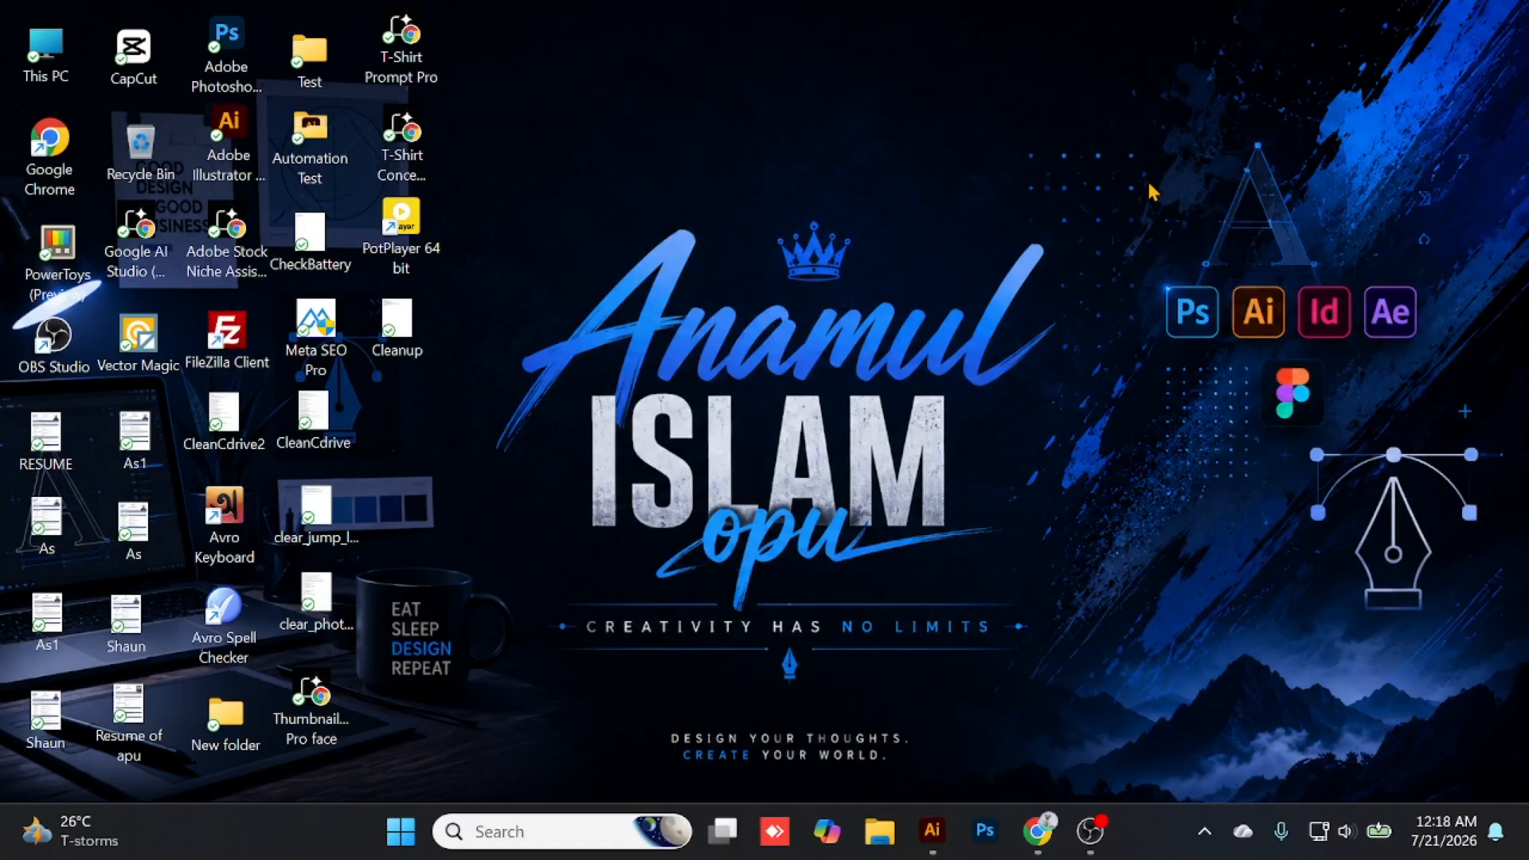
- Switch to Chrome and browse the halftone search results on Adobe Stock to examine the styles of dot patterns offered
mouse_move(1037, 832)
click(988, 737)
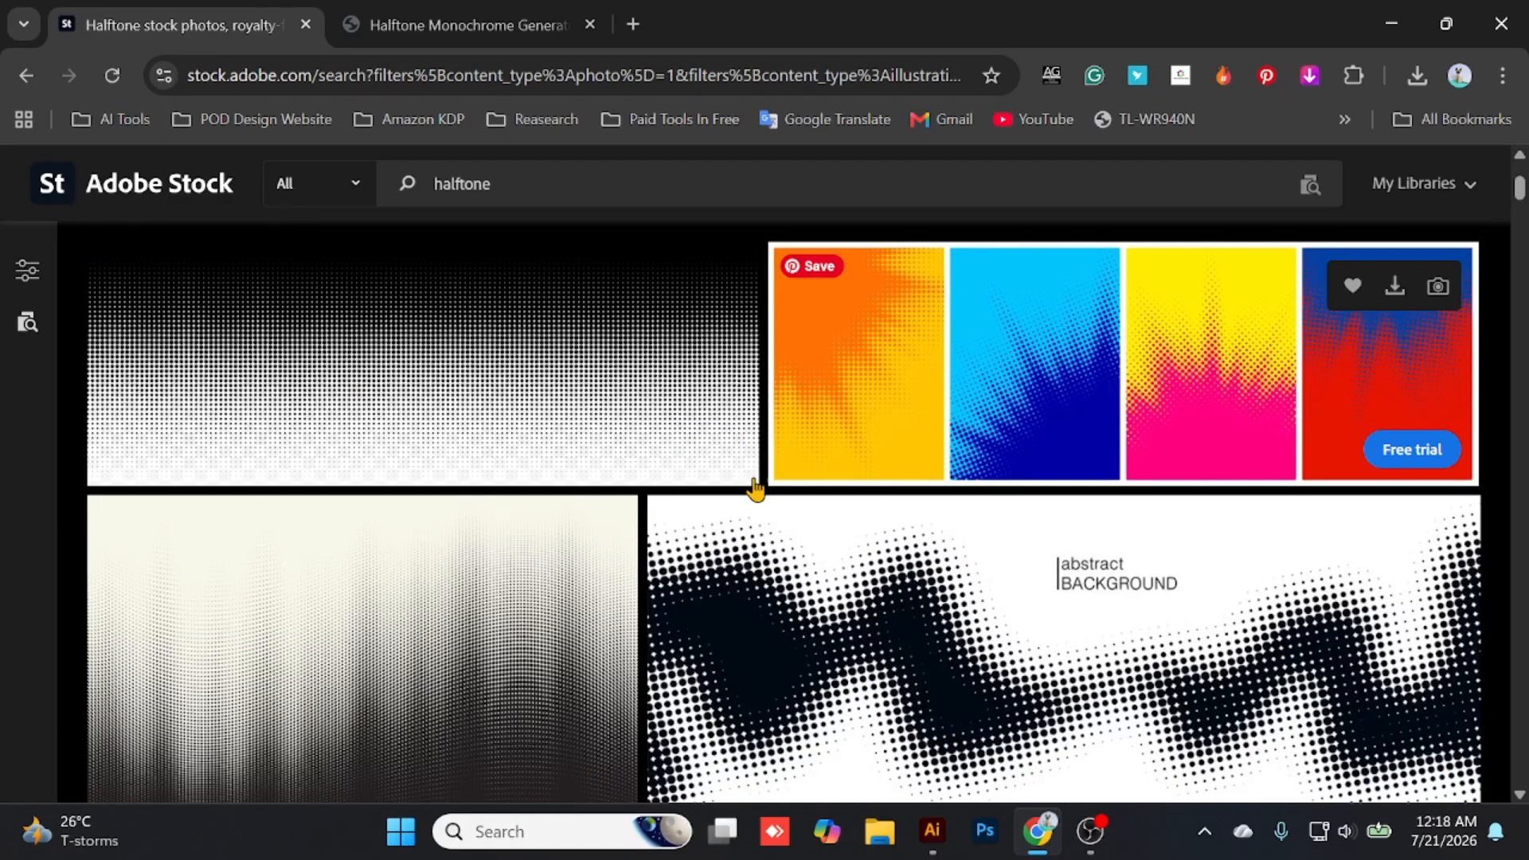
scroll(838, 478, down, 3)
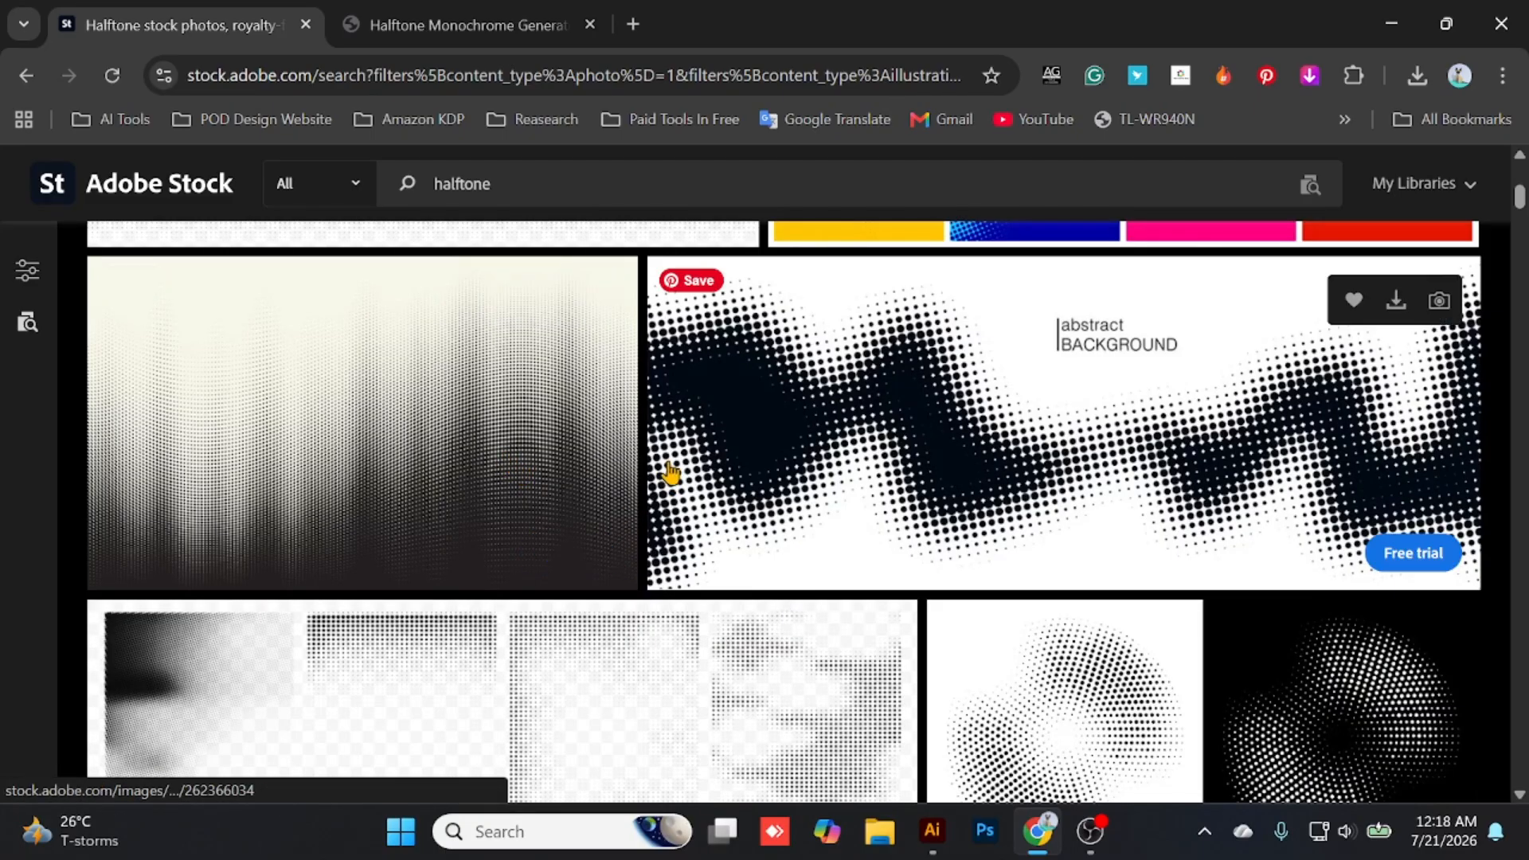
scroll(812, 502, down, 2)
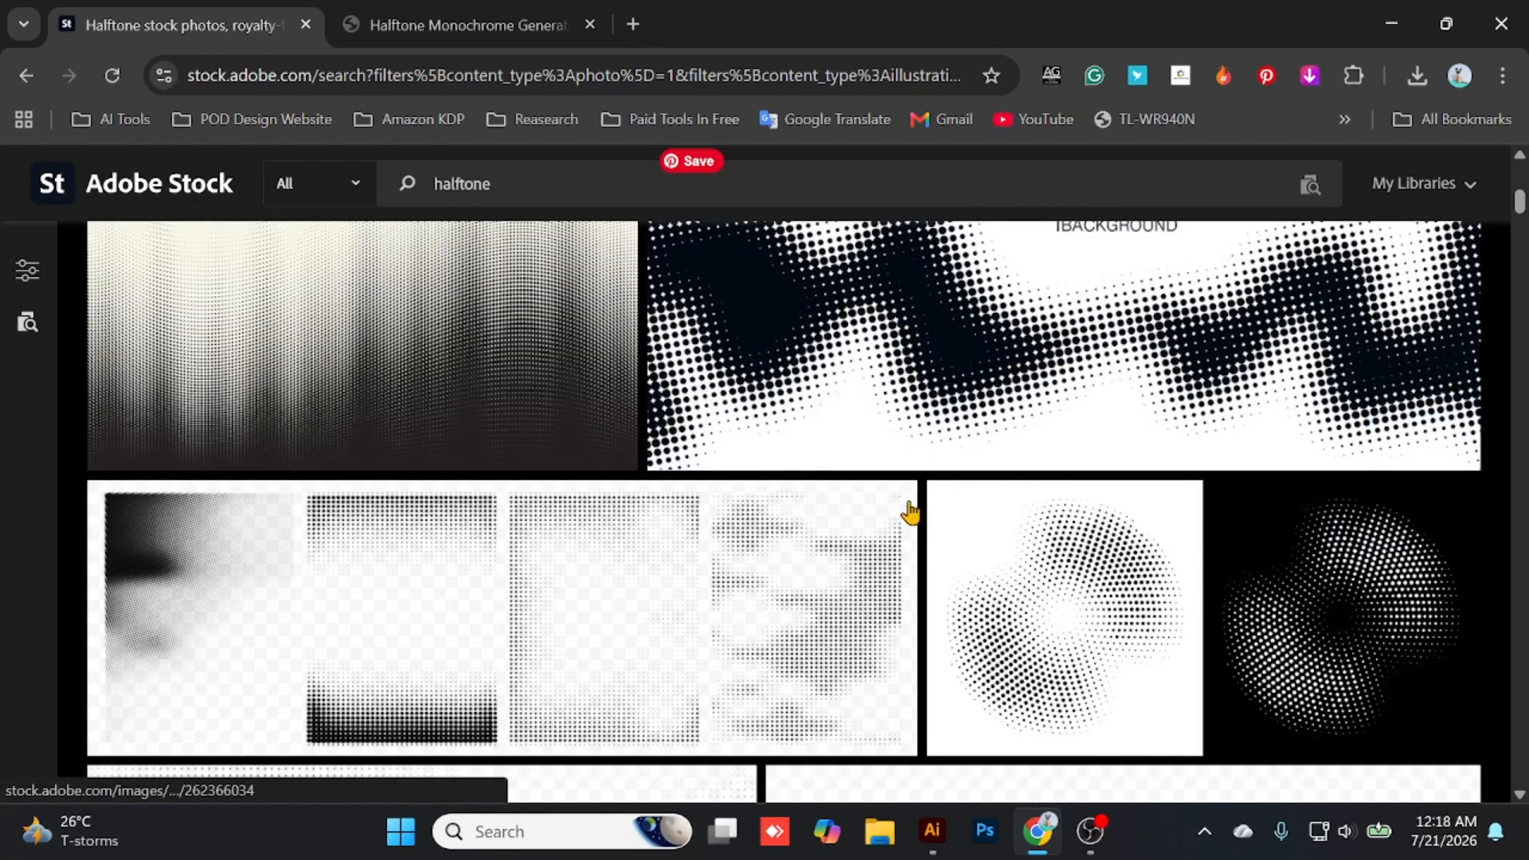
scroll(866, 425, up, 2)
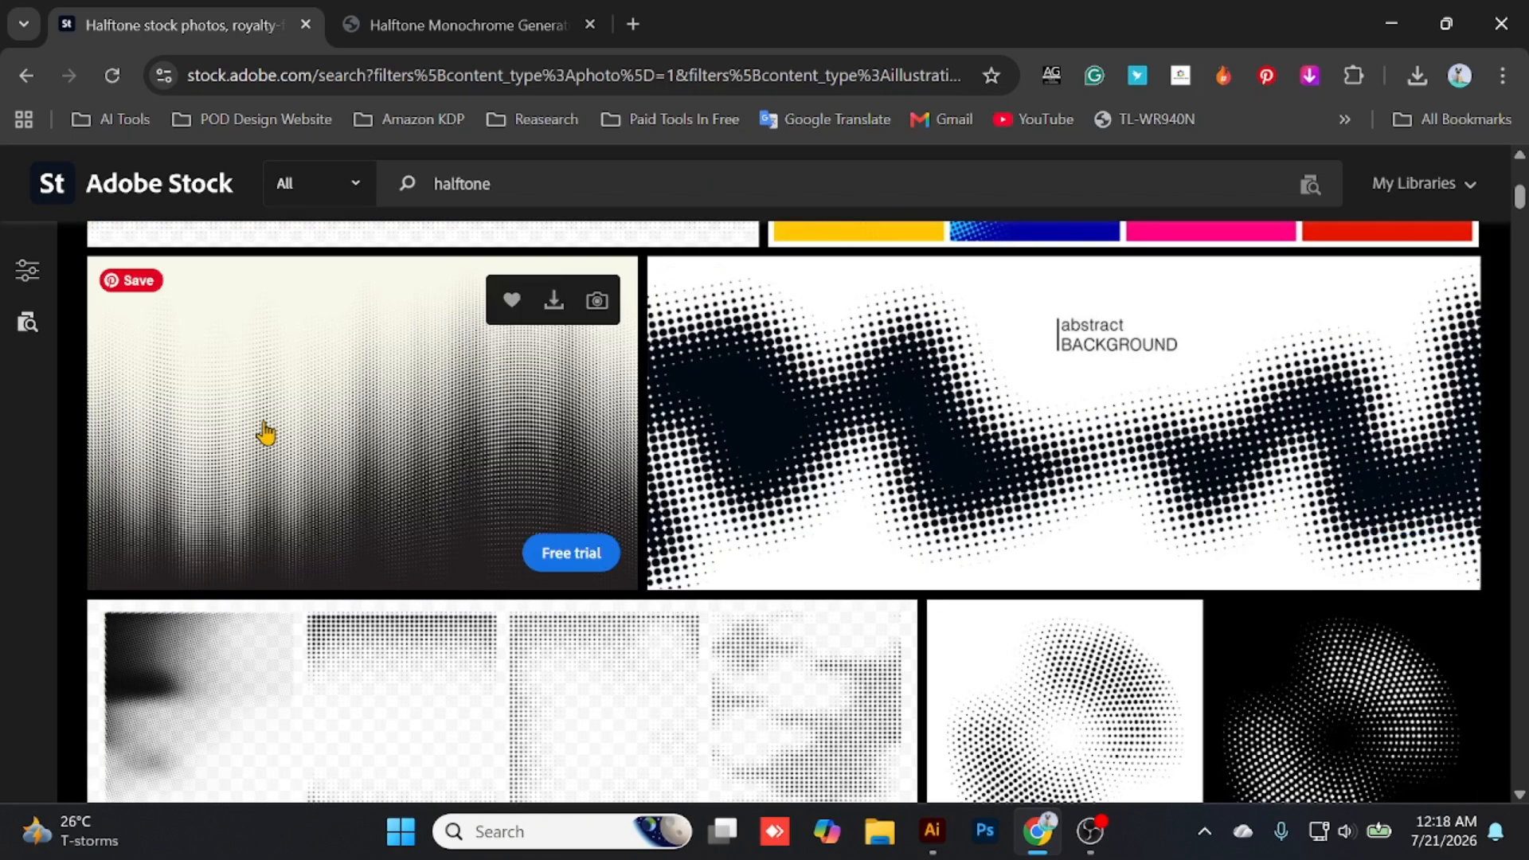
scroll(727, 454, down, 3)
scroll(502, 391, down, 3)
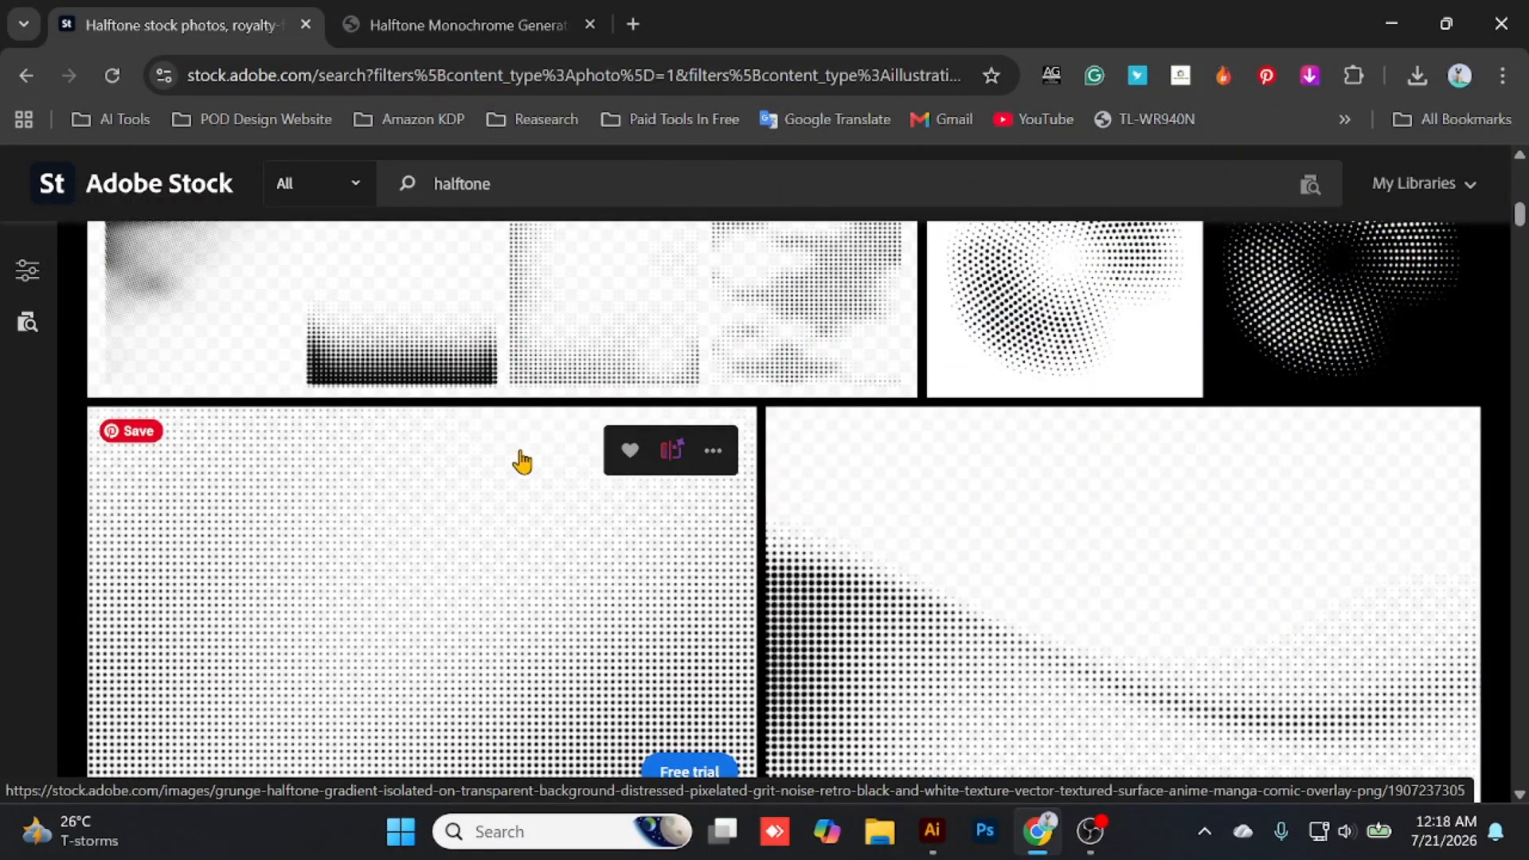
scroll(489, 477, down, 3)
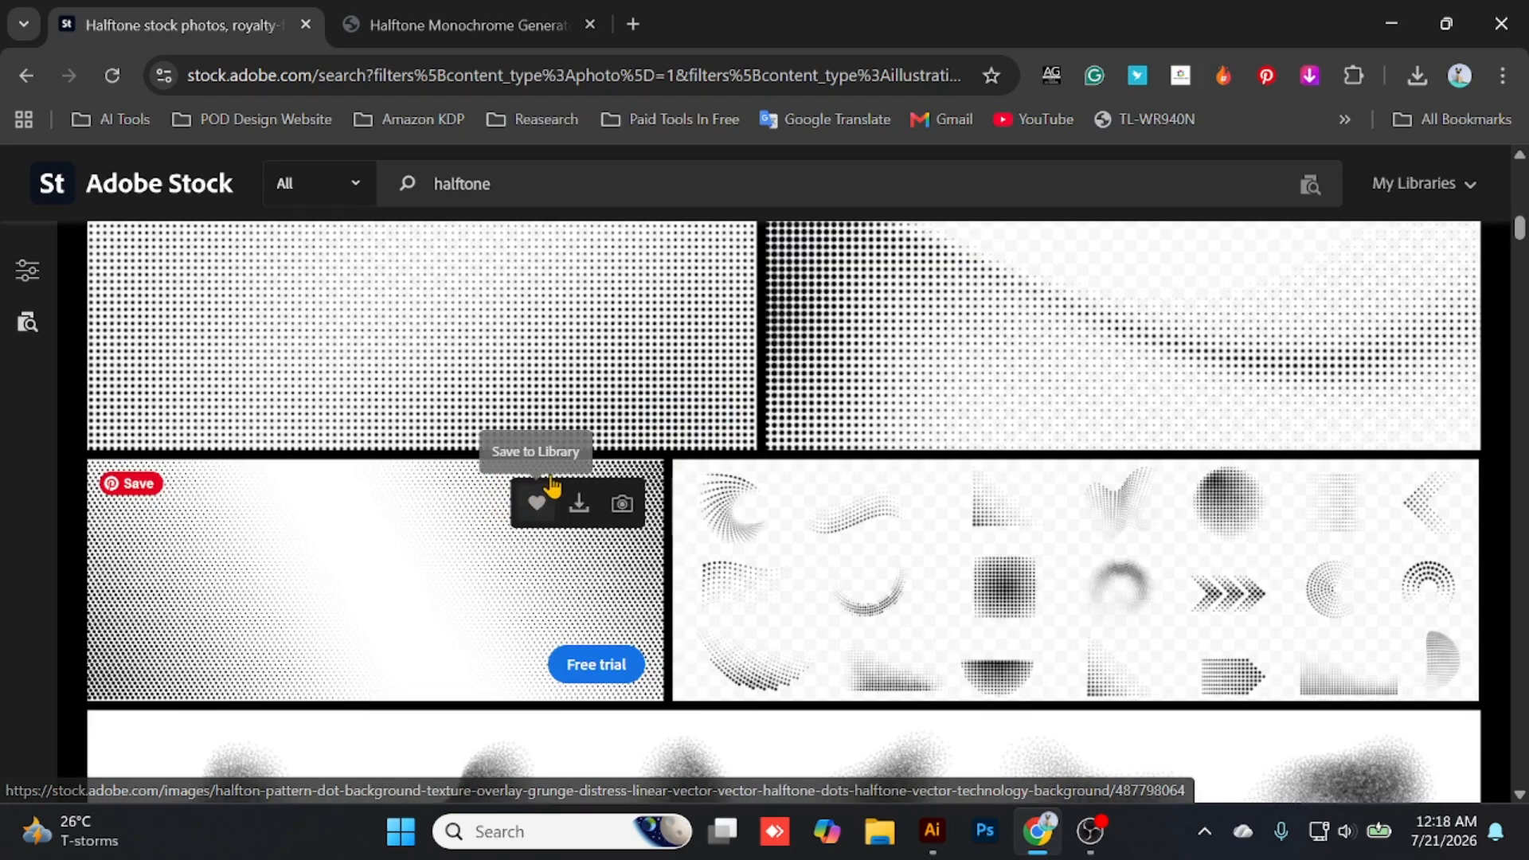
scroll(378, 522, down, 2)
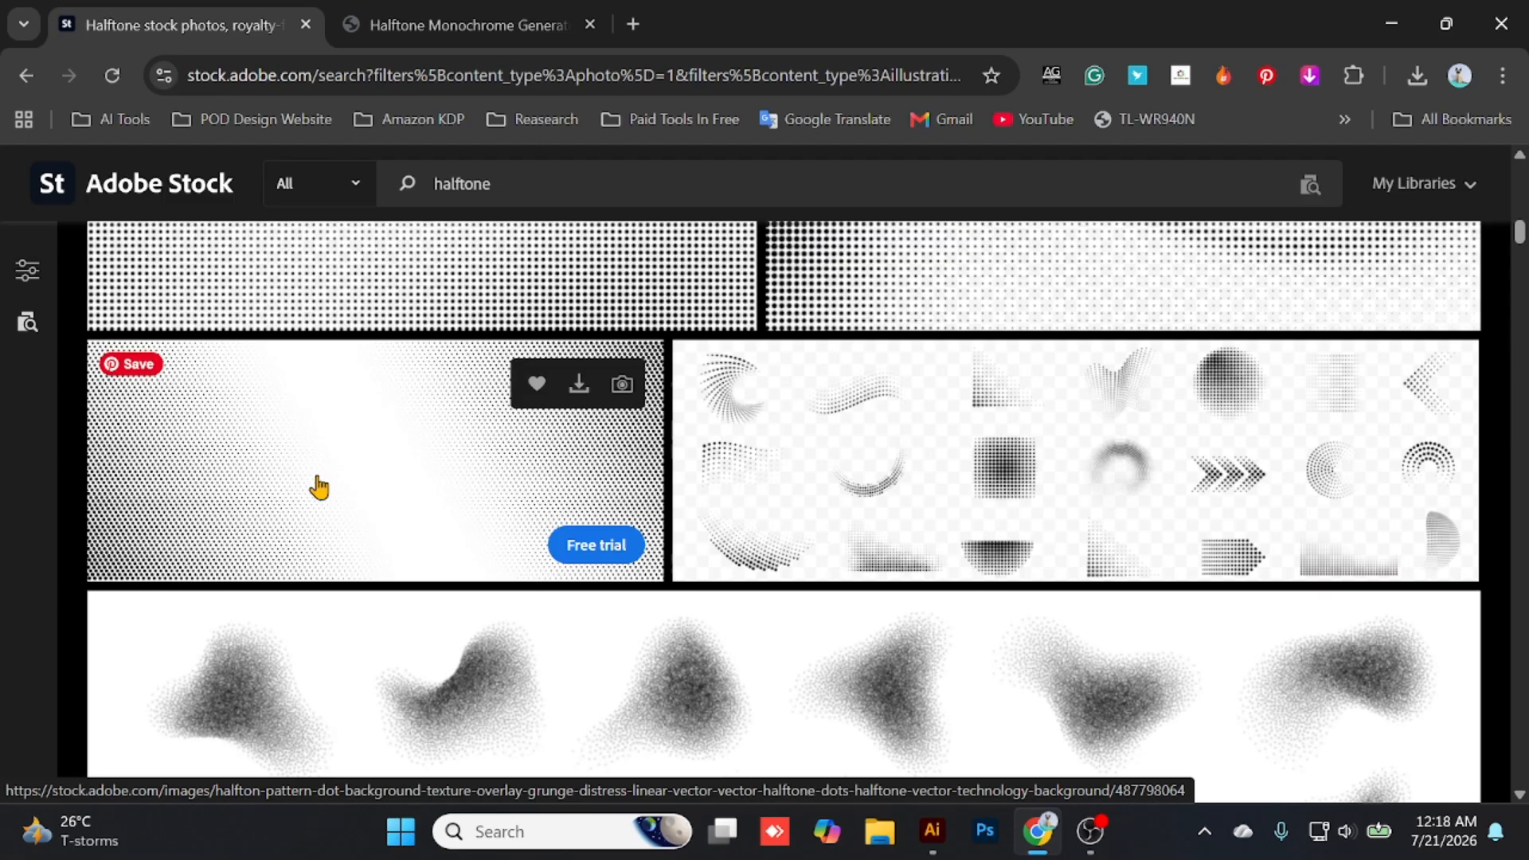
scroll(450, 510, down, 3)
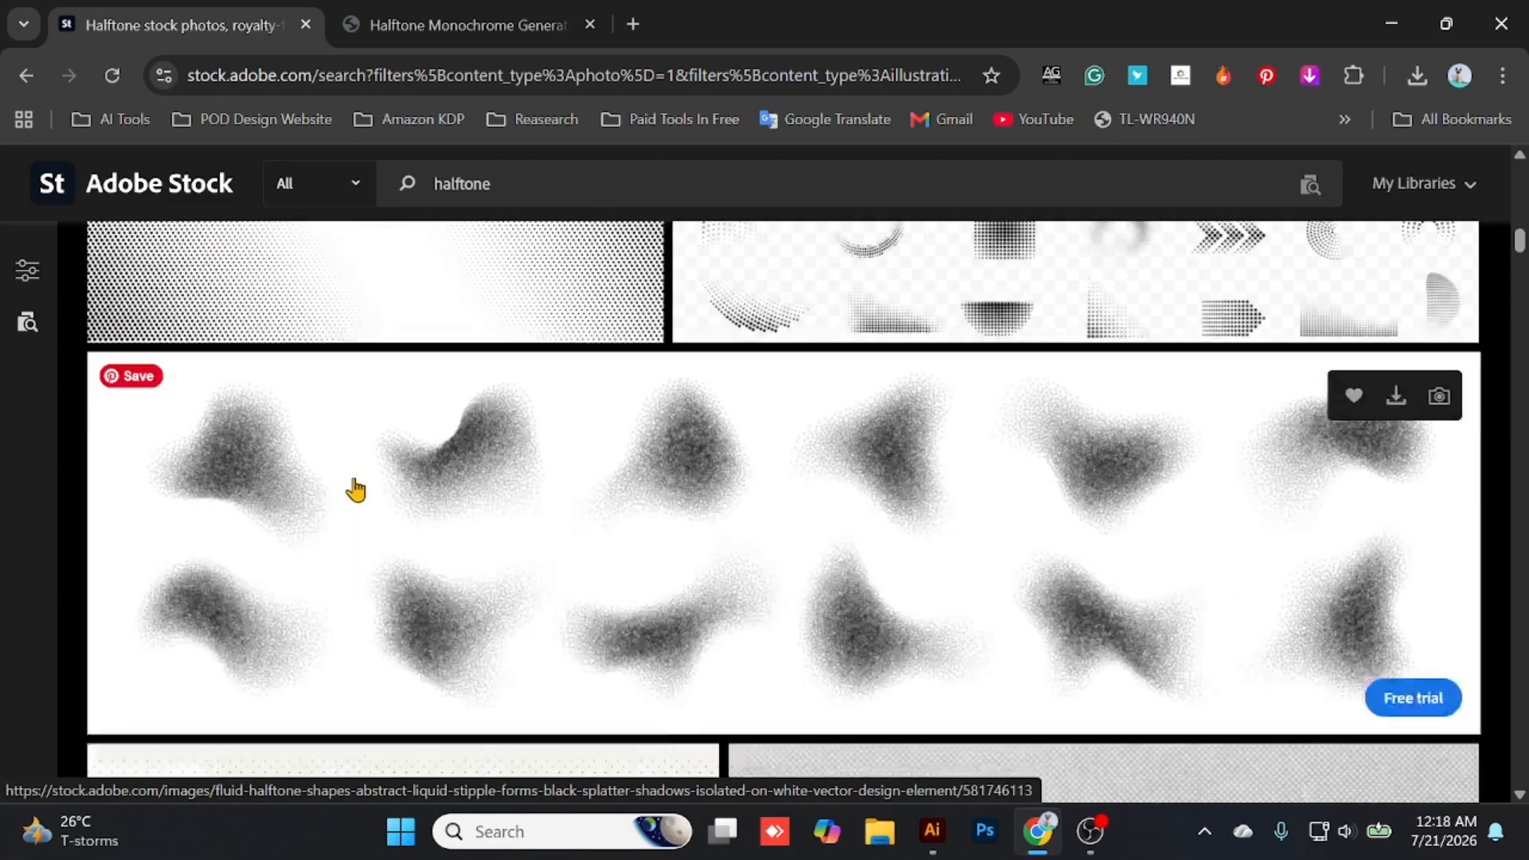
scroll(356, 489, down, 4)
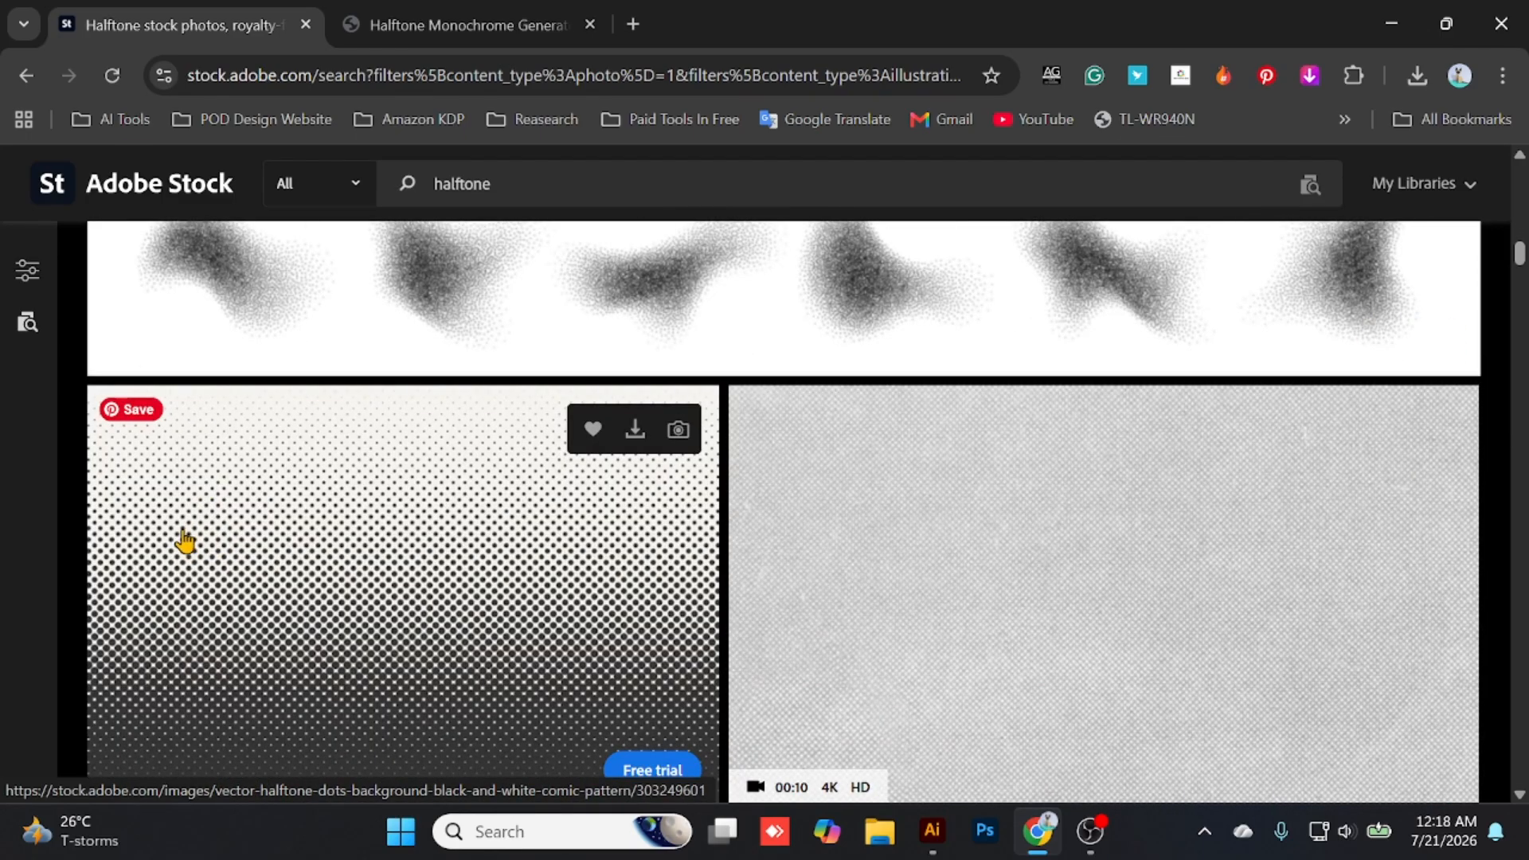
scroll(321, 550, down, 4)
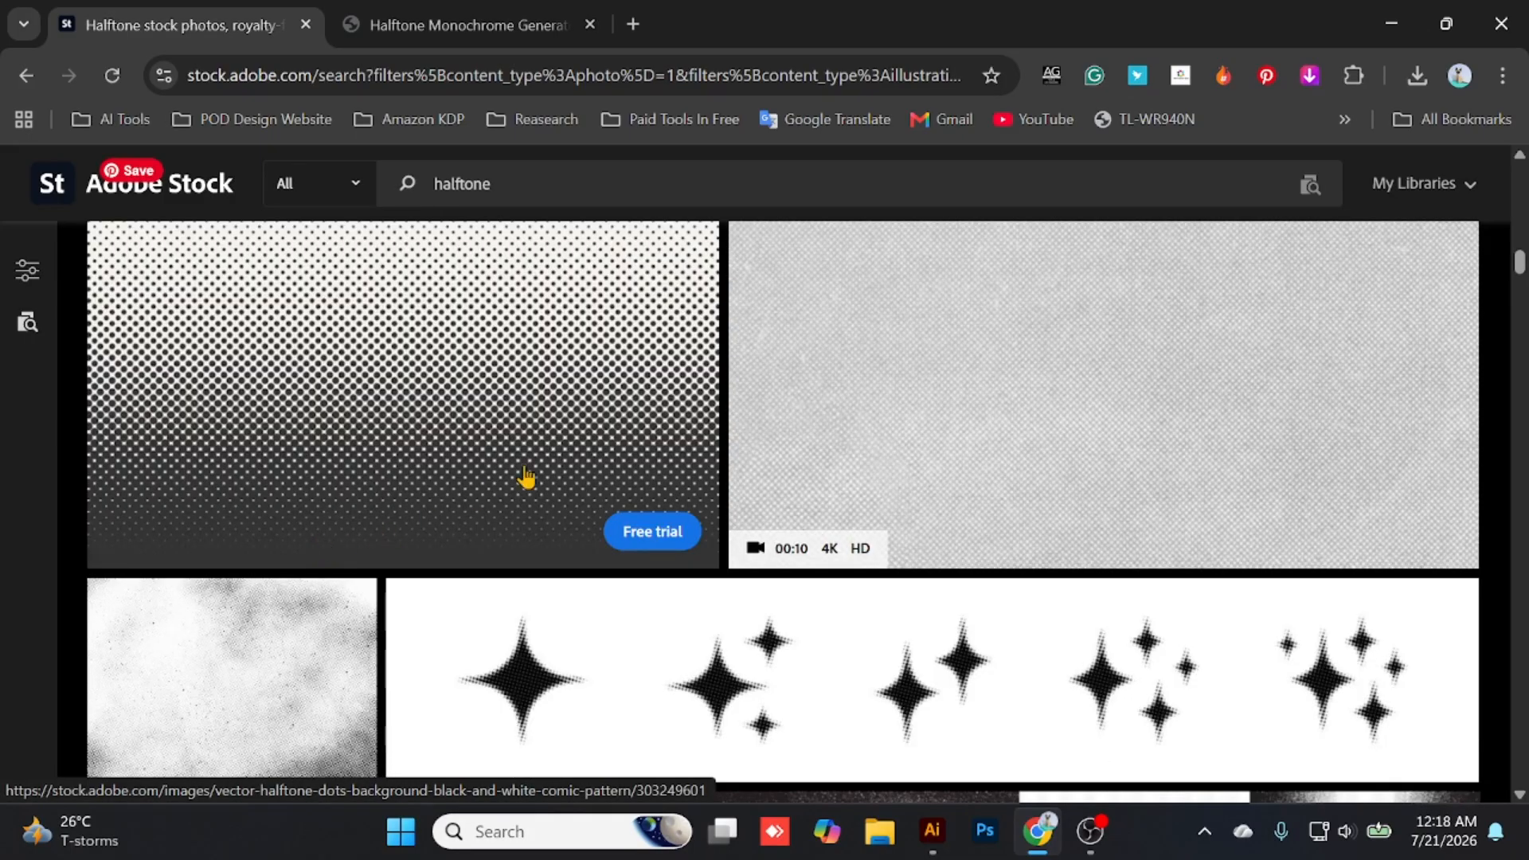
scroll(488, 502, down, 7)
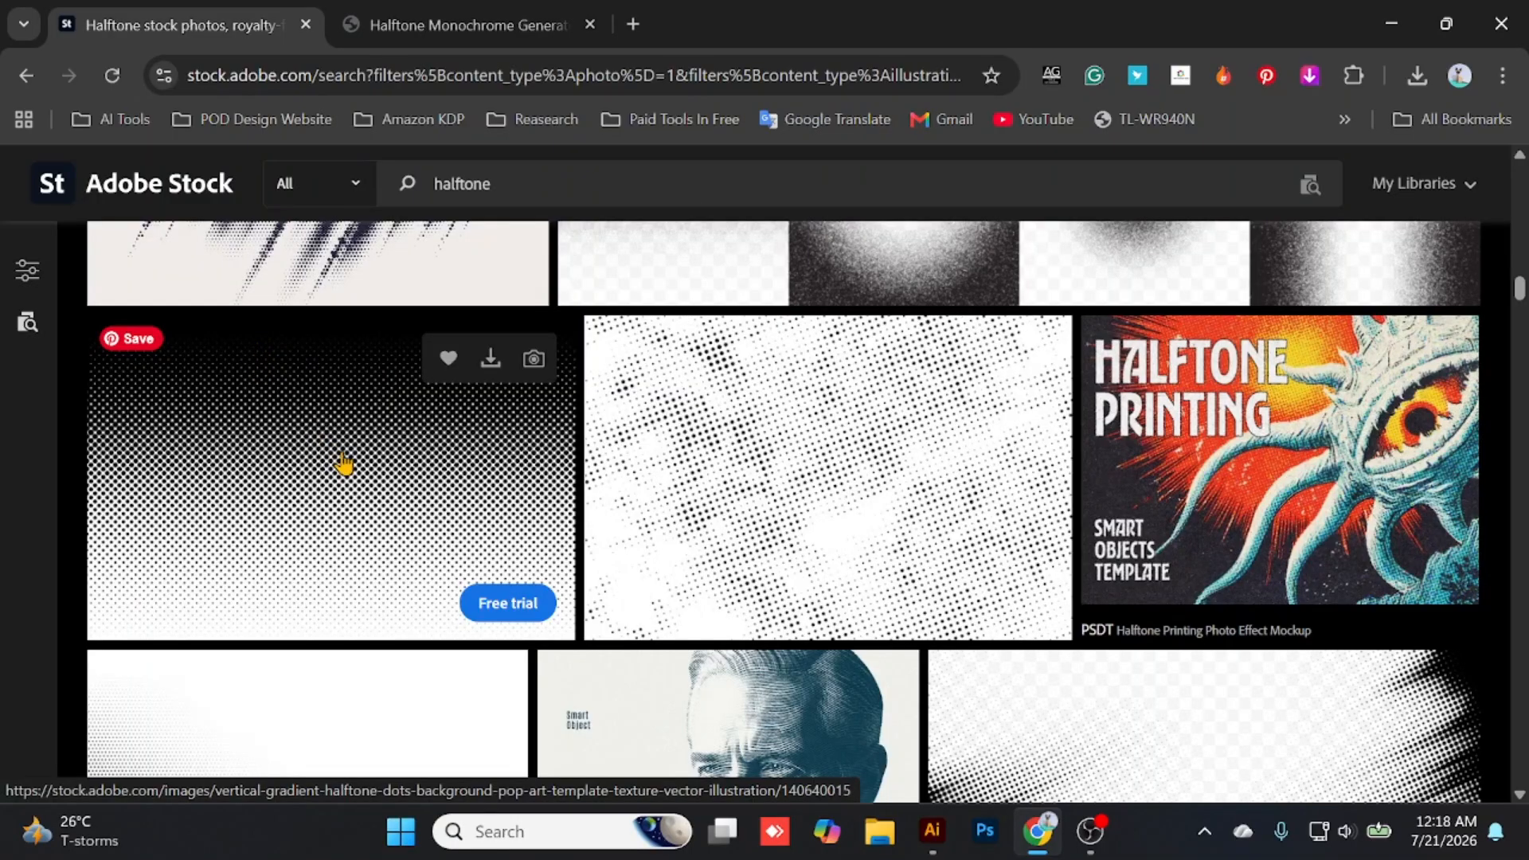
scroll(285, 513, down, 10)
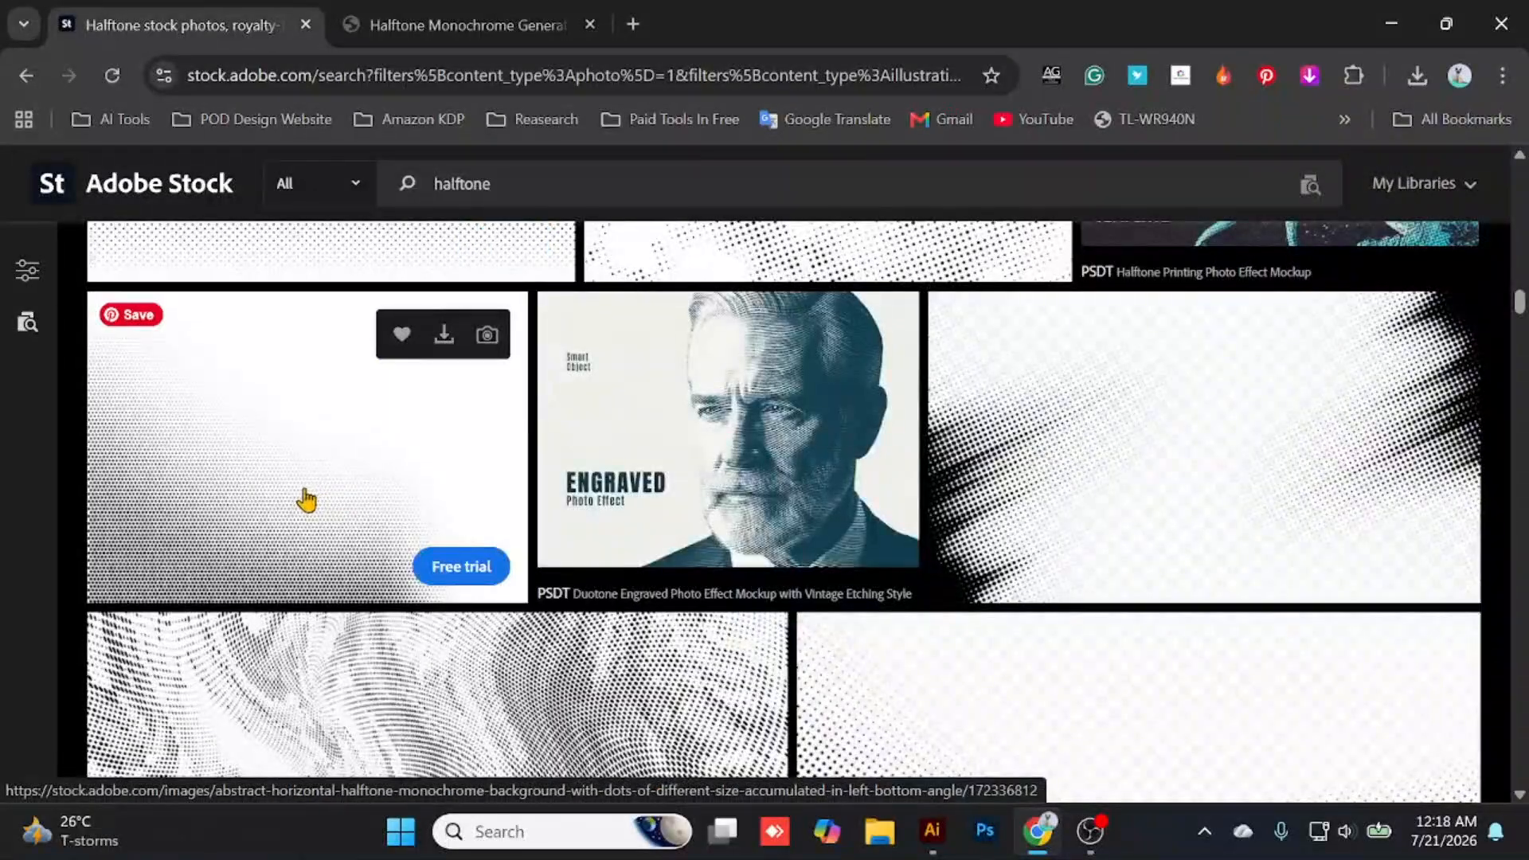
scroll(372, 512, down, 10)
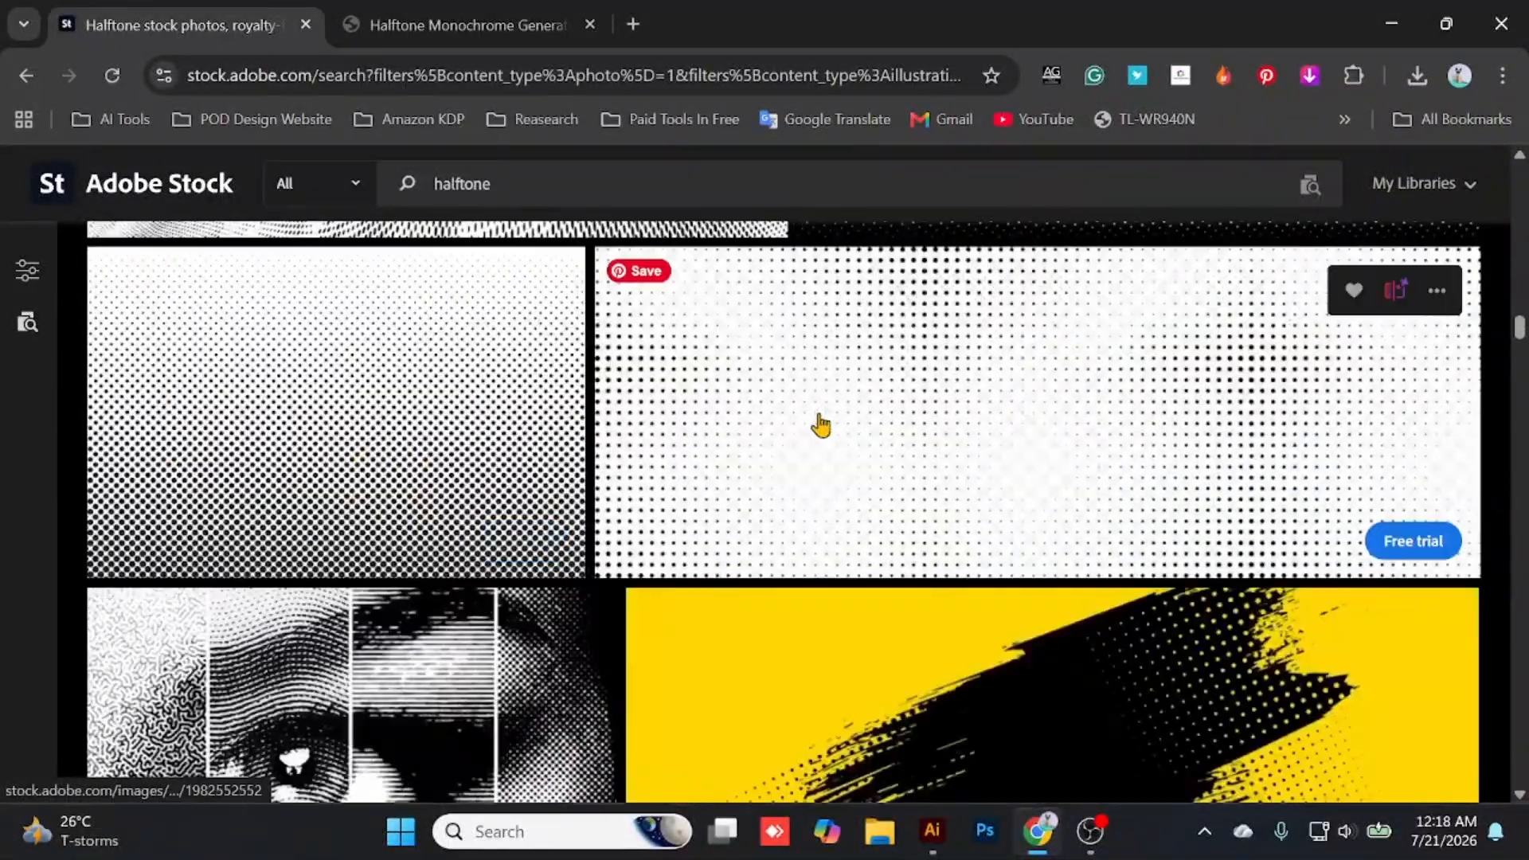
scroll(483, 541, down, 8)
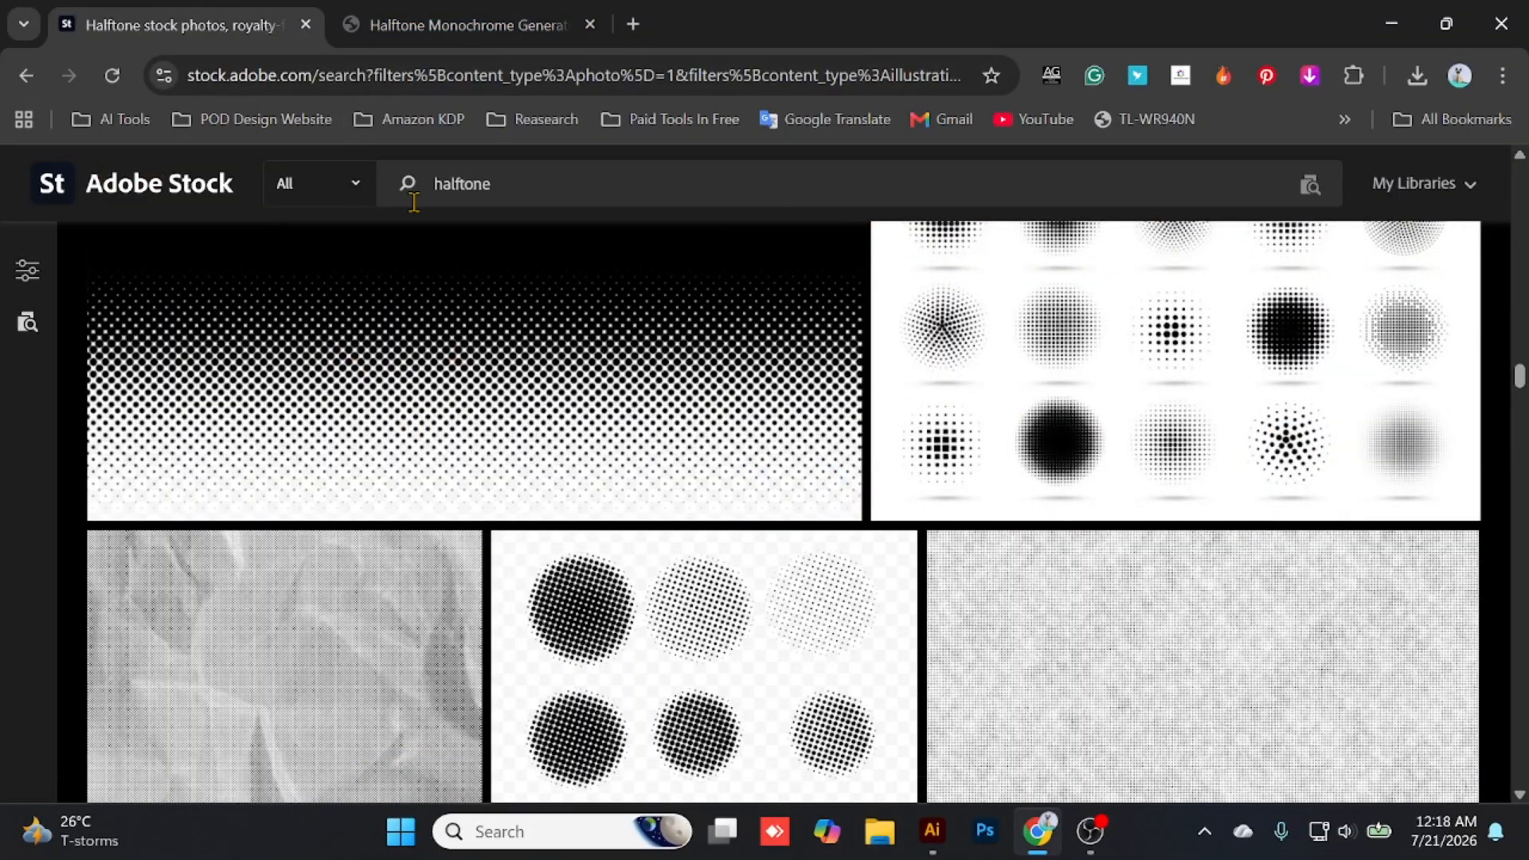
scroll(406, 319, up, 5)
scroll(422, 358, up, 8)
- Switch to the Halftone Monochrome Generator page and generate a new random flow design
click(500, 16)
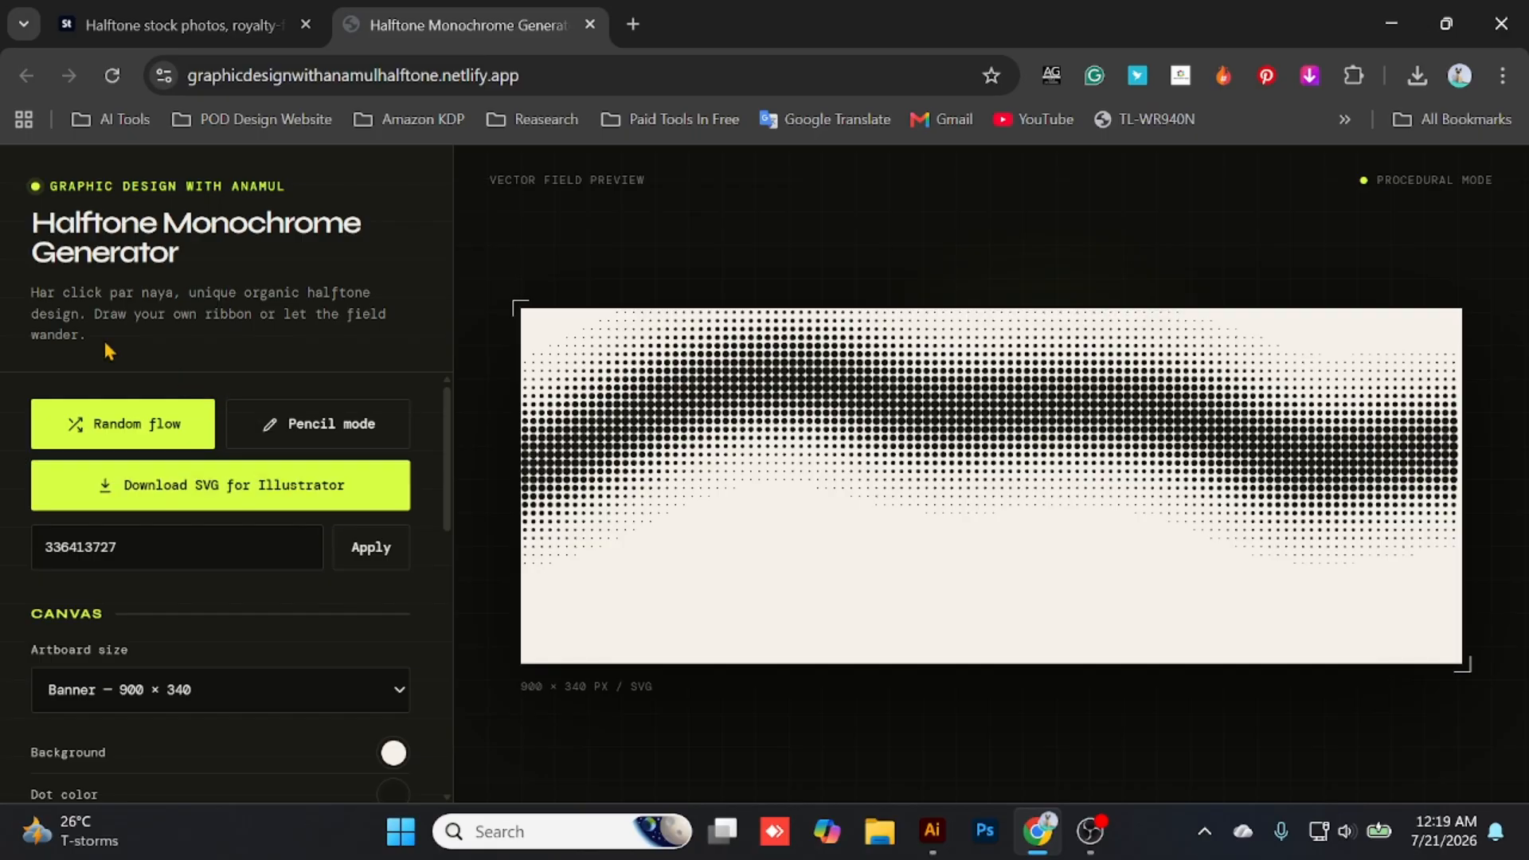
click(112, 416)
click(113, 416)
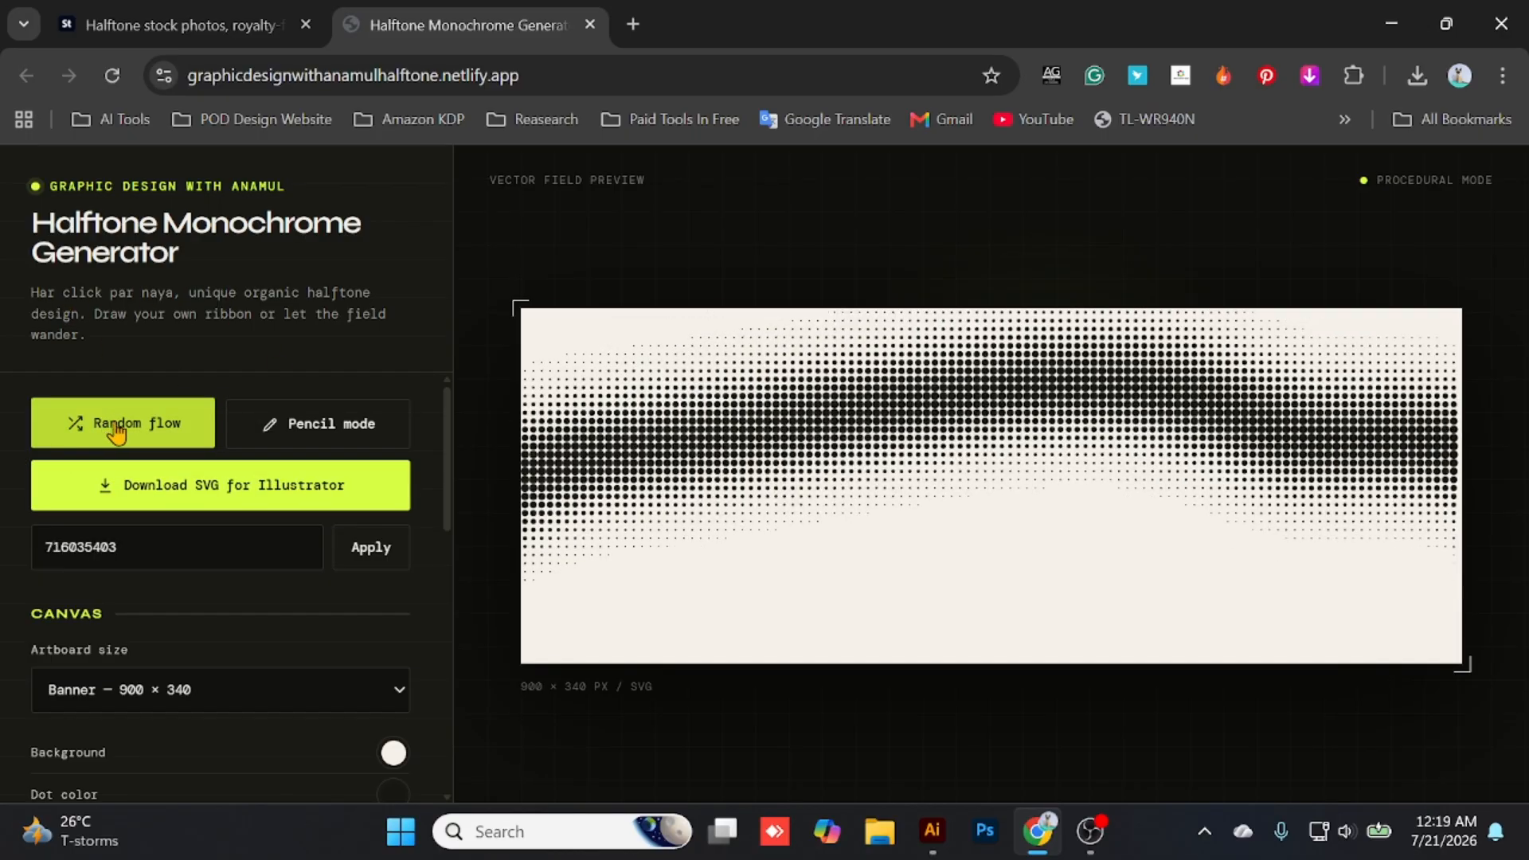
- Try a higher shapes count for the halftone flow and return it to 1
scroll(226, 516, down, 3)
scroll(164, 550, down, 2)
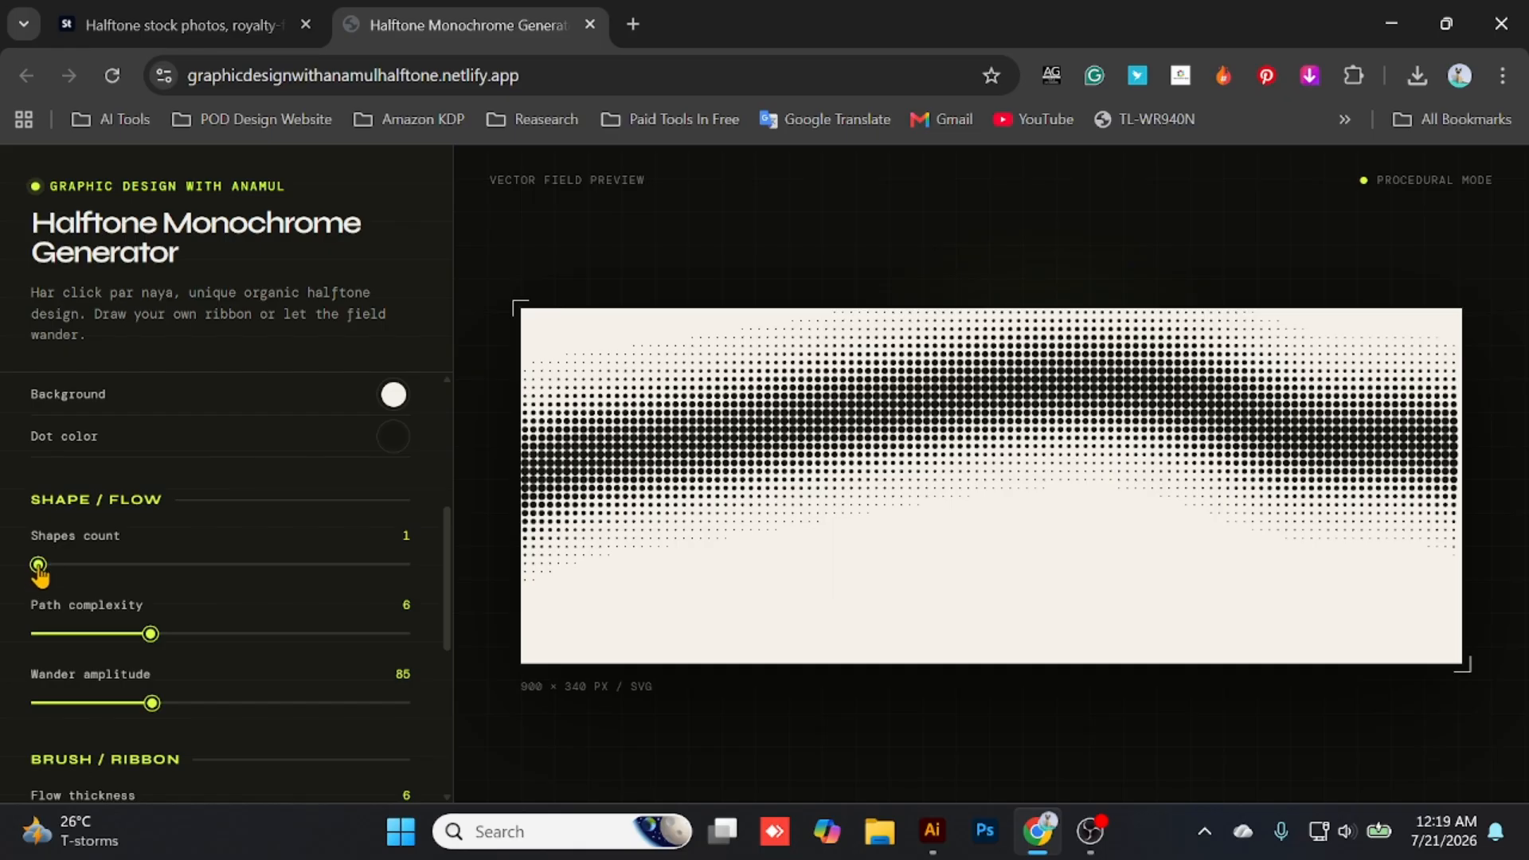
click(130, 591)
key(Left)
drag(102, 575, 4, 585)
- Set the flow's path complexity to 3 and its wander amplitude to 37
mouse_move(151, 634)
mouse_down()
mouse_move(403, 637)
mouse_move(123, 636)
mouse_move(61, 655)
mouse_up()
scroll(136, 611, down, 3)
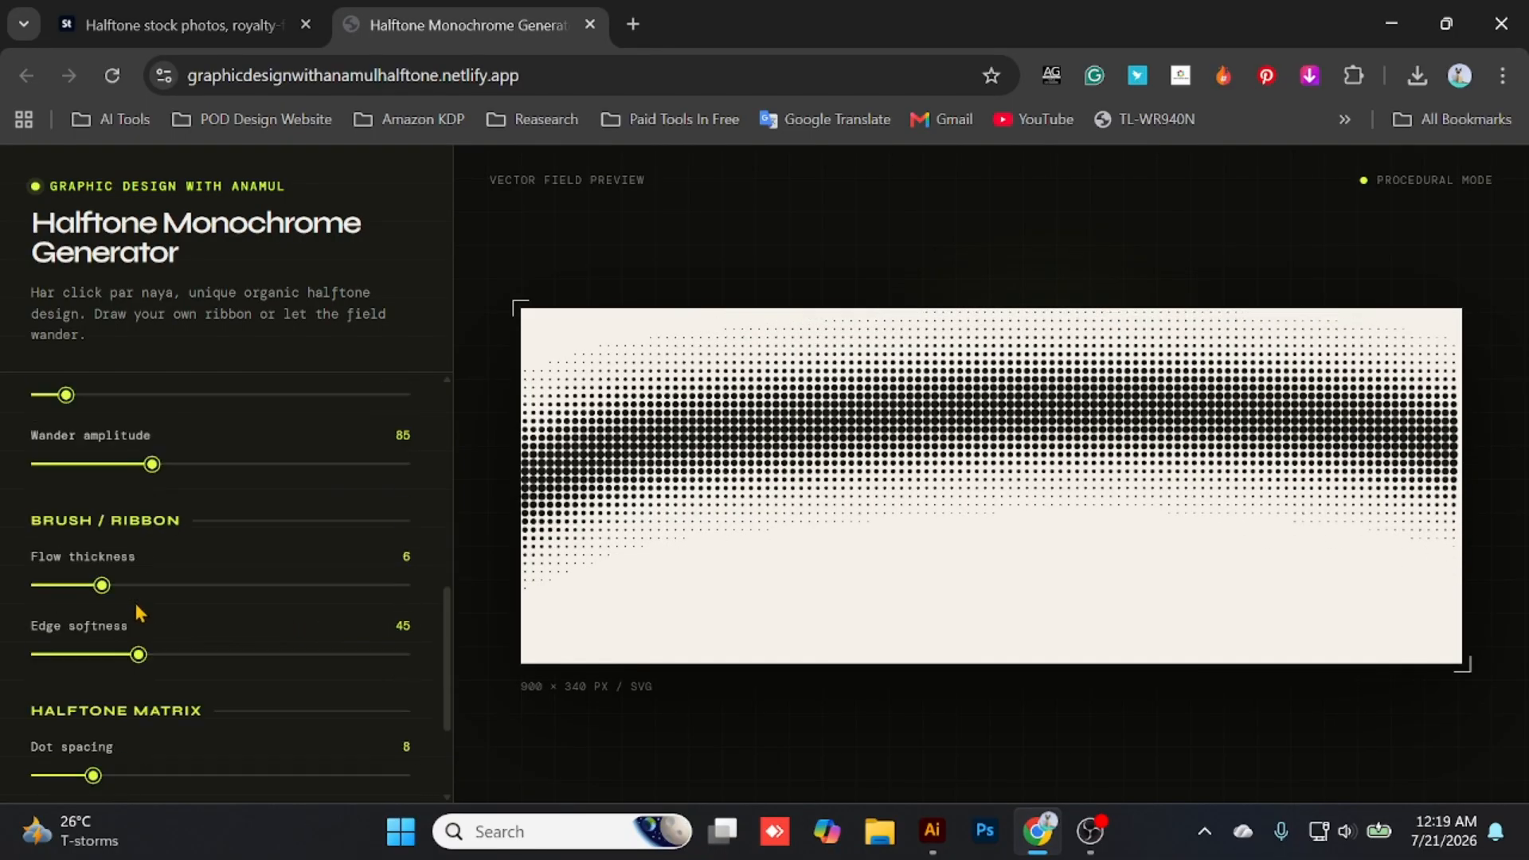
drag(145, 475, 80, 486)
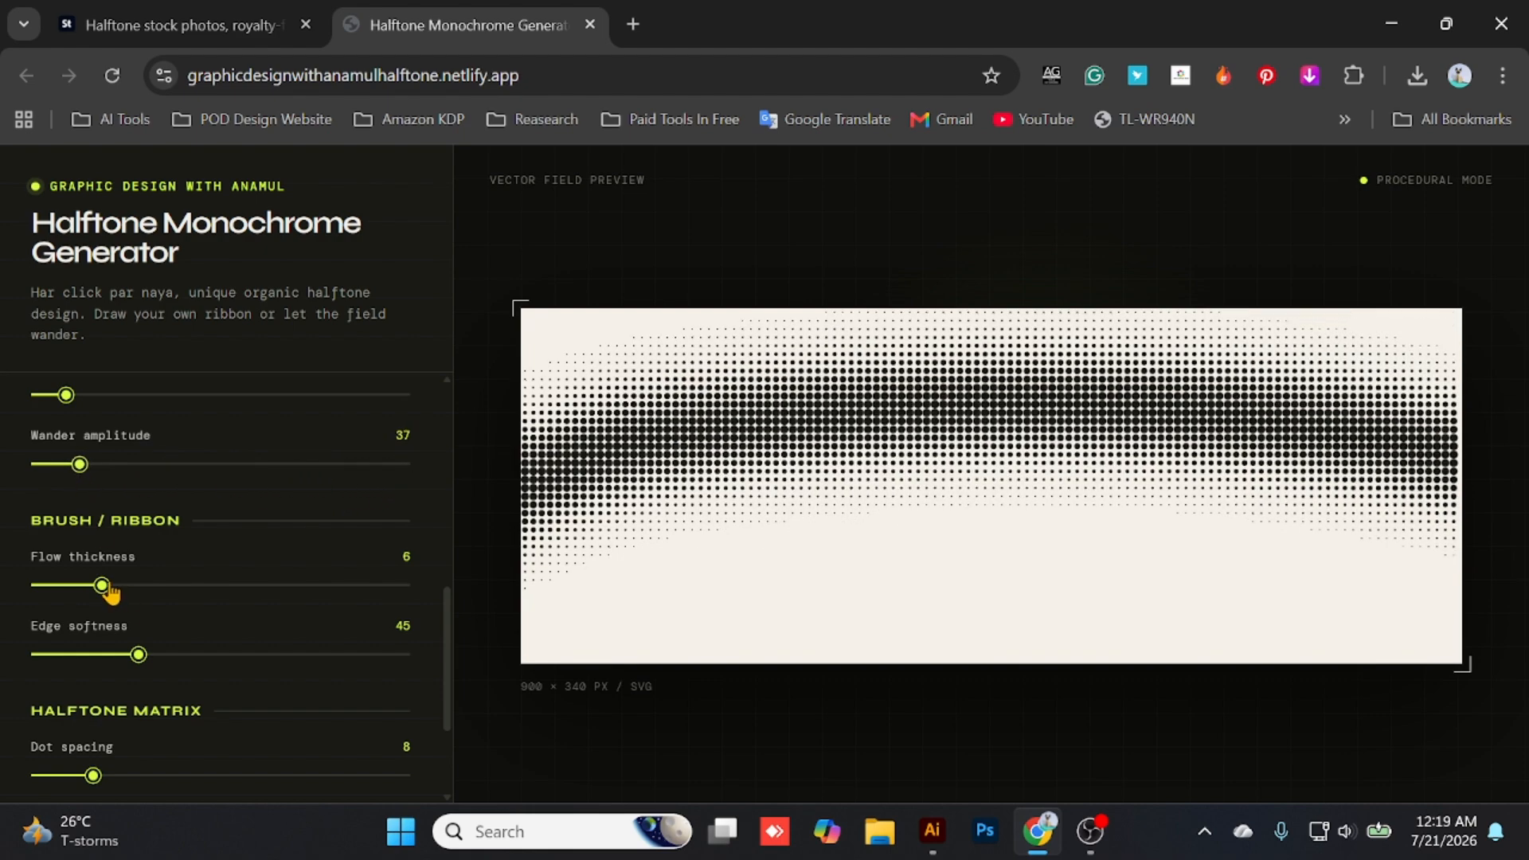
- Set the ribbon's edge softness to 53 and the halftone matrix to dot spacing 12 with contrast / gamma 45
mouse_move(111, 591)
mouse_down()
mouse_move(280, 601)
mouse_move(106, 594)
mouse_up()
mouse_move(136, 655)
mouse_down()
mouse_move(437, 639)
mouse_move(41, 656)
mouse_move(217, 655)
mouse_move(160, 655)
mouse_move(160, 605)
mouse_move(464, 614)
mouse_move(166, 608)
mouse_up()
scroll(203, 517, down, 1)
scroll(210, 621, down, 1)
drag(184, 678, 129, 673)
scroll(193, 616, up, 6)
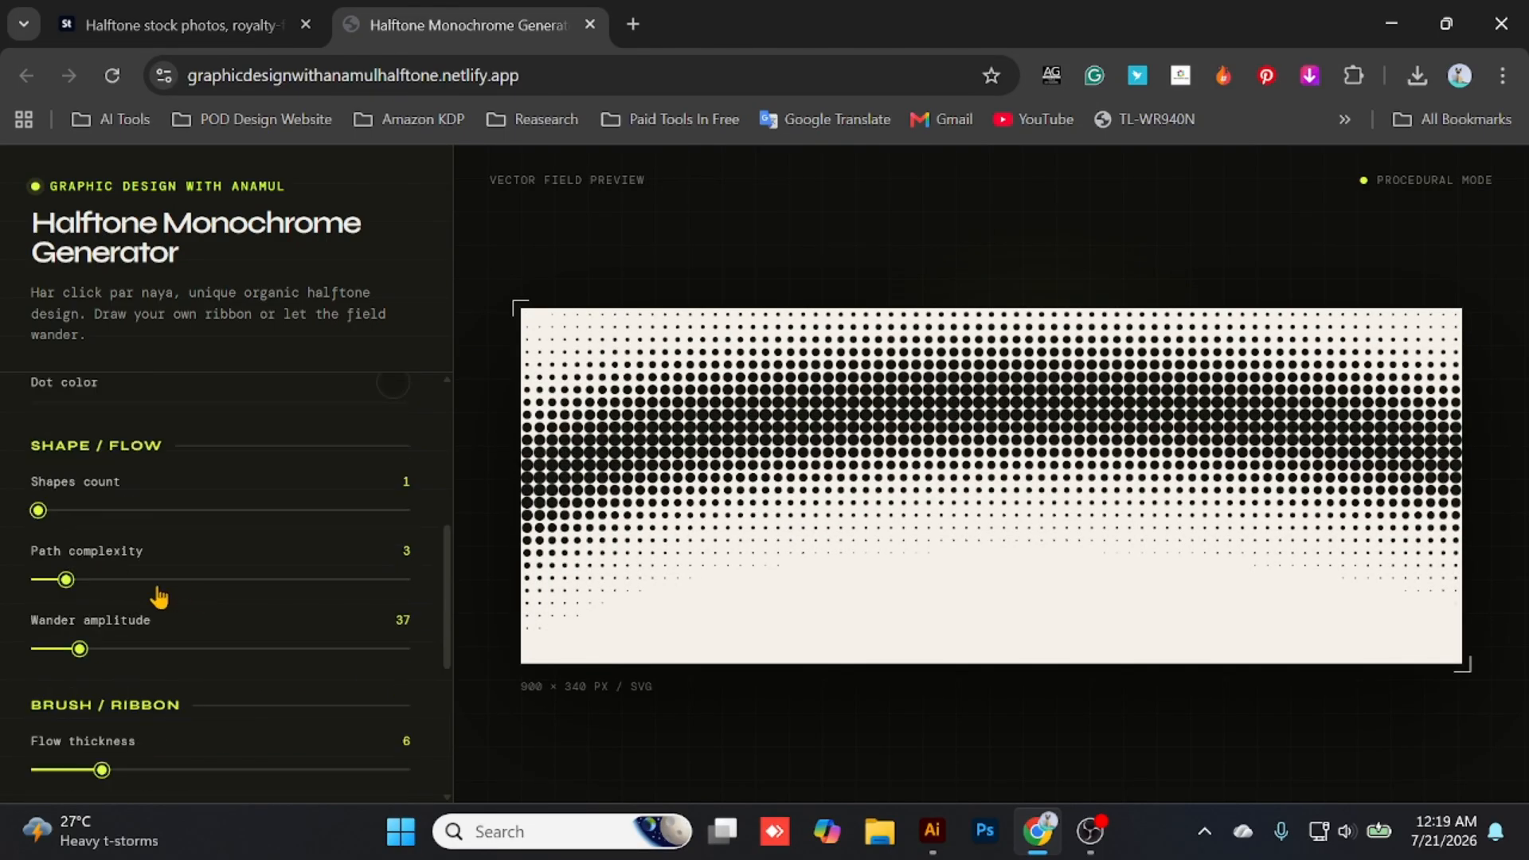
mouse_move(58, 633)
mouse_down()
mouse_move(90, 645)
mouse_move(72, 645)
mouse_up()
scroll(231, 597, down, 3)
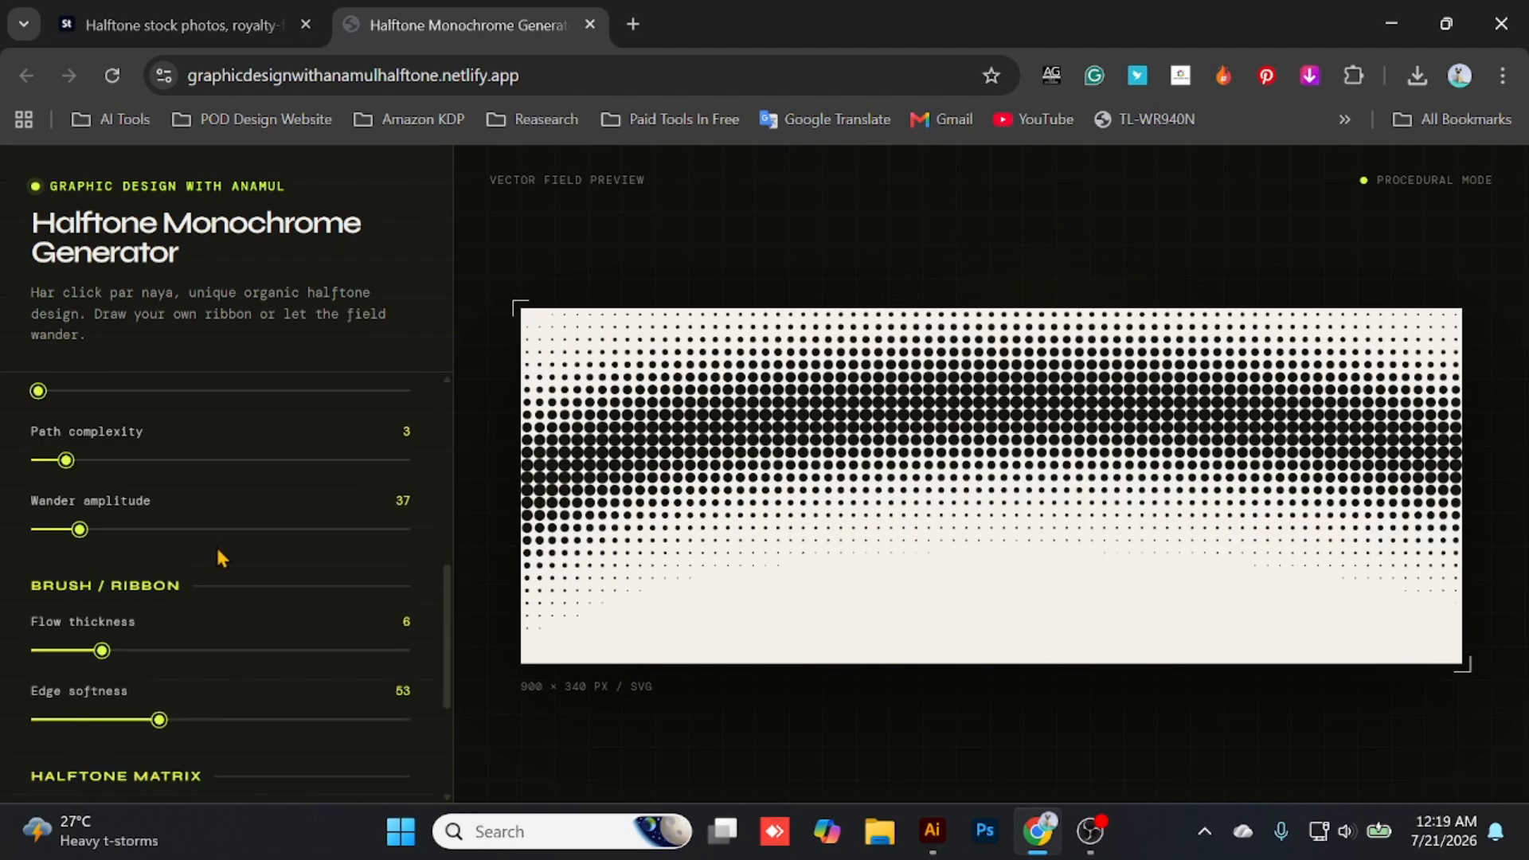
scroll(149, 557, down, 3)
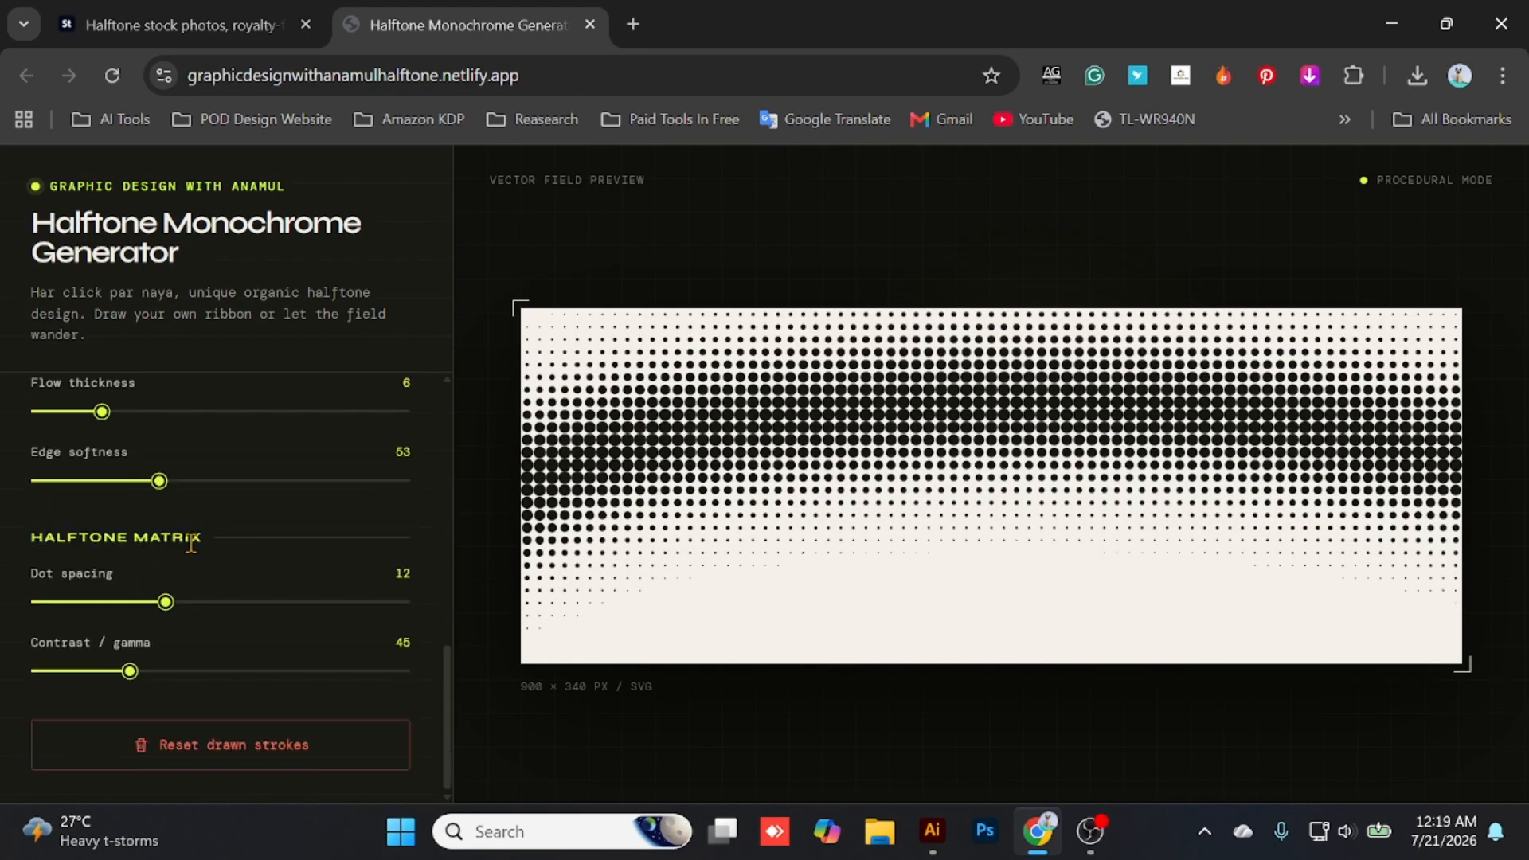
scroll(194, 552, up, 9)
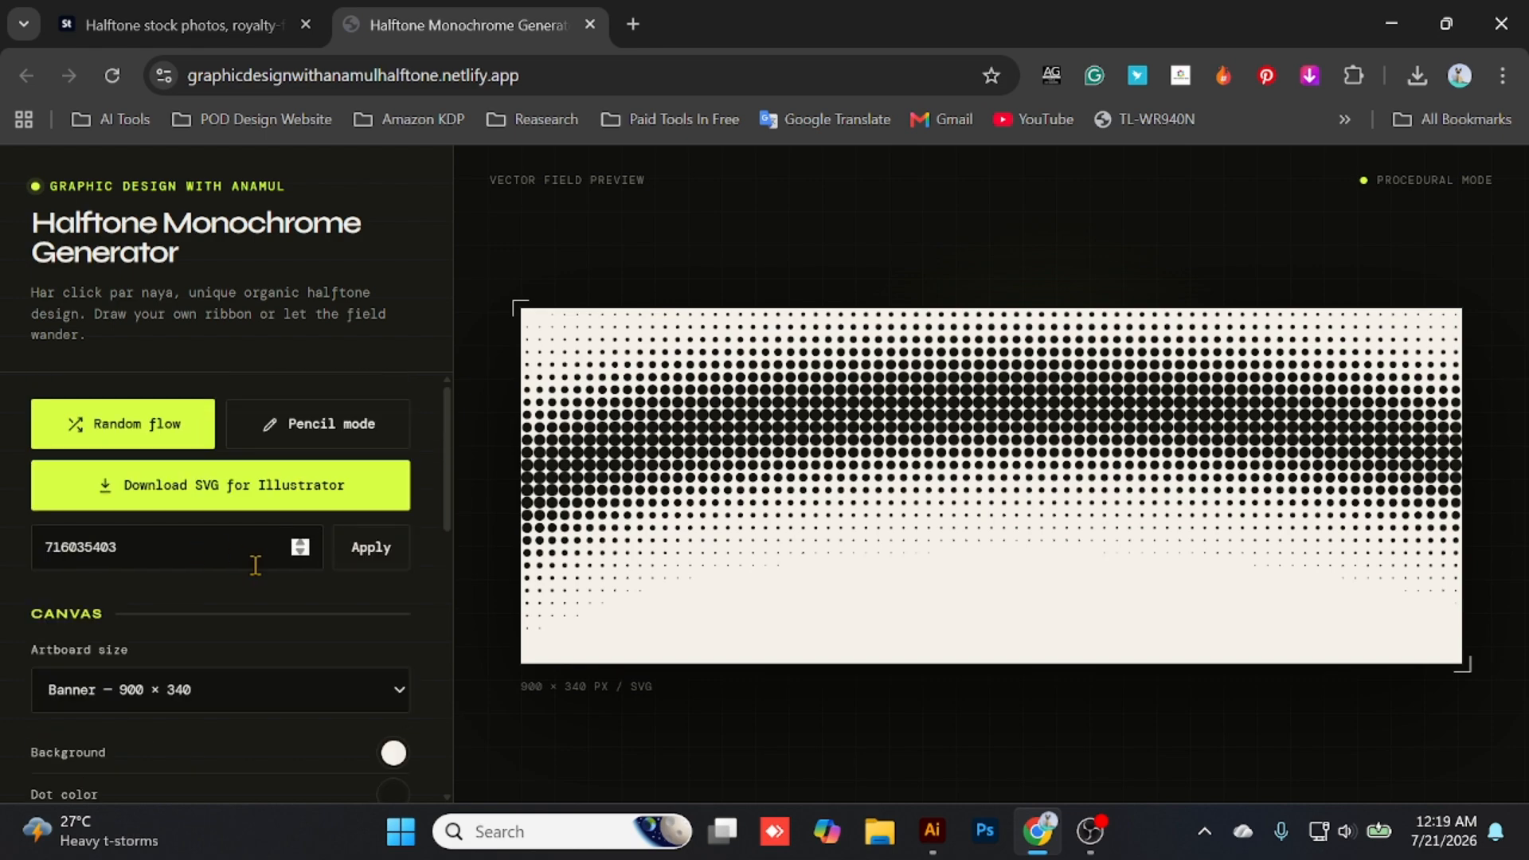
- Change the canvas background to a mustard yellow and the dot color to a saturated blue
scroll(279, 542, down, 2)
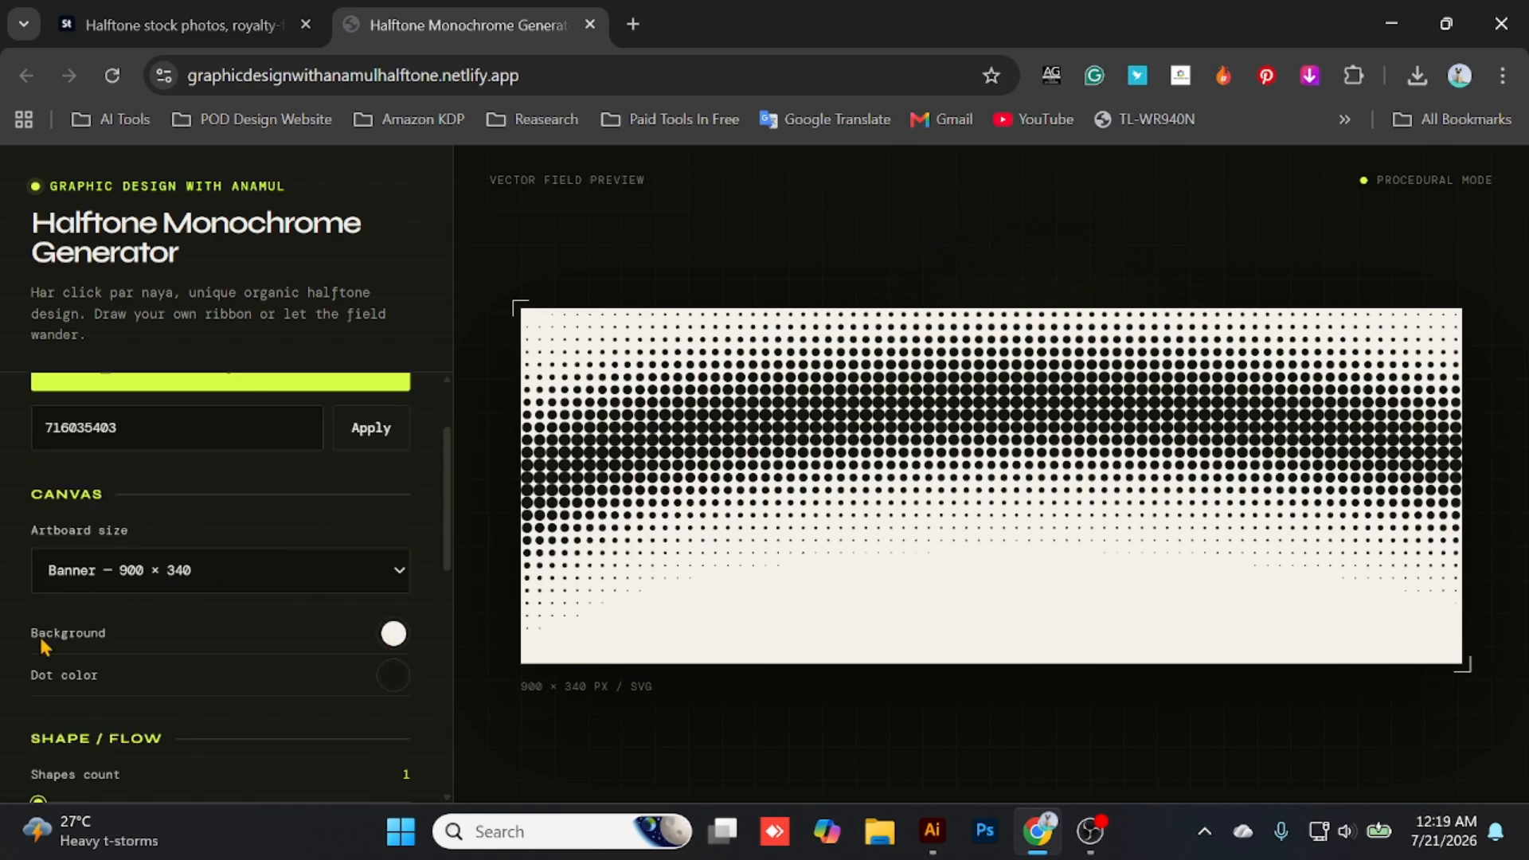
click(390, 635)
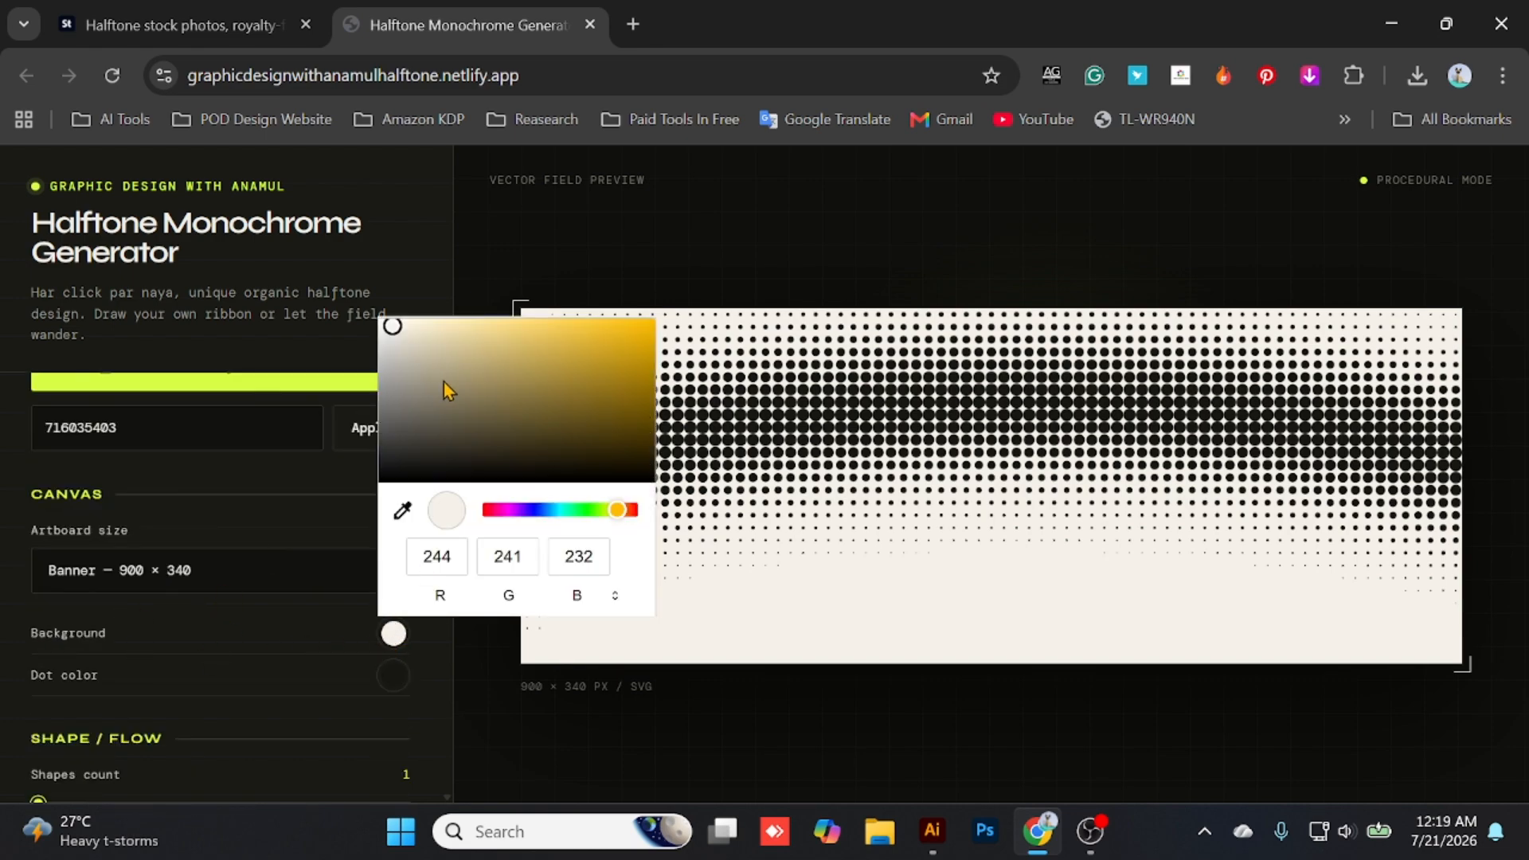
click(577, 347)
click(386, 679)
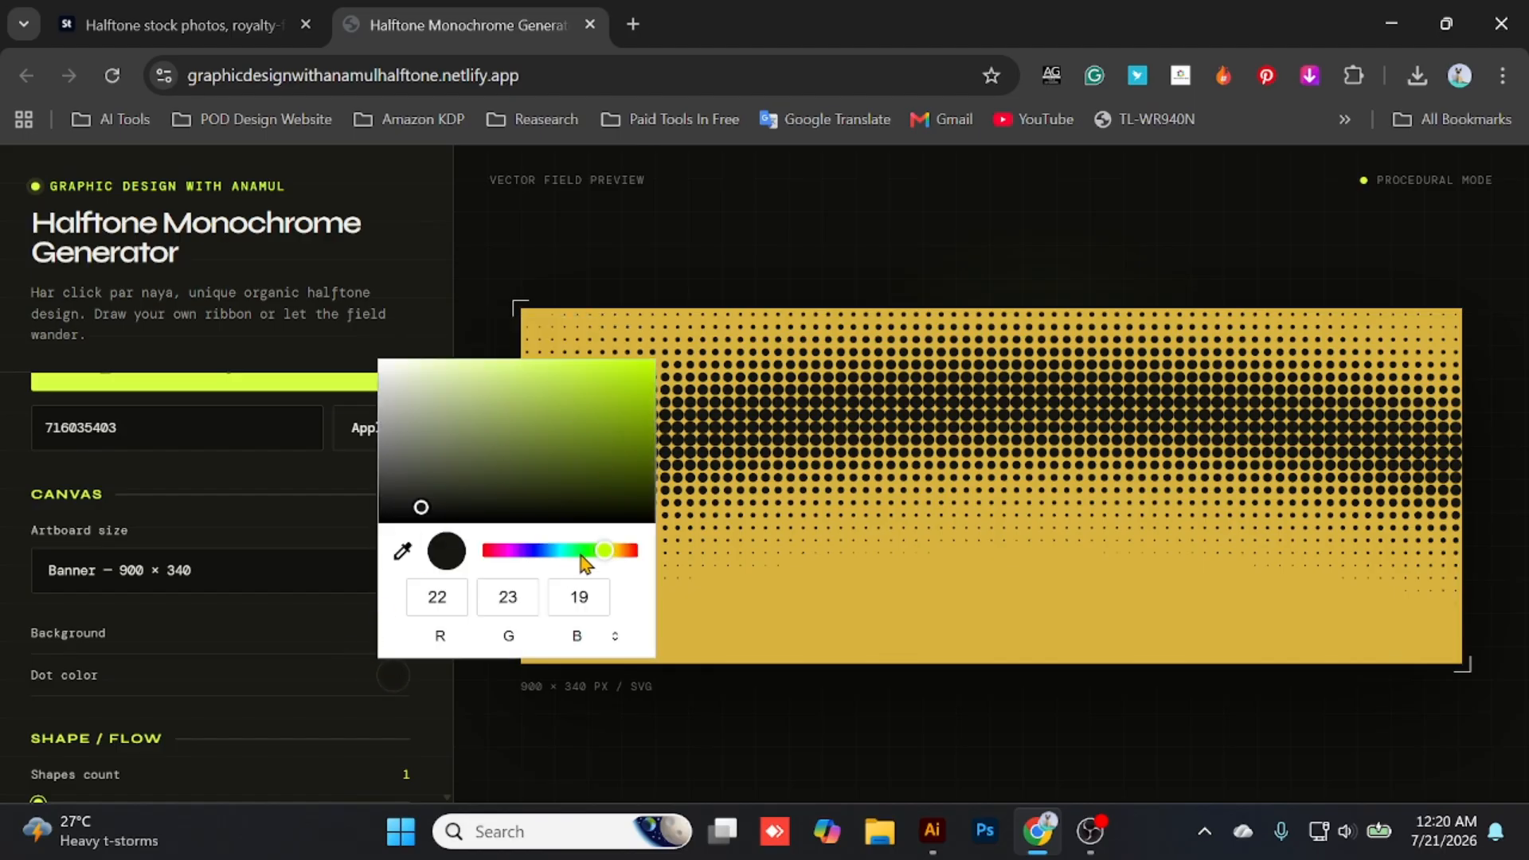
drag(604, 552, 536, 557)
drag(538, 449, 611, 396)
click(758, 702)
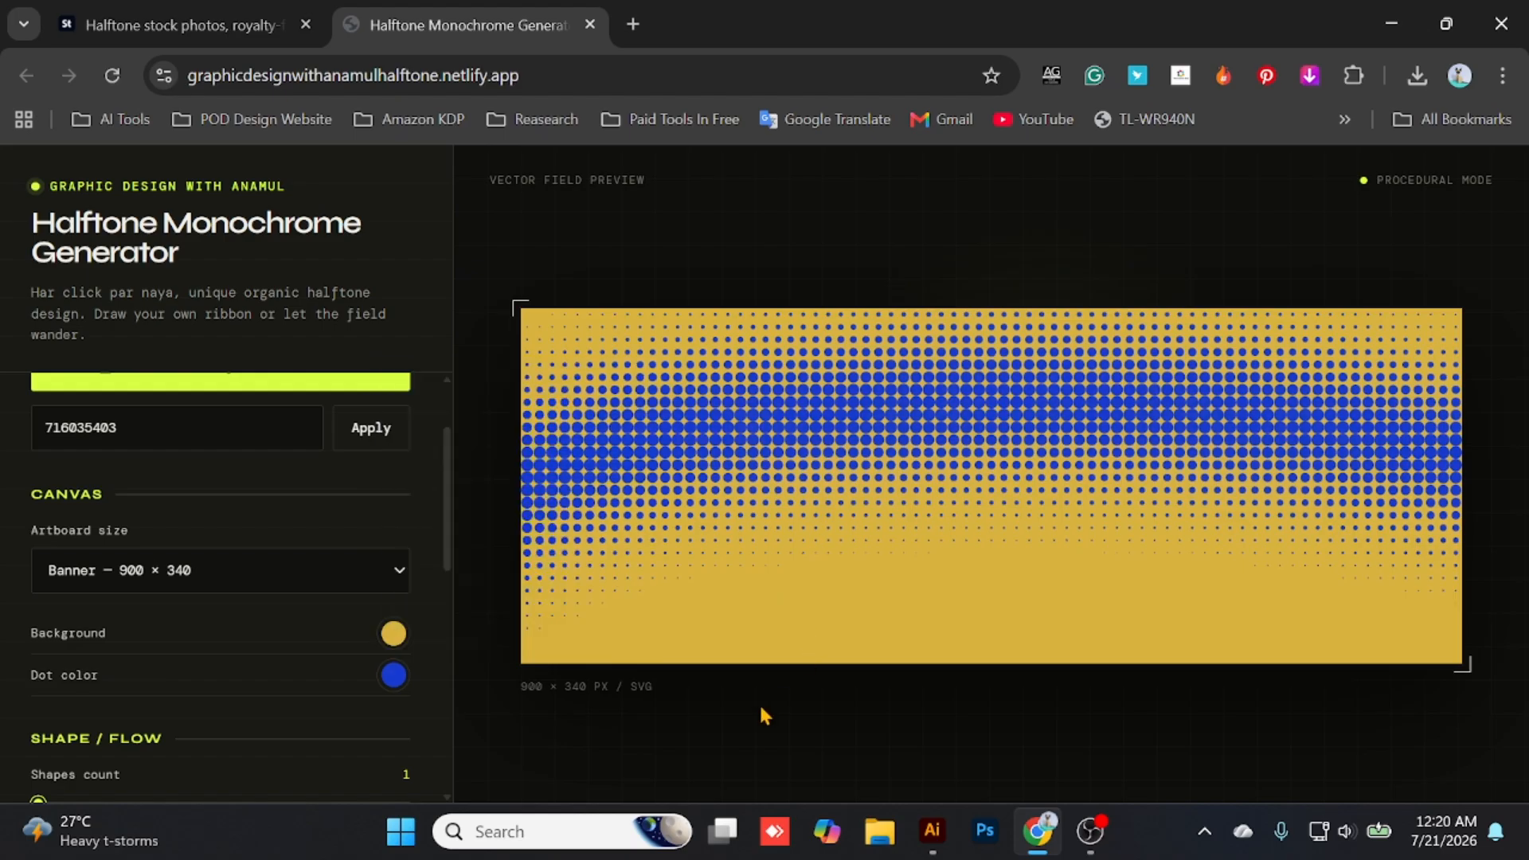
- Try the Landscape 1200 × 600 and Square 1080 × 1080 artboard presets, and return to Banner 900 × 340
scroll(317, 478, down, 2)
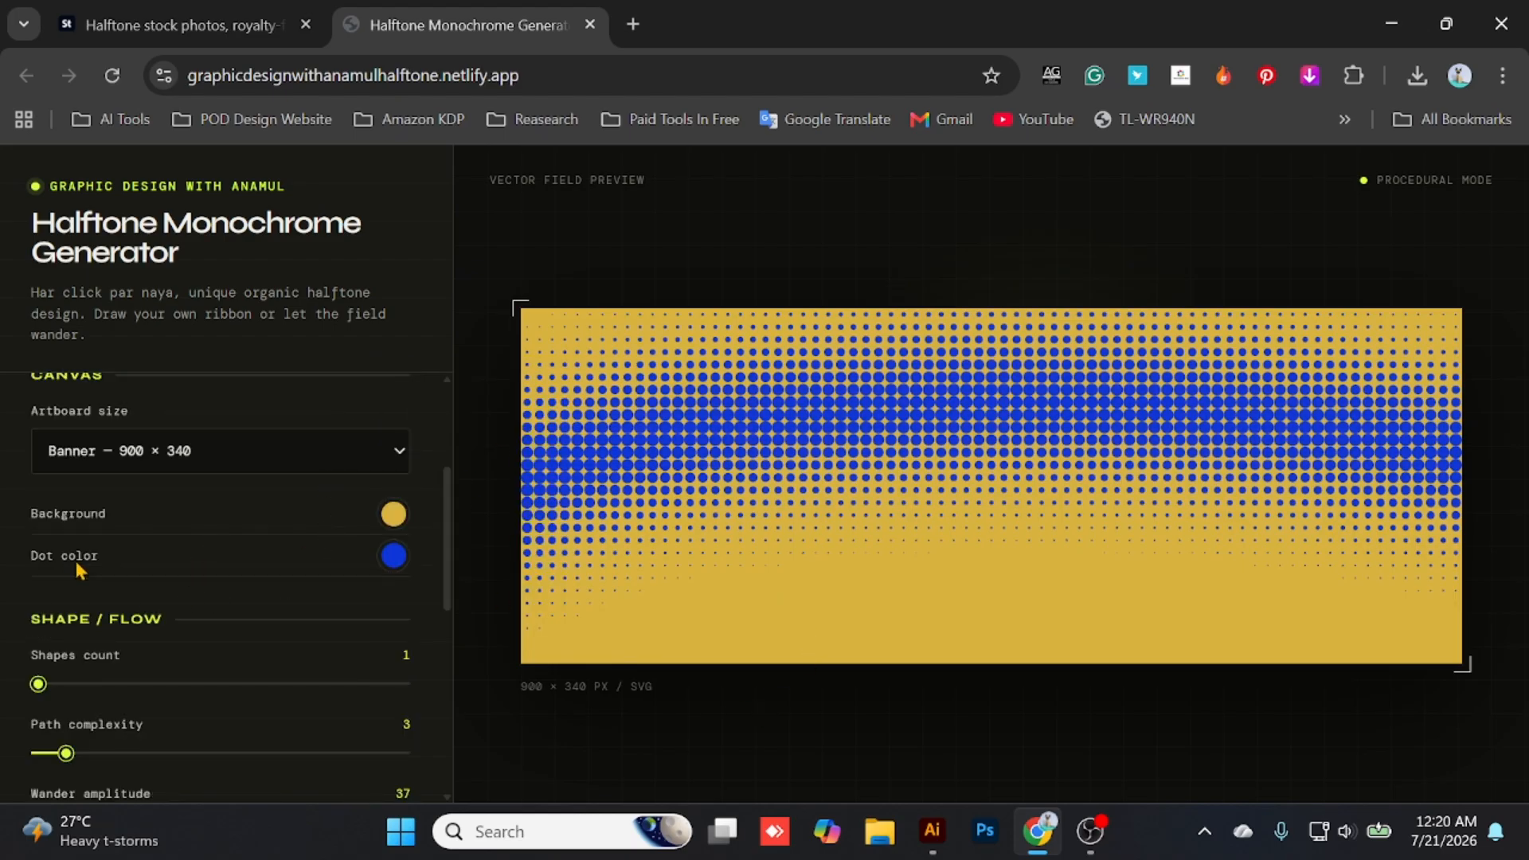
scroll(72, 573, up, 2)
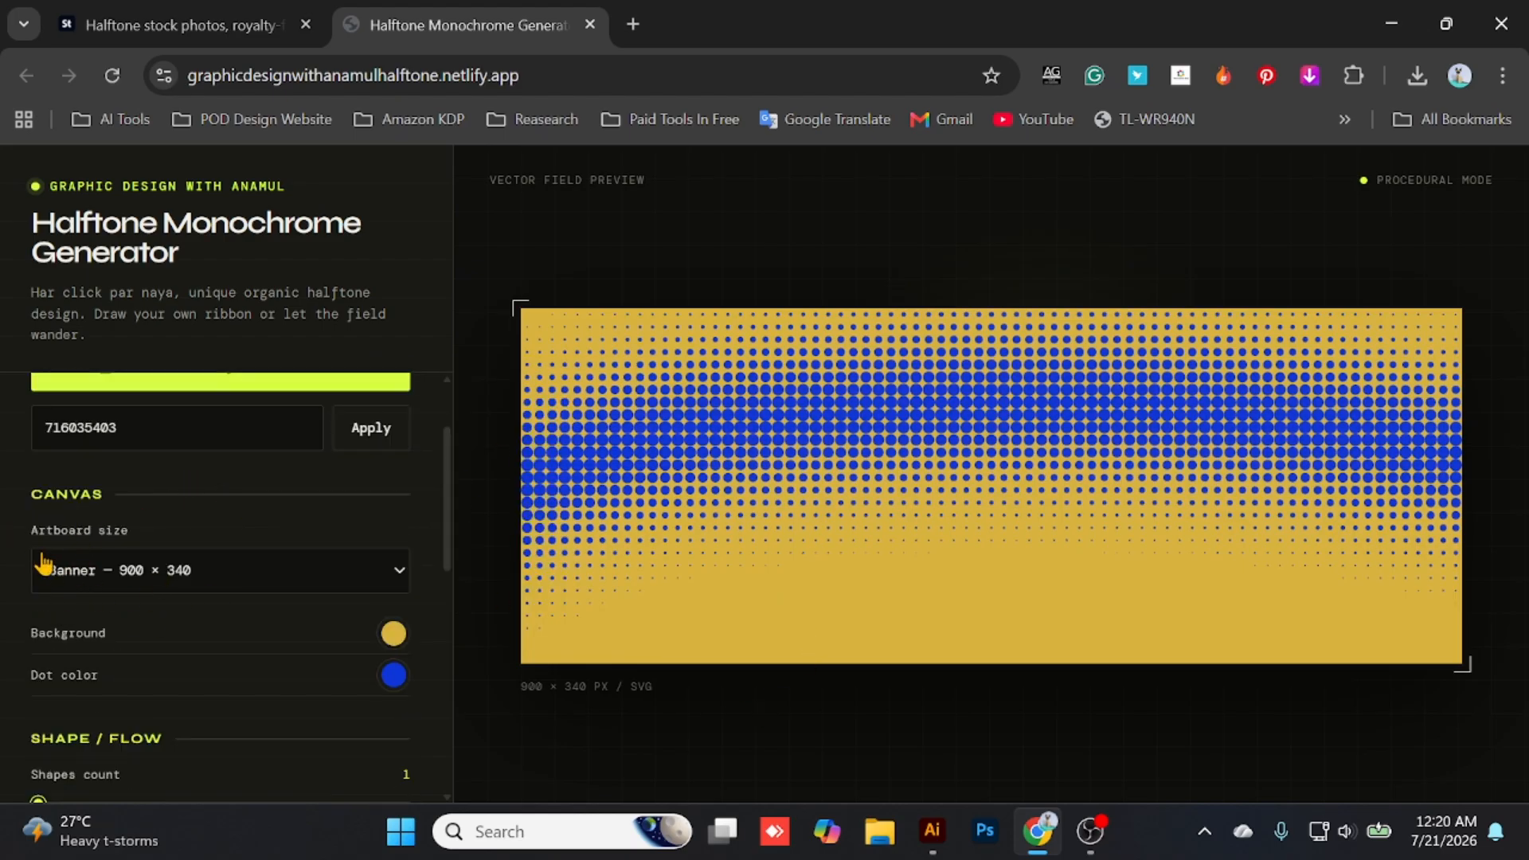
scroll(24, 505, down, 2)
click(145, 455)
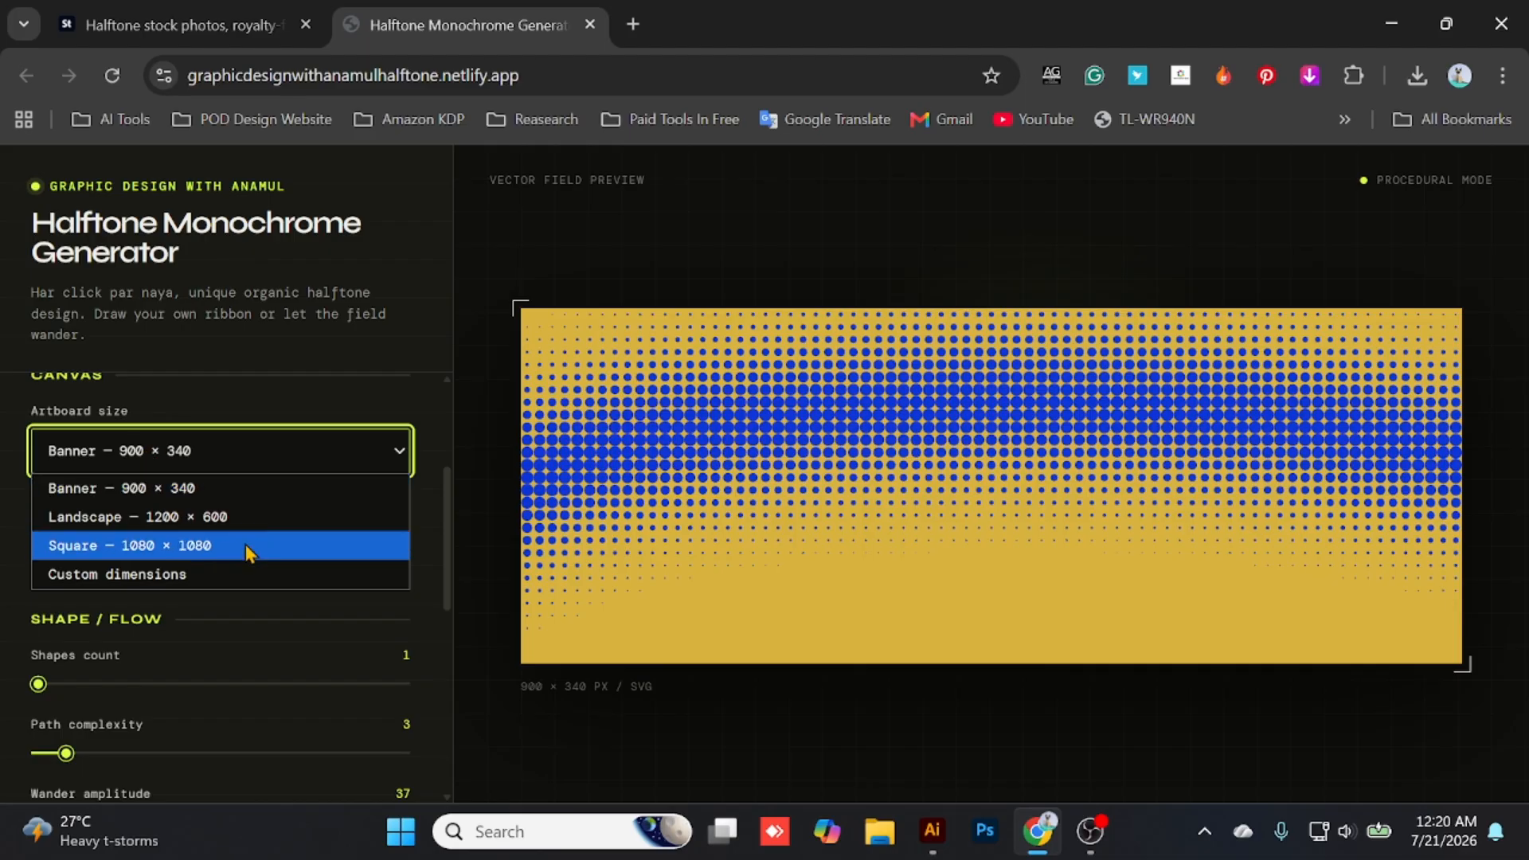
click(172, 522)
click(235, 466)
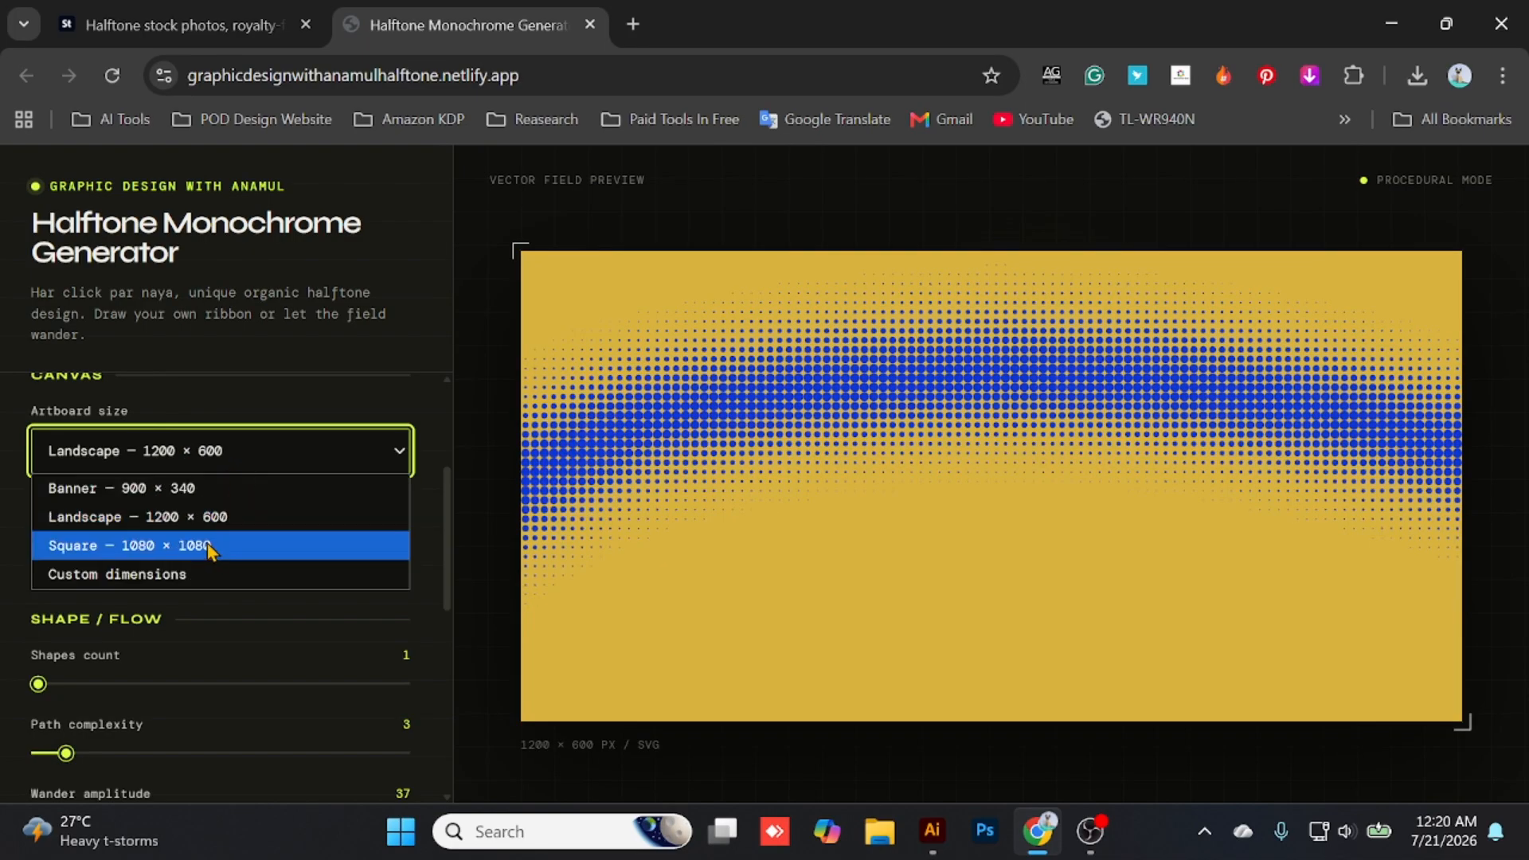
click(208, 548)
click(232, 448)
click(237, 492)
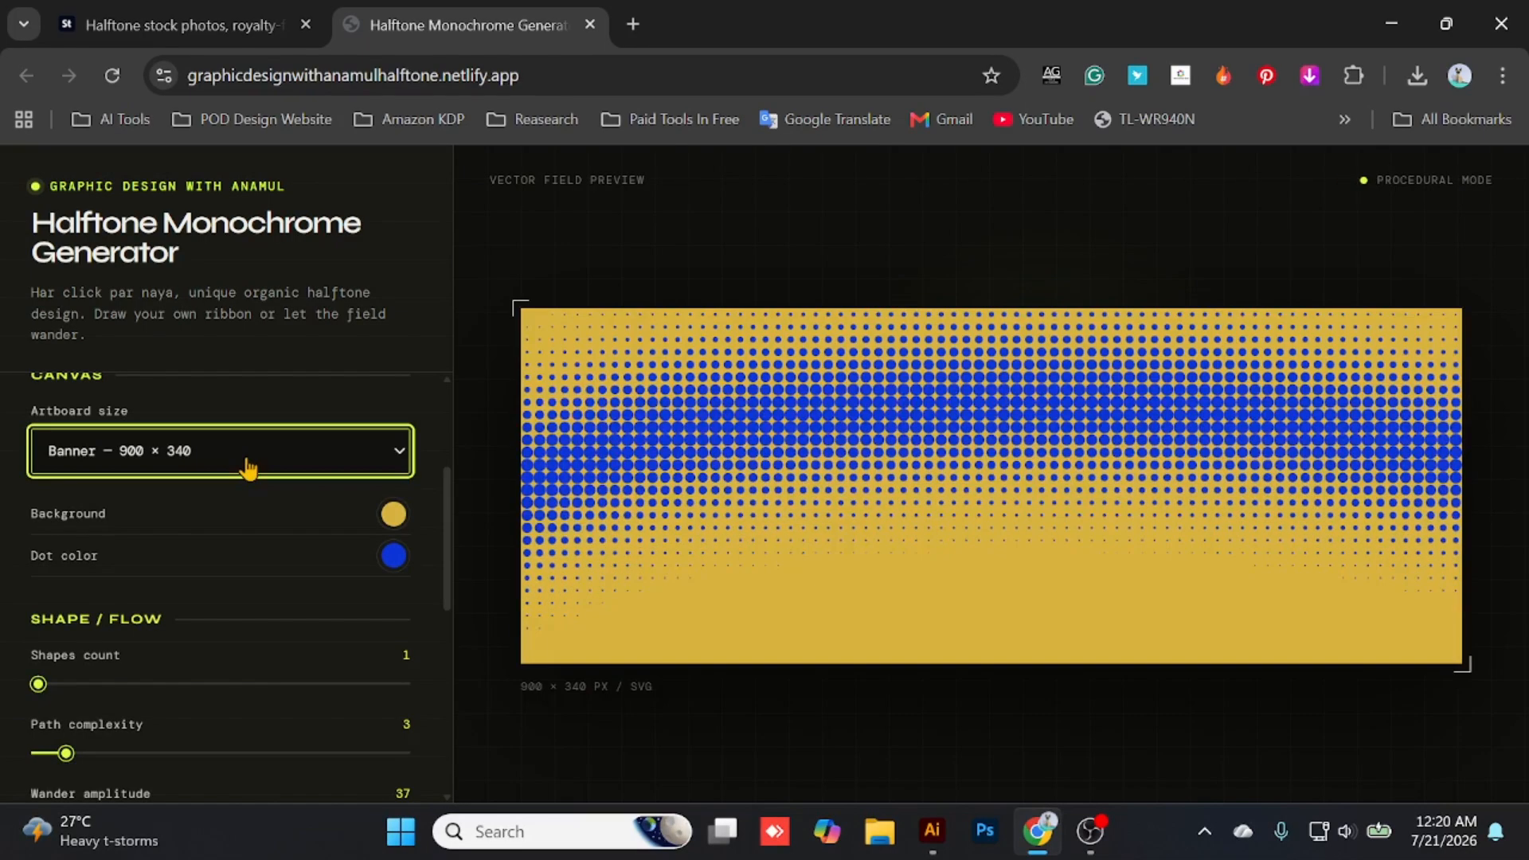
- Give the artboard custom dimensions of 1024 × 1024
click(243, 464)
click(231, 573)
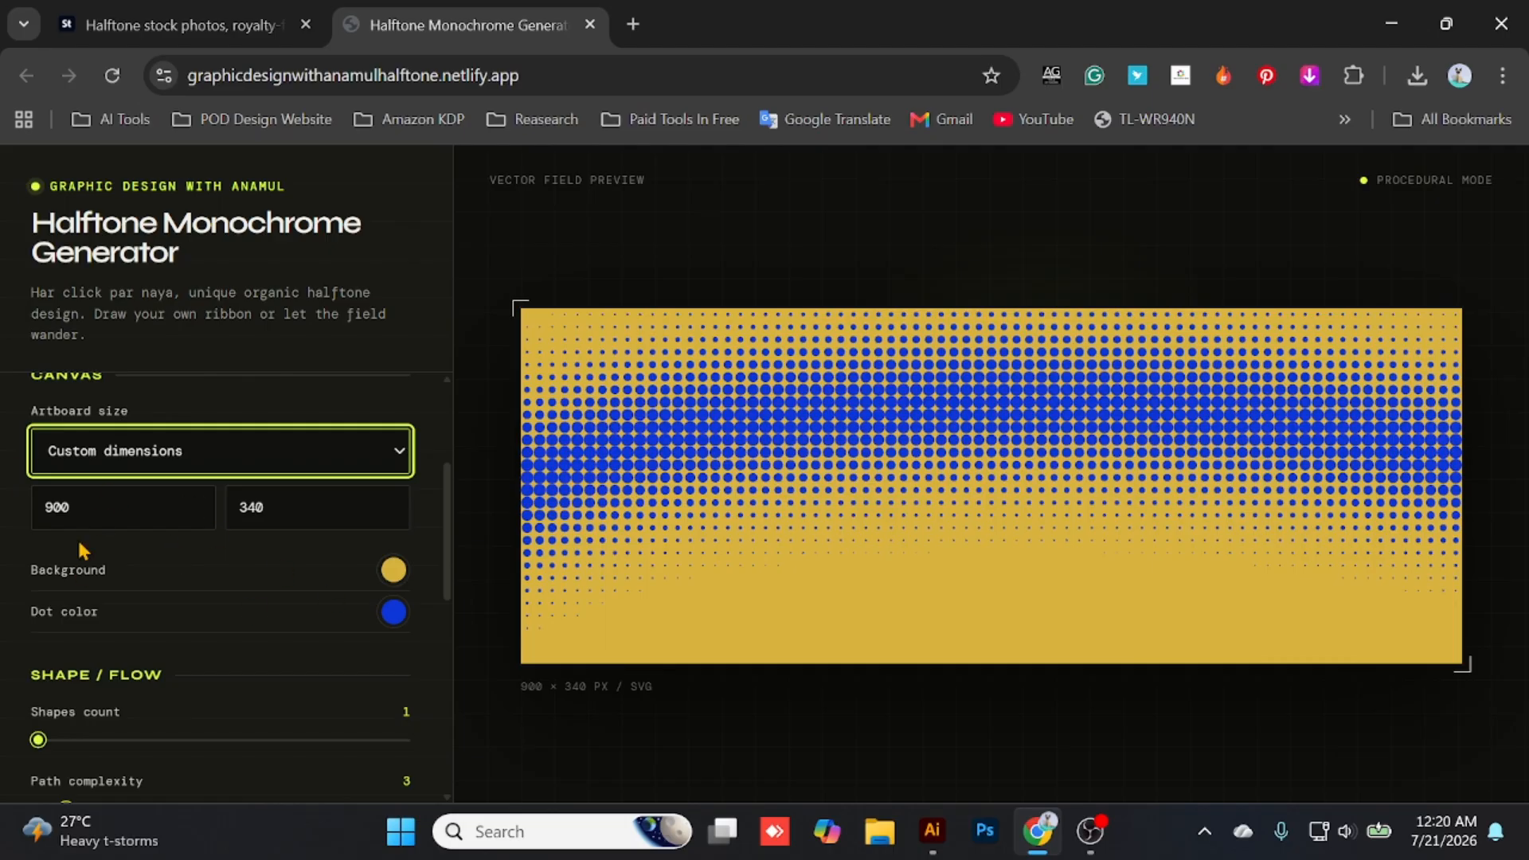
drag(125, 516, 4, 530)
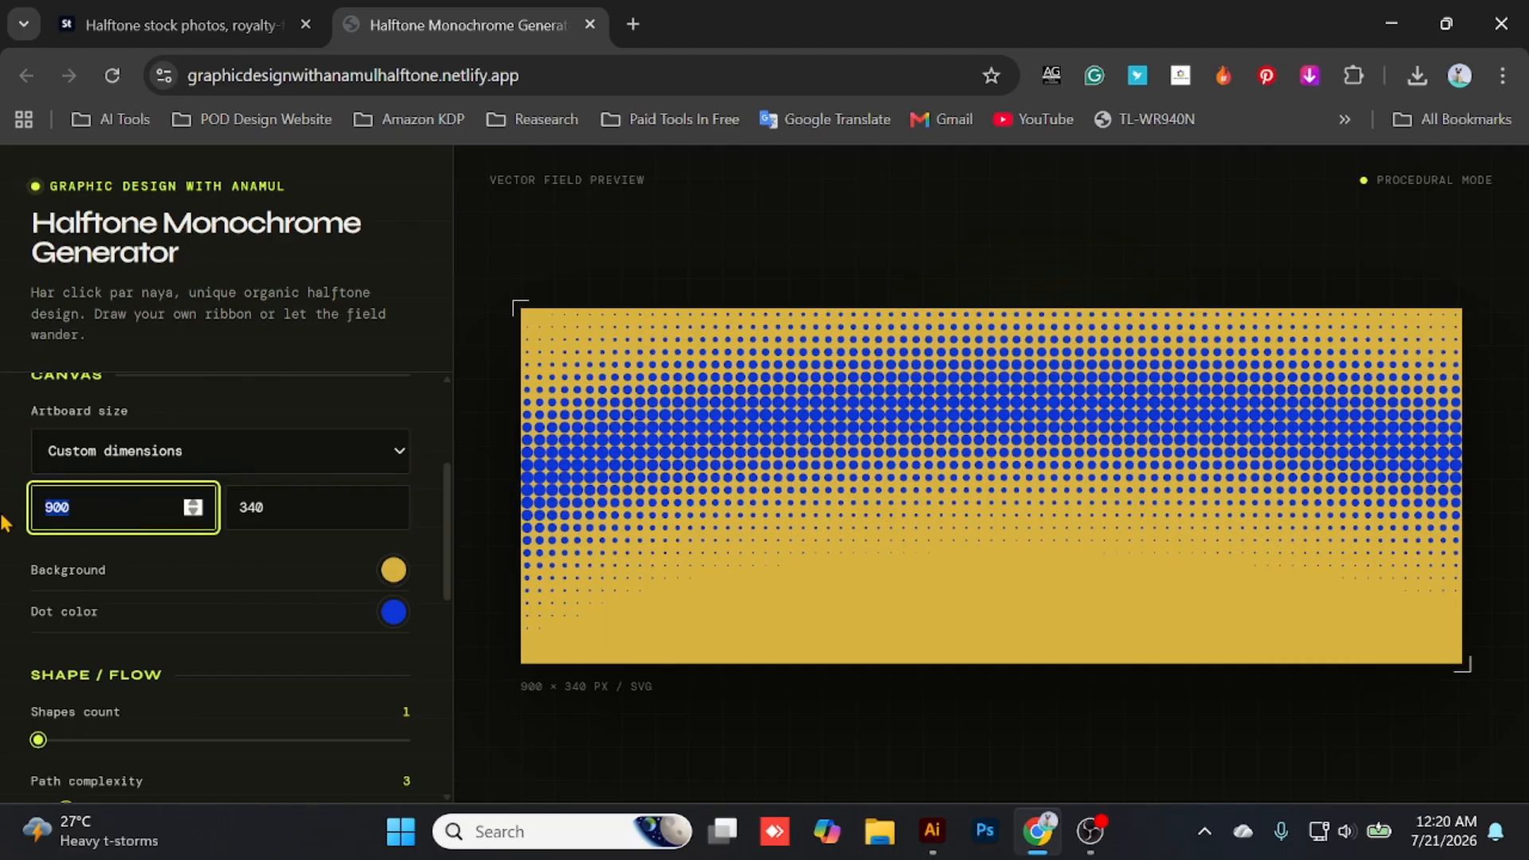
text(1024)
double_click(304, 512)
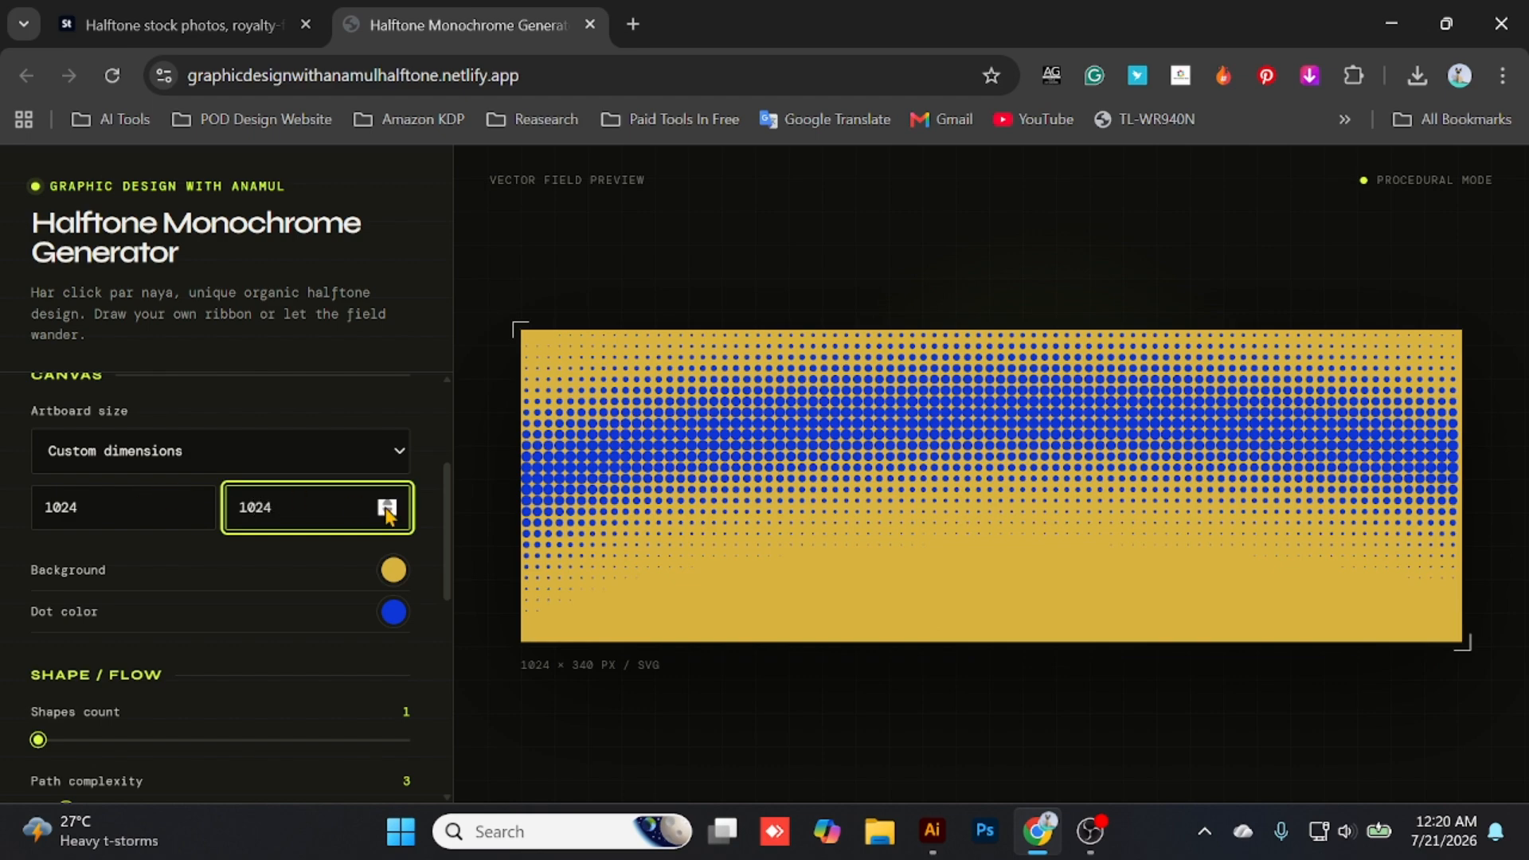
key(Return)
scroll(932, 590, down, 5)
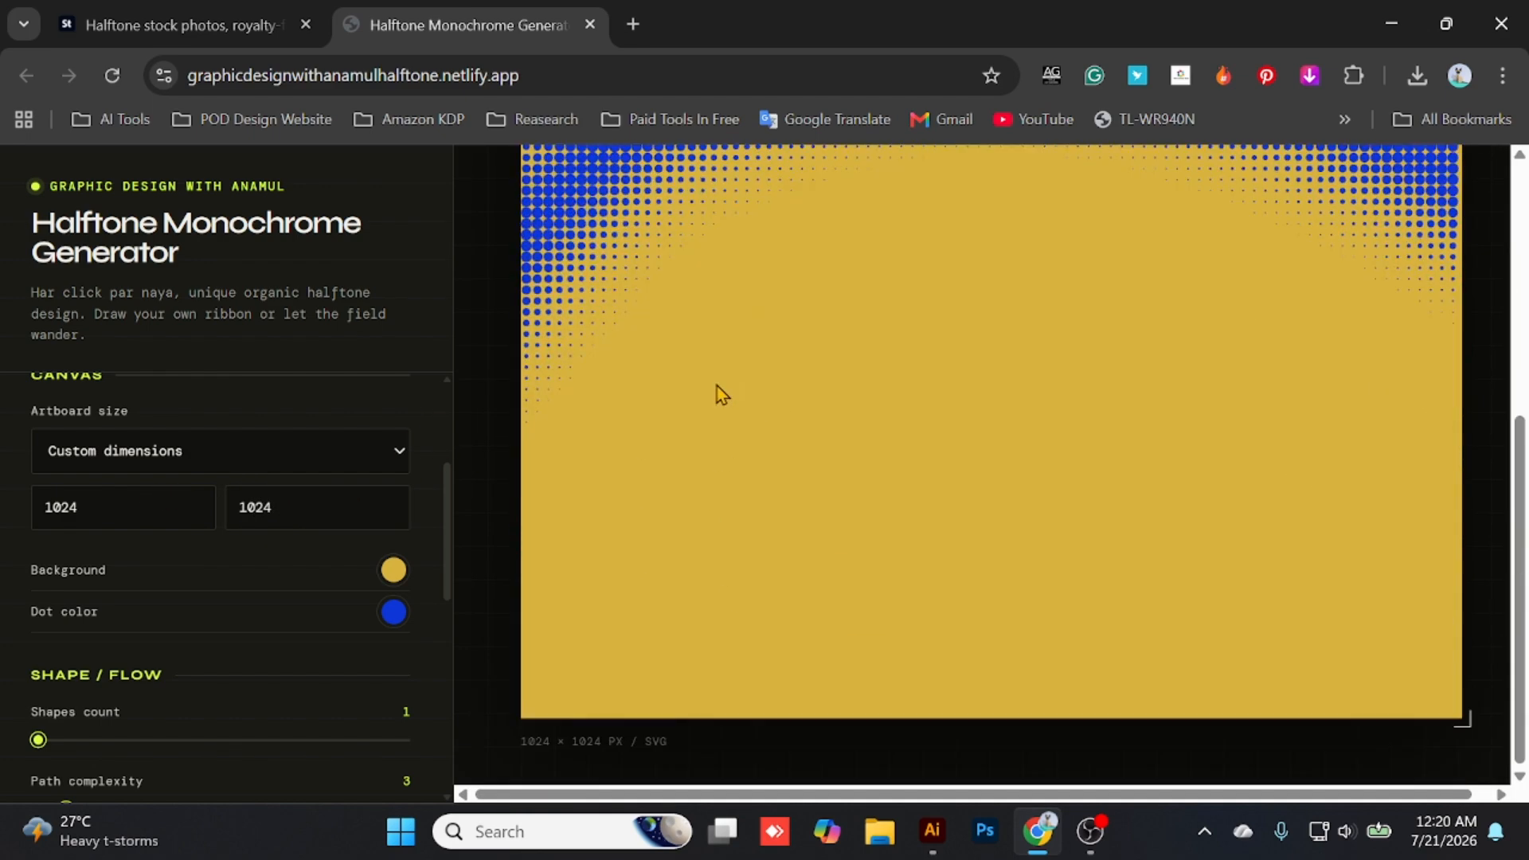
- Set the flow's path complexity to 7, shapes count to 2 and wander amplitude to 212
scroll(98, 663, down, 3)
drag(65, 572, 180, 571)
scroll(319, 555, up, 5)
scroll(597, 549, up, 4)
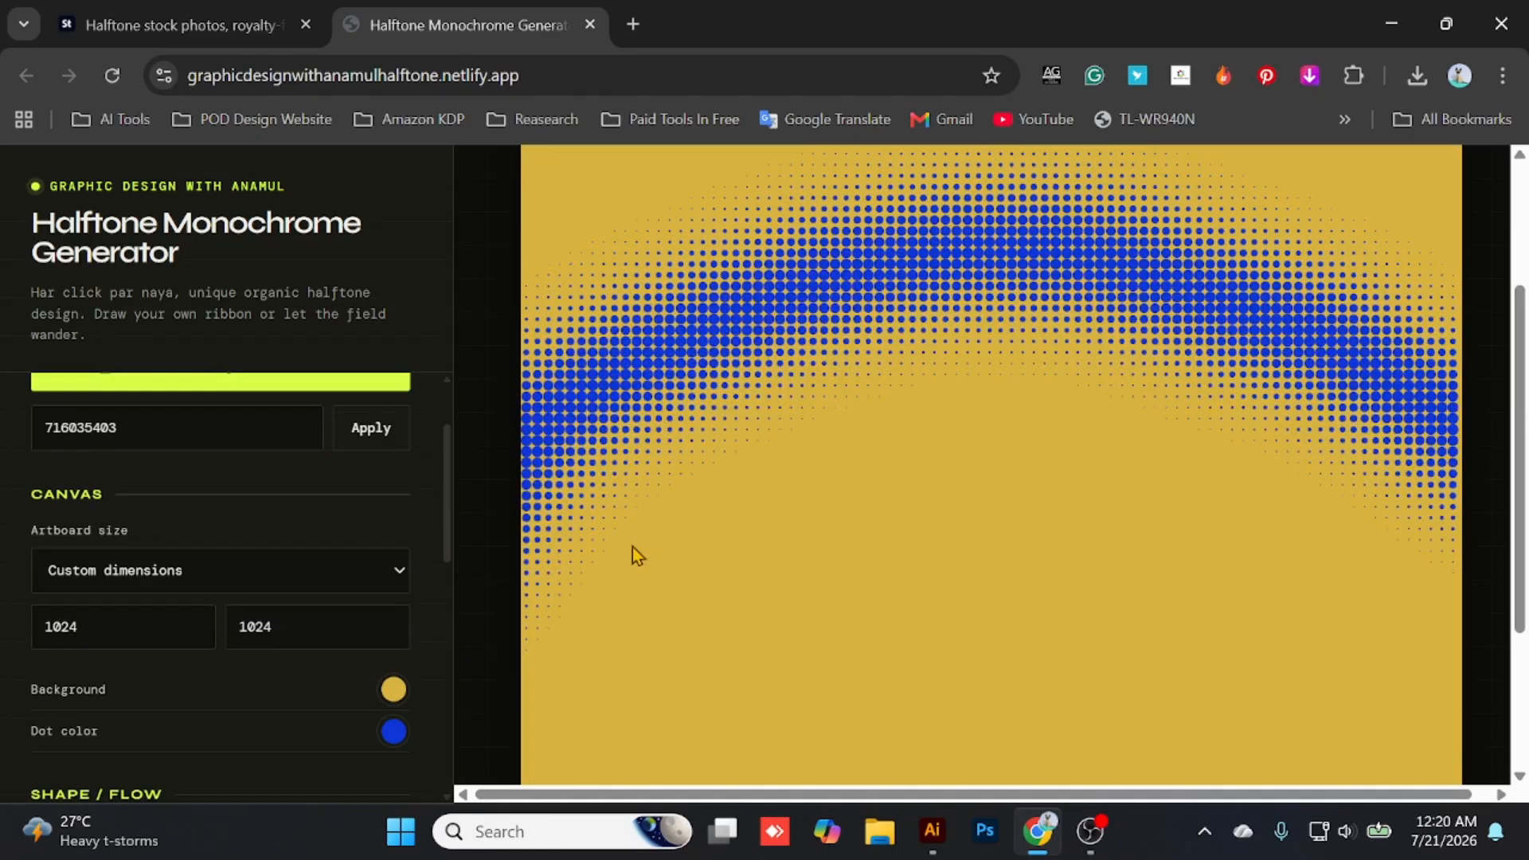
scroll(205, 583, down, 2)
scroll(205, 583, down, 1)
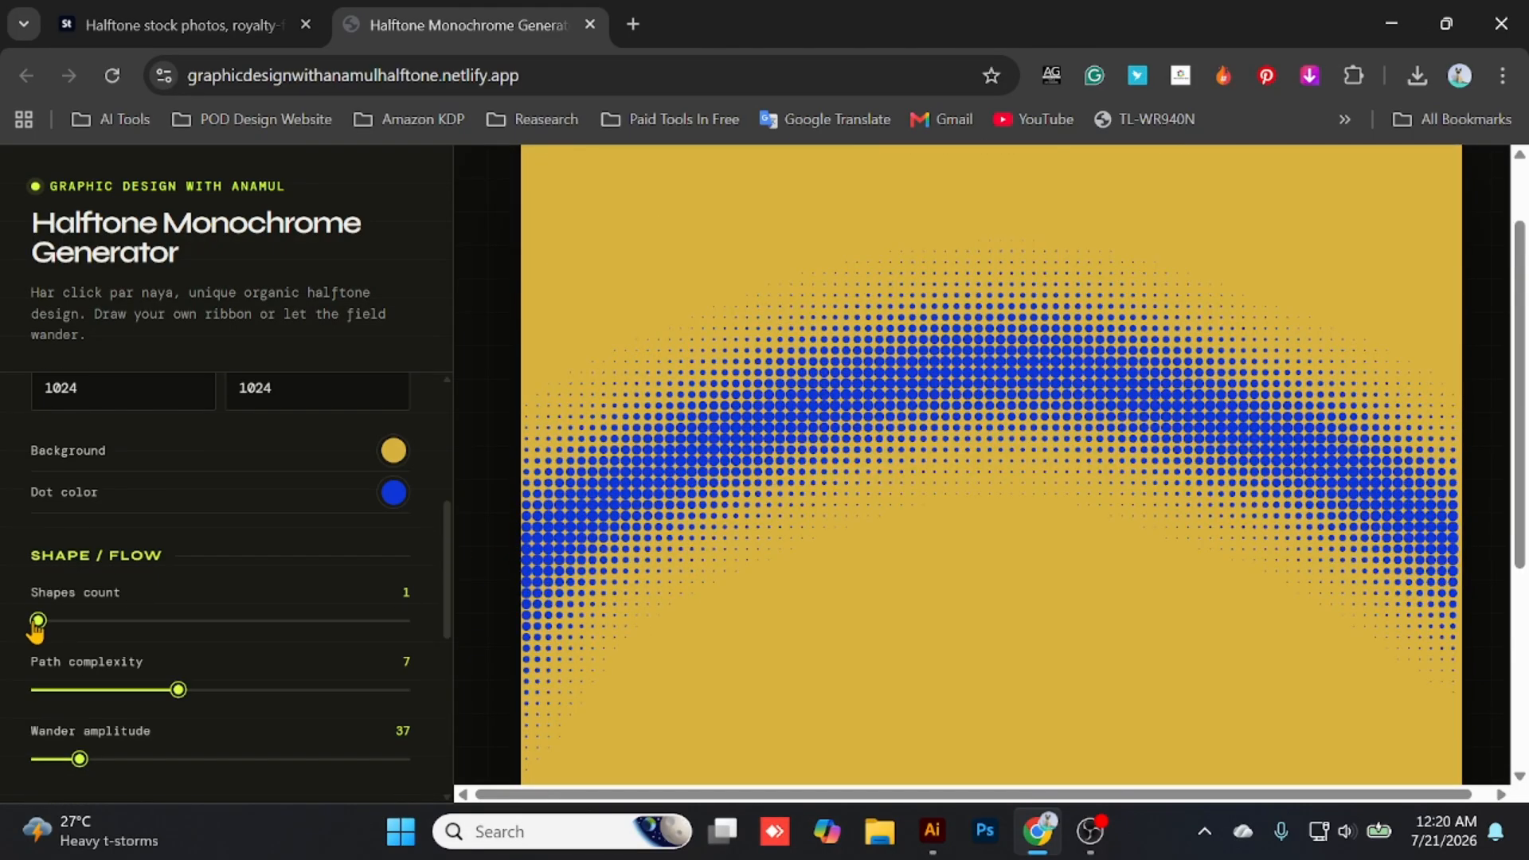
drag(37, 621, 338, 642)
scroll(196, 618, down, 1)
scroll(290, 581, down, 2)
scroll(231, 590, up, 5)
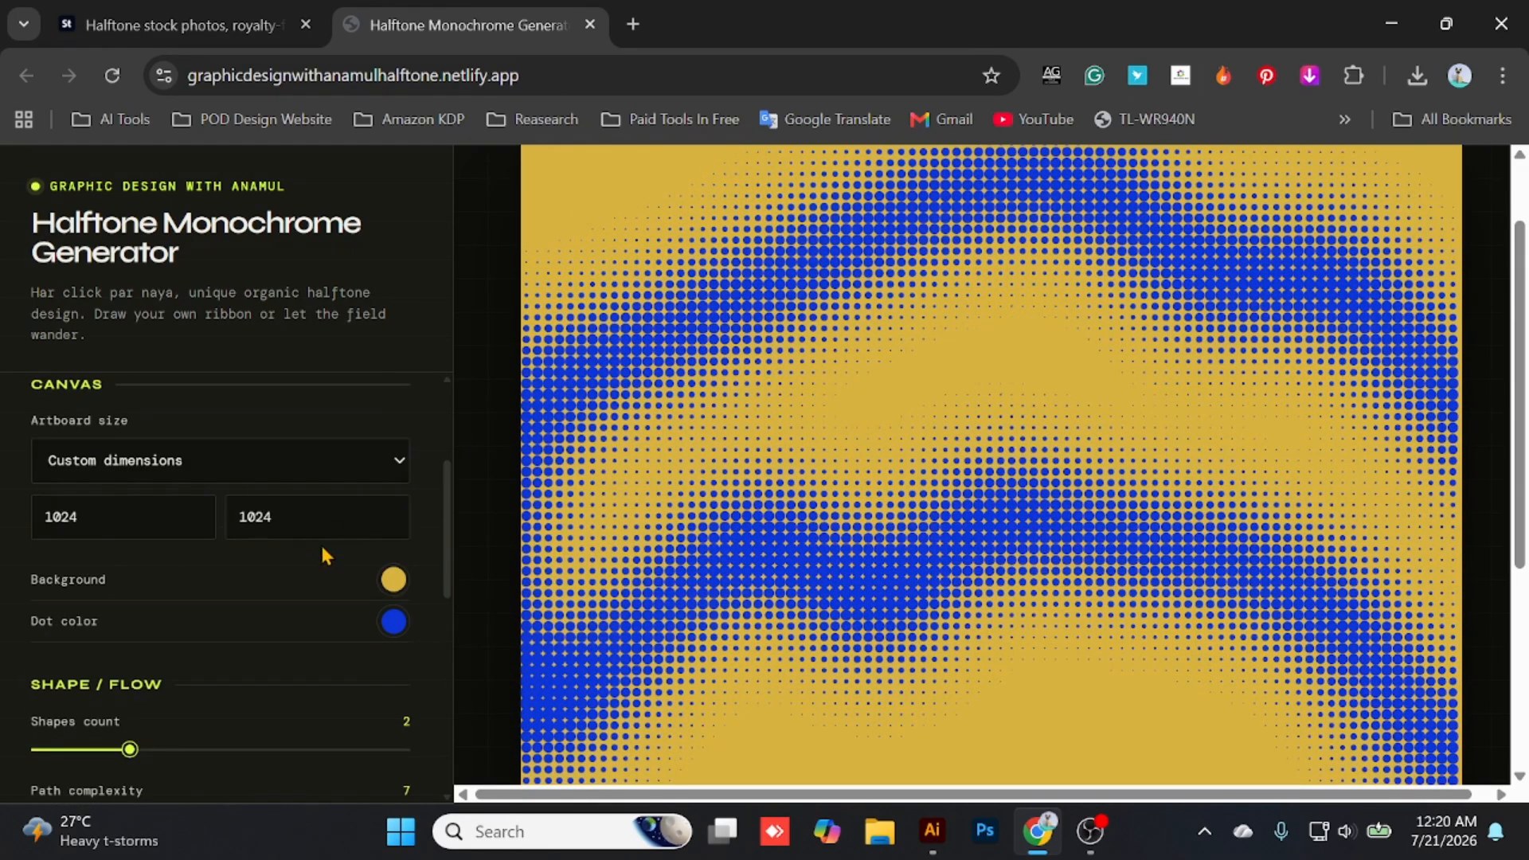
- Change the canvas background color to pure white, RGB 255, 255, 255
click(394, 578)
mouse_move(422, 327)
mouse_down()
mouse_move(347, 232)
mouse_move(420, 312)
mouse_move(363, 246)
mouse_move(337, 236)
mouse_up()
click(324, 232)
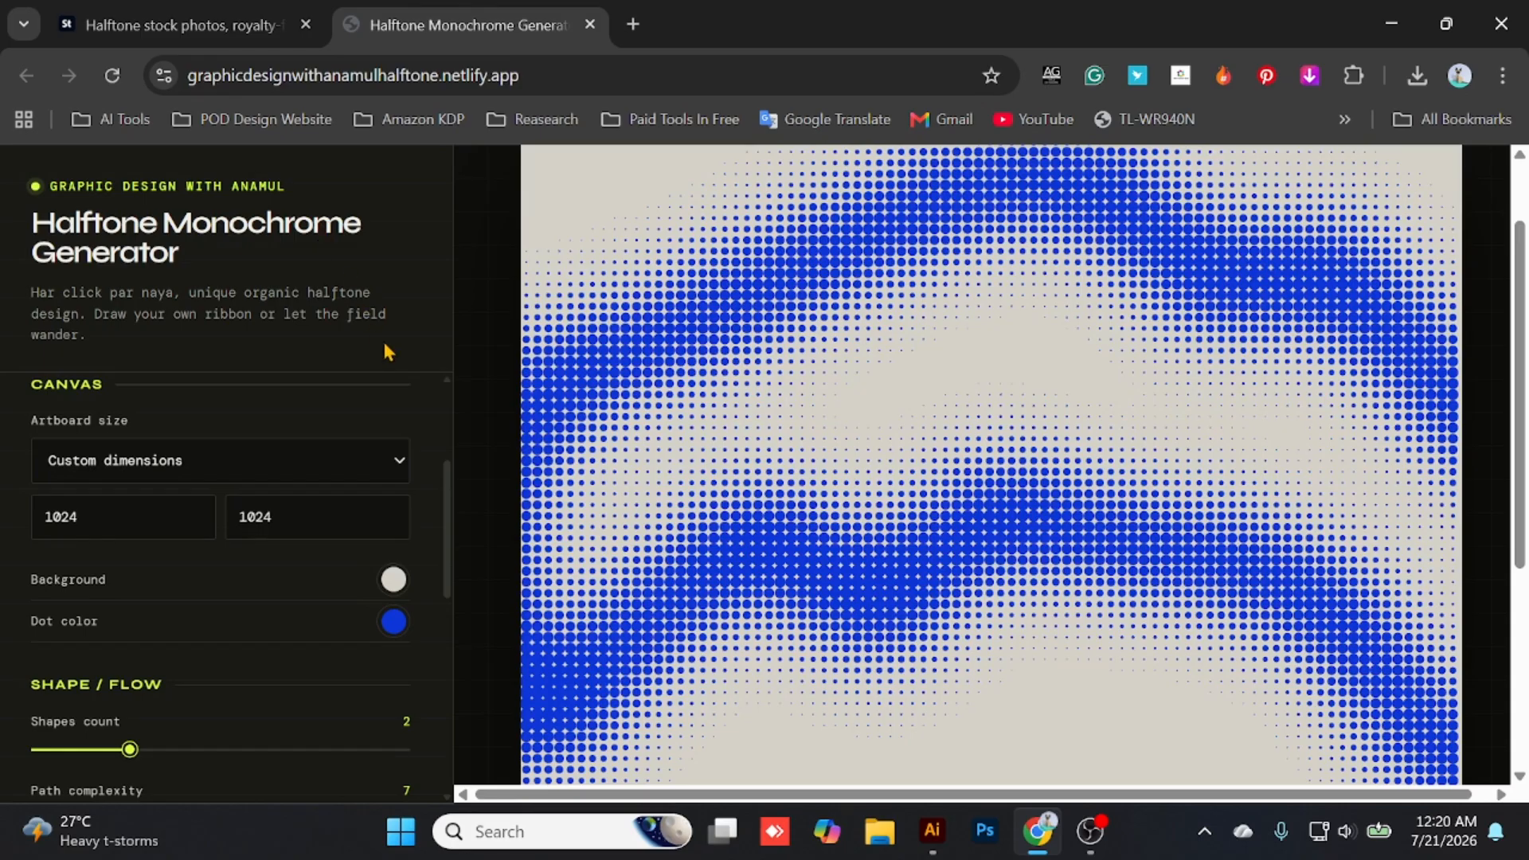
click(393, 577)
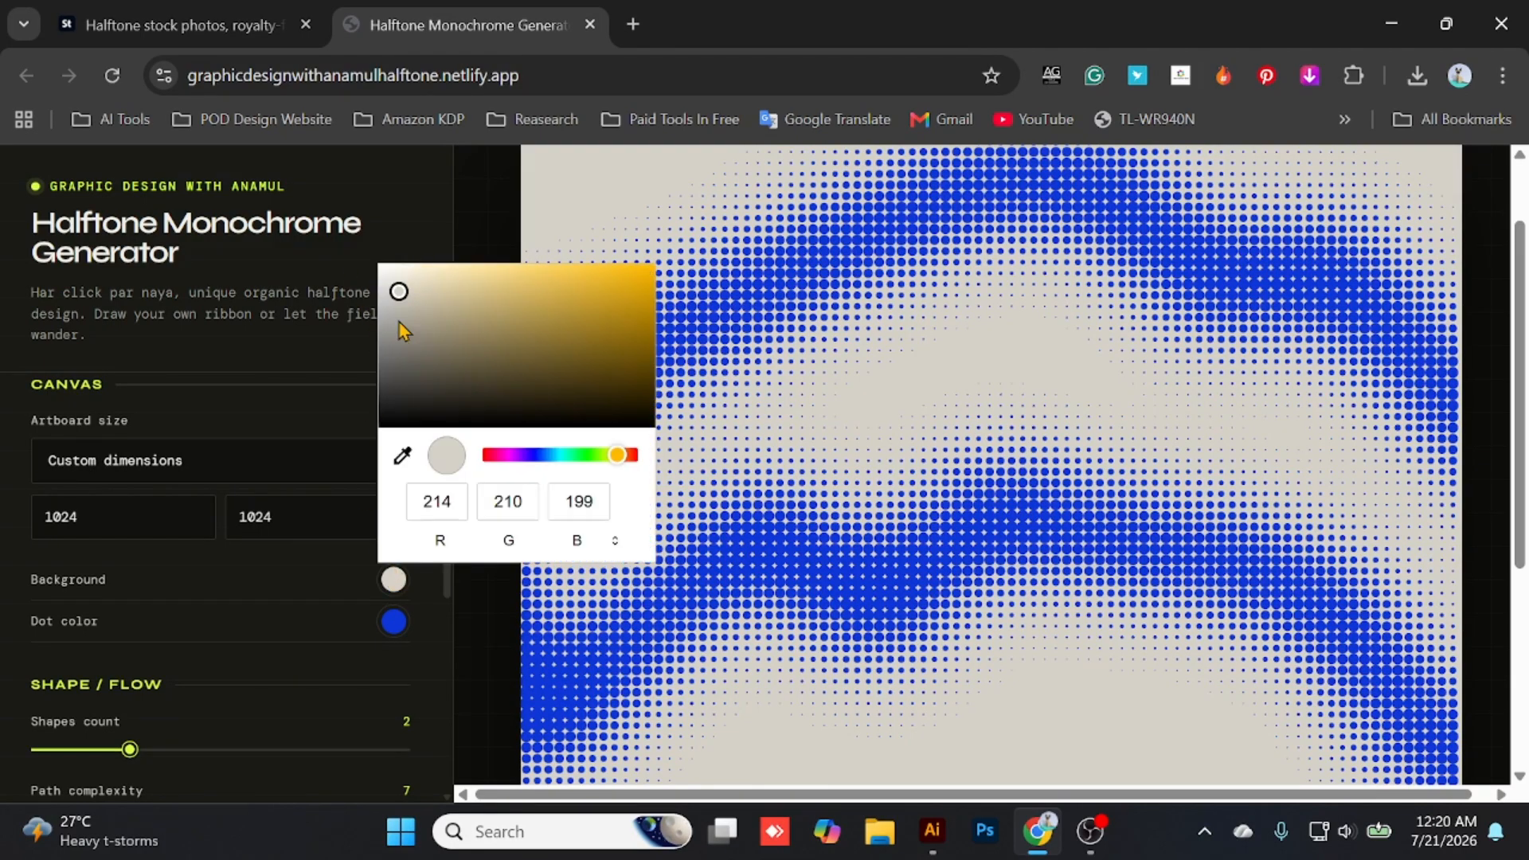
mouse_move(400, 307)
mouse_down()
mouse_move(355, 238)
mouse_move(321, 224)
mouse_up()
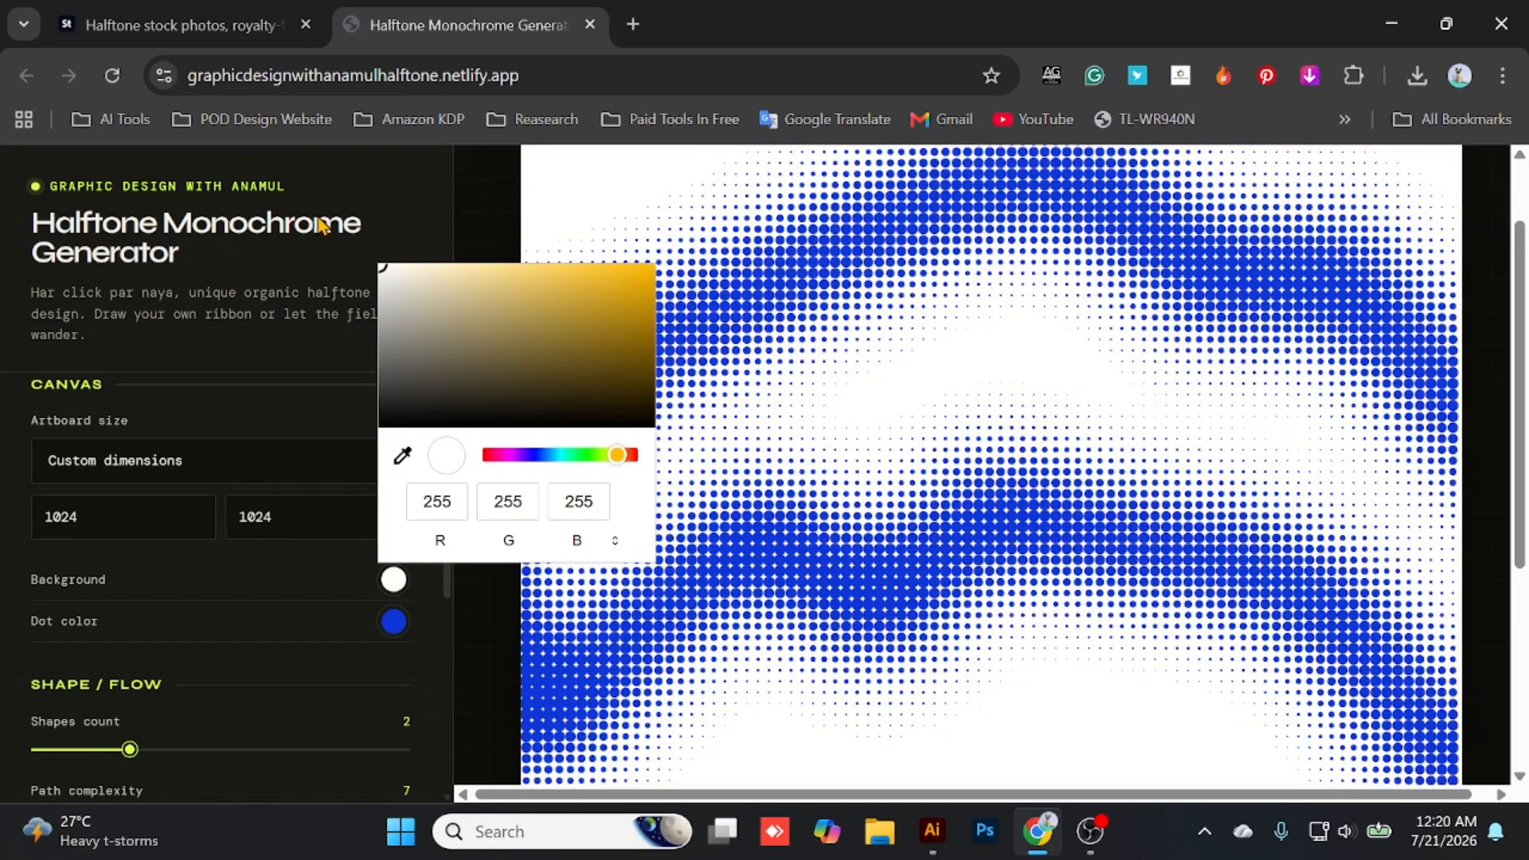
click(326, 208)
scroll(740, 437, down, 5)
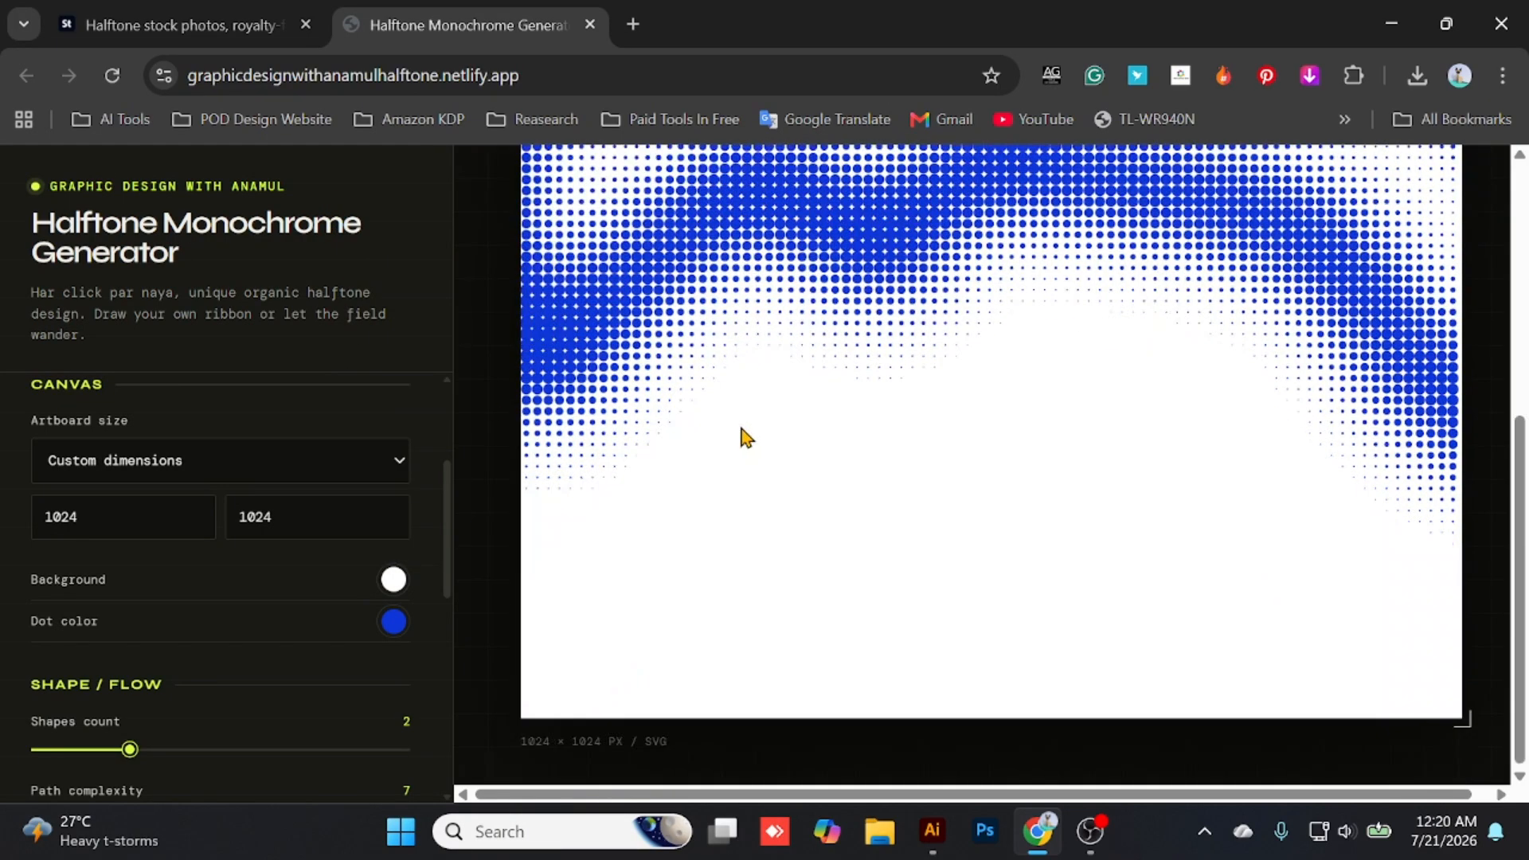
scroll(805, 481, up, 6)
scroll(805, 481, down, 5)
scroll(289, 447, down, 5)
scroll(270, 519, up, 8)
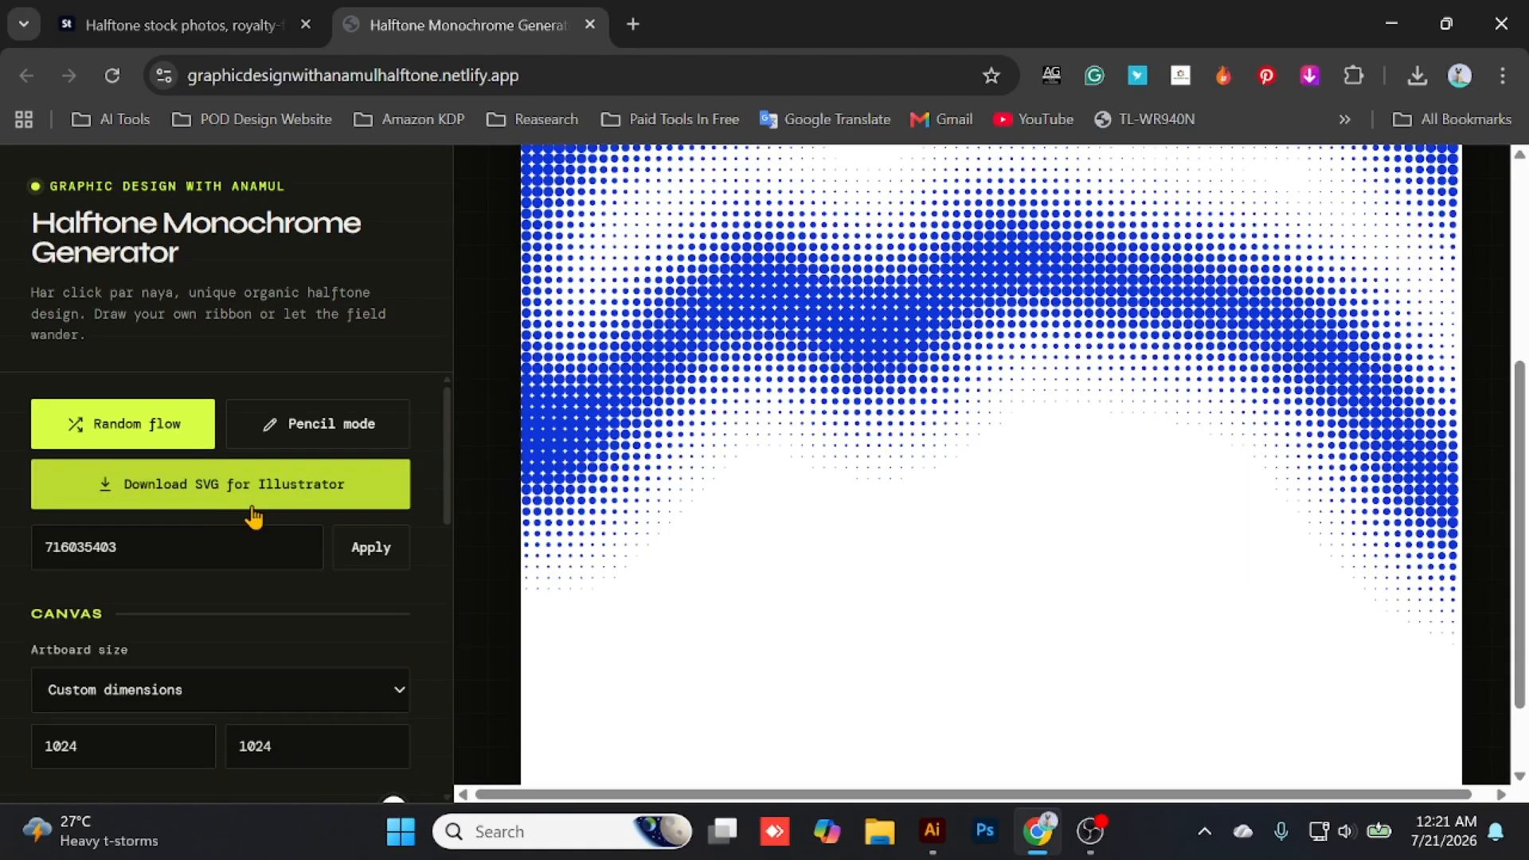
- Browse the halftone search results on the Adobe Stock page for reference, and return to the Halftone Monochrome Generator
click(179, 25)
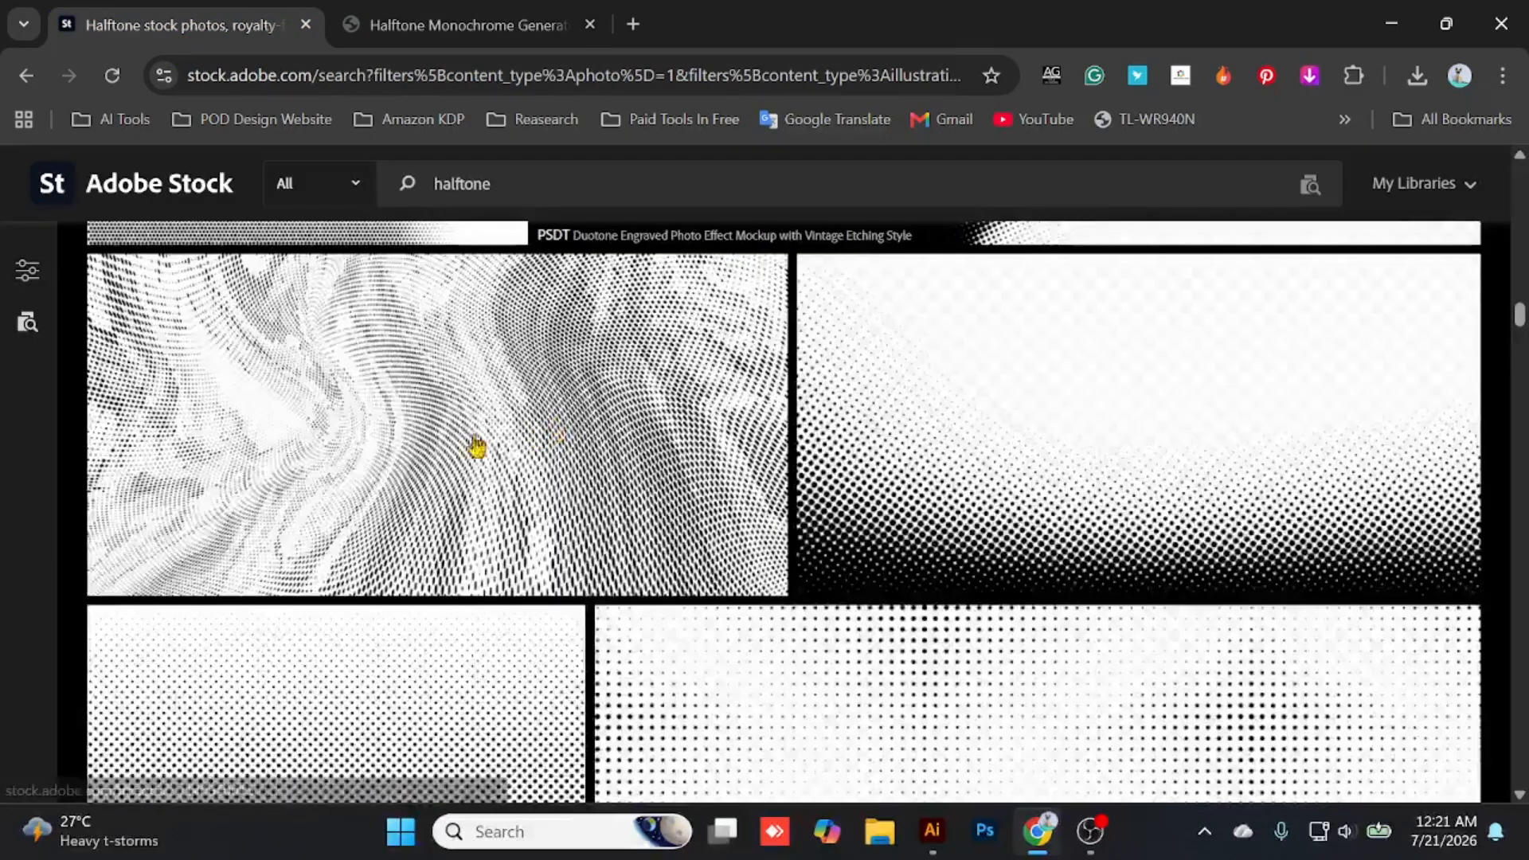
scroll(477, 446, down, 5)
scroll(378, 469, down, 4)
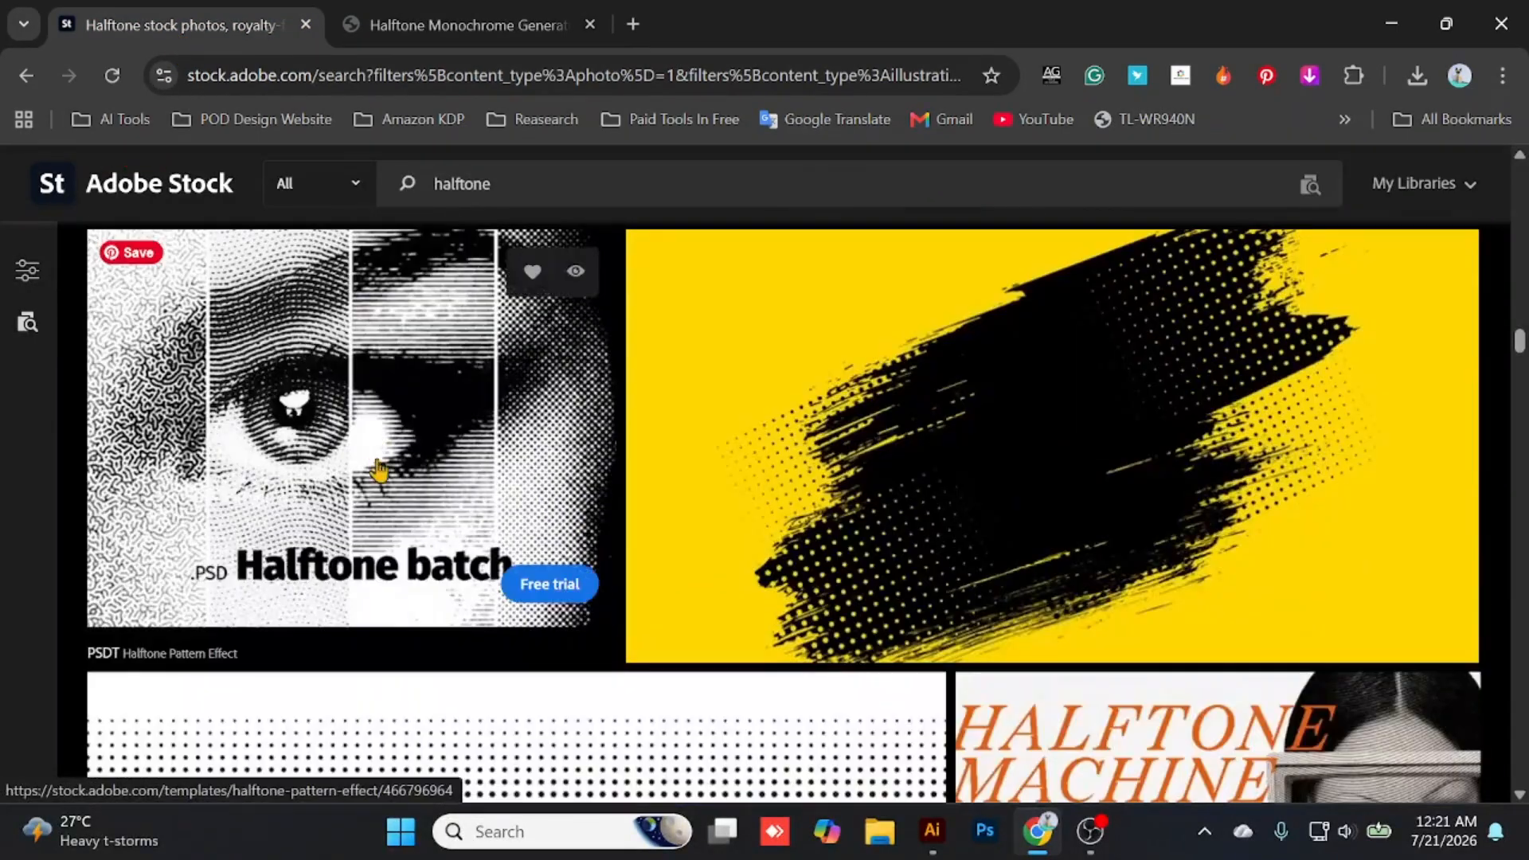
scroll(378, 470, down, 15)
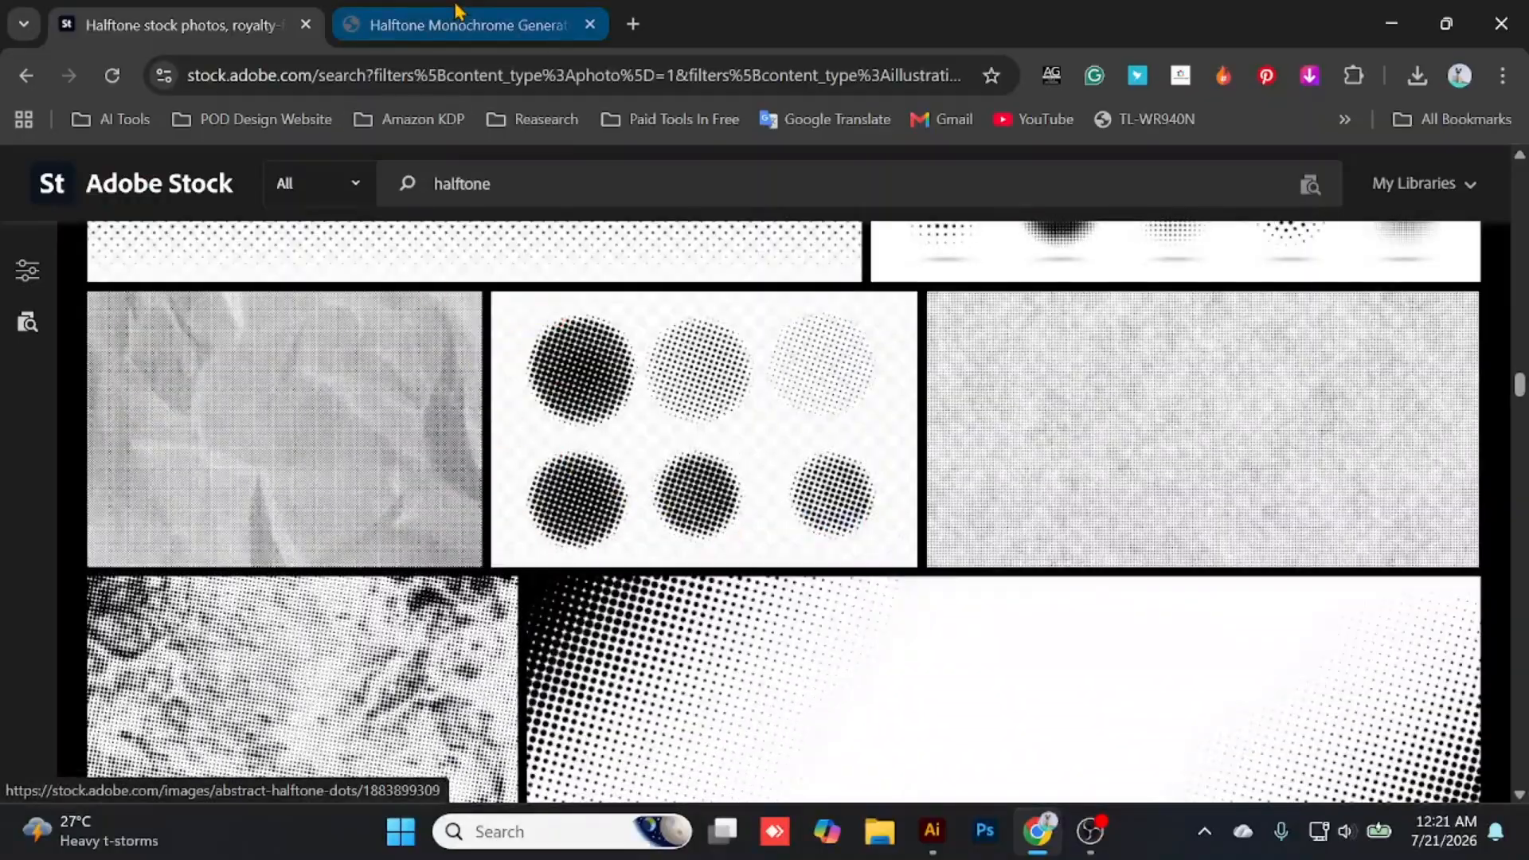
click(458, 11)
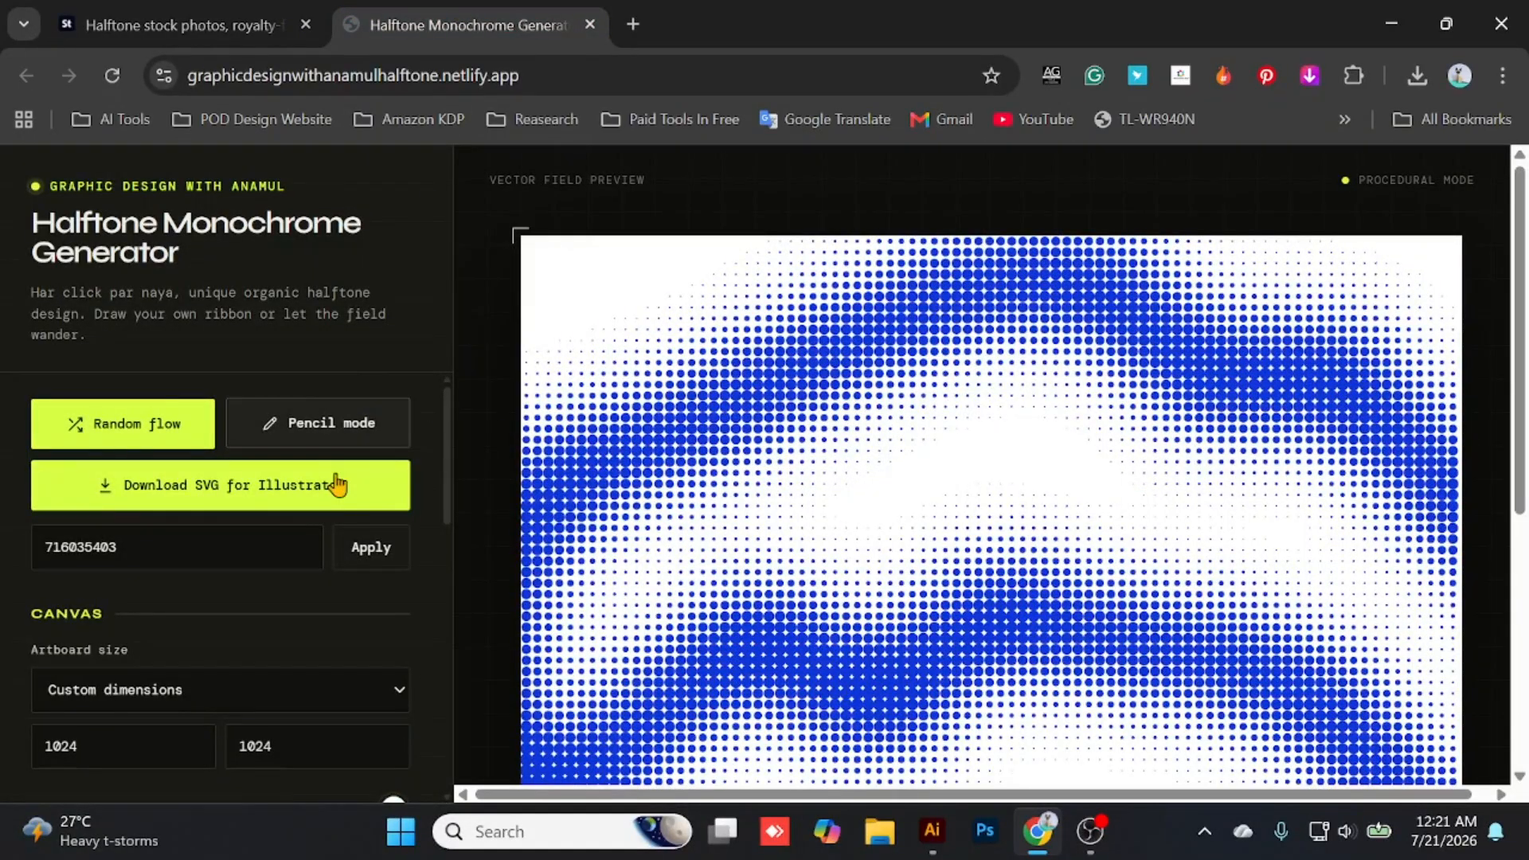
- Look over the generator's shape, ribbon and matrix settings, and reset the drawn strokes
scroll(239, 530, down, 6)
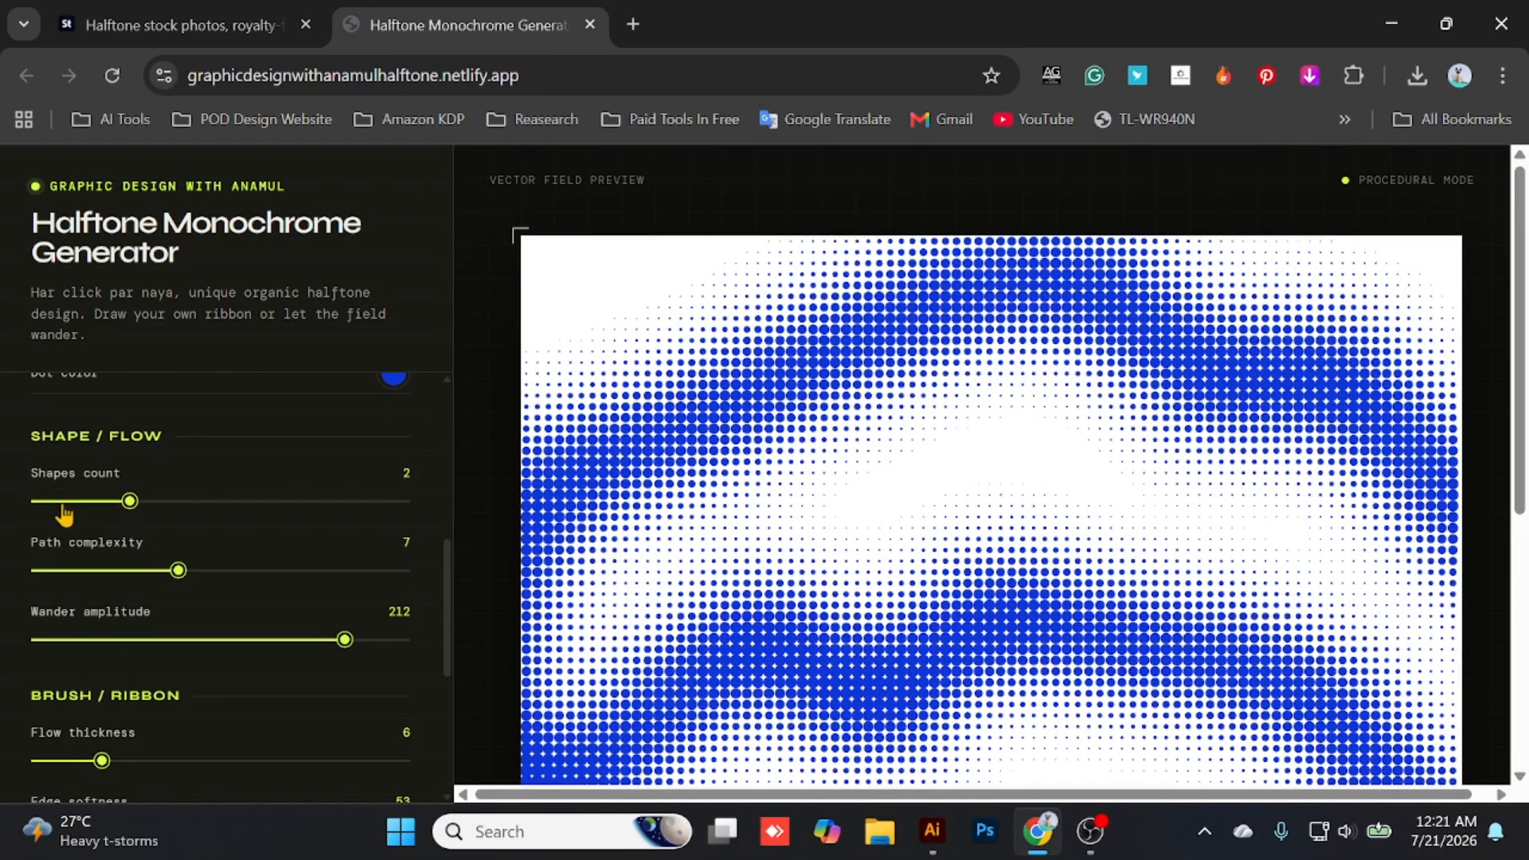
scroll(98, 560, up, 5)
scroll(275, 619, down, 3)
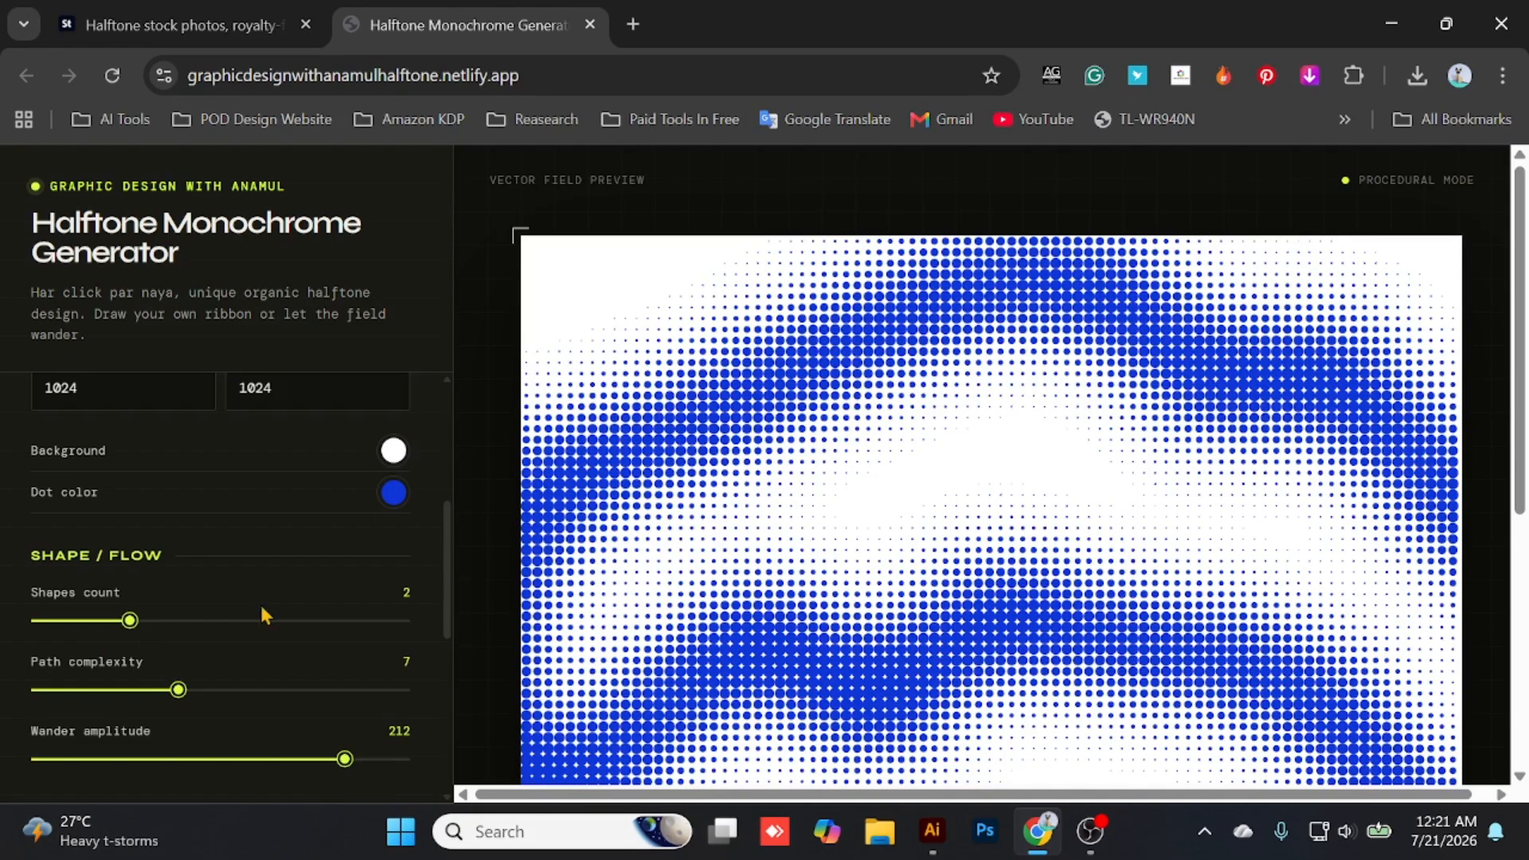
scroll(275, 593, up, 2)
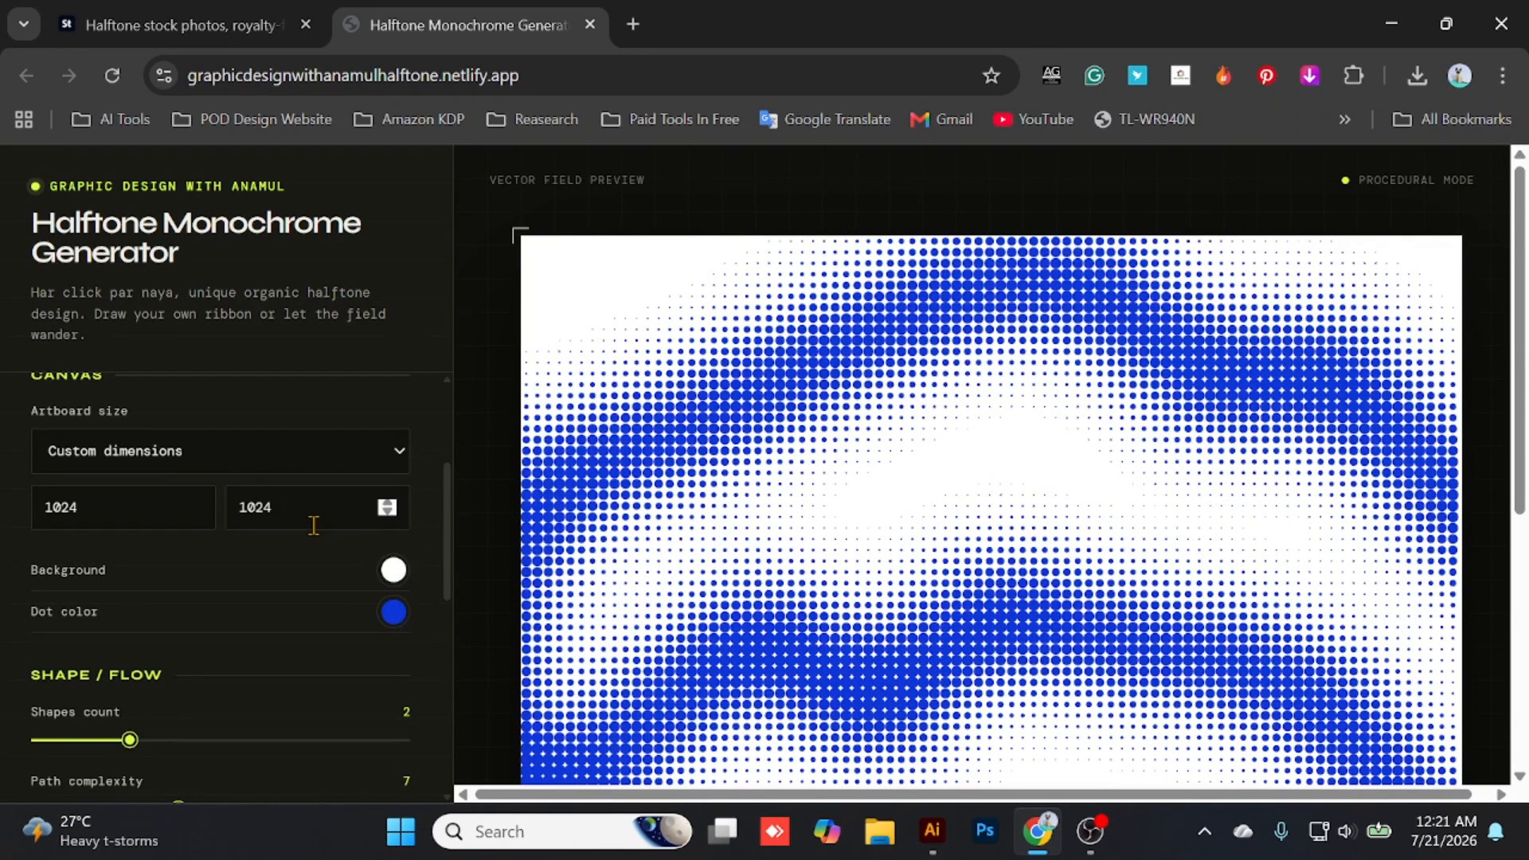
scroll(314, 525, up, 3)
scroll(239, 557, down, 10)
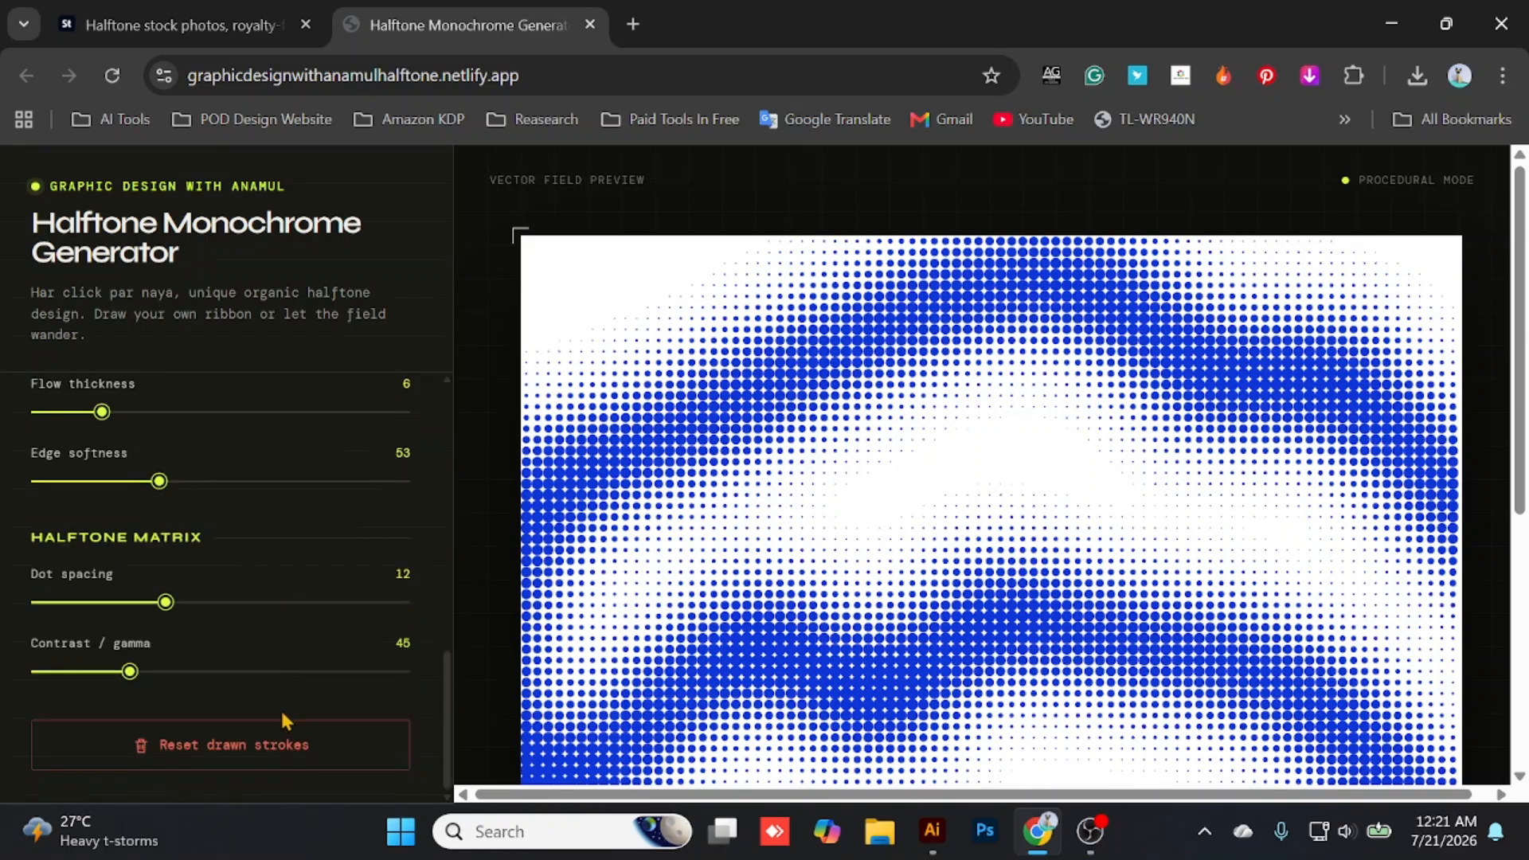
click(203, 764)
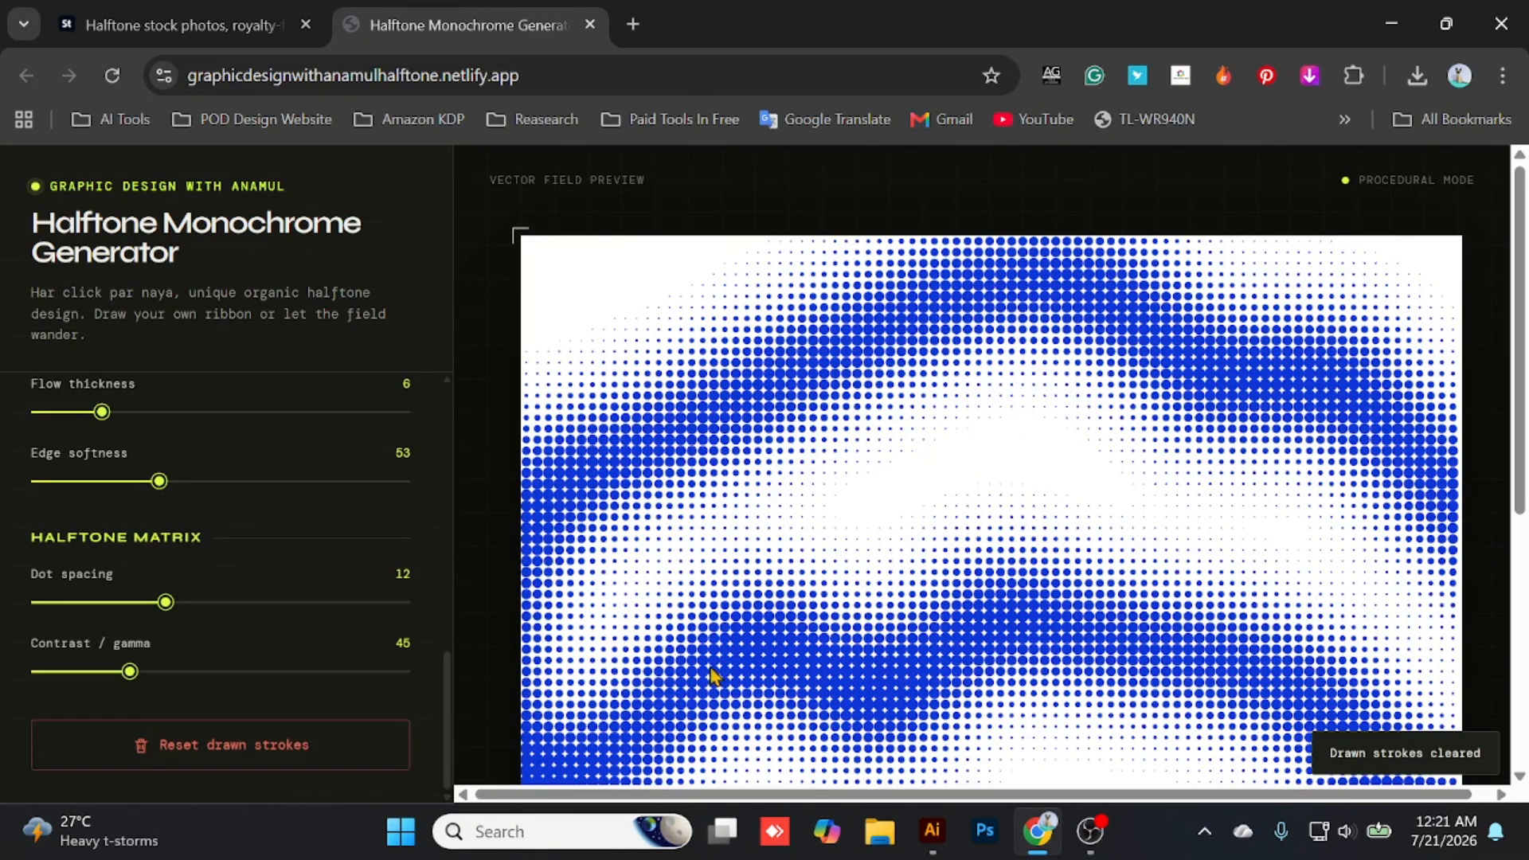
- Switch the generator from the procedural flow to Pencil mode for drawing on an empty canvas
scroll(796, 637, down, 5)
scroll(876, 565, up, 5)
scroll(318, 478, up, 5)
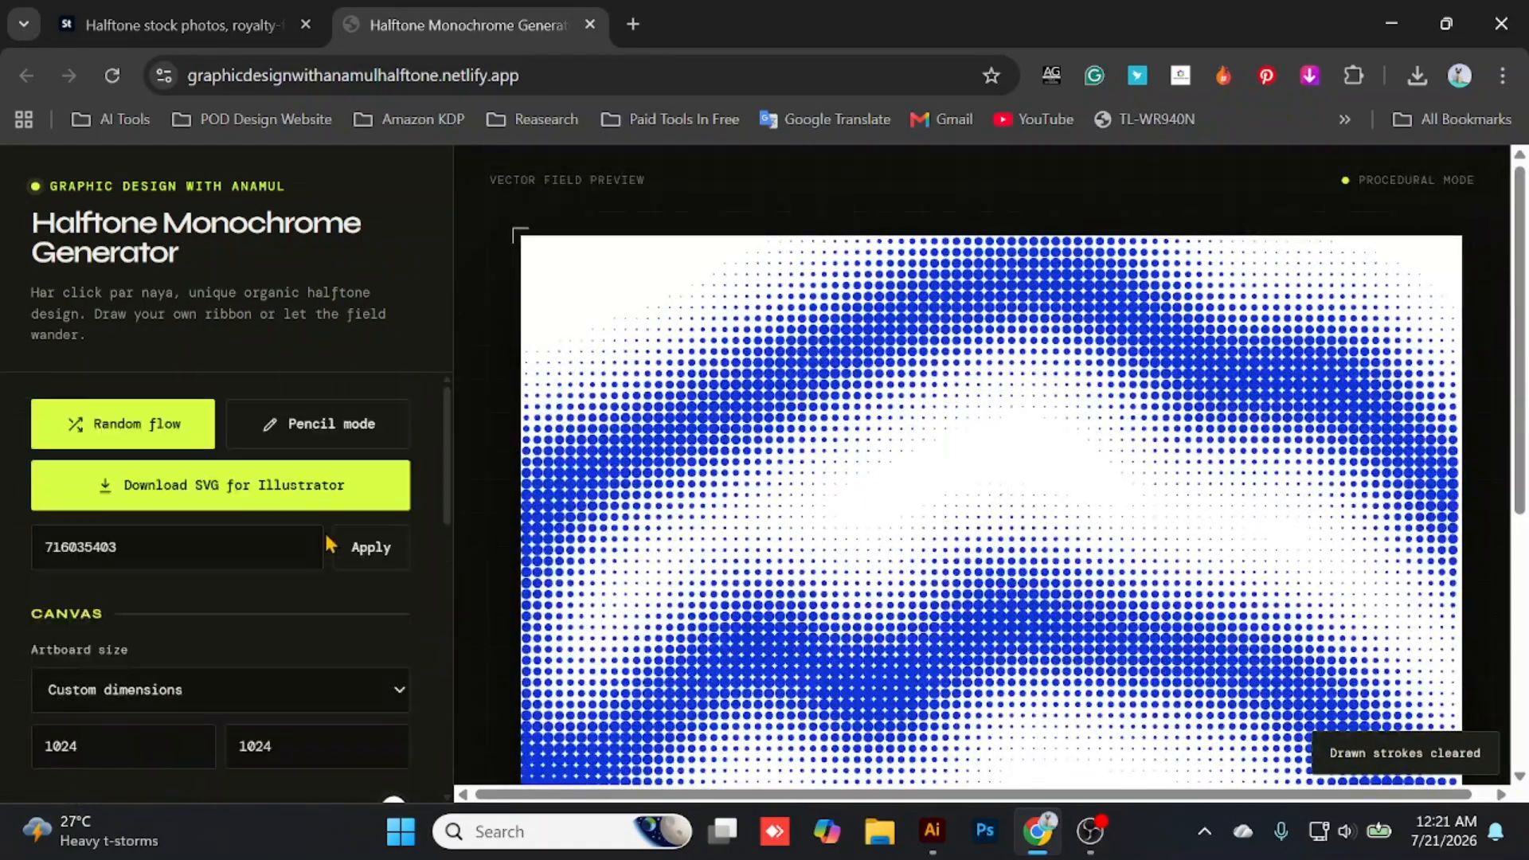
click(324, 428)
scroll(226, 570, down, 3)
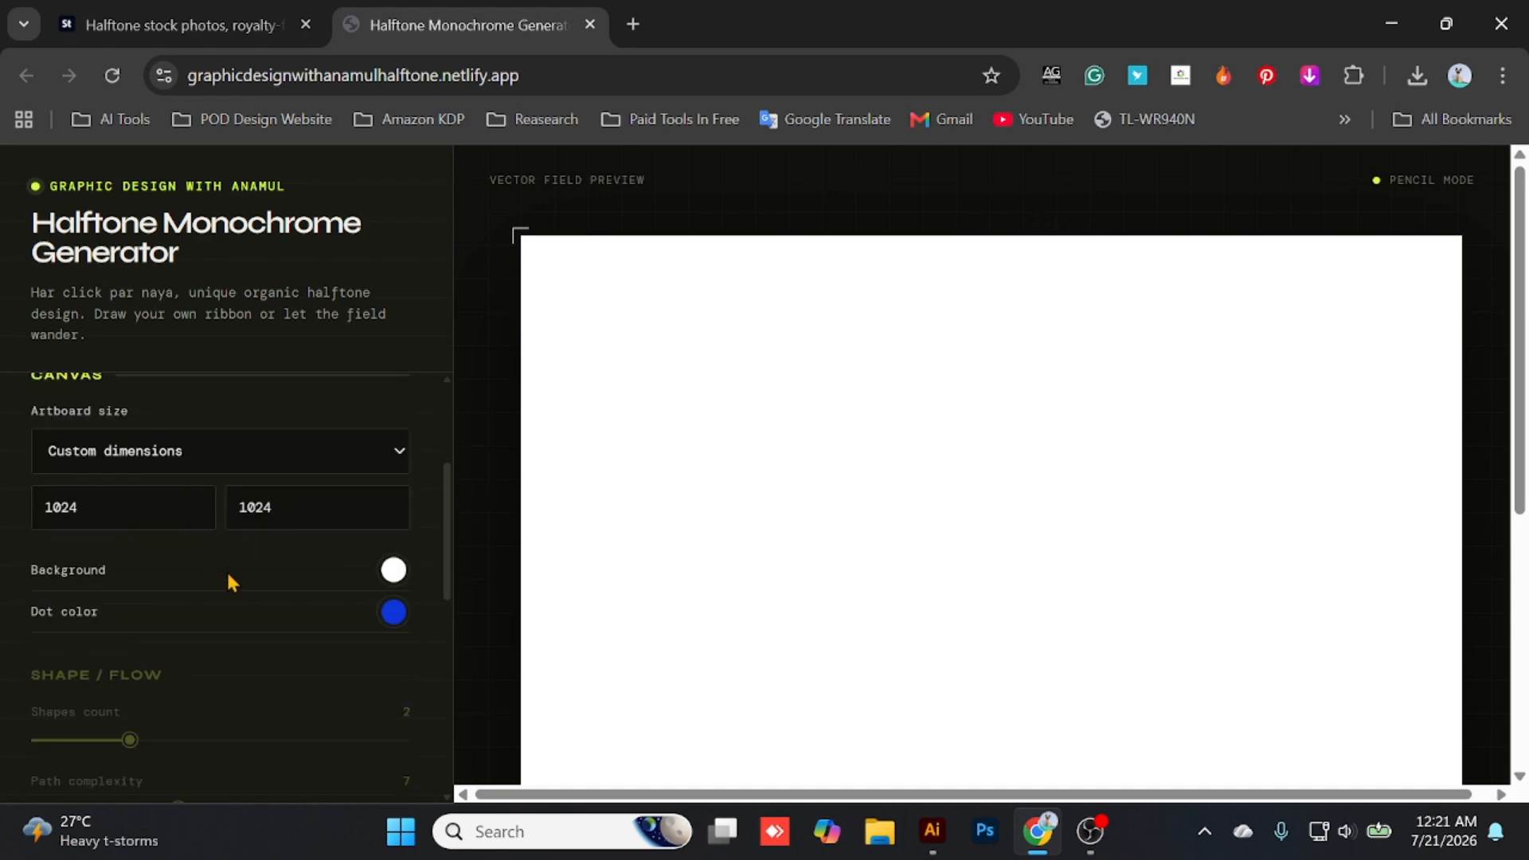
scroll(255, 434, up, 3)
scroll(40, 519, down, 4)
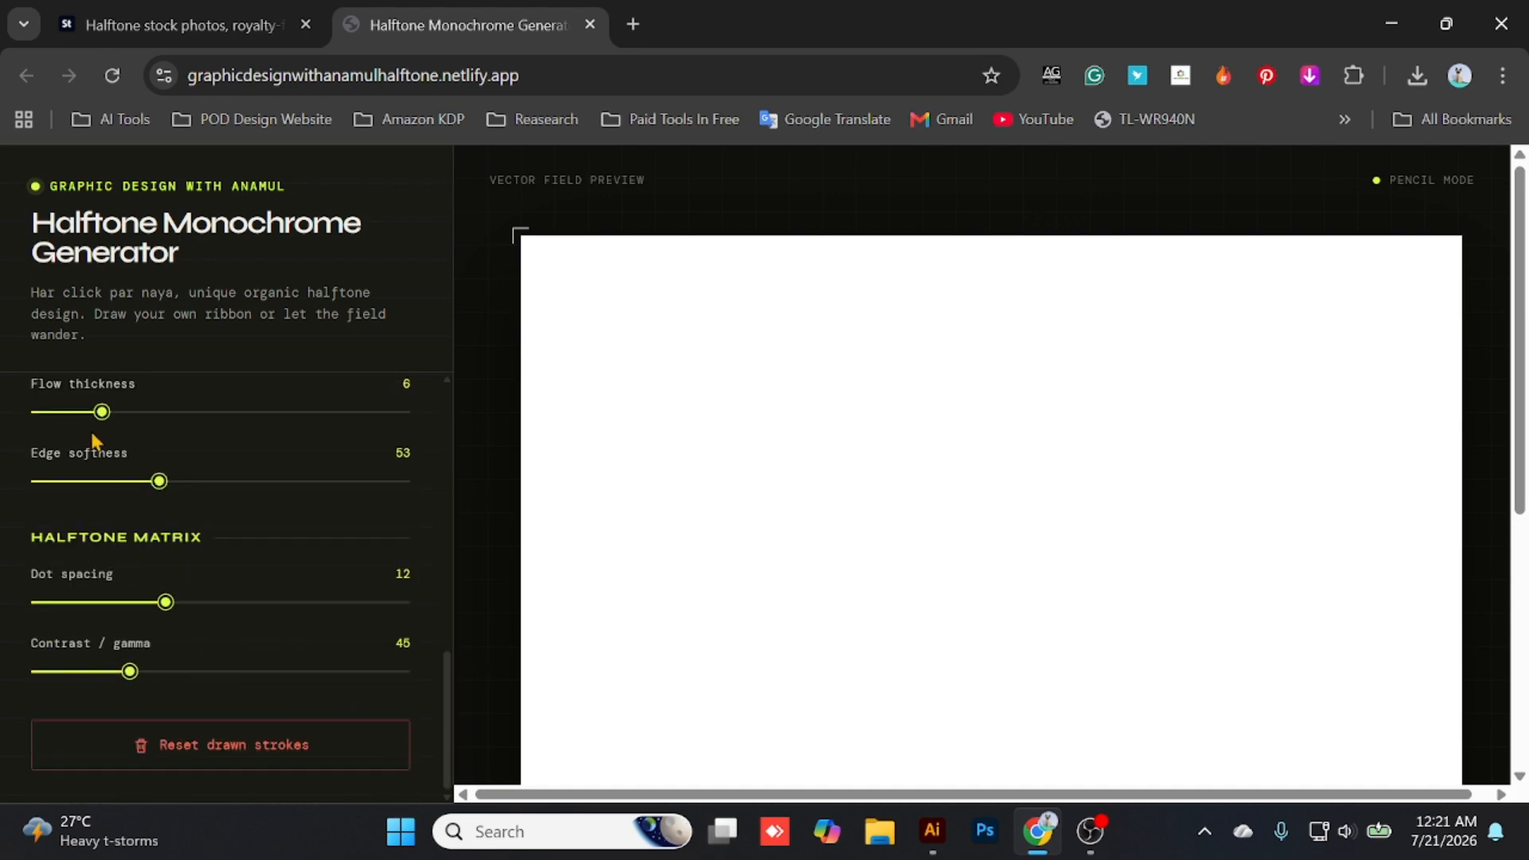
scroll(109, 645, up, 9)
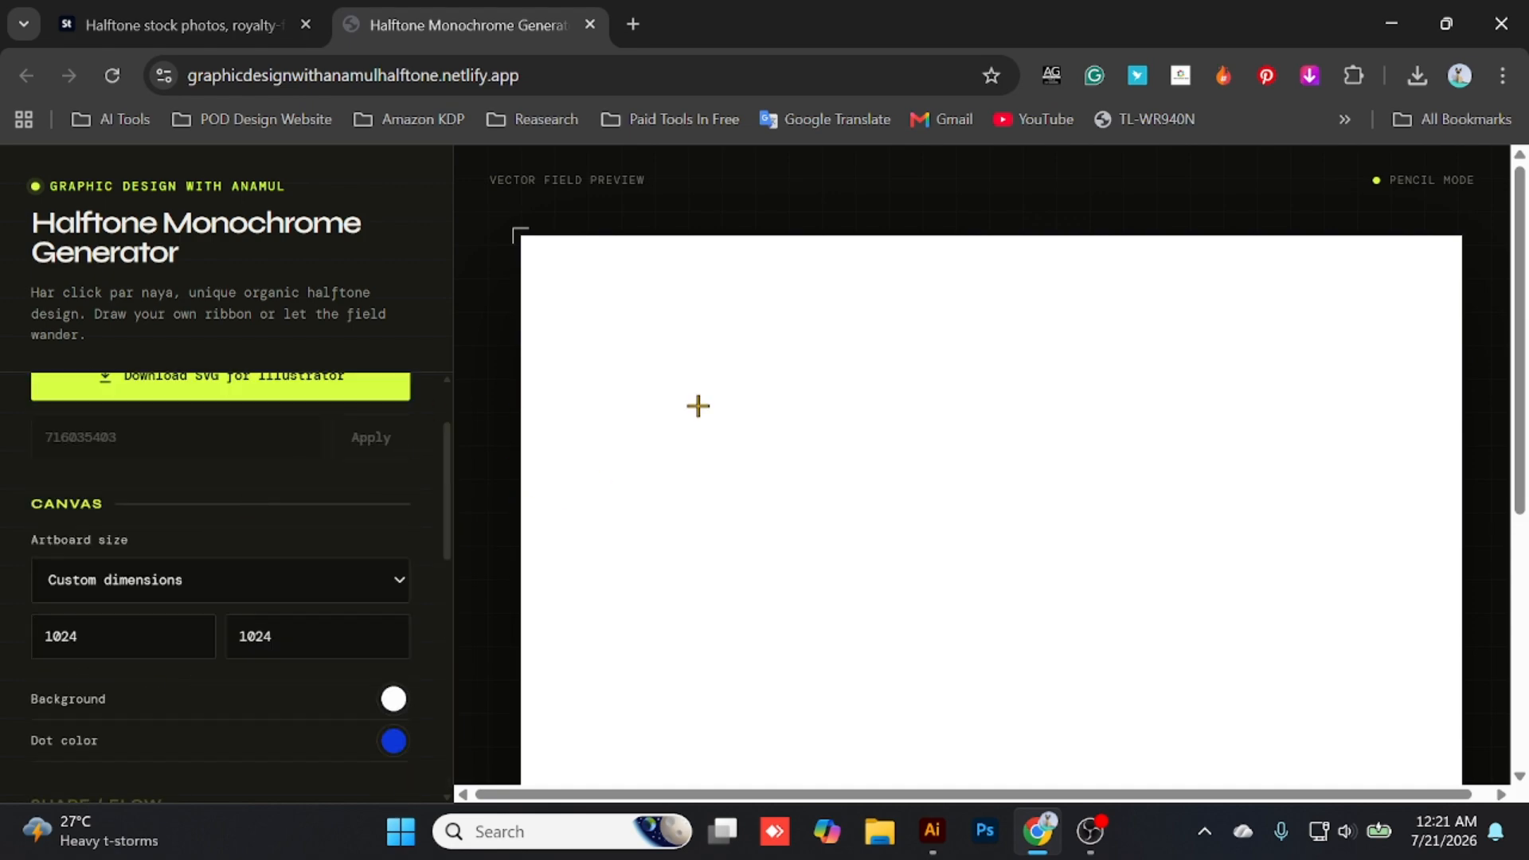
scroll(697, 406, down, 3)
scroll(290, 485, up, 2)
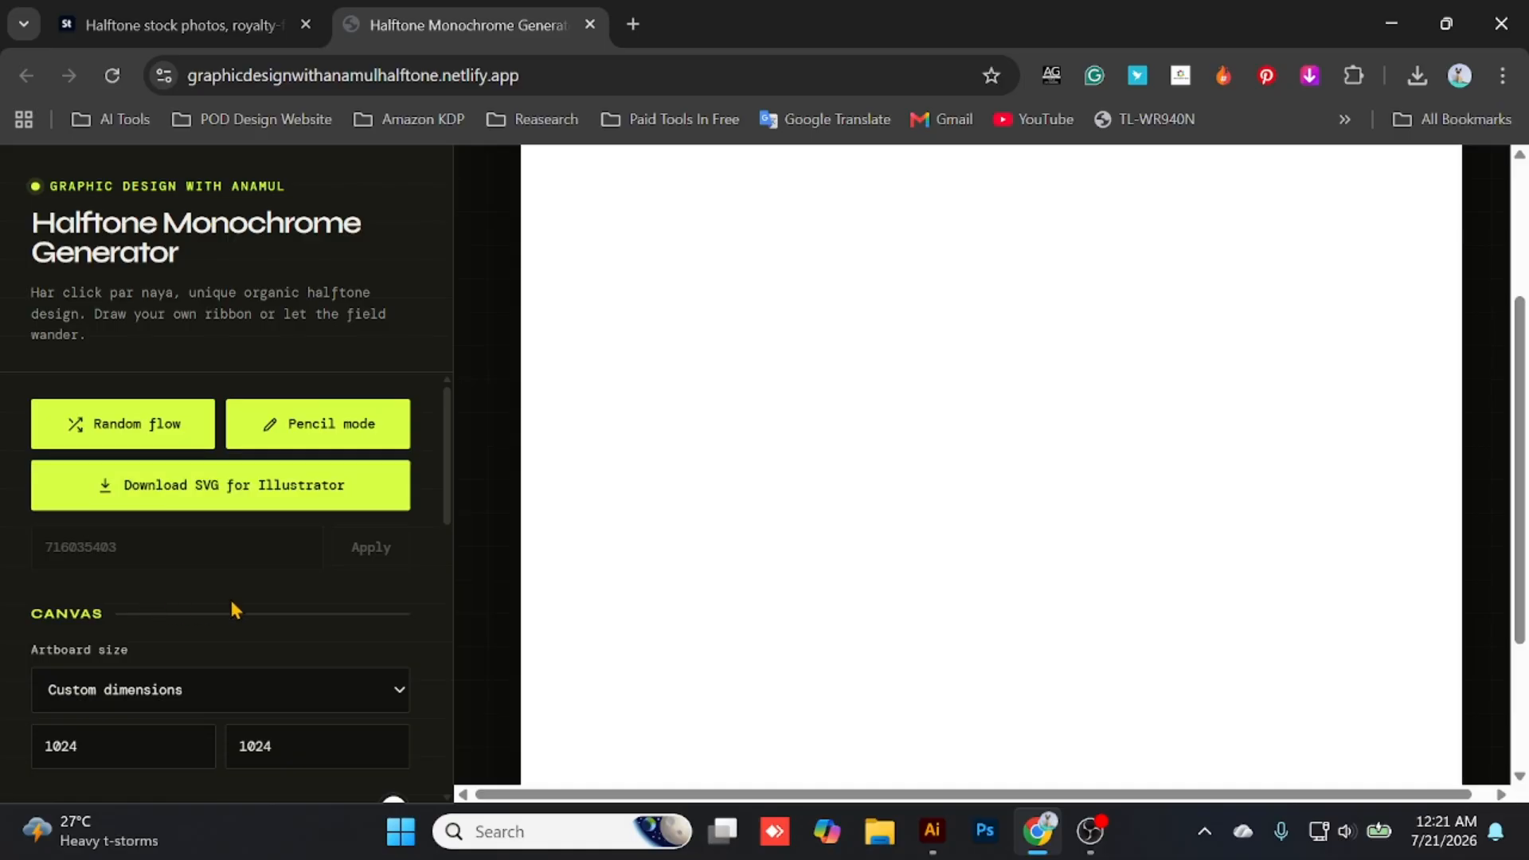
- Set the artboard size to the Banner 900 × 340 preset
scroll(236, 610, down, 2)
click(239, 572)
click(278, 609)
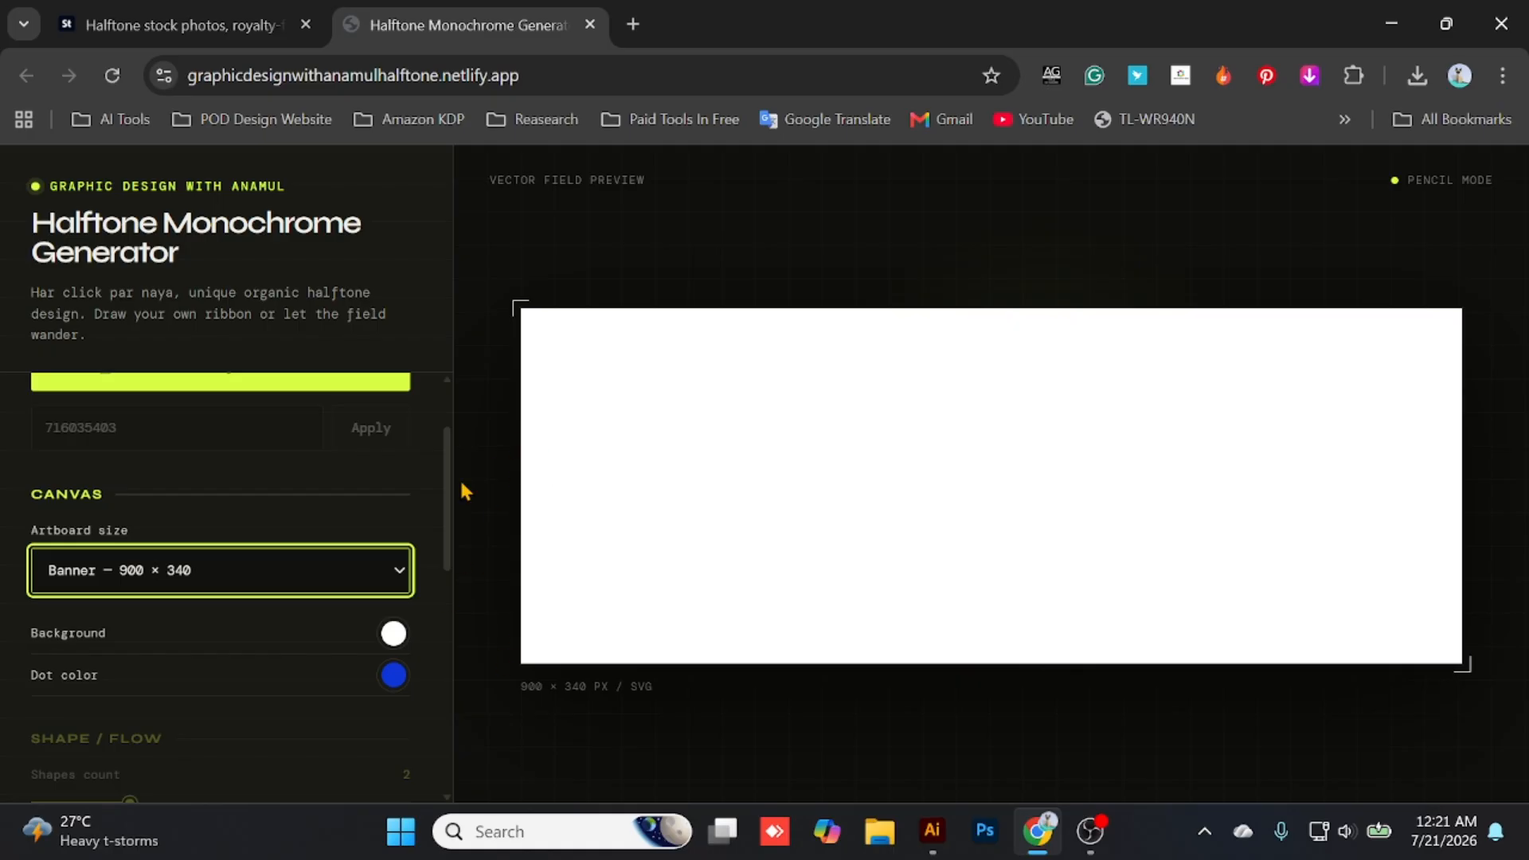
- Draw a wavy ribbon across the canvas from its upper-left to its lower-right corner and download it as an SVG for Illustrator
scroll(298, 523, up, 2)
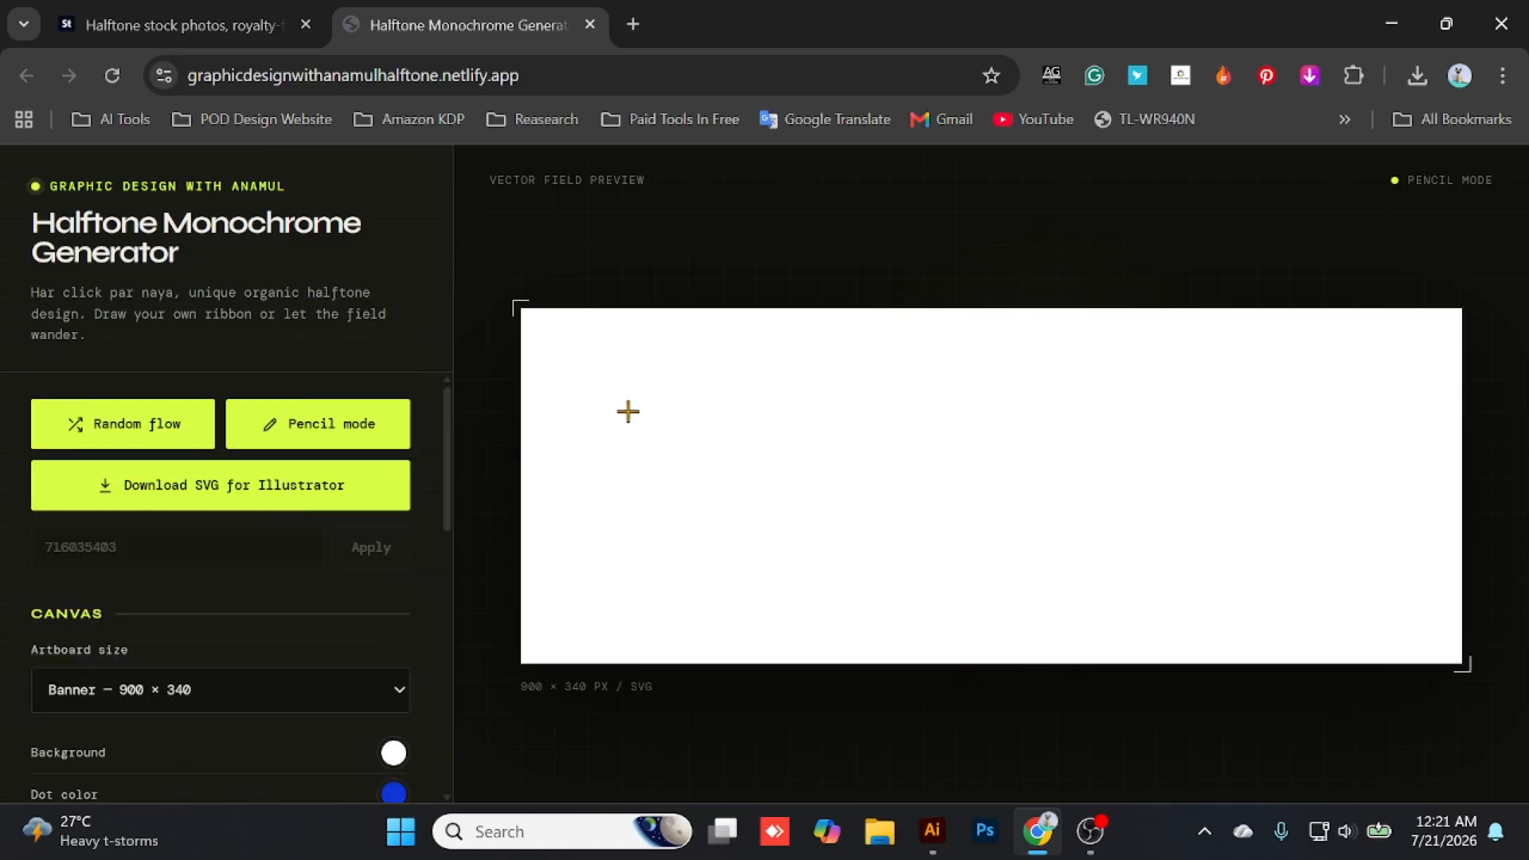
mouse_move(536, 344)
mouse_down()
mouse_move(671, 385)
mouse_move(841, 396)
mouse_move(872, 487)
mouse_move(1117, 487)
mouse_move(1234, 465)
mouse_move(1410, 566)
mouse_move(1426, 629)
mouse_up()
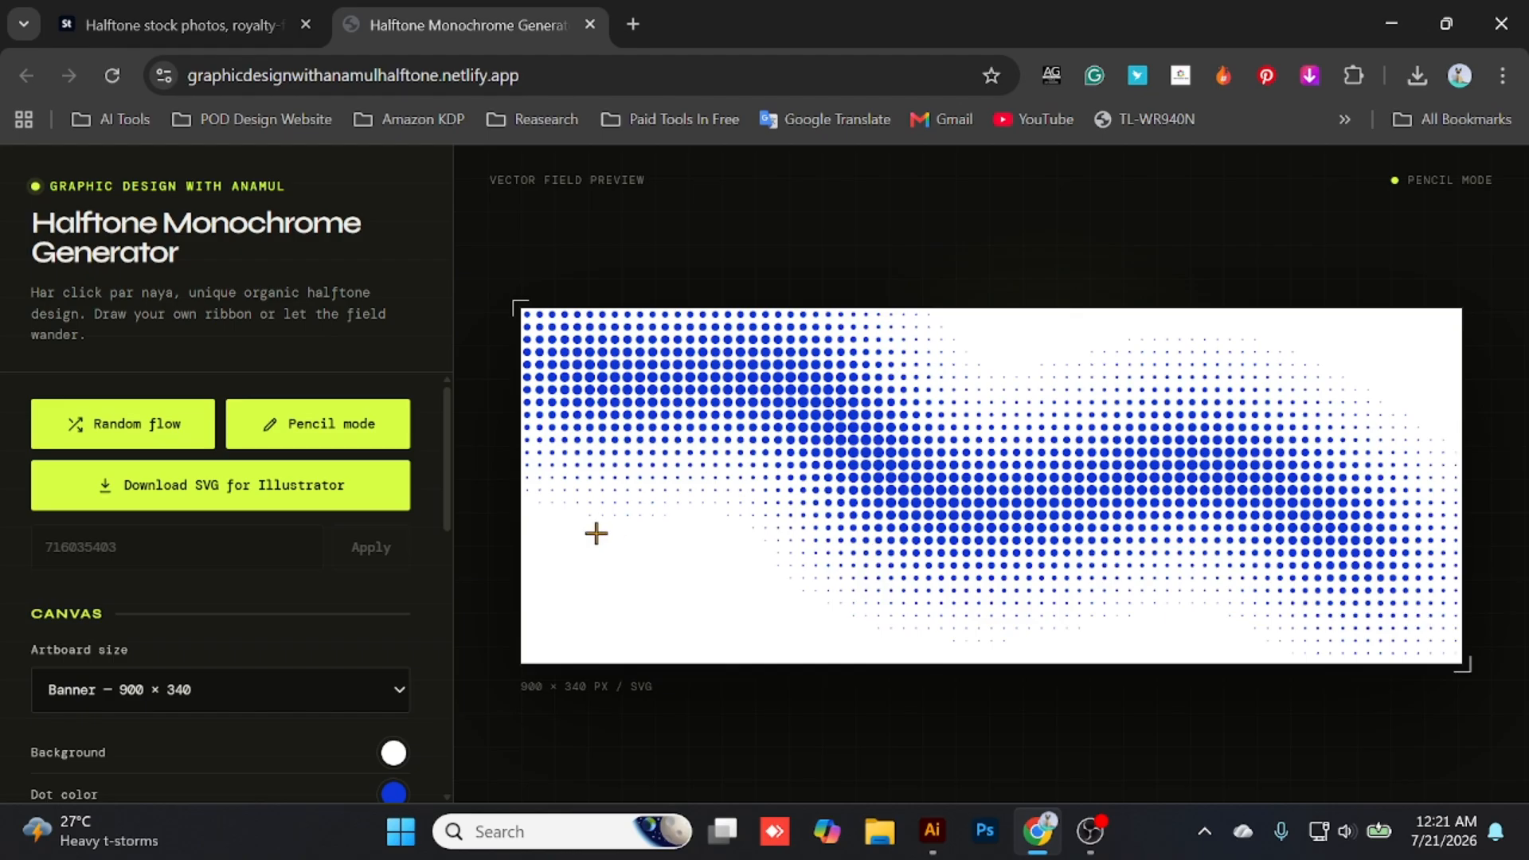
scroll(160, 558, down, 6)
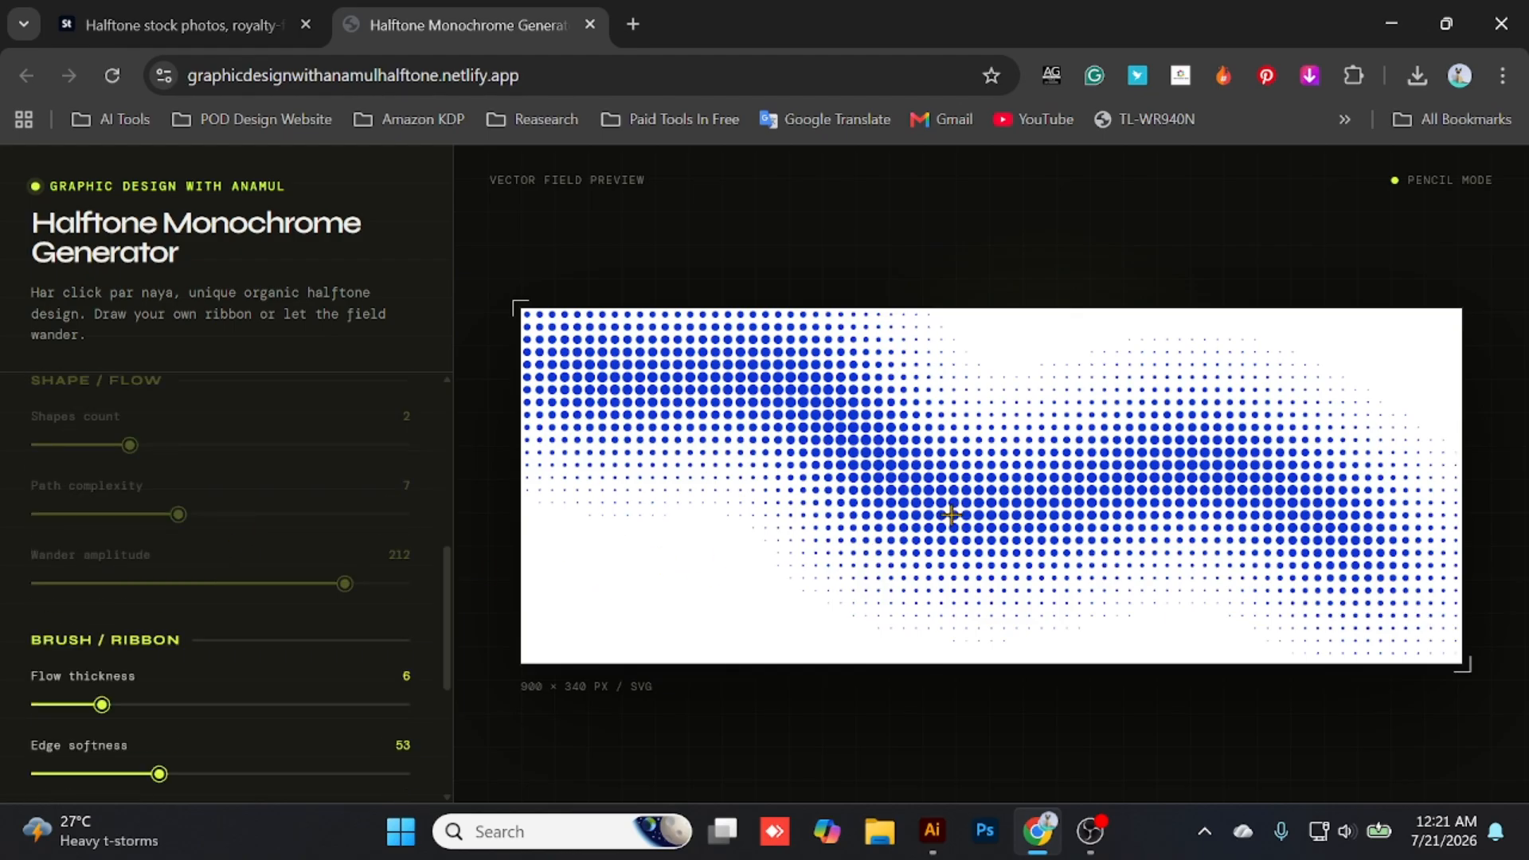
scroll(45, 516, up, 6)
click(223, 510)
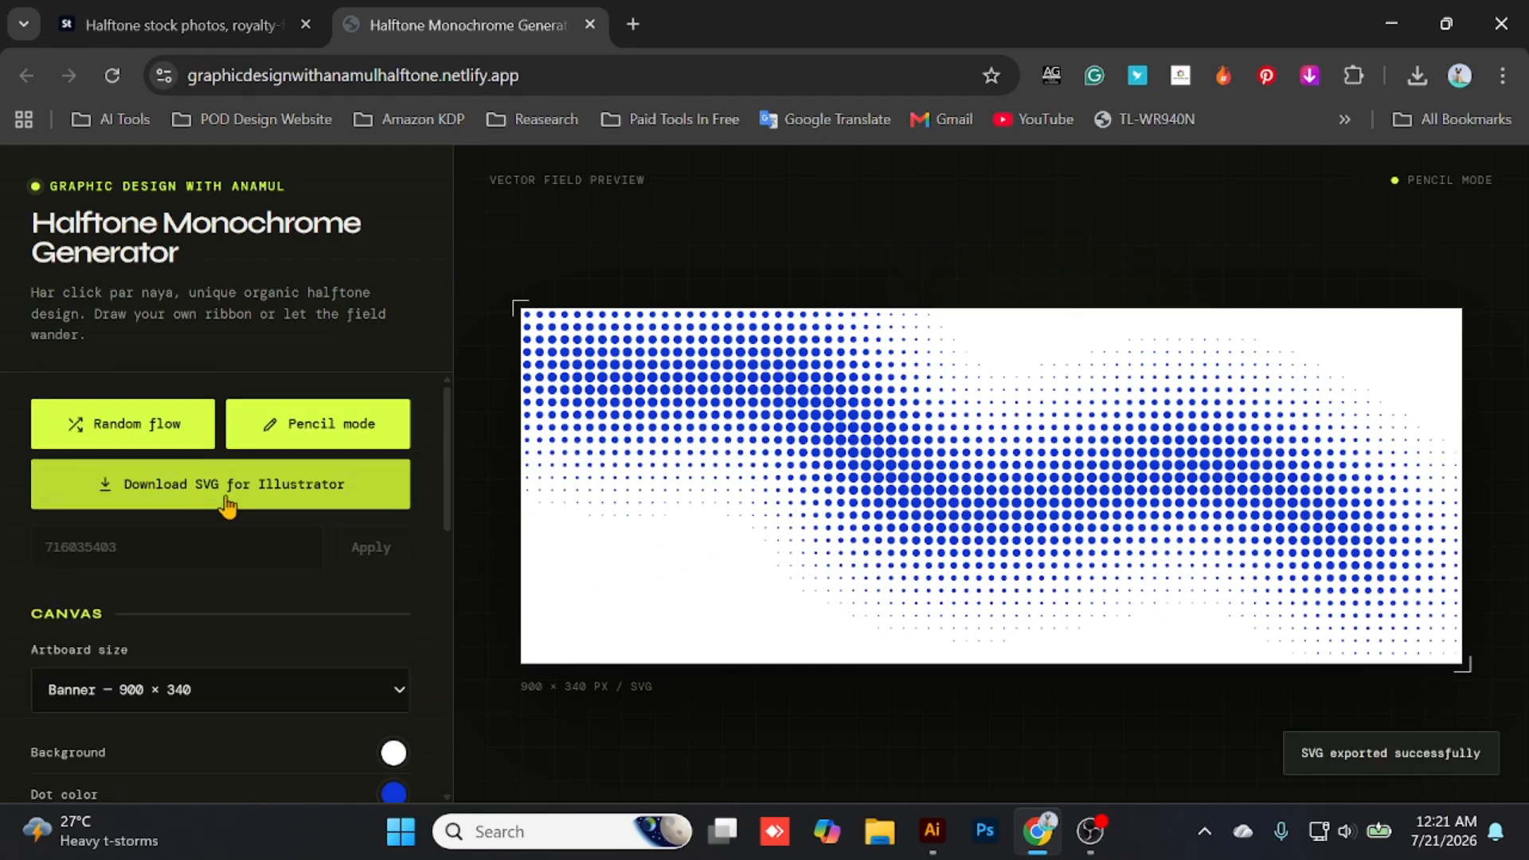
- Clear the drawn ribbon from the canvas by resetting the drawn strokes
scroll(311, 549, down, 6)
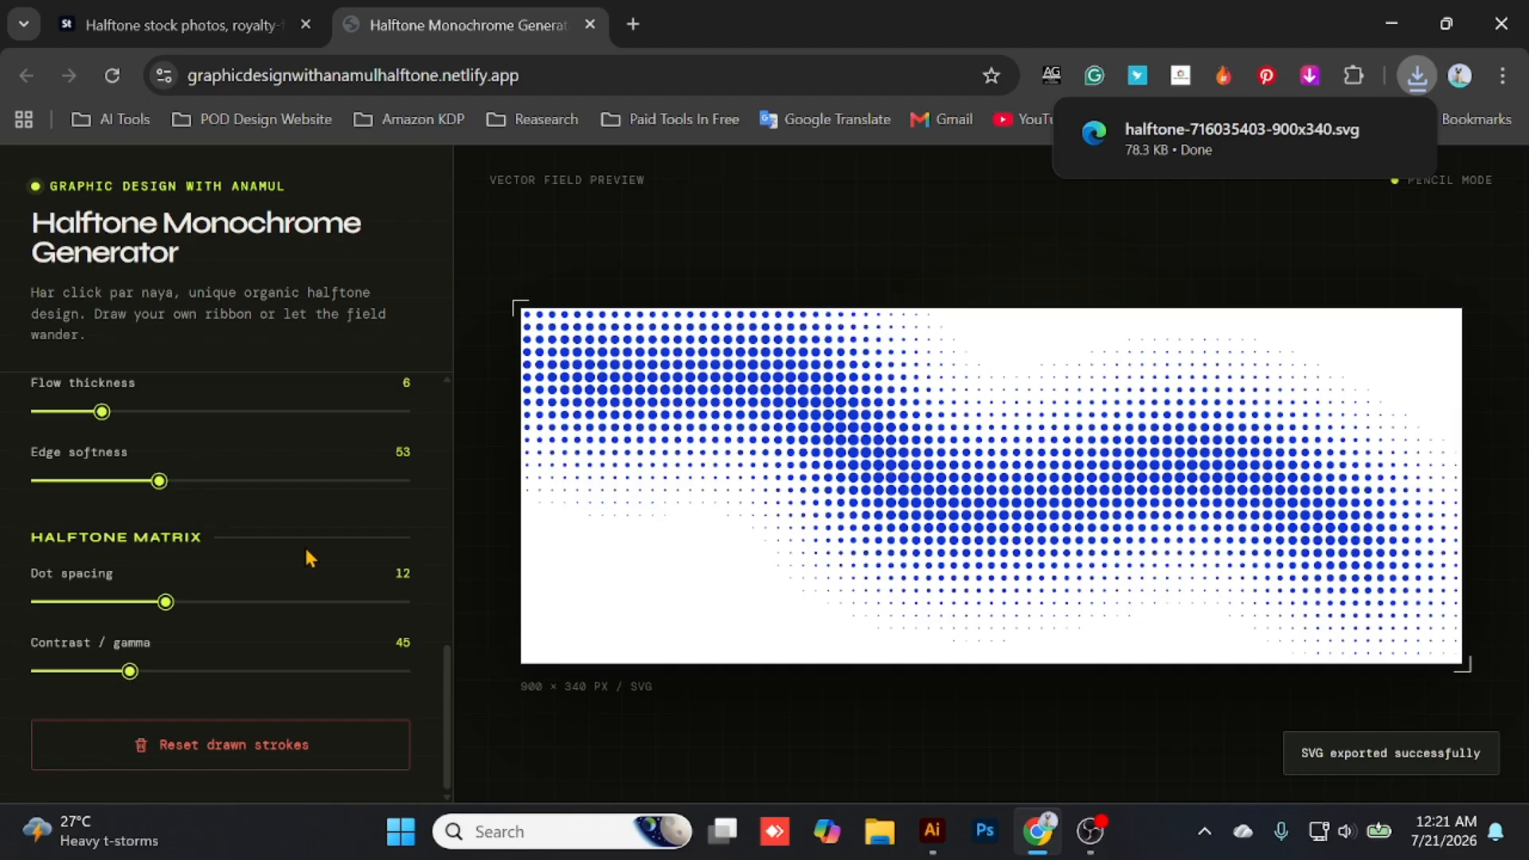
click(239, 735)
scroll(205, 566, up, 3)
- Set the ribbon's edge softness to 39 and flow thickness to 5, and the halftone dot spacing to 11
scroll(239, 521, down, 2)
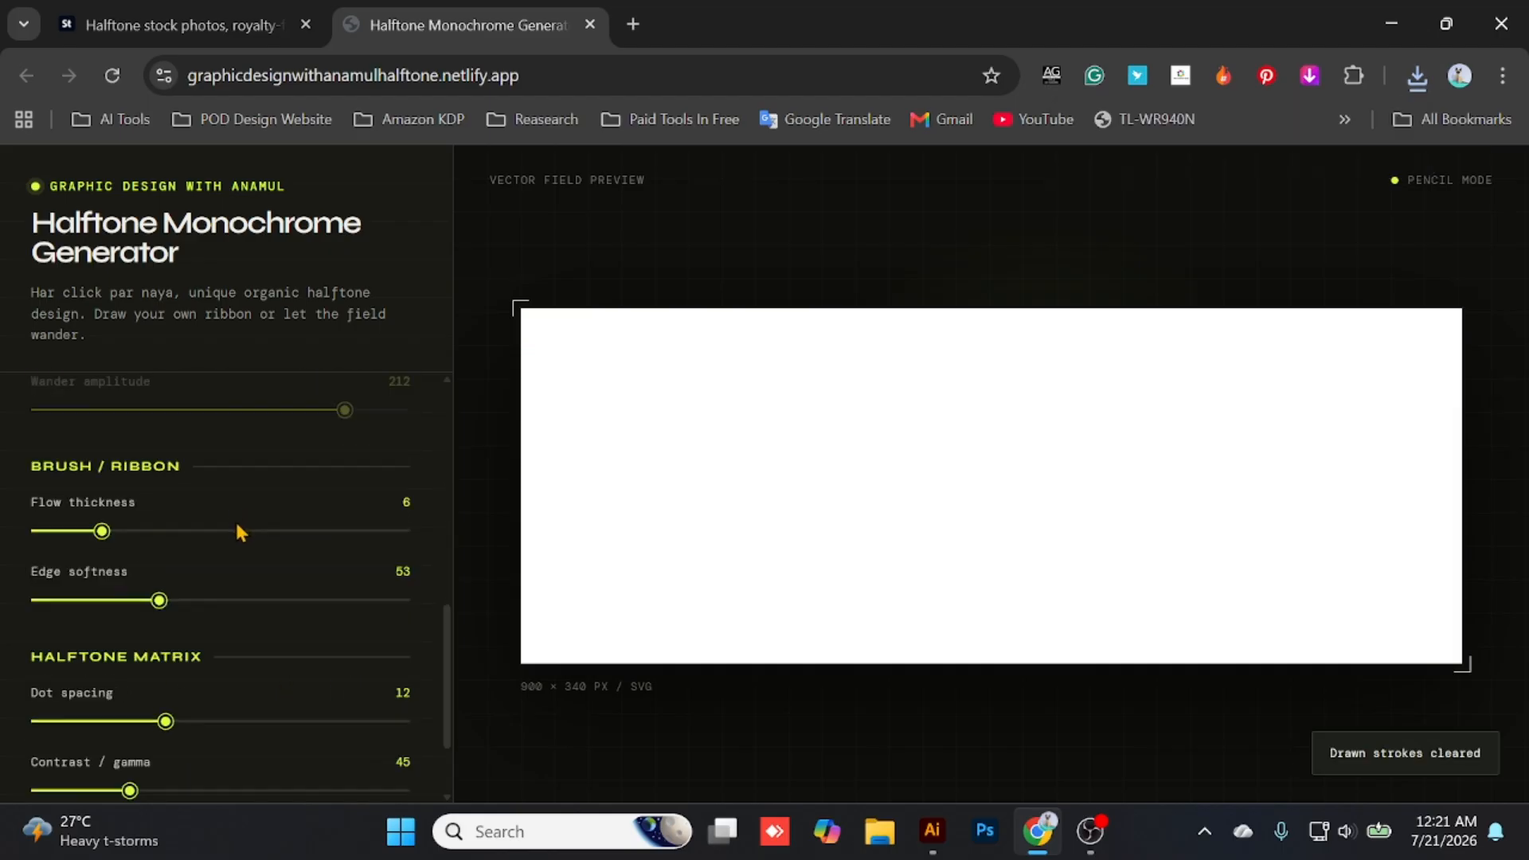
drag(157, 601, 123, 603)
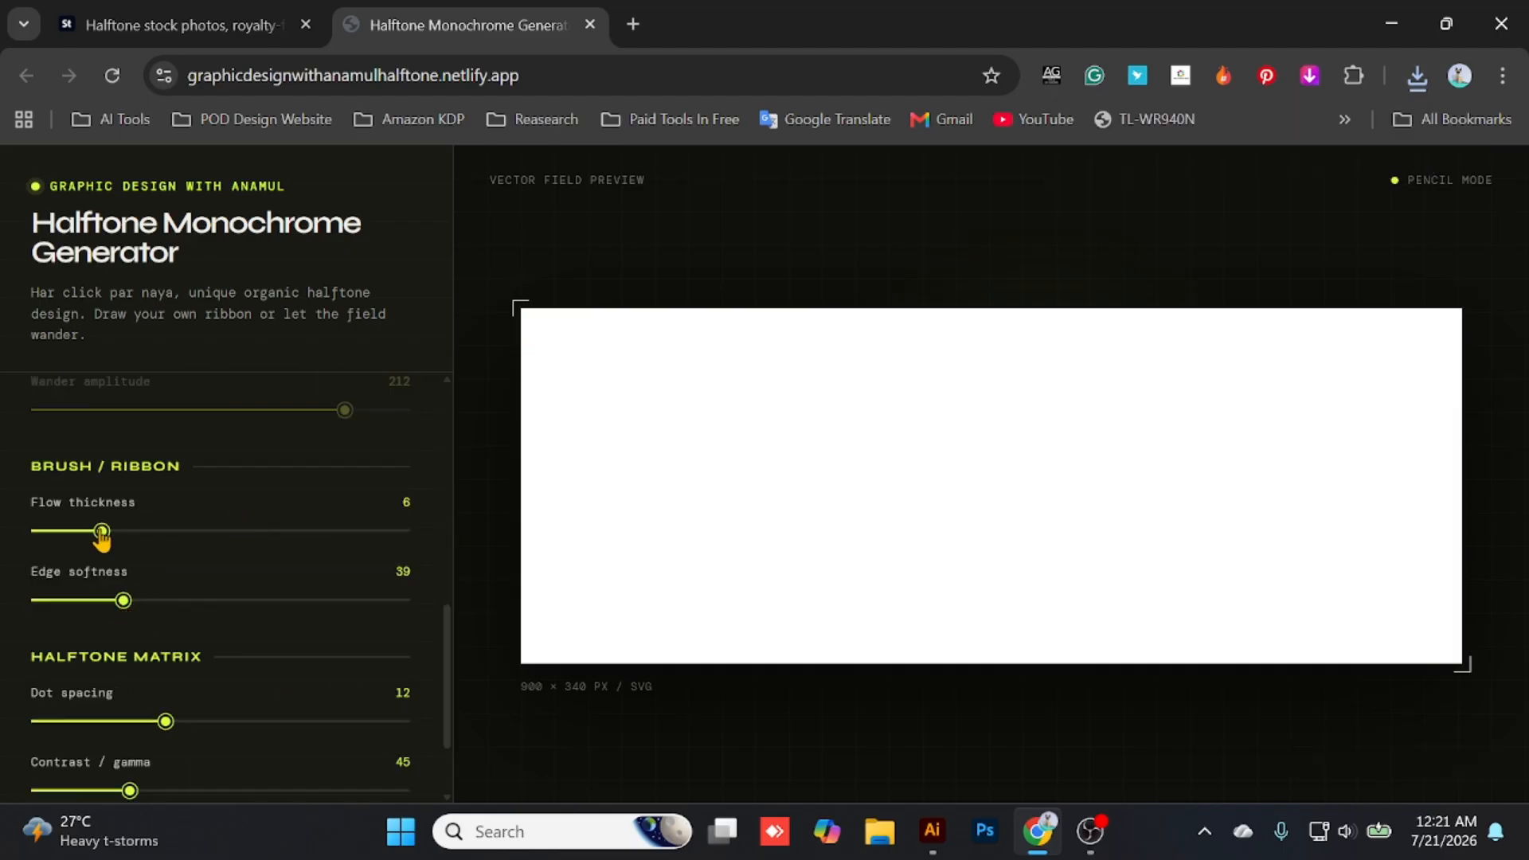
drag(97, 541, 86, 533)
drag(168, 723, 148, 726)
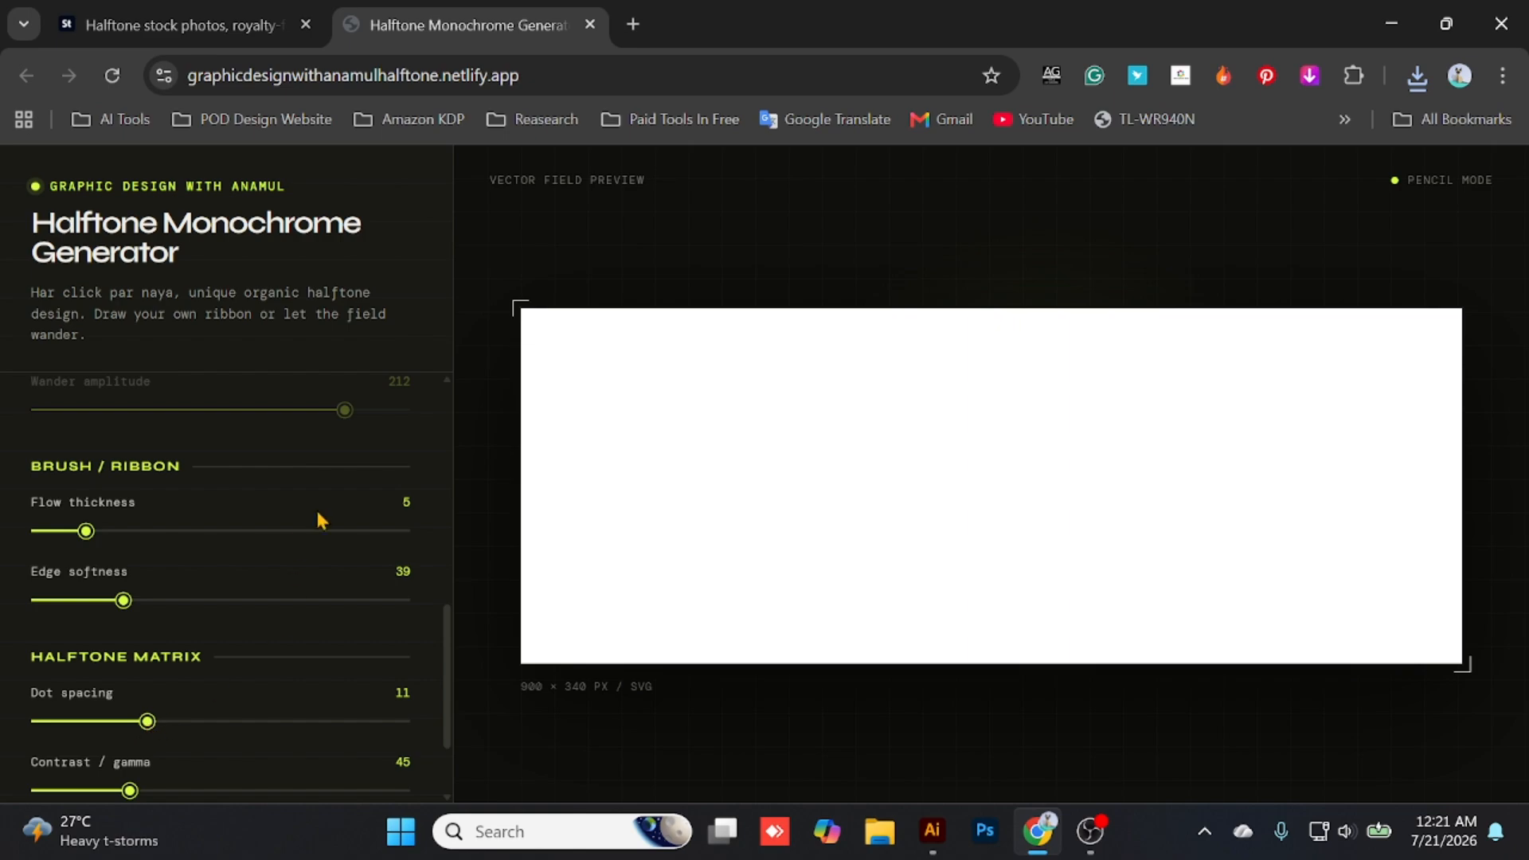
- Draw a wavy test ribbon from the canvas's upper-left corner past its middle, with contrast / gamma 48, dot spacing 9 and edge softness 24
mouse_move(584, 353)
mouse_down()
mouse_move(855, 457)
mouse_move(995, 468)
mouse_move(1024, 518)
mouse_up()
scroll(152, 567, down, 2)
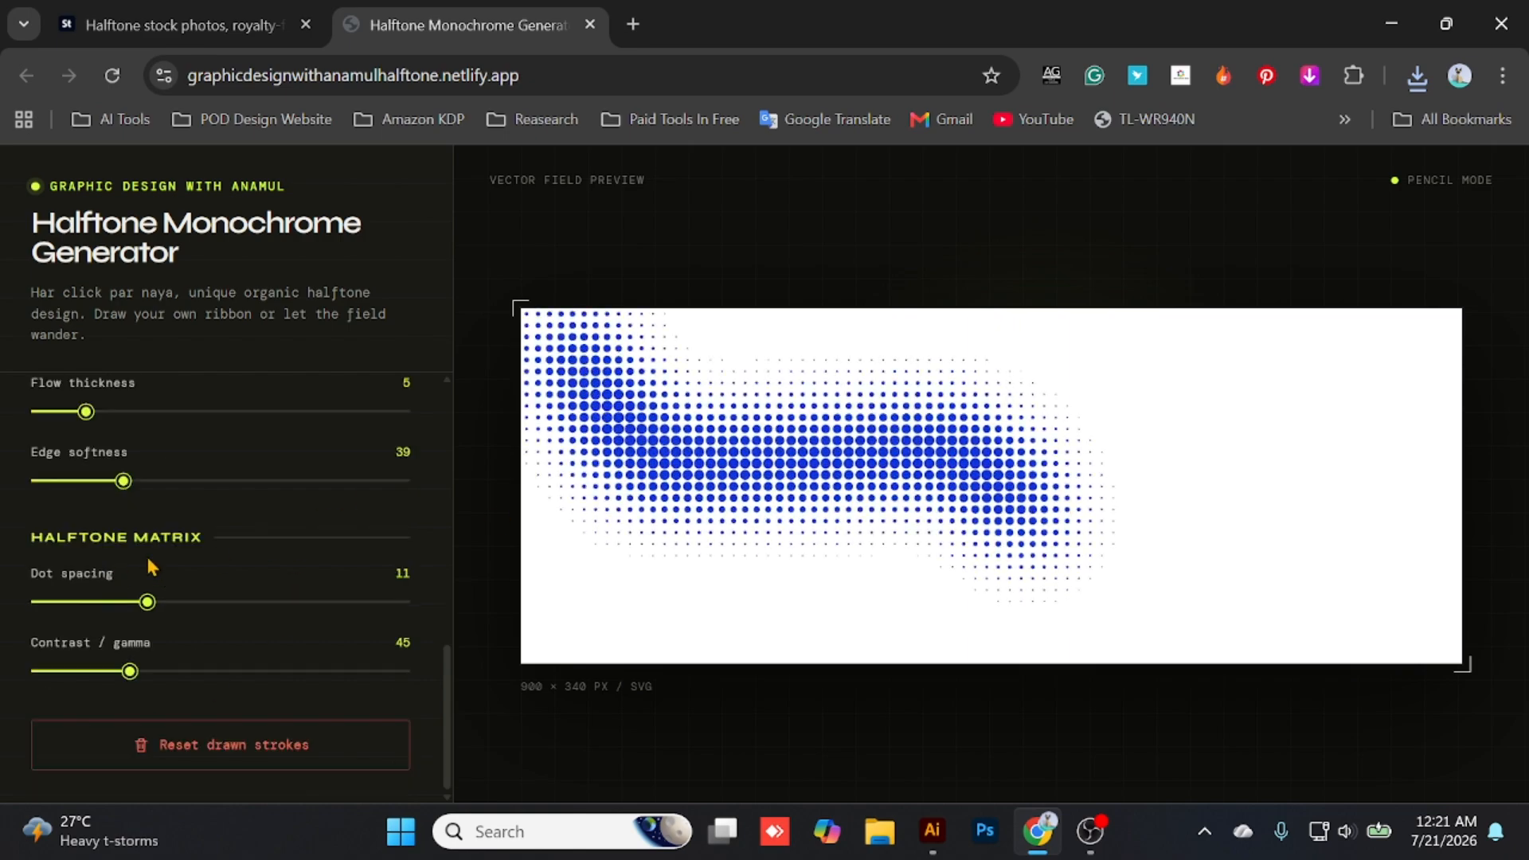
mouse_move(131, 675)
mouse_down()
mouse_move(64, 676)
mouse_move(138, 680)
mouse_up()
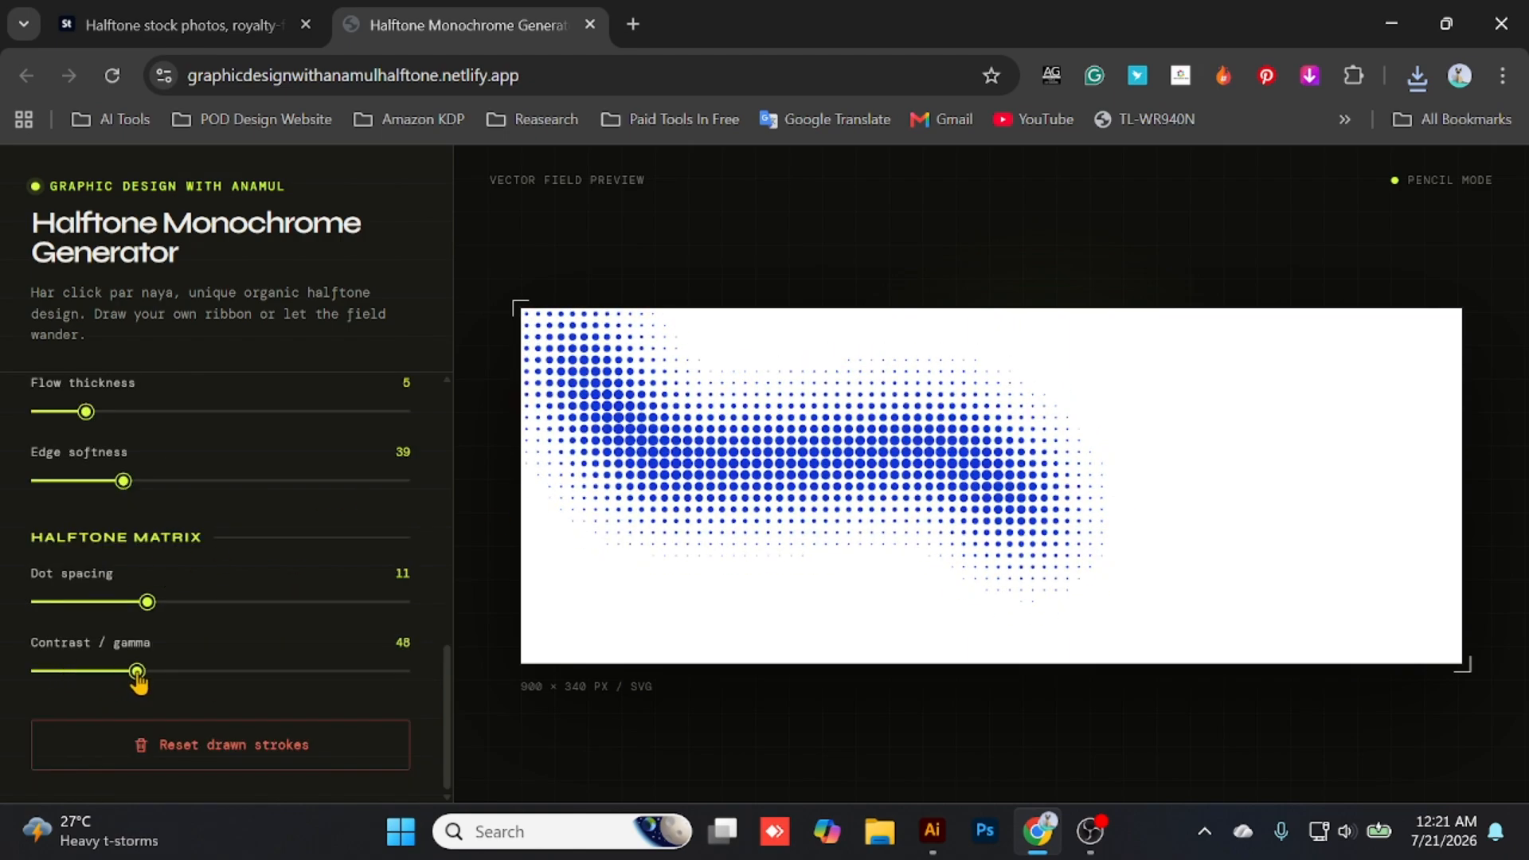
drag(148, 612, 118, 618)
mouse_move(90, 493)
mouse_down()
mouse_move(188, 505)
mouse_move(88, 510)
mouse_up()
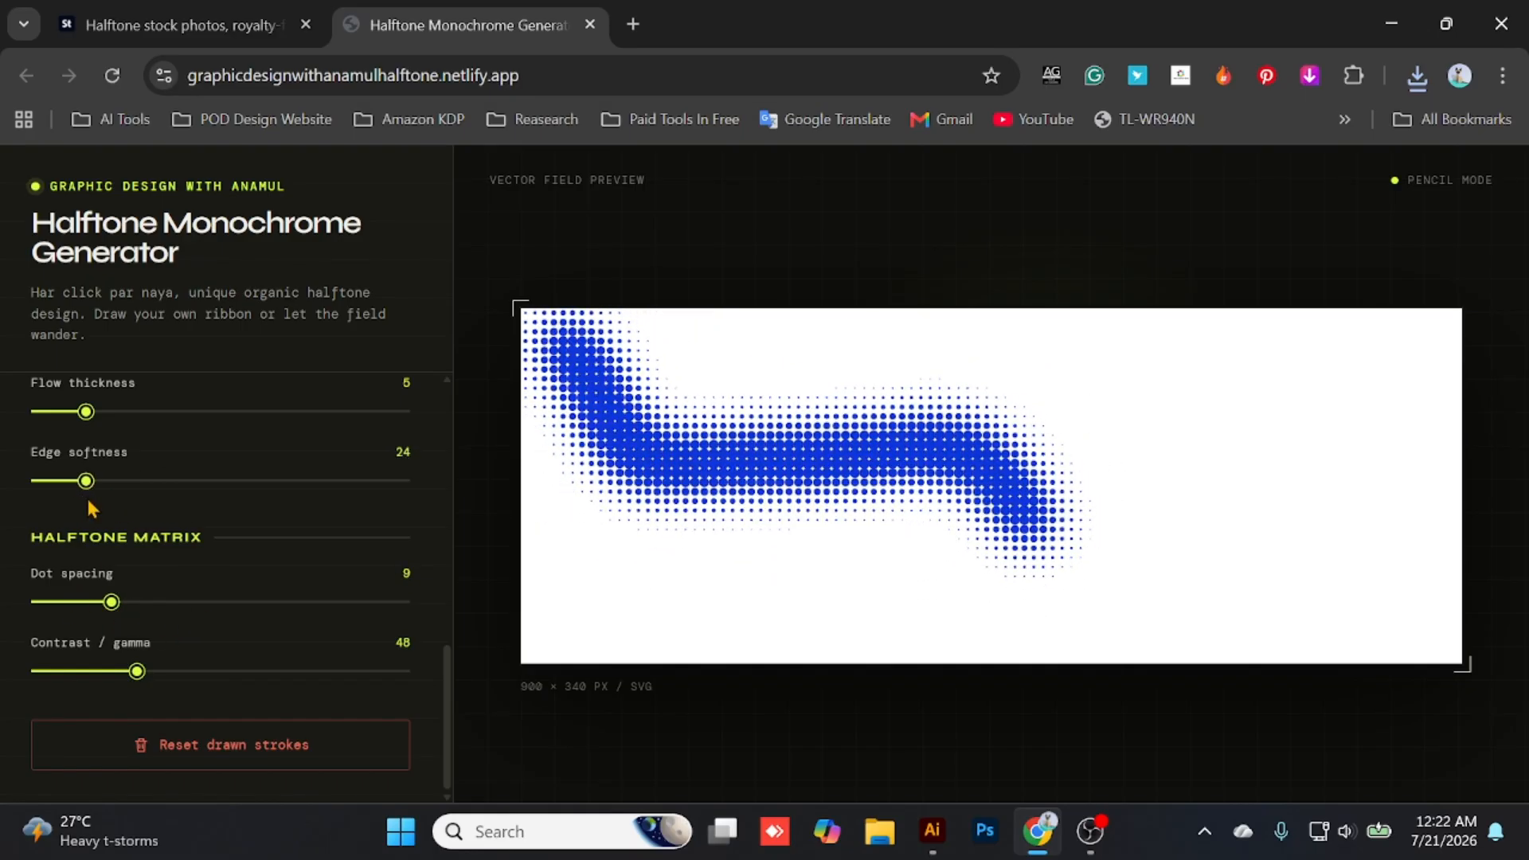
- Set the halftone contrast / gamma to 59
scroll(90, 509, up, 3)
mouse_move(88, 653)
mouse_down()
mouse_move(117, 655)
mouse_move(93, 661)
mouse_up()
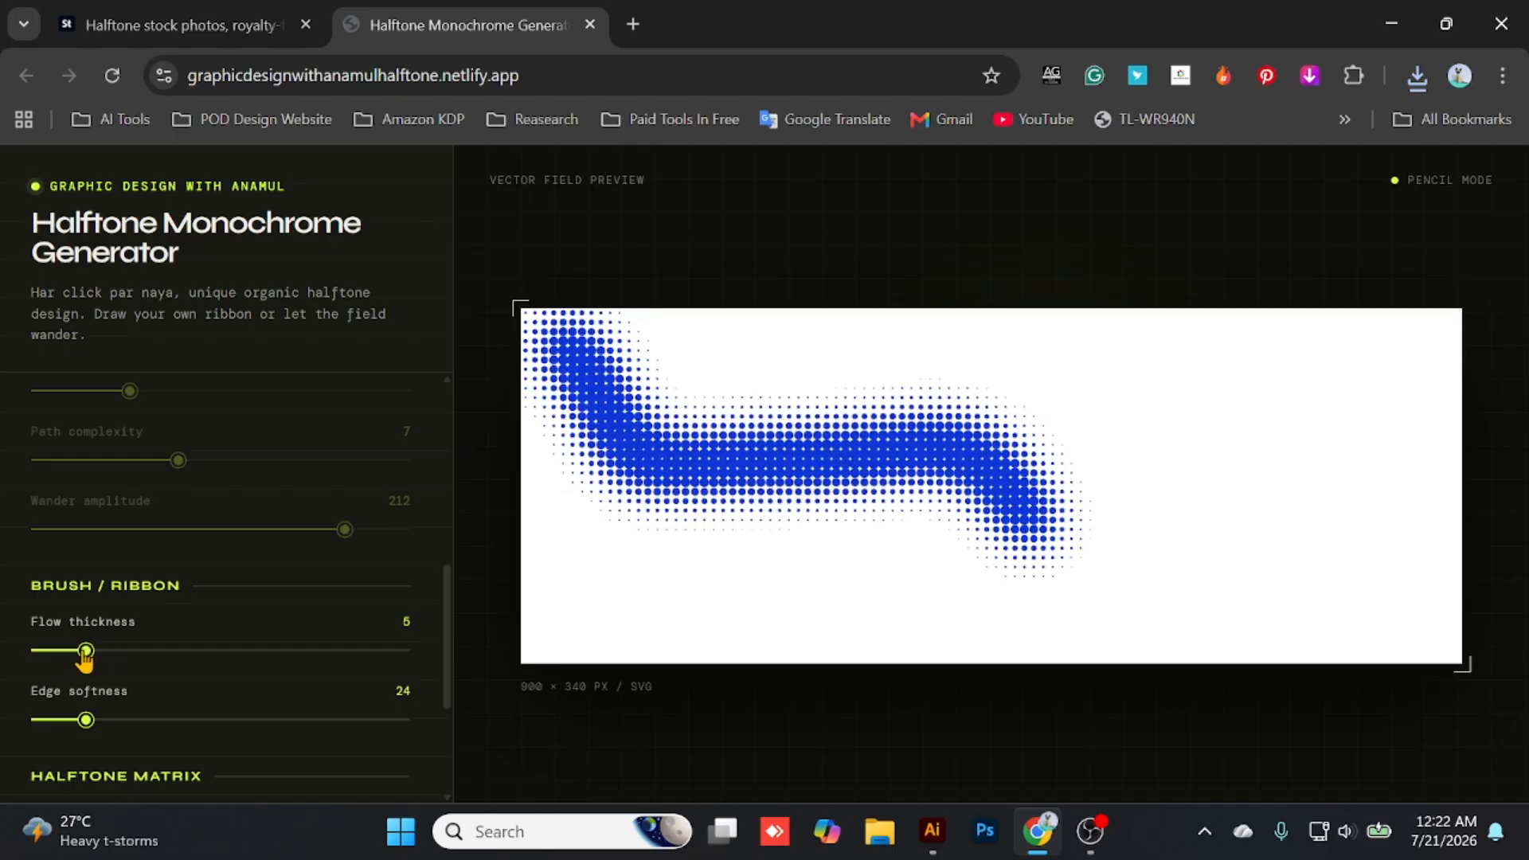
scroll(98, 656, down, 2)
drag(110, 723, 116, 731)
mouse_move(136, 790)
mouse_down()
mouse_move(109, 795)
mouse_move(164, 805)
mouse_up()
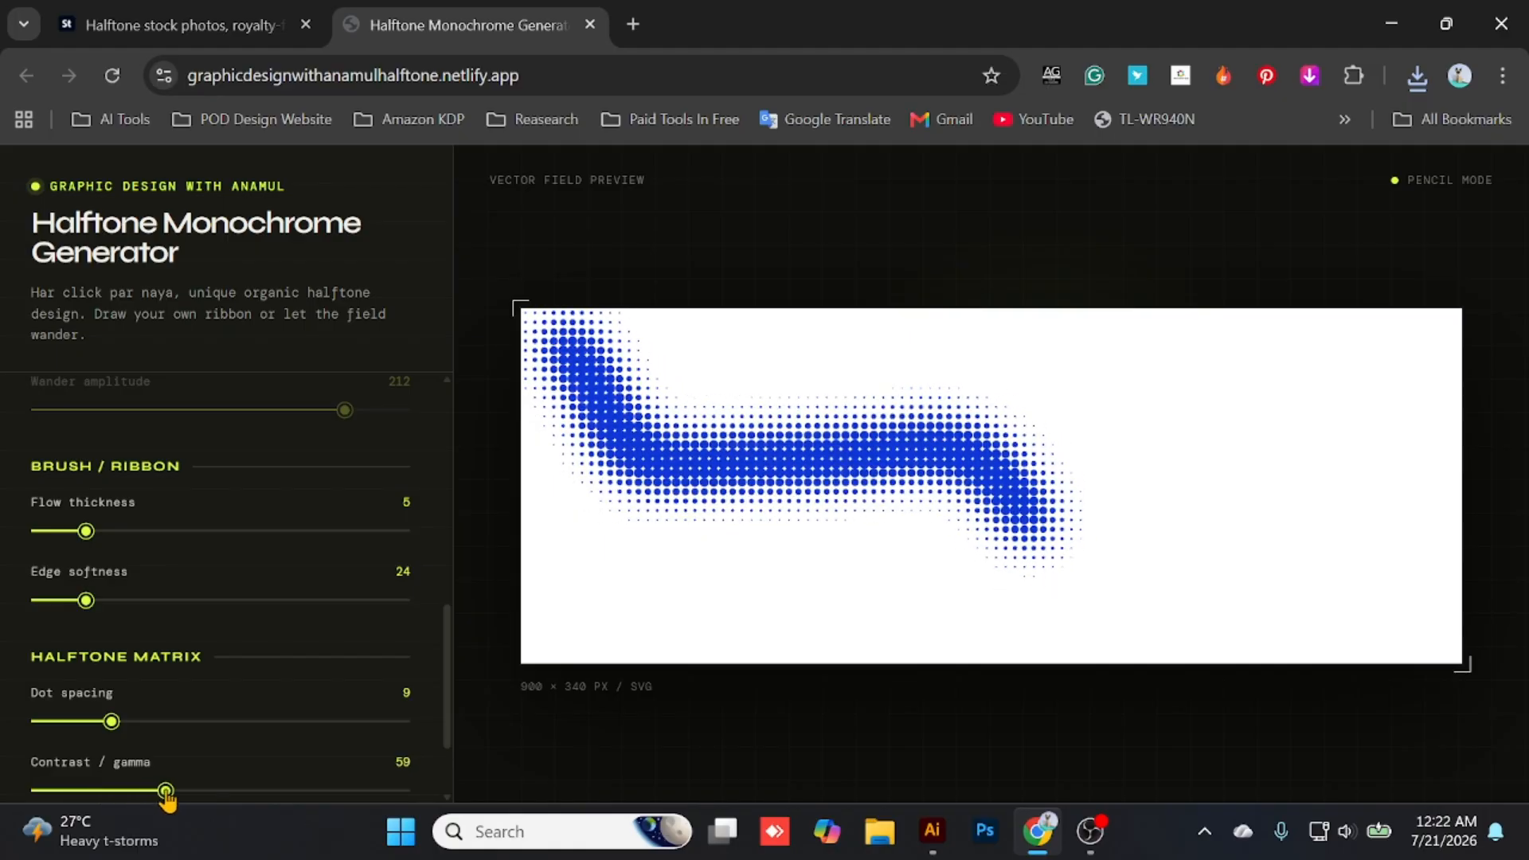
- Clear the test ribbon from the canvas by resetting the drawn strokes
scroll(198, 598, up, 5)
scroll(239, 621, down, 6)
click(215, 757)
scroll(378, 683, up, 6)
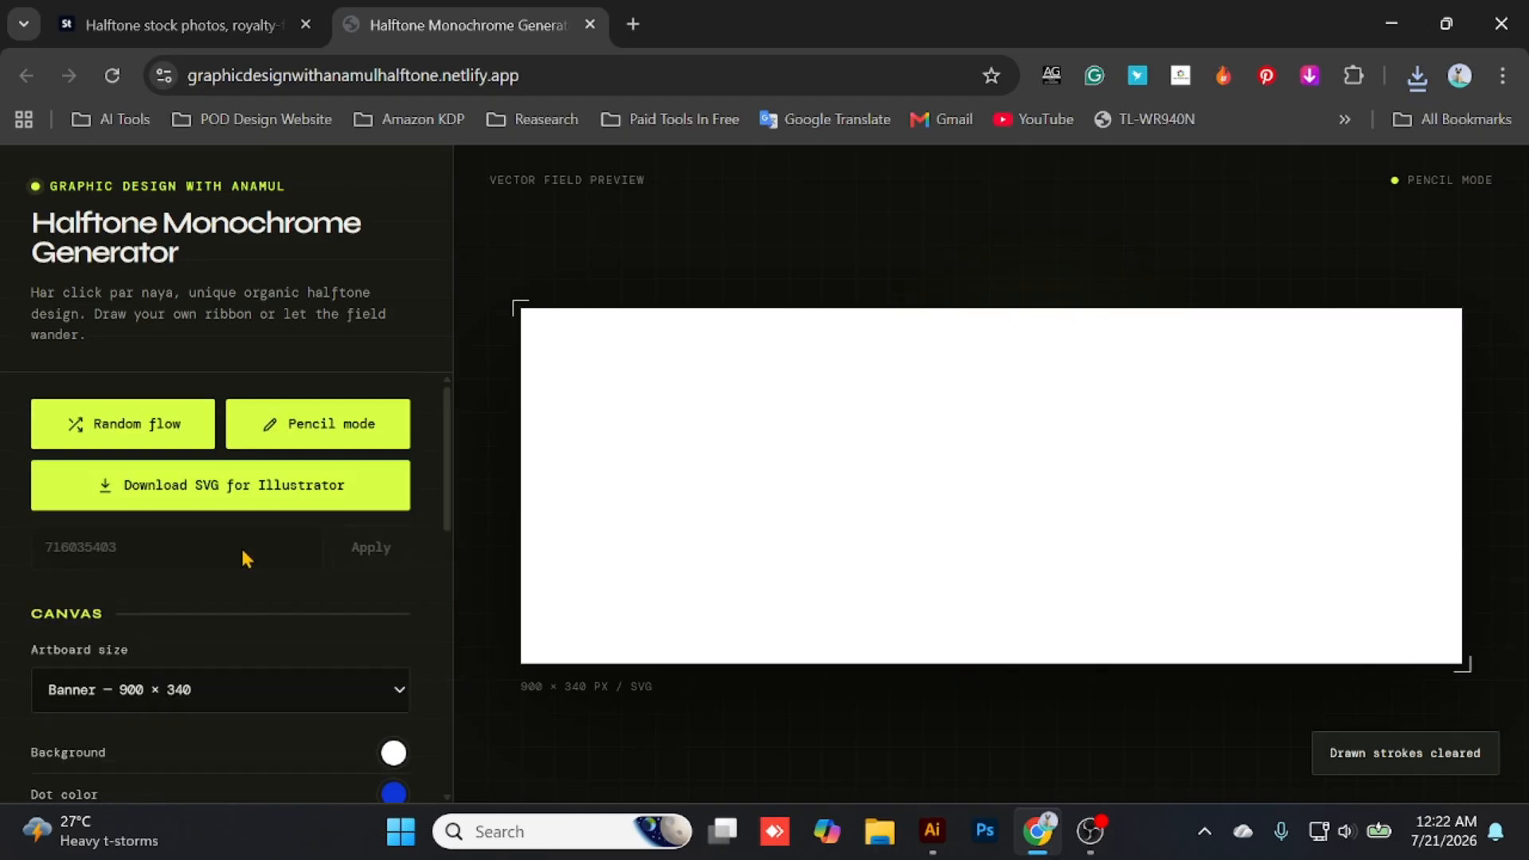
- Draw a long wavy ribbon across the whole canvas from its upper-left to its lower-right corner
scroll(202, 673, down, 6)
scroll(345, 645, up, 5)
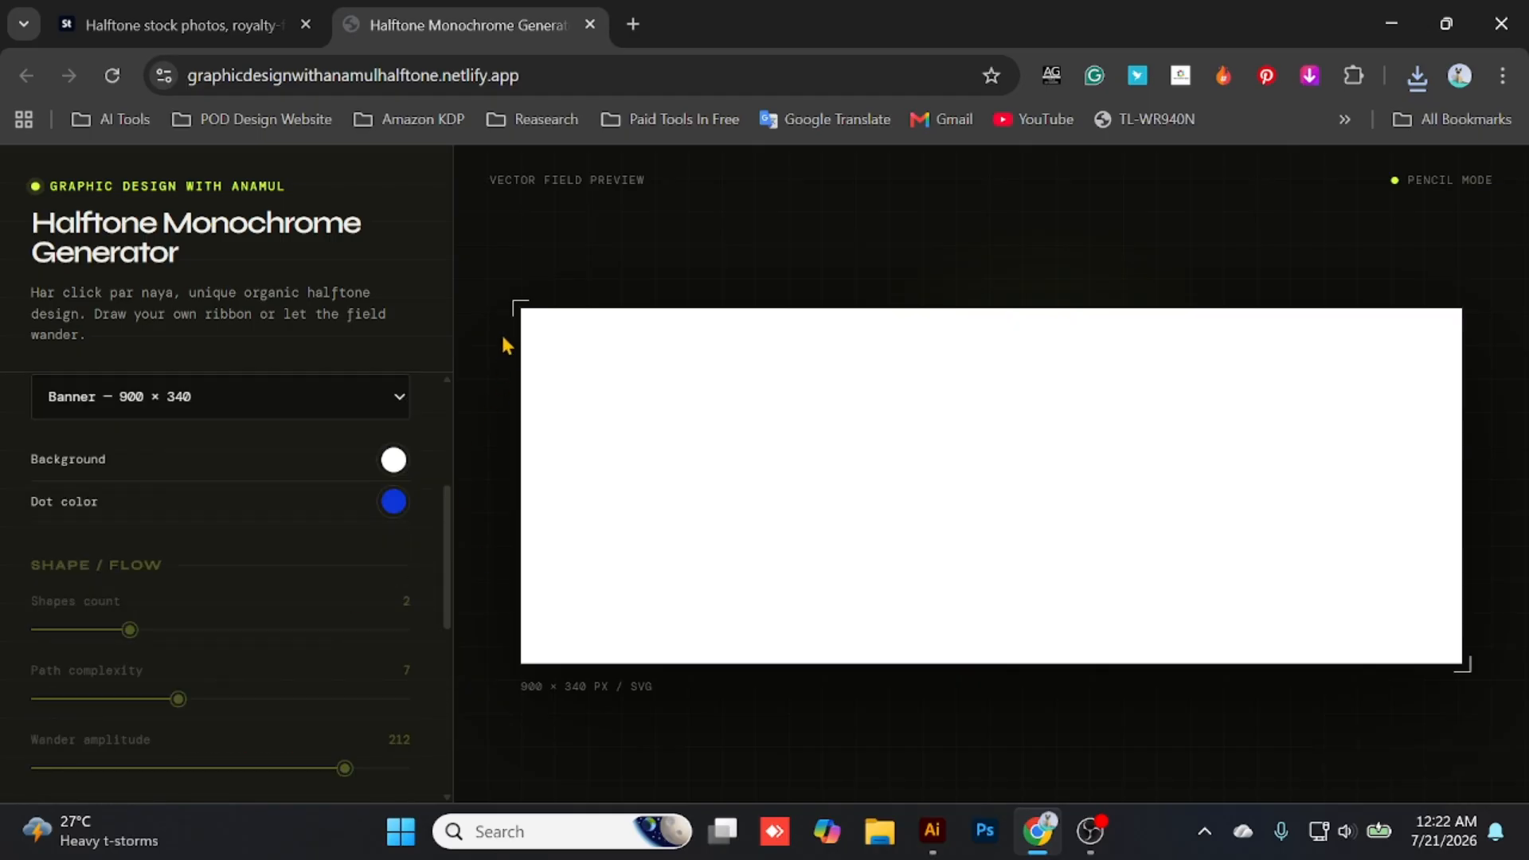
mouse_move(550, 337)
mouse_down()
mouse_move(1086, 516)
mouse_move(1335, 535)
mouse_move(1507, 645)
mouse_up()
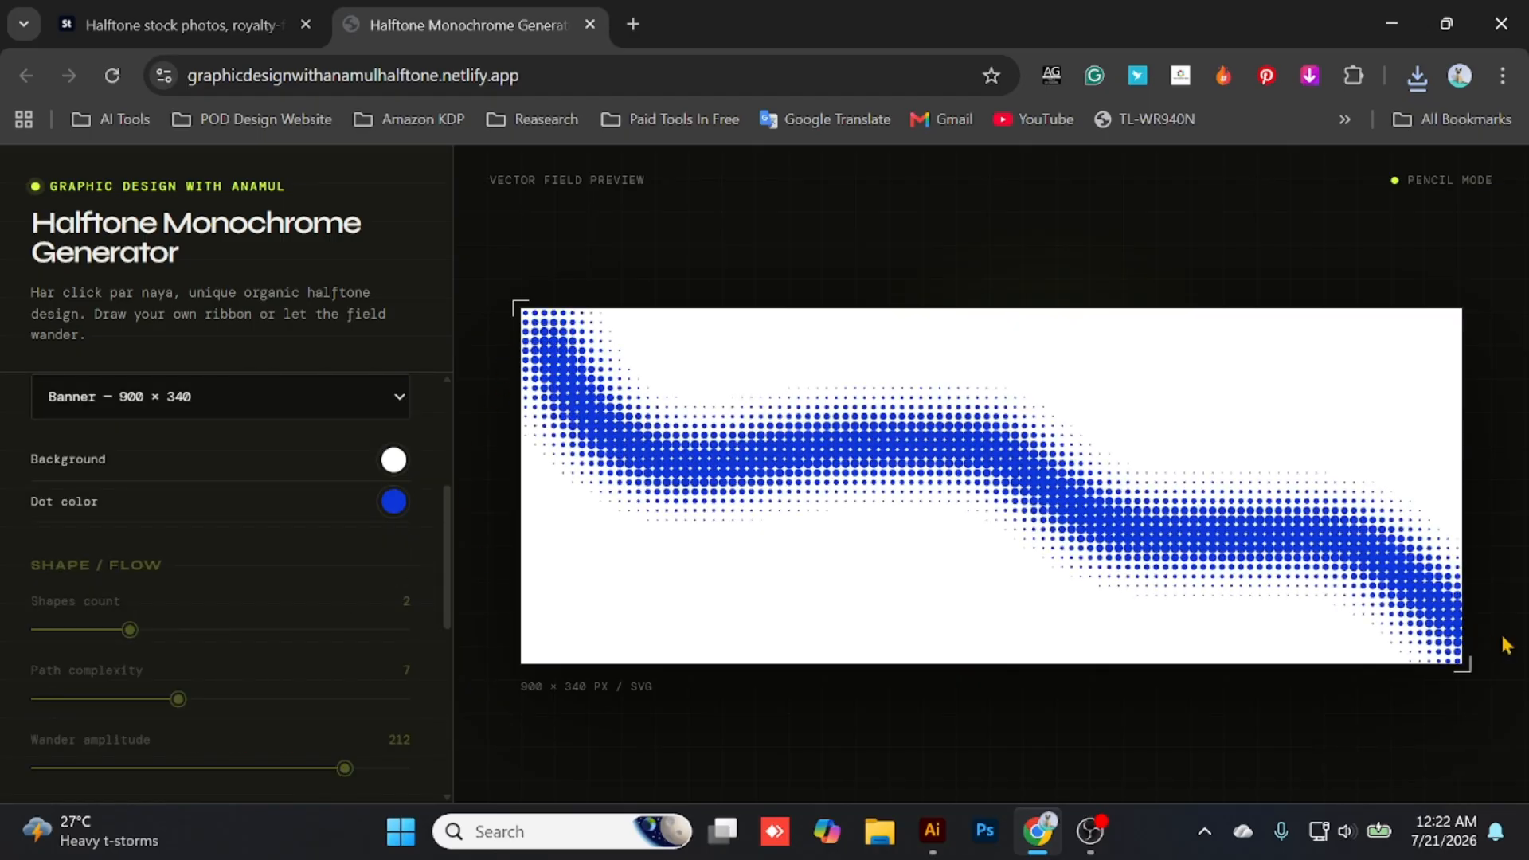
scroll(239, 445, down, 4)
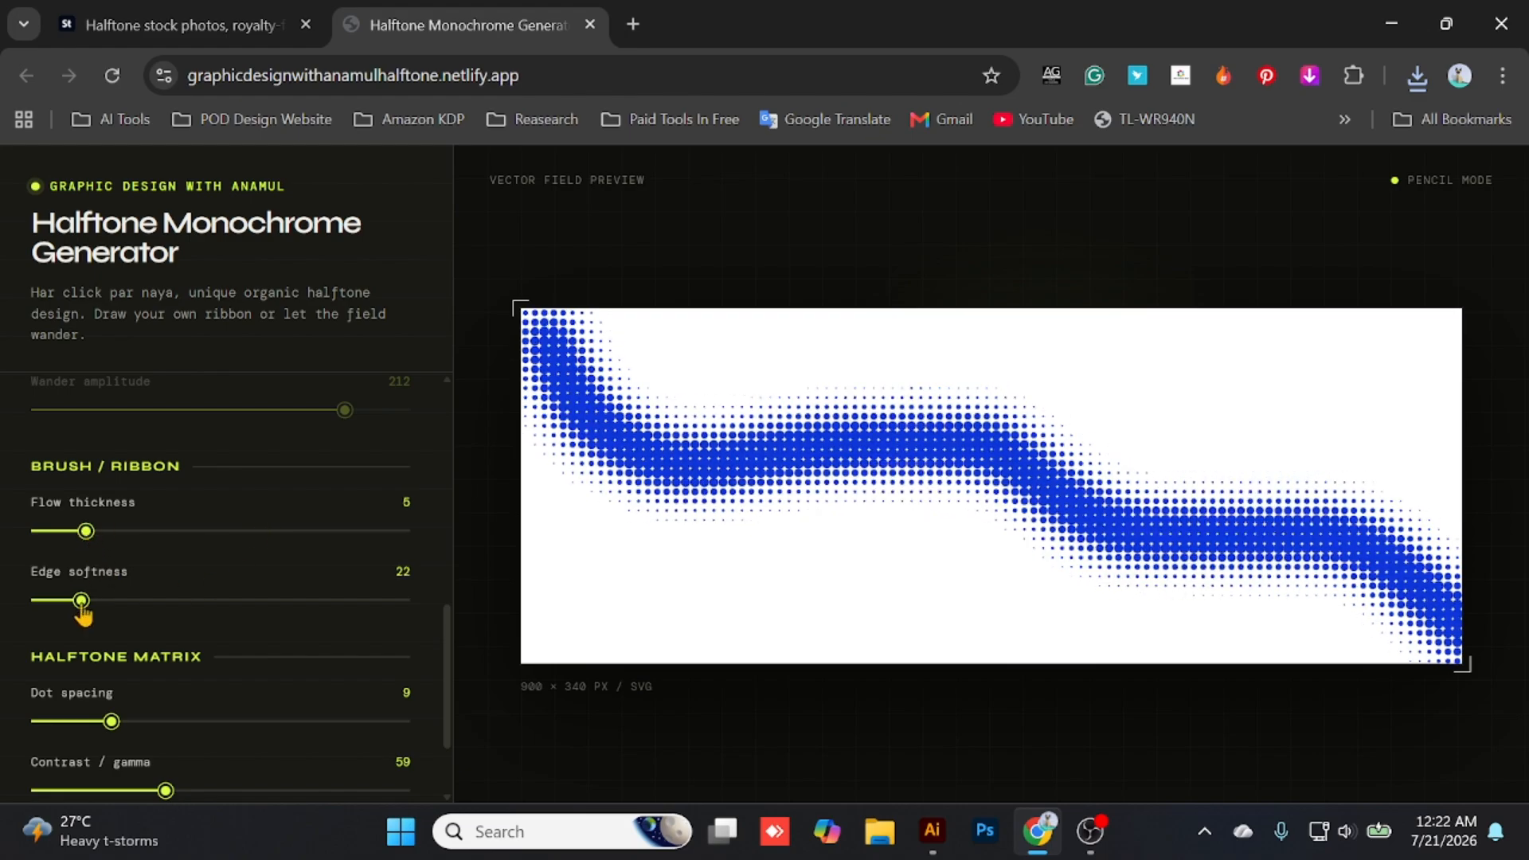
- Switch to the Adobe Stock halftone results and examine the wavy black-and-white abstract background with its details as a reference
click(183, 25)
scroll(764, 477, up, 10)
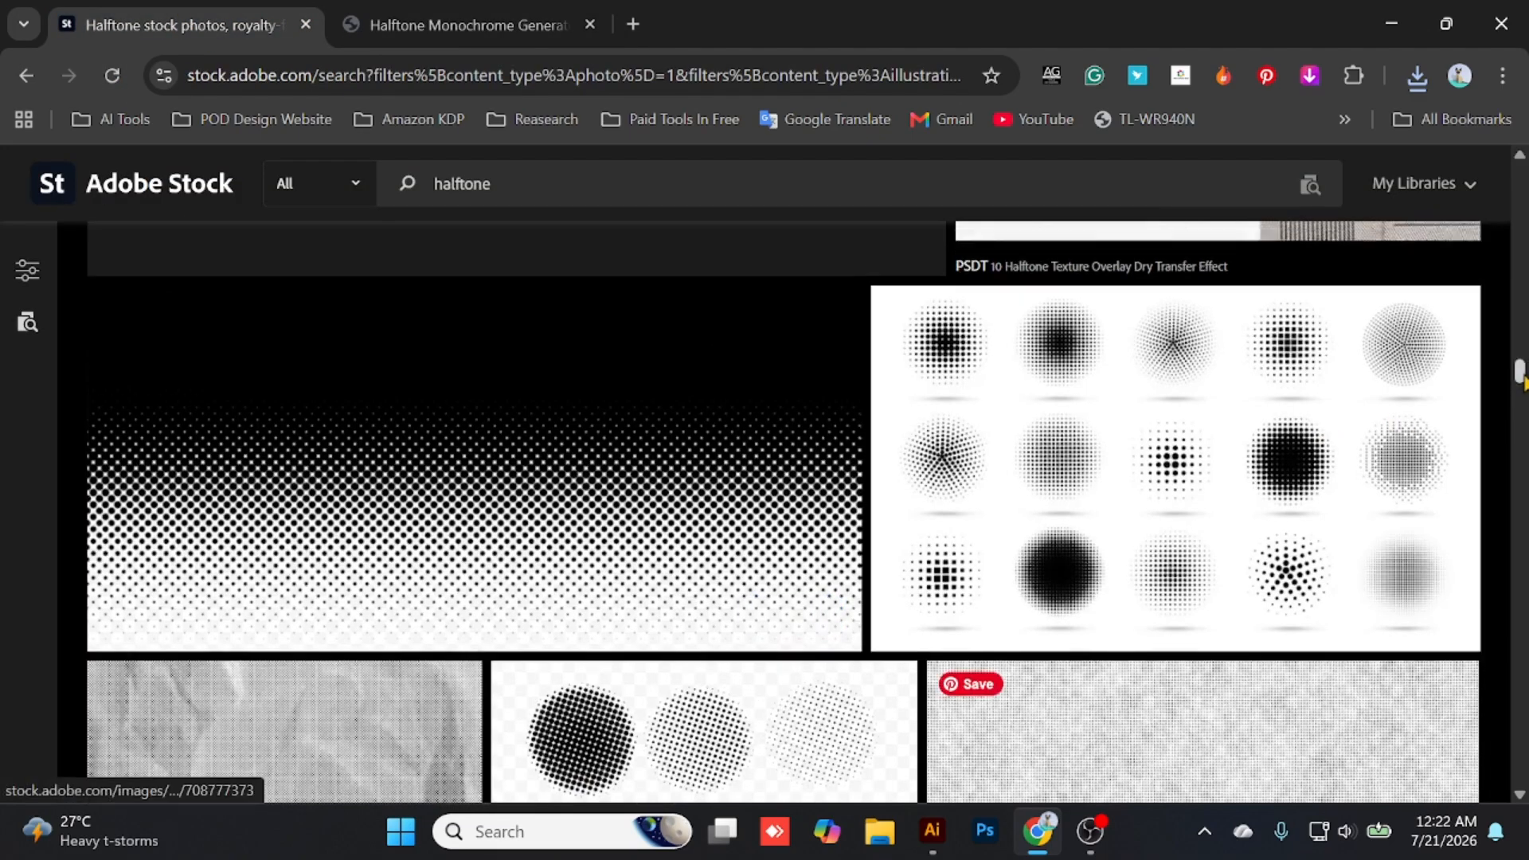
scroll(1161, 437, down, 5)
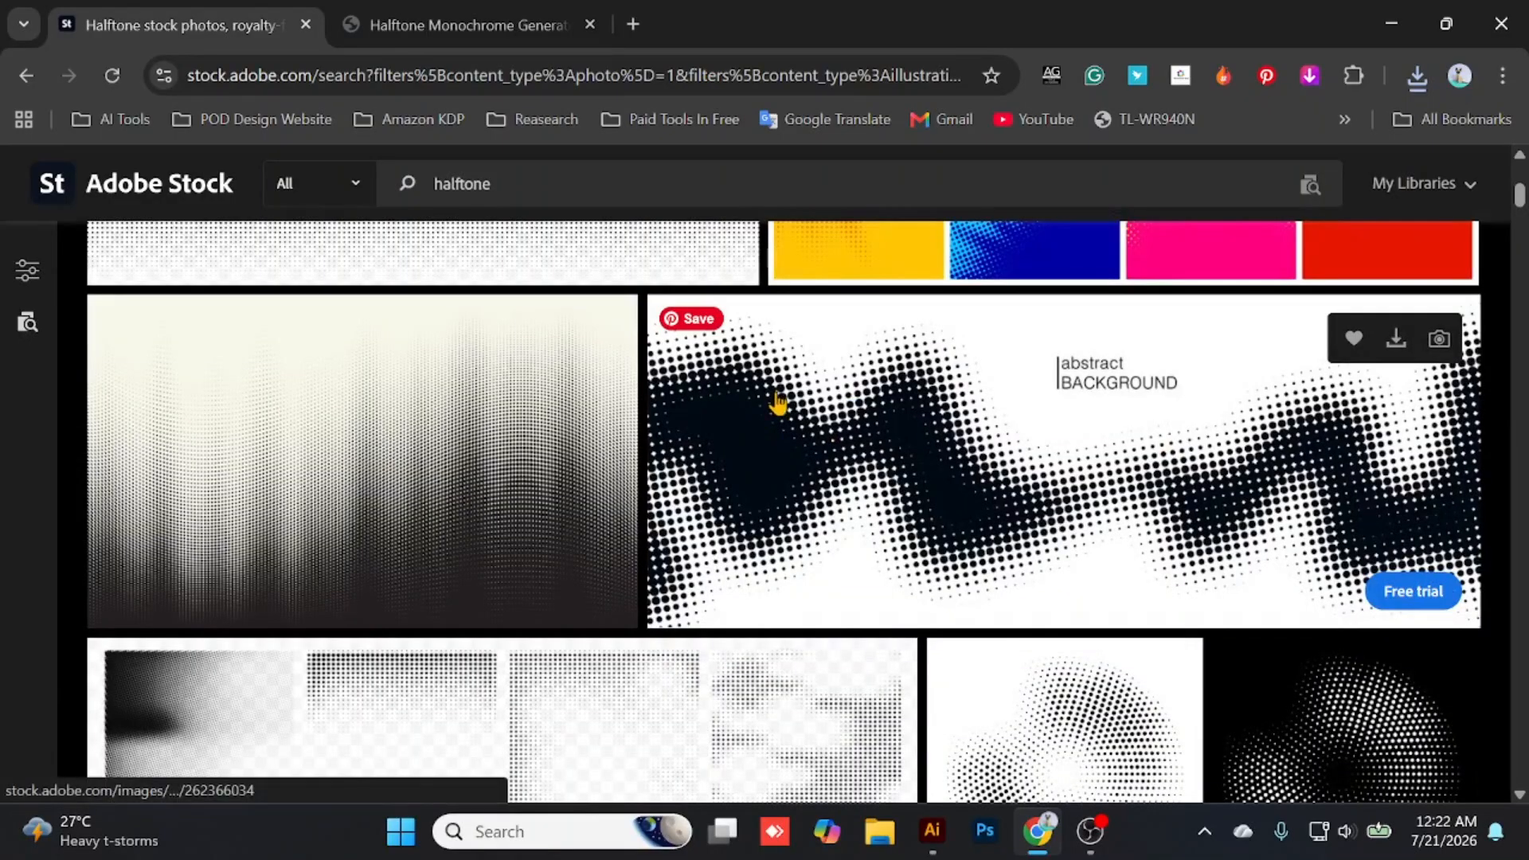
scroll(961, 476, down, 2)
click(615, 557)
scroll(464, 563, down, 3)
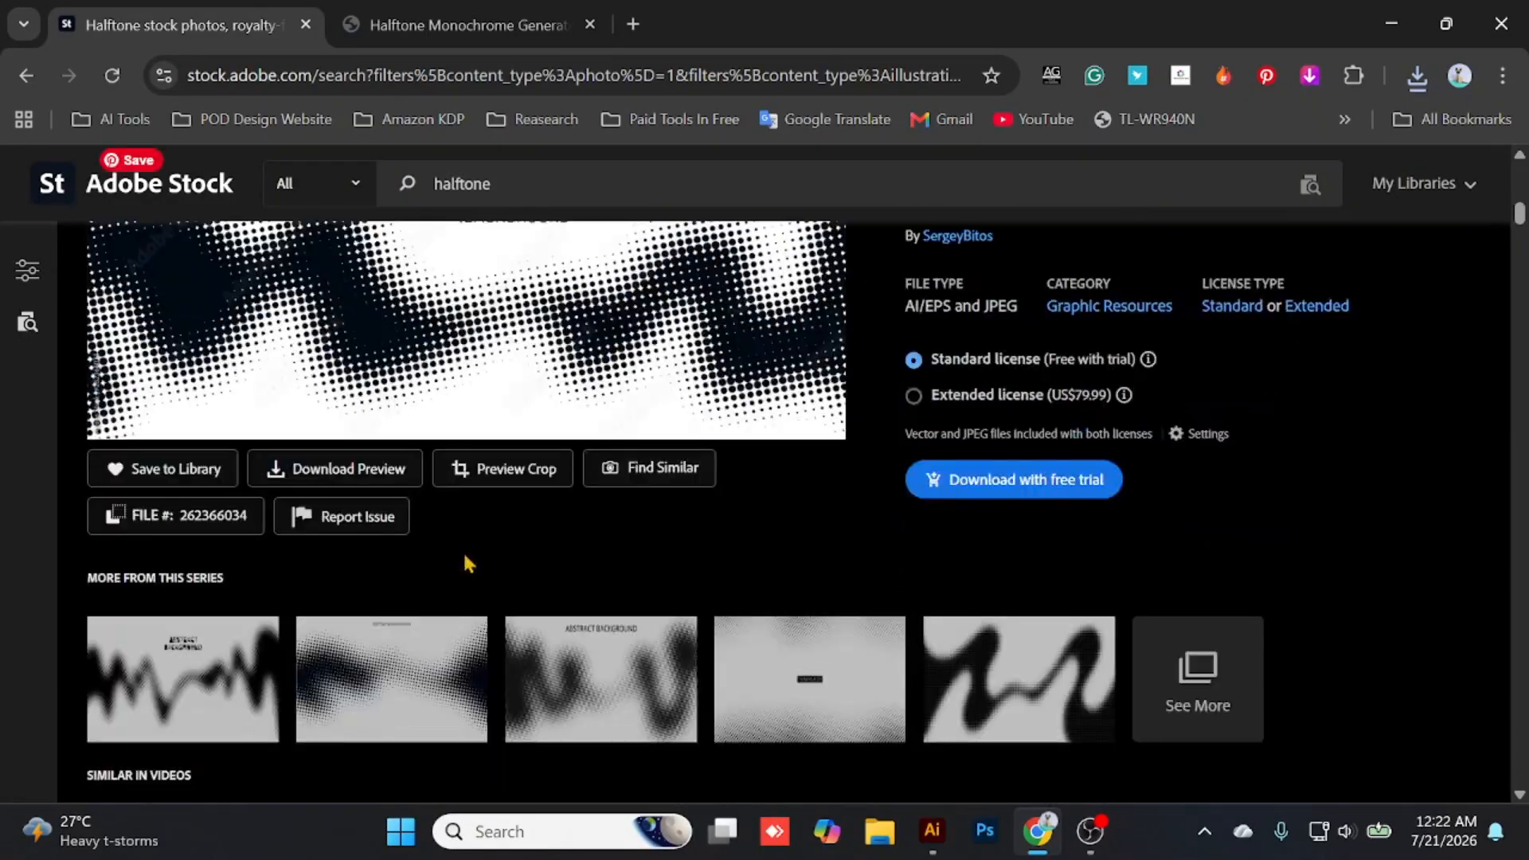
scroll(430, 549, up, 3)
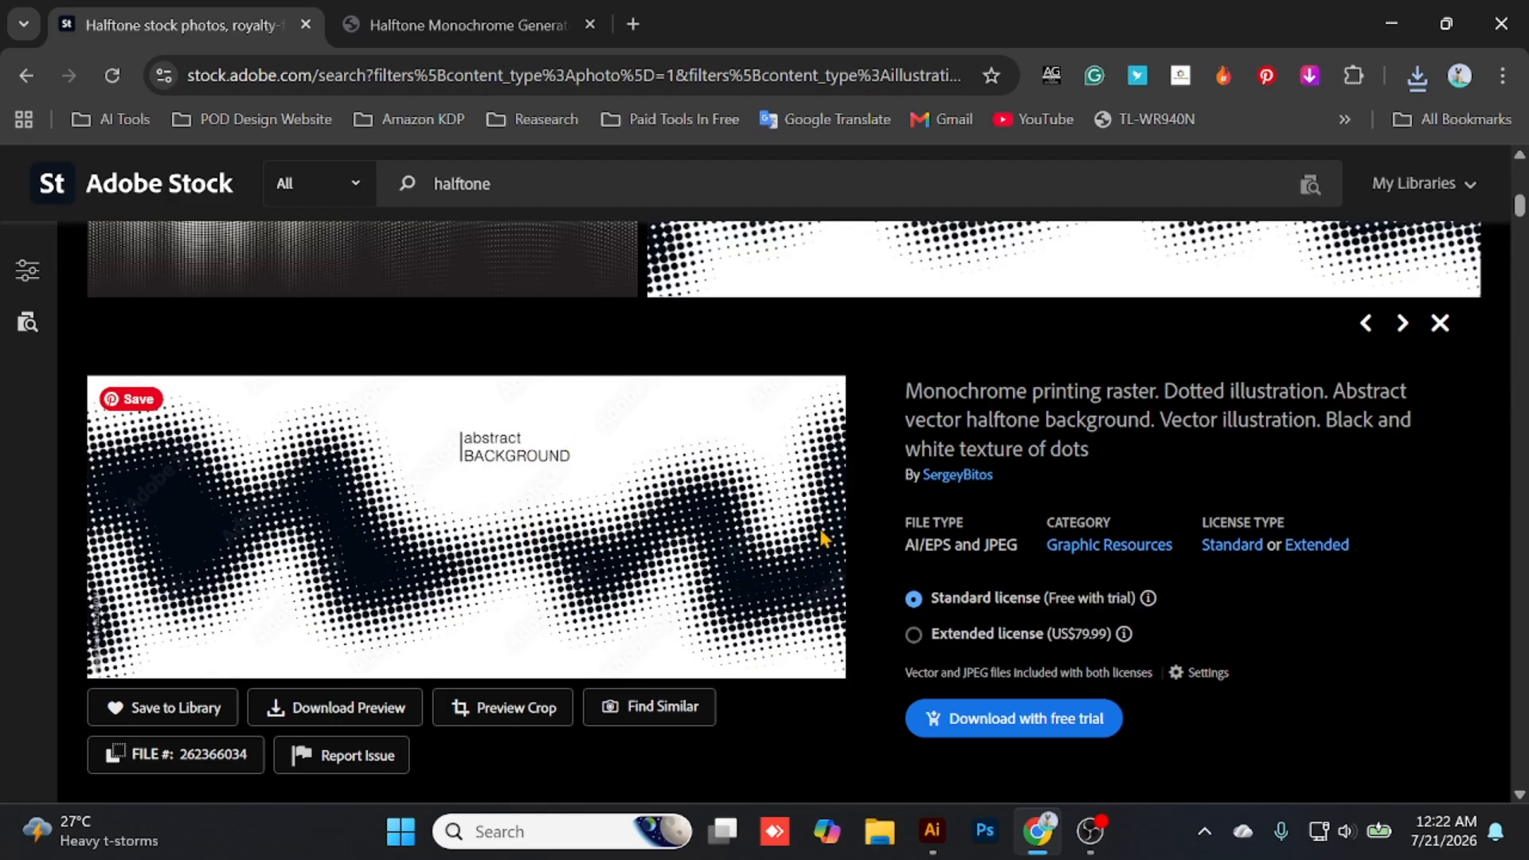
- Return to the Halftone Monochrome Generator, draw a short curved ribbon at the canvas's lower left, and clear all drawn strokes
click(458, 25)
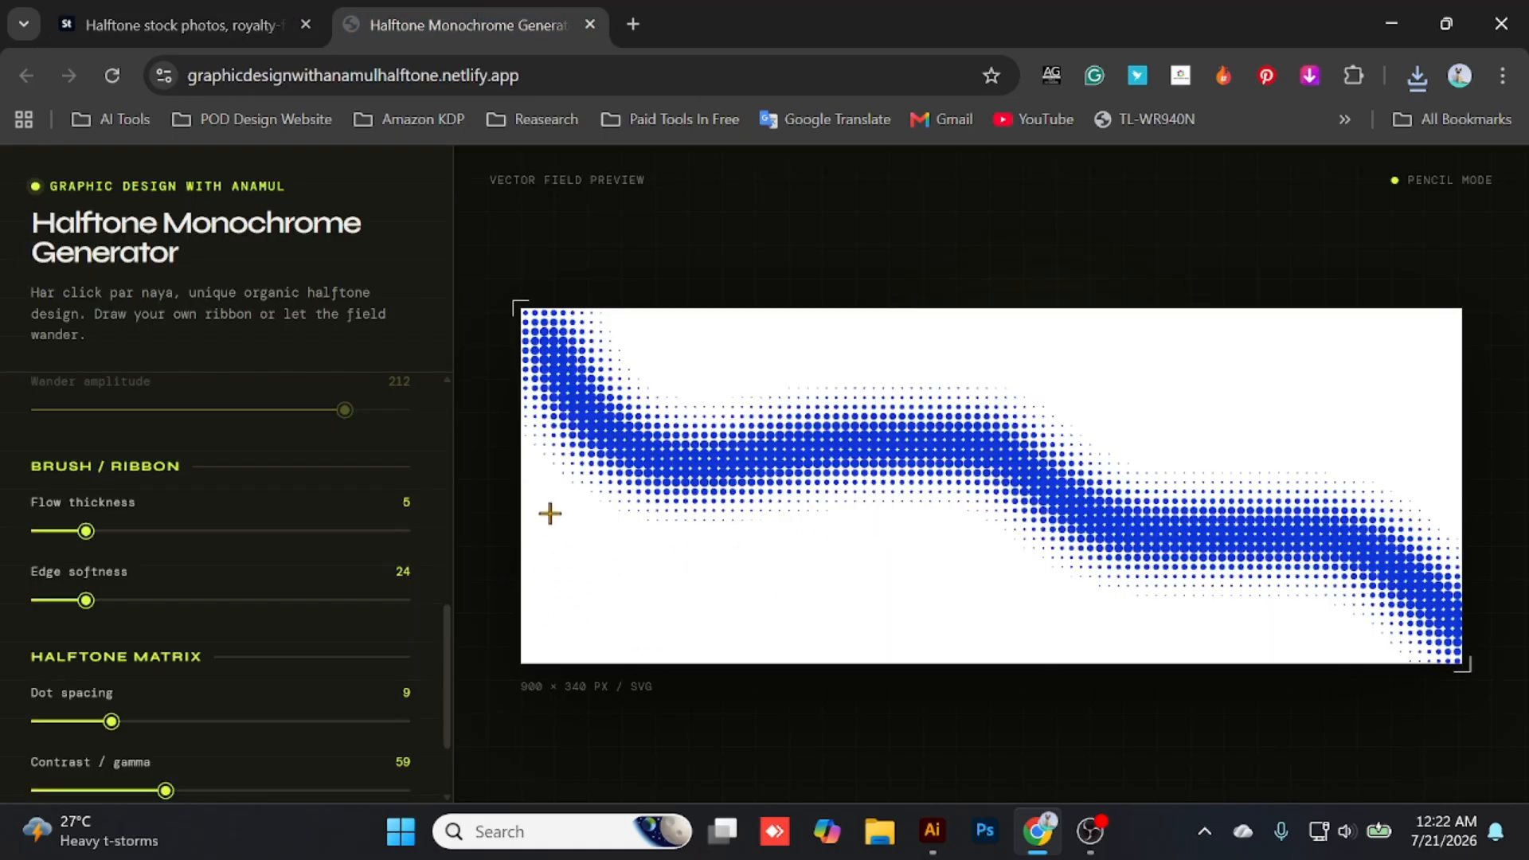
mouse_move(550, 513)
mouse_down()
mouse_move(630, 594)
mouse_move(782, 607)
mouse_up()
scroll(276, 478, down, 5)
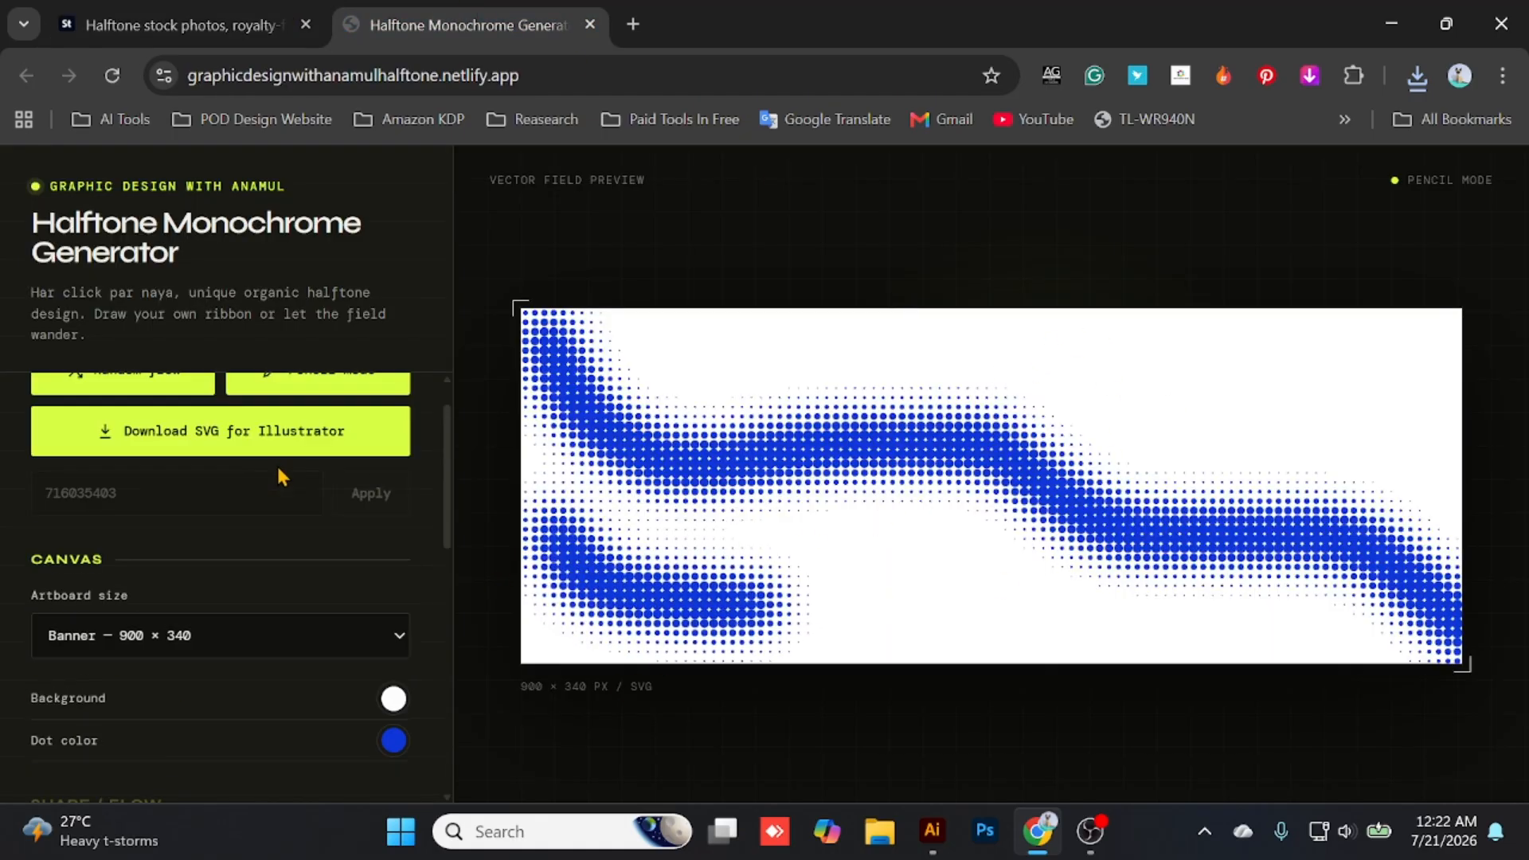
scroll(308, 519, up, 6)
scroll(309, 519, down, 2)
click(257, 748)
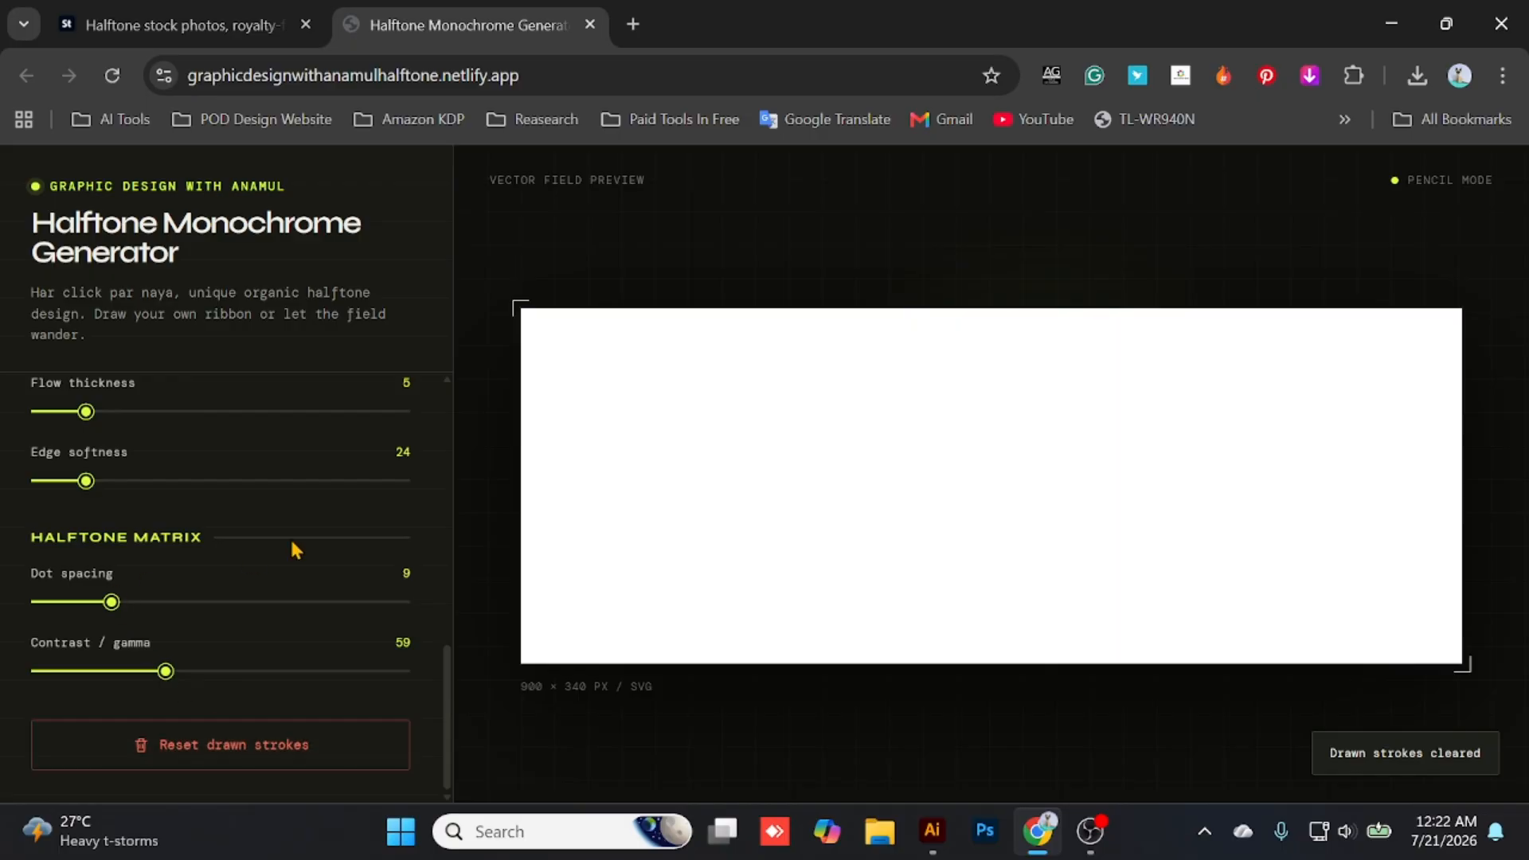
- Draw a wavy ribbon that crests near the canvas's upper right and falls to its lower-right corner, extending its start to the left edge
scroll(290, 538, up, 9)
scroll(370, 495, down, 4)
scroll(341, 550, down, 5)
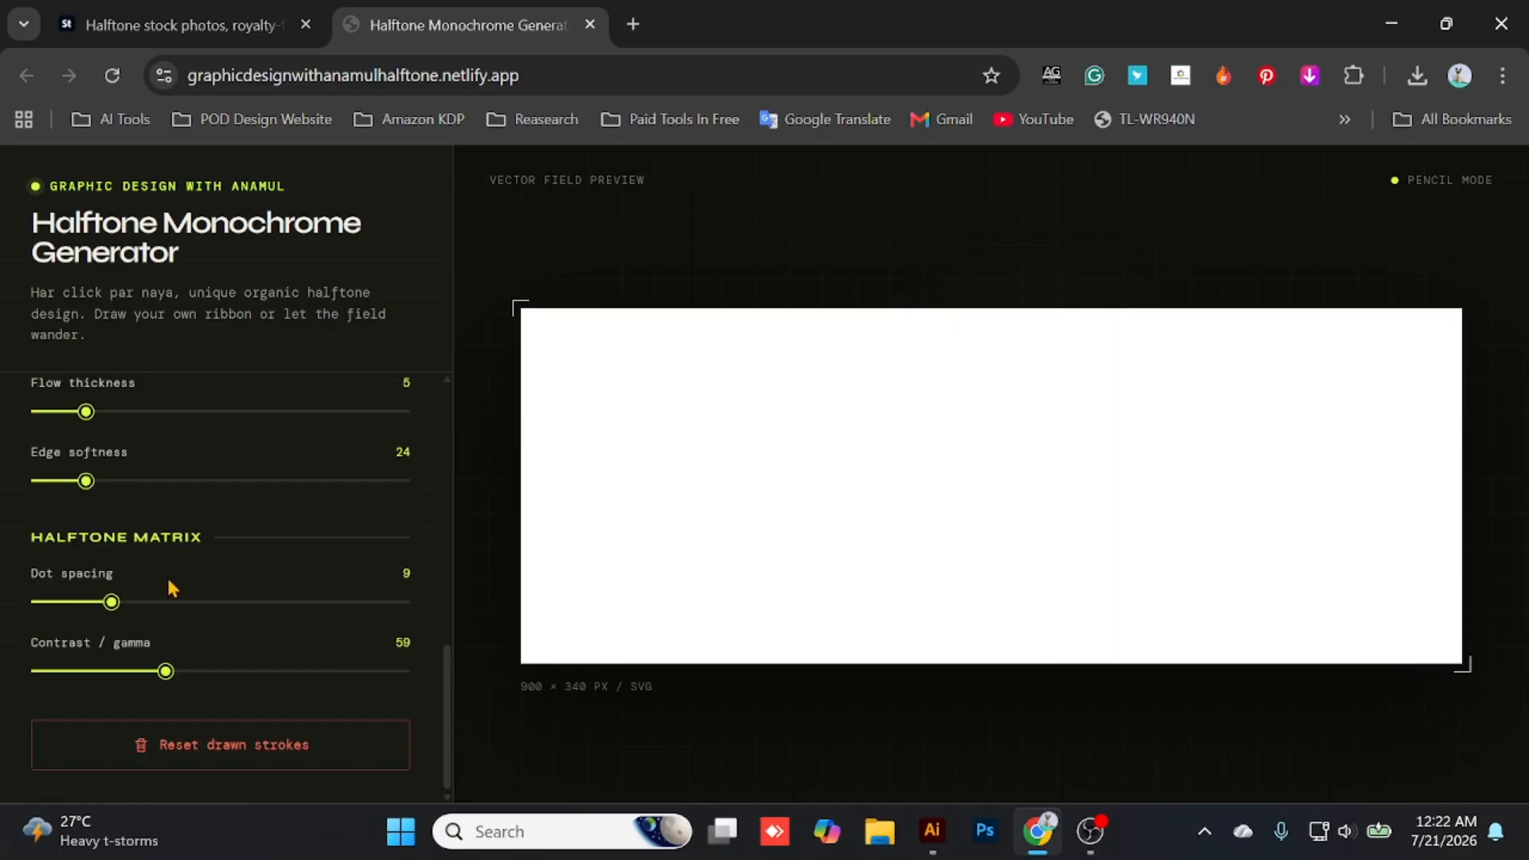
mouse_move(594, 502)
mouse_down()
mouse_move(1115, 469)
mouse_move(1404, 488)
mouse_move(1425, 633)
mouse_move(1408, 652)
mouse_up()
drag(719, 518, 503, 391)
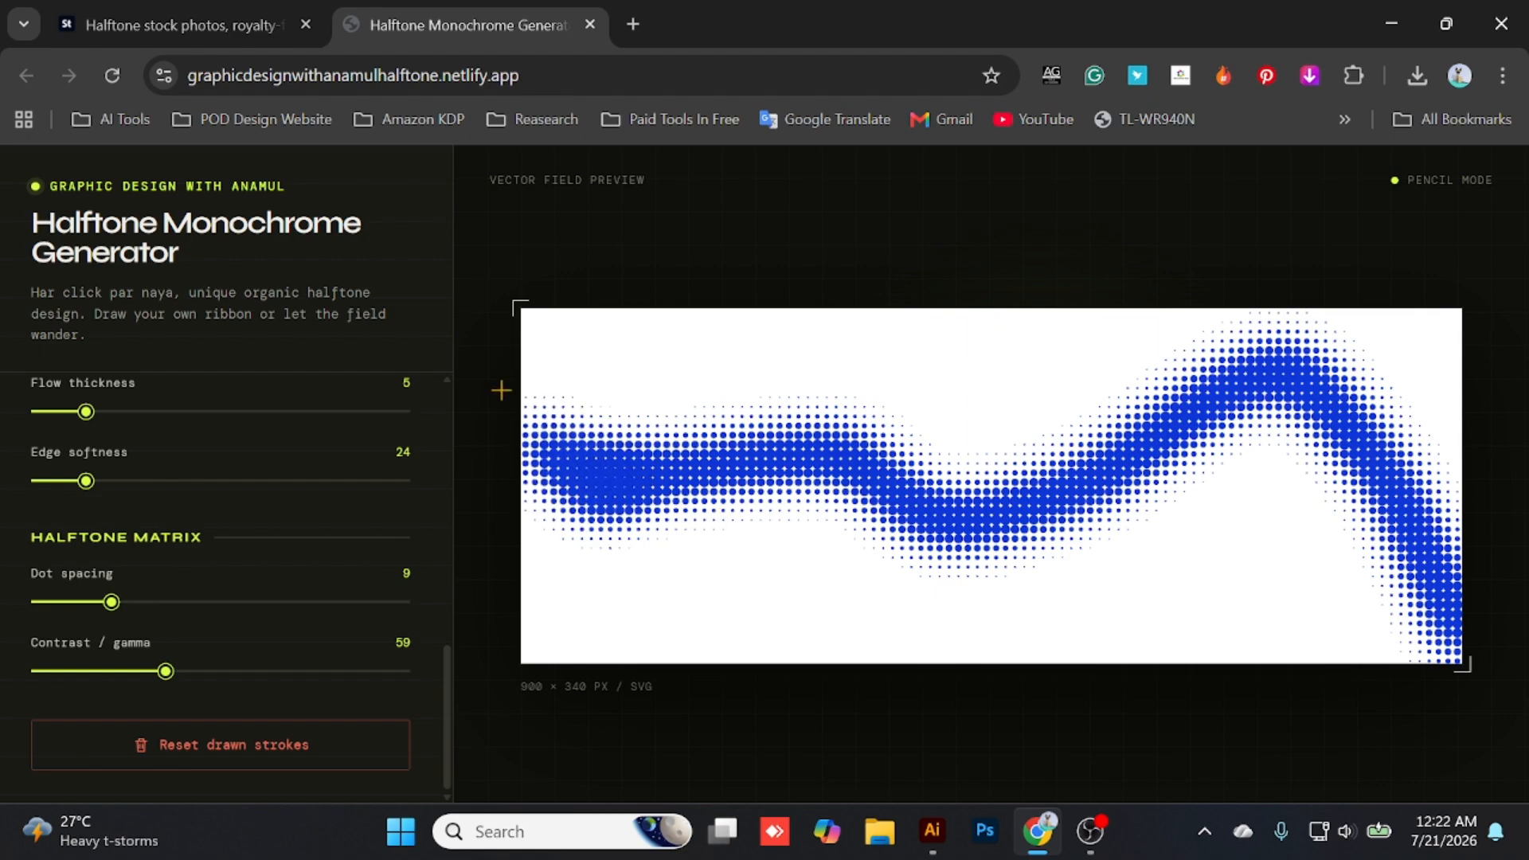
- Download the hand-drawn ribbon design as an SVG for Illustrator
scroll(450, 590, up, 5)
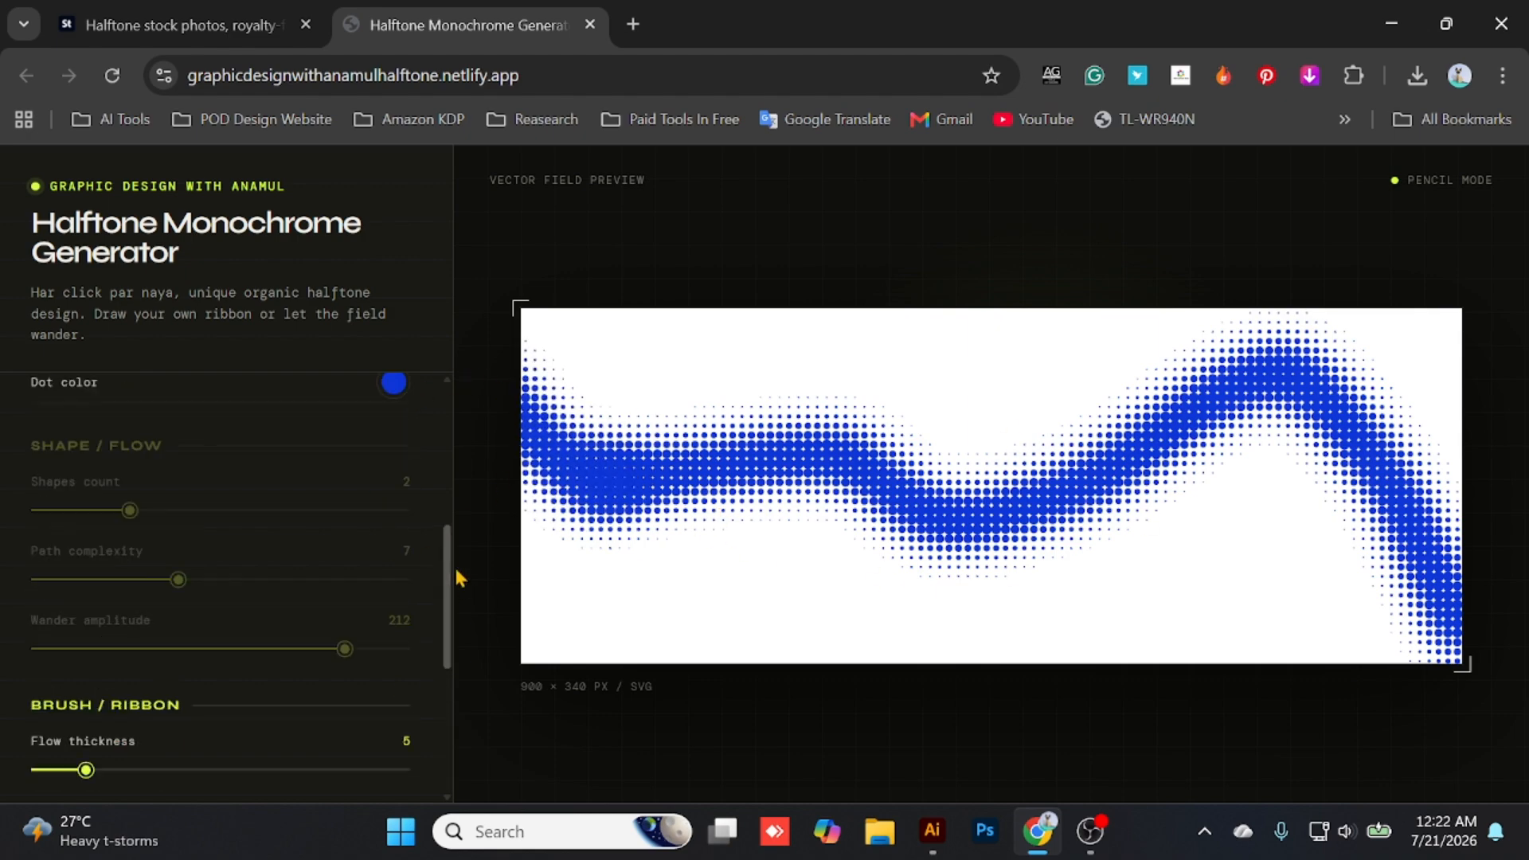
scroll(176, 488, up, 5)
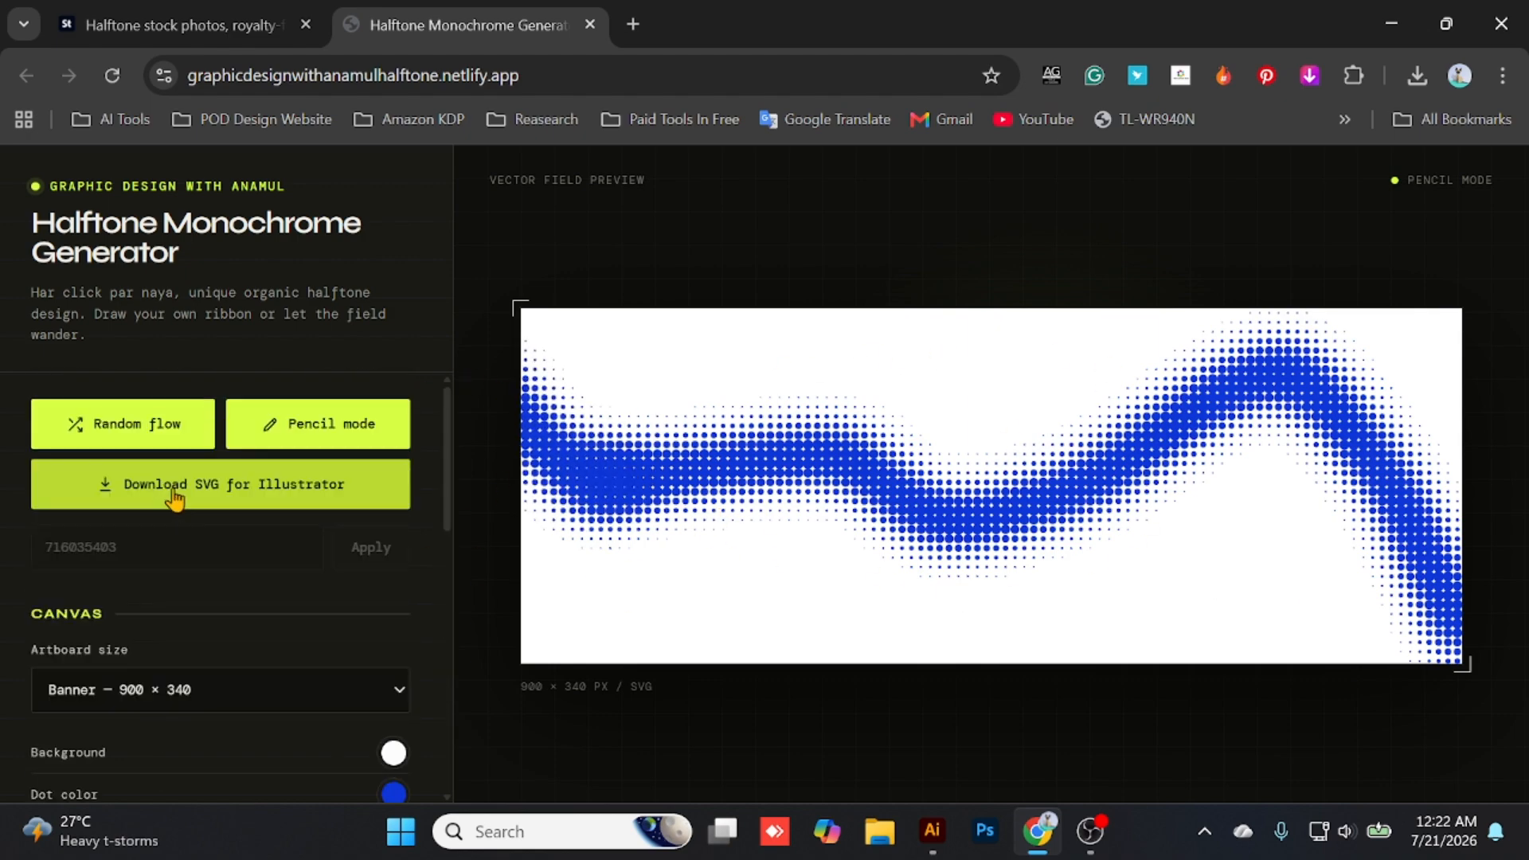
scroll(287, 541, down, 4)
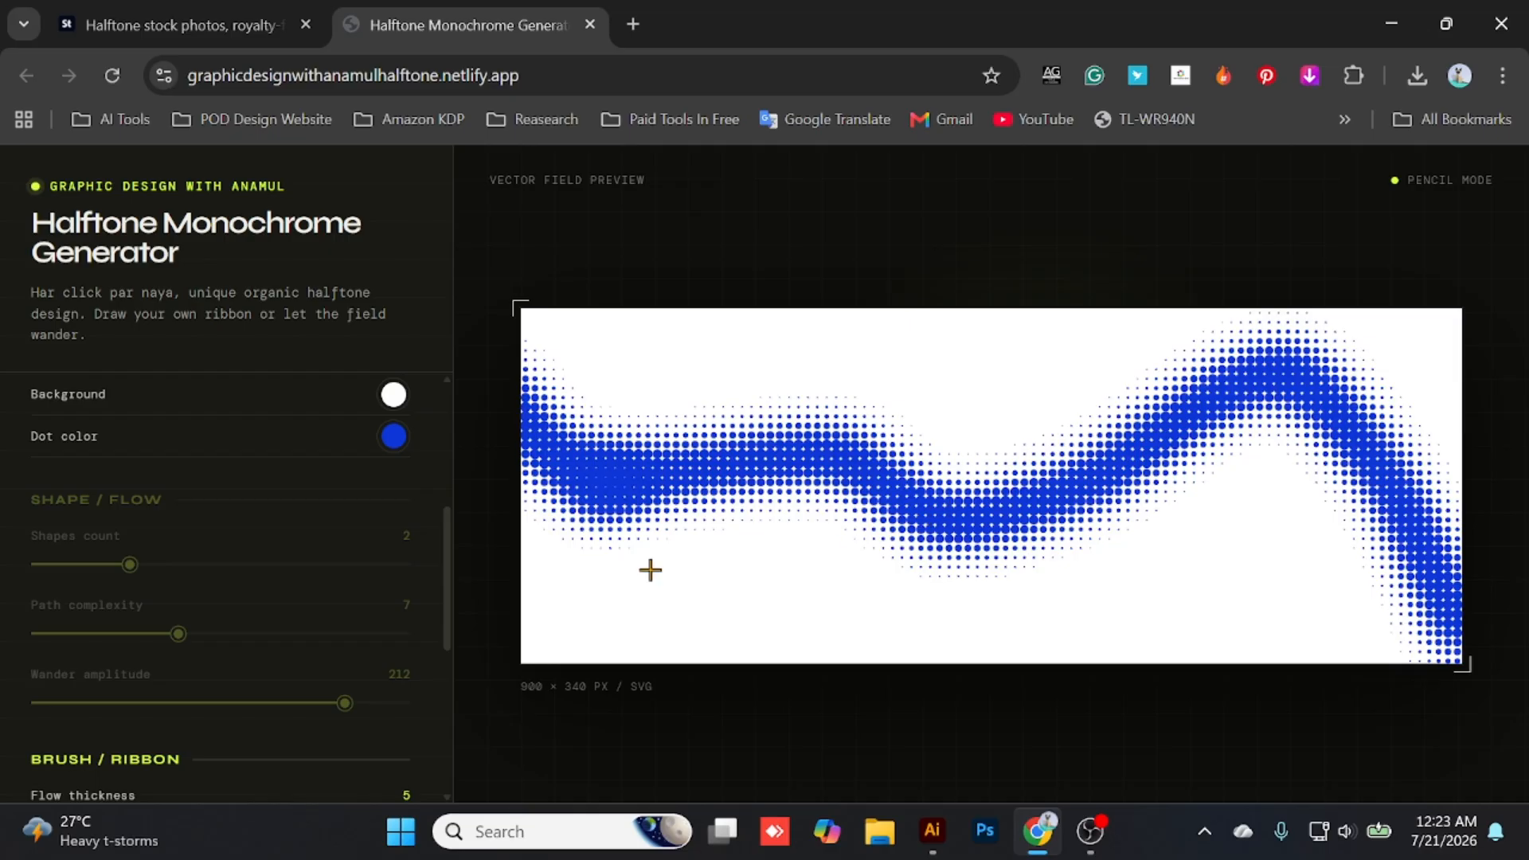
scroll(301, 522, up, 4)
scroll(310, 533, down, 6)
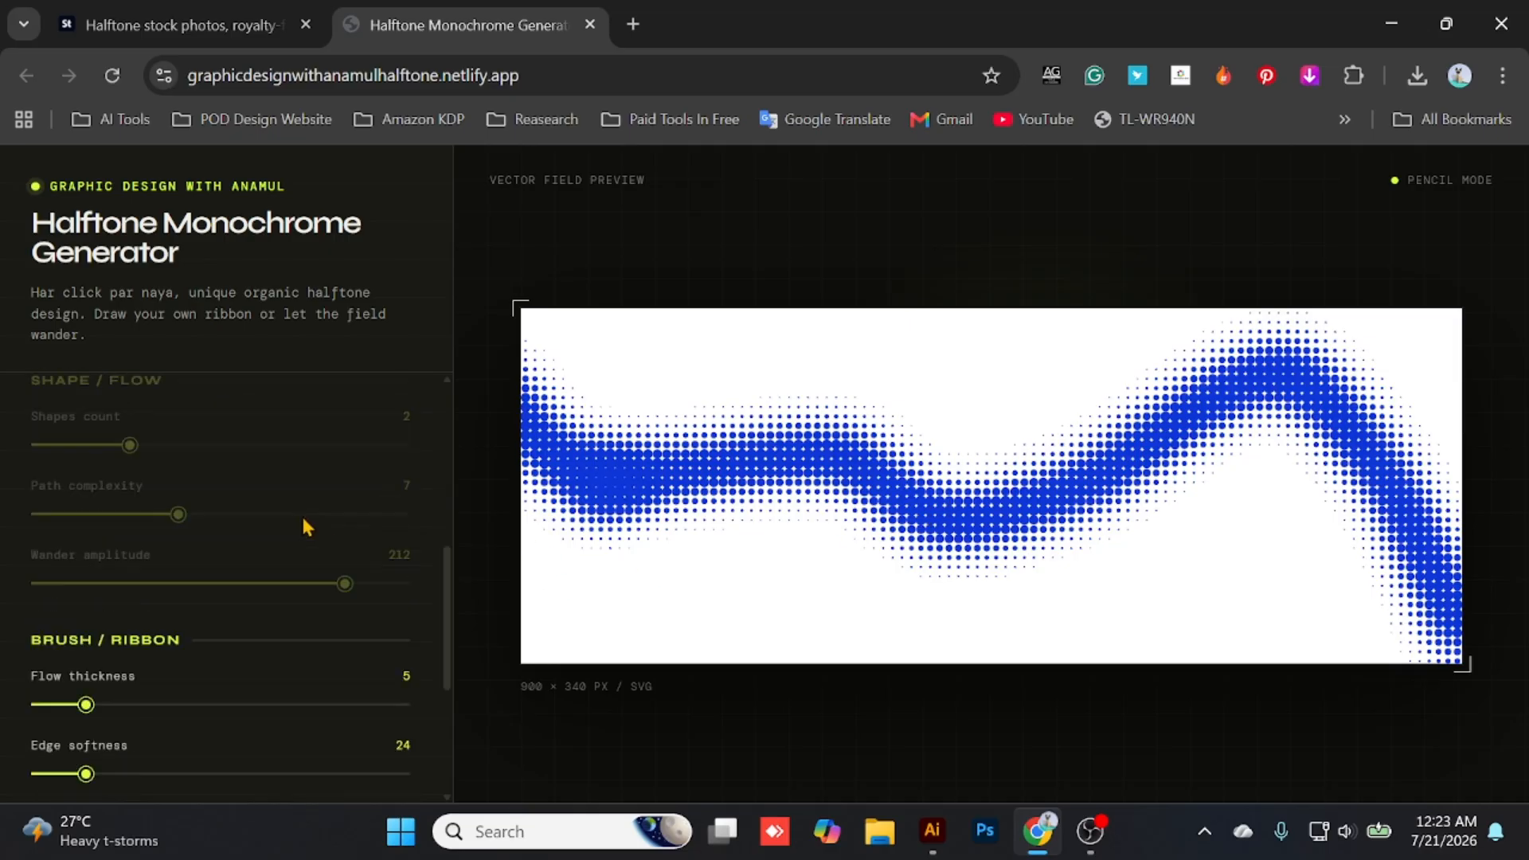
scroll(308, 546, up, 7)
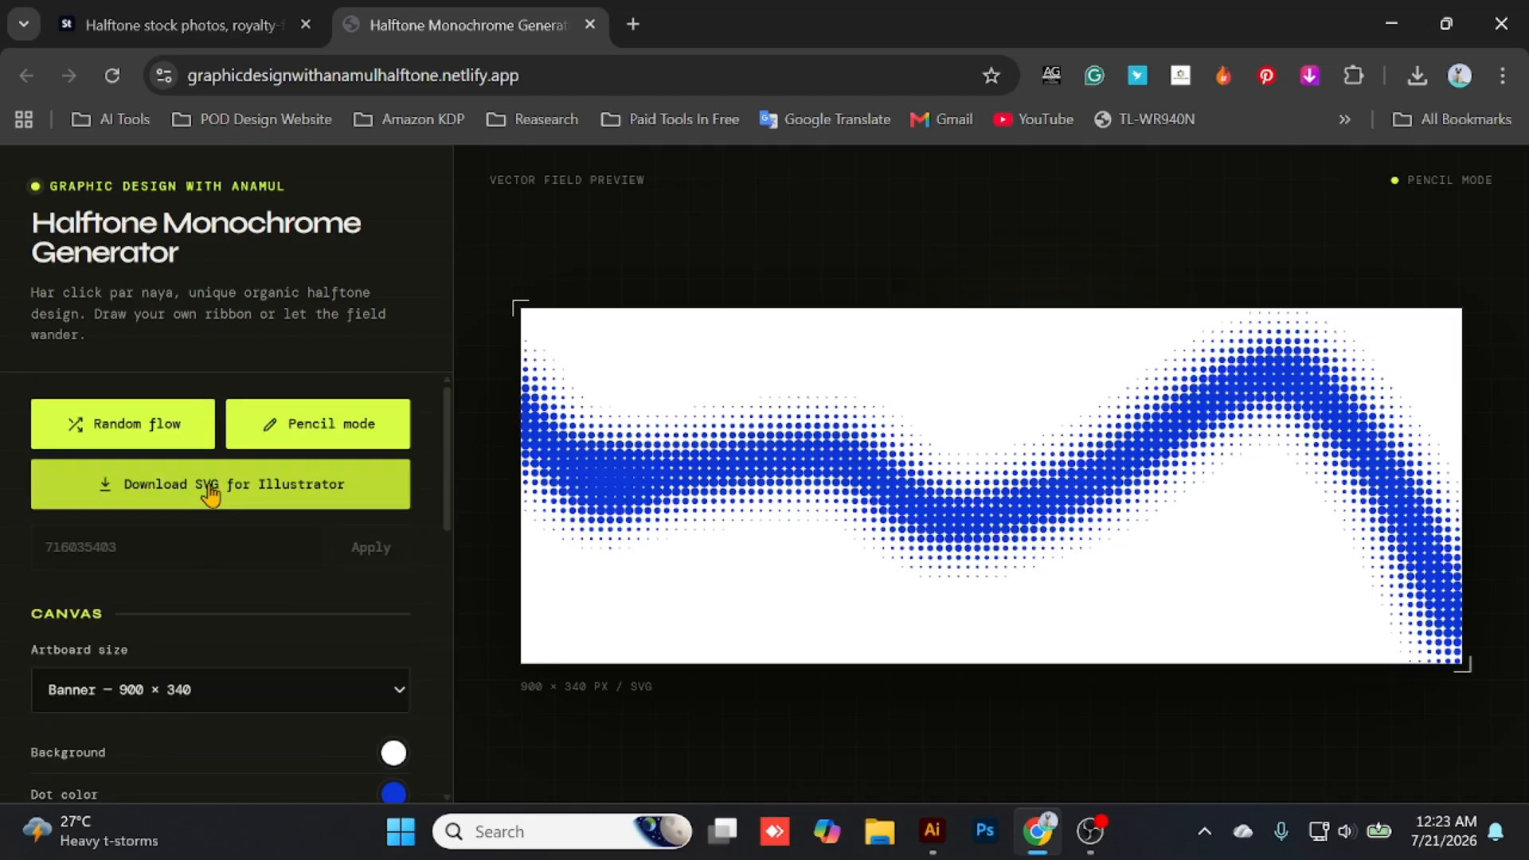
click(281, 492)
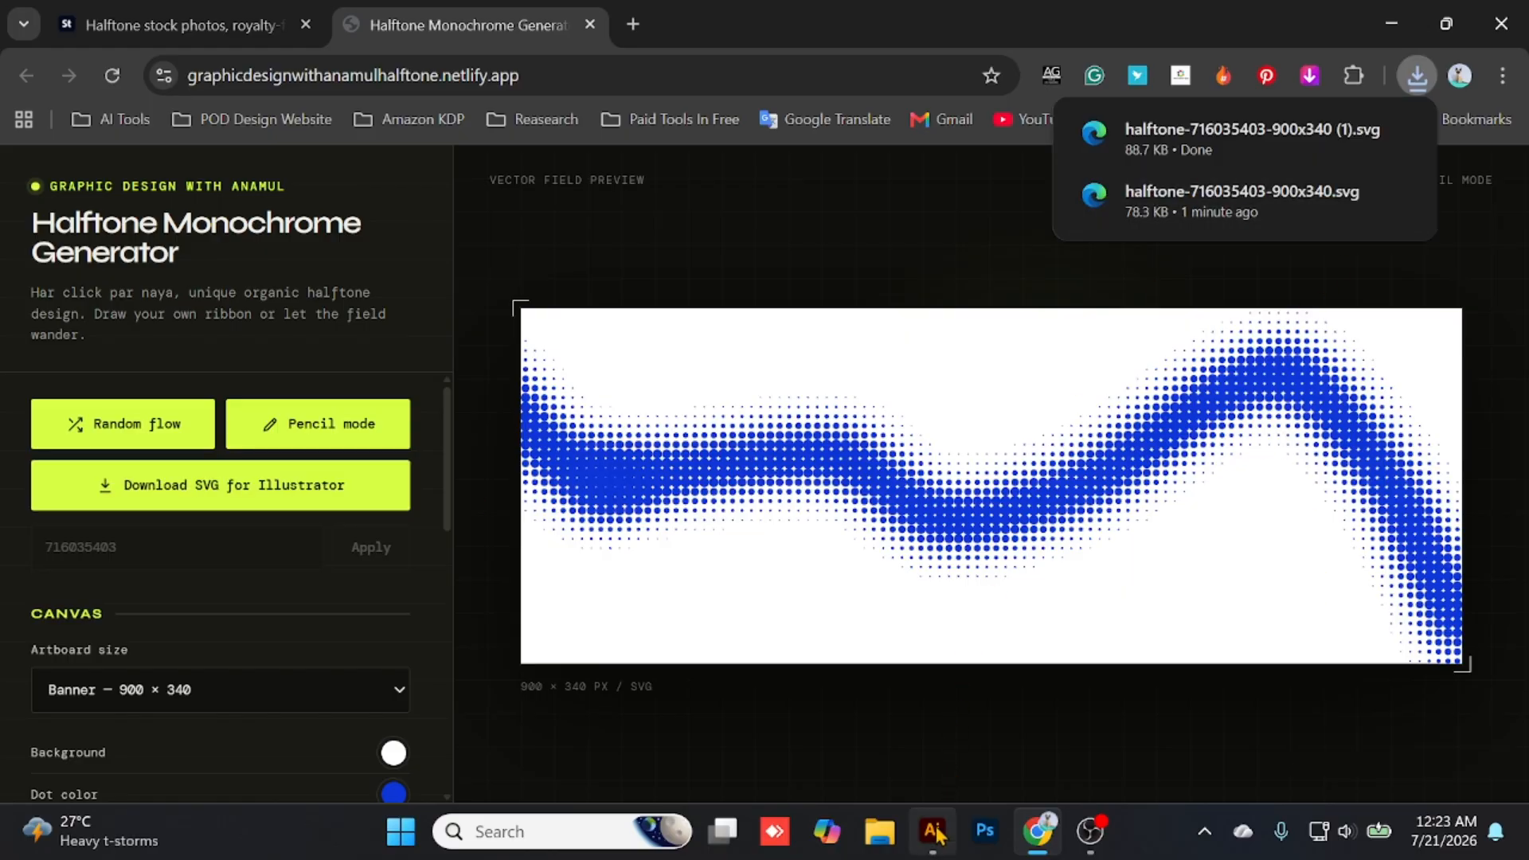
mouse_move(932, 832)
click(935, 723)
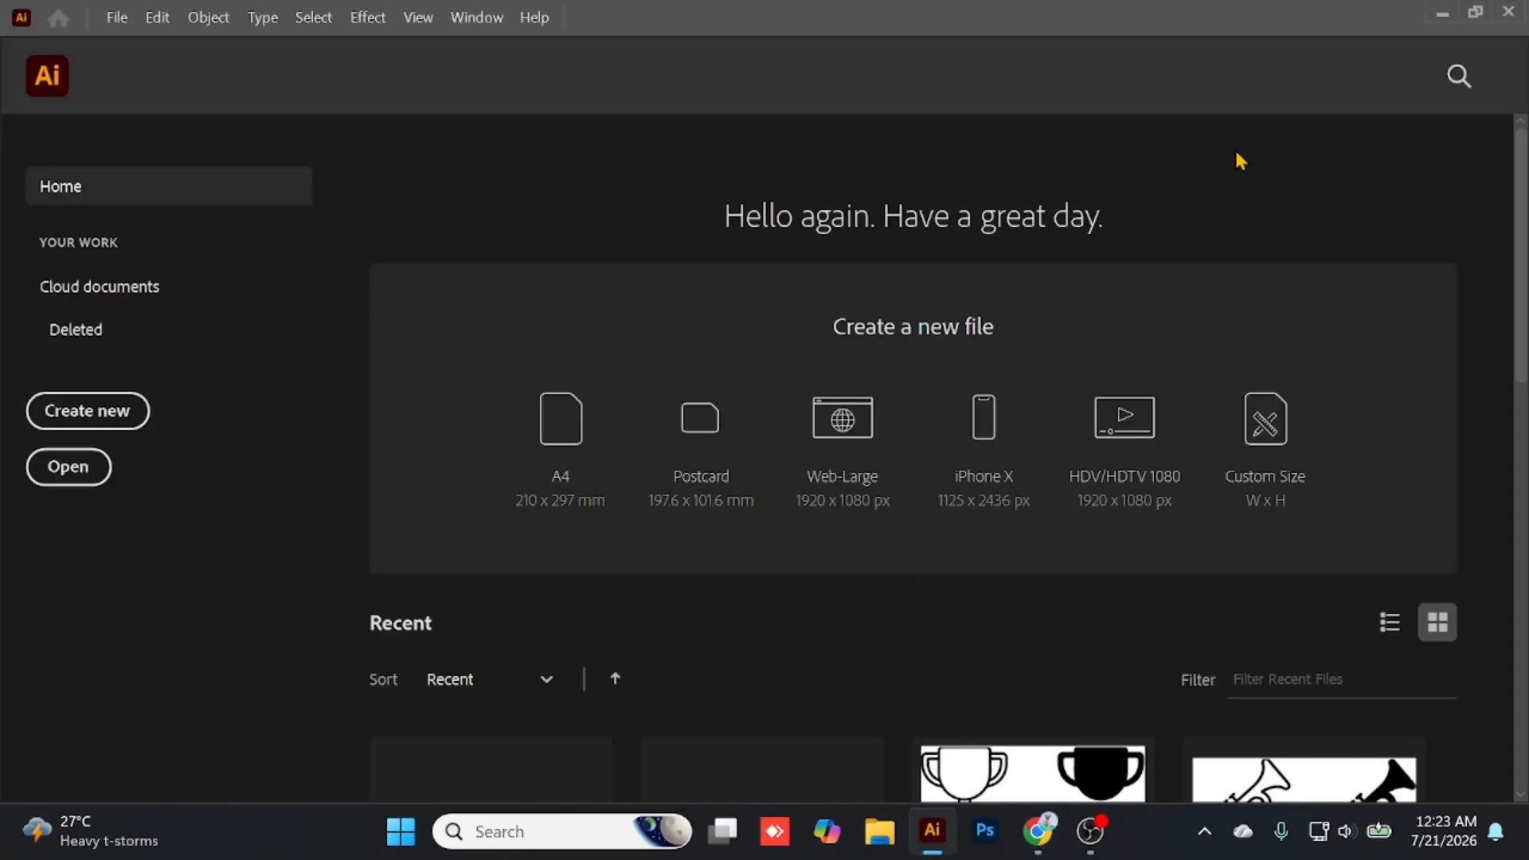
click(1446, 16)
- Generate a random flow design and set its path complexity to 9 and wander amplitude to 191
click(106, 446)
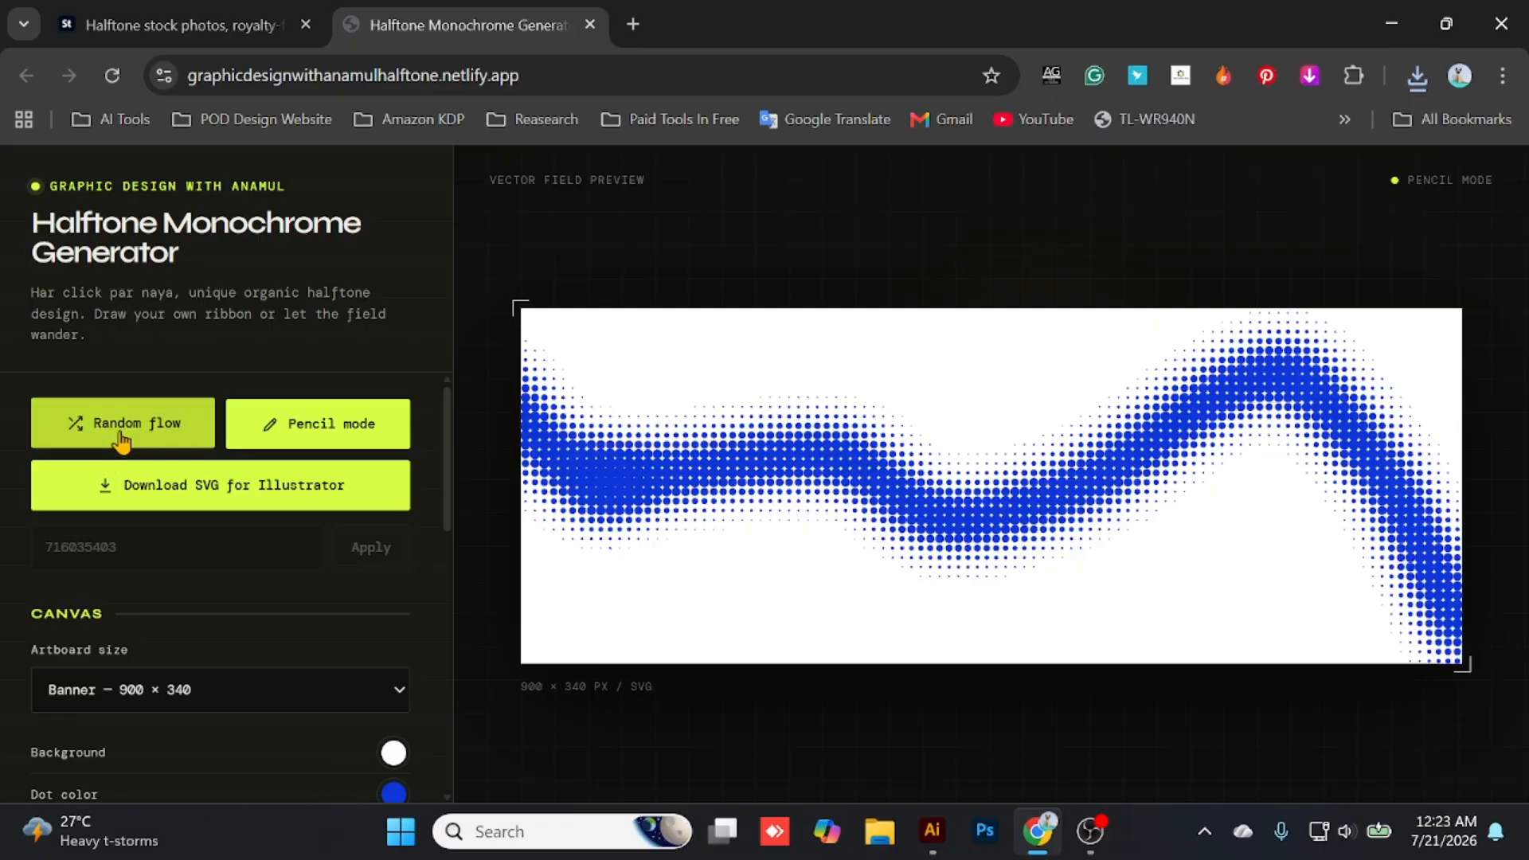
scroll(247, 518, down, 4)
scroll(253, 554, down, 2)
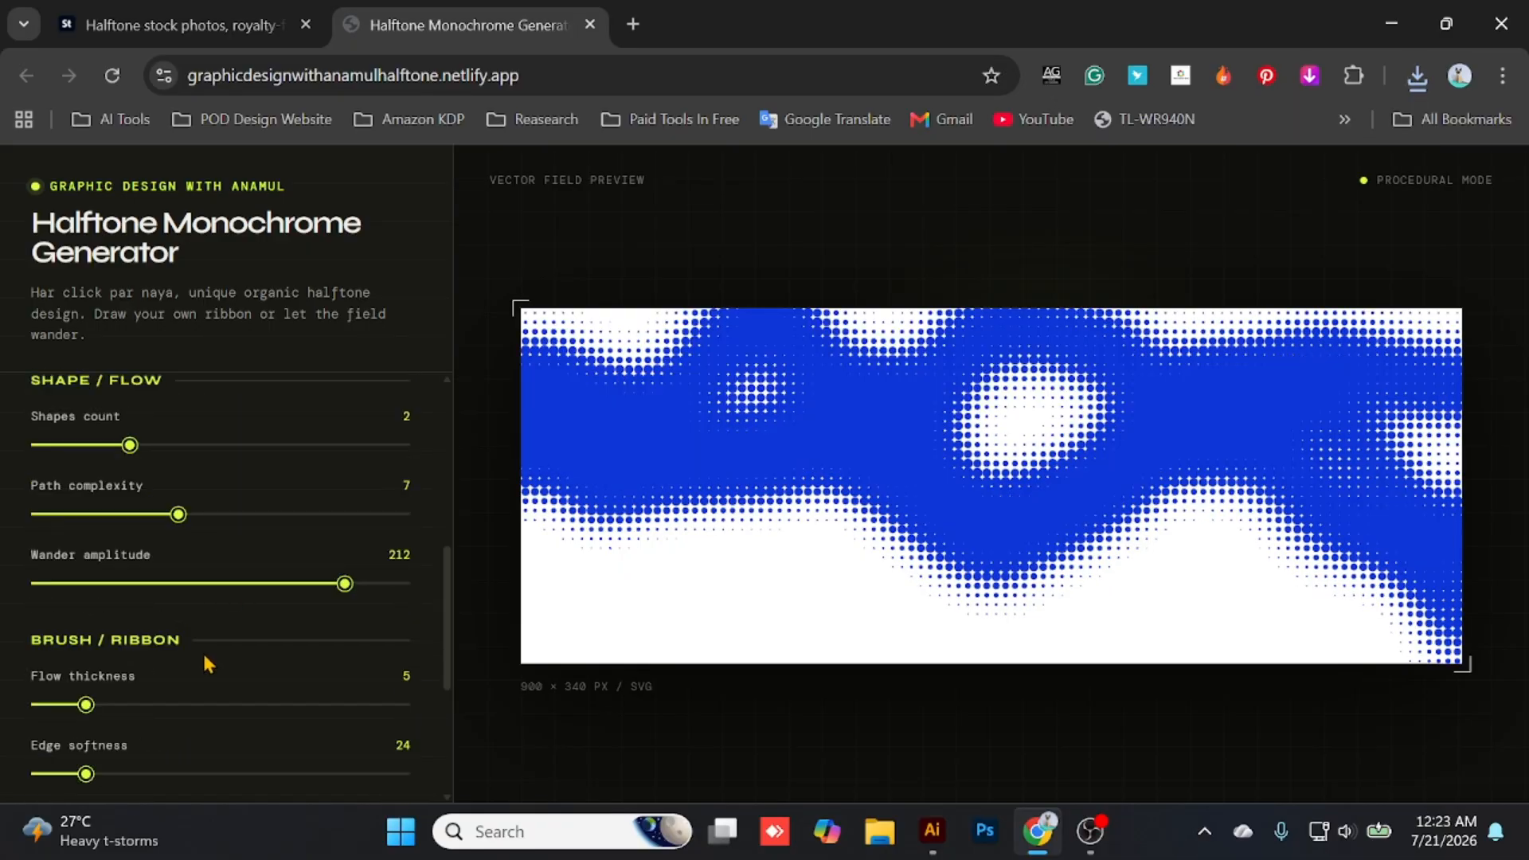
drag(163, 518, 229, 526)
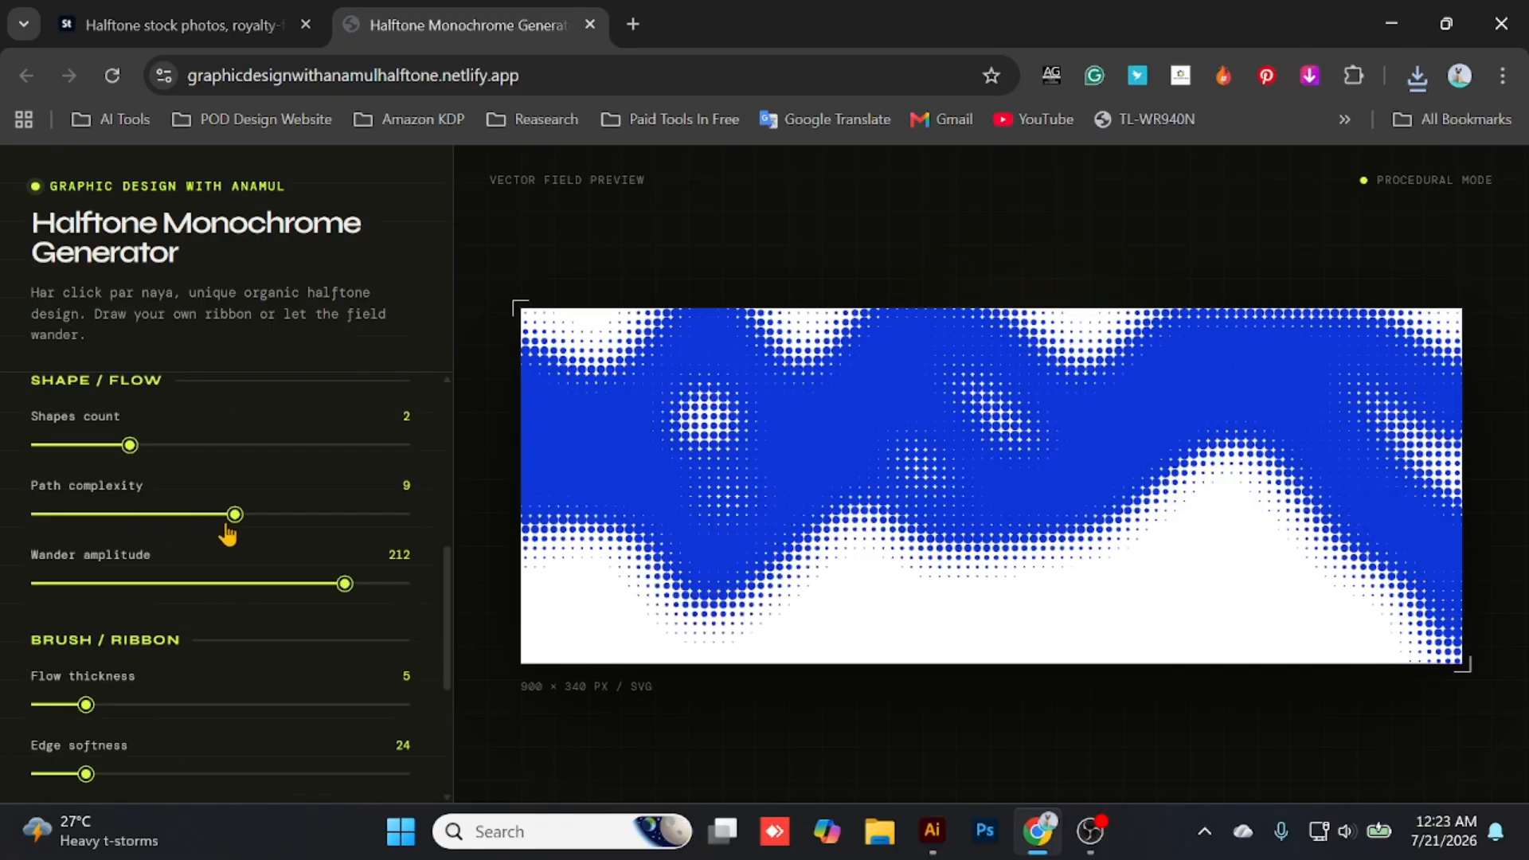
mouse_move(278, 598)
mouse_down()
mouse_move(256, 590)
mouse_move(300, 594)
mouse_up()
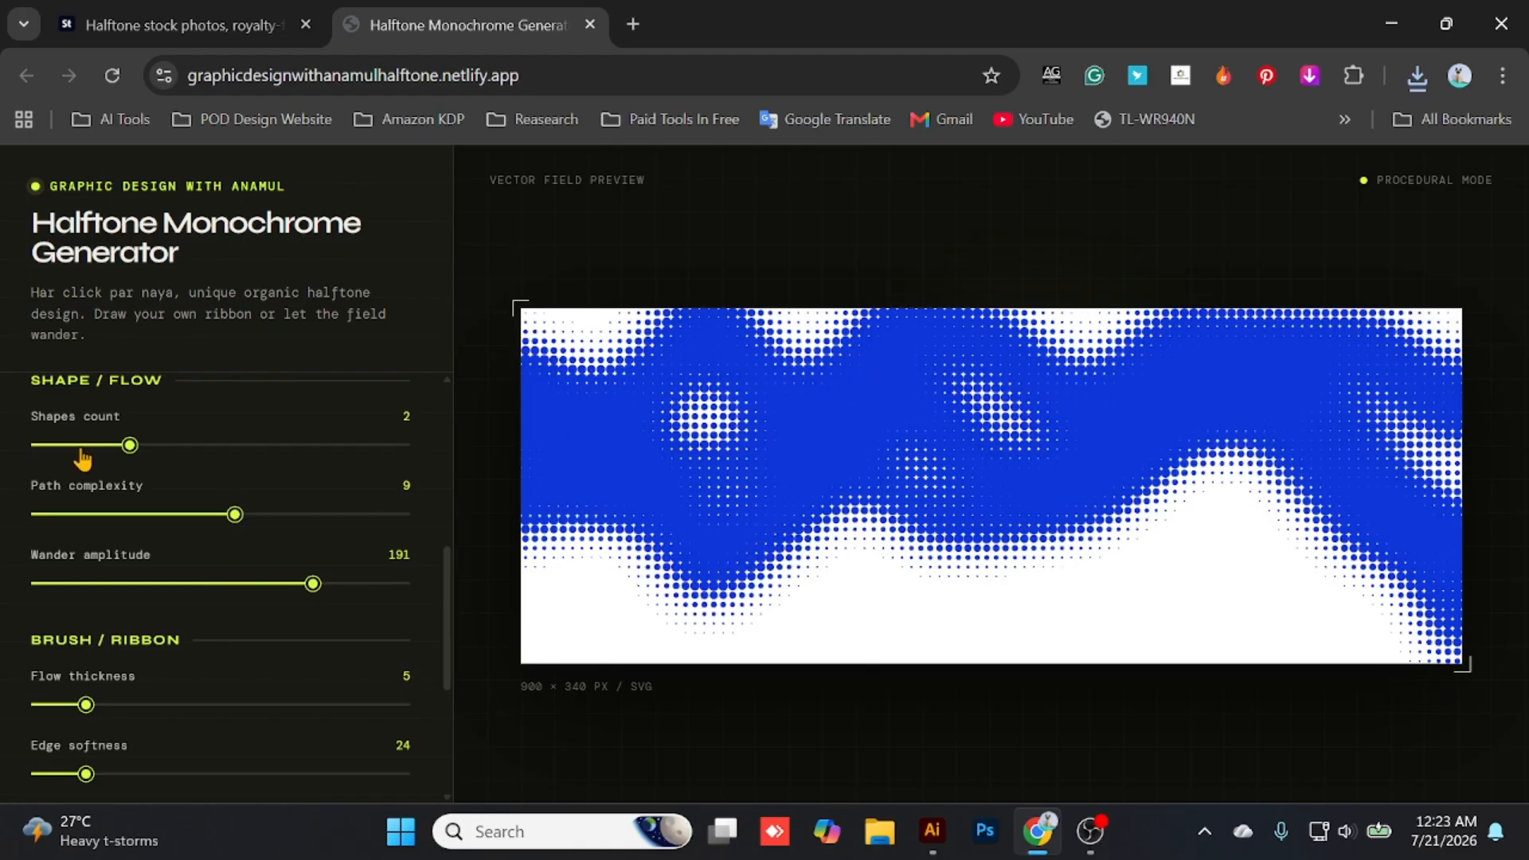
- Set the flow thickness to 3 and download the random flow design as an SVG for Illustrator
mouse_move(97, 450)
mouse_down()
mouse_move(69, 454)
mouse_move(103, 456)
mouse_up()
drag(97, 706, 51, 708)
scroll(205, 686, down, 4)
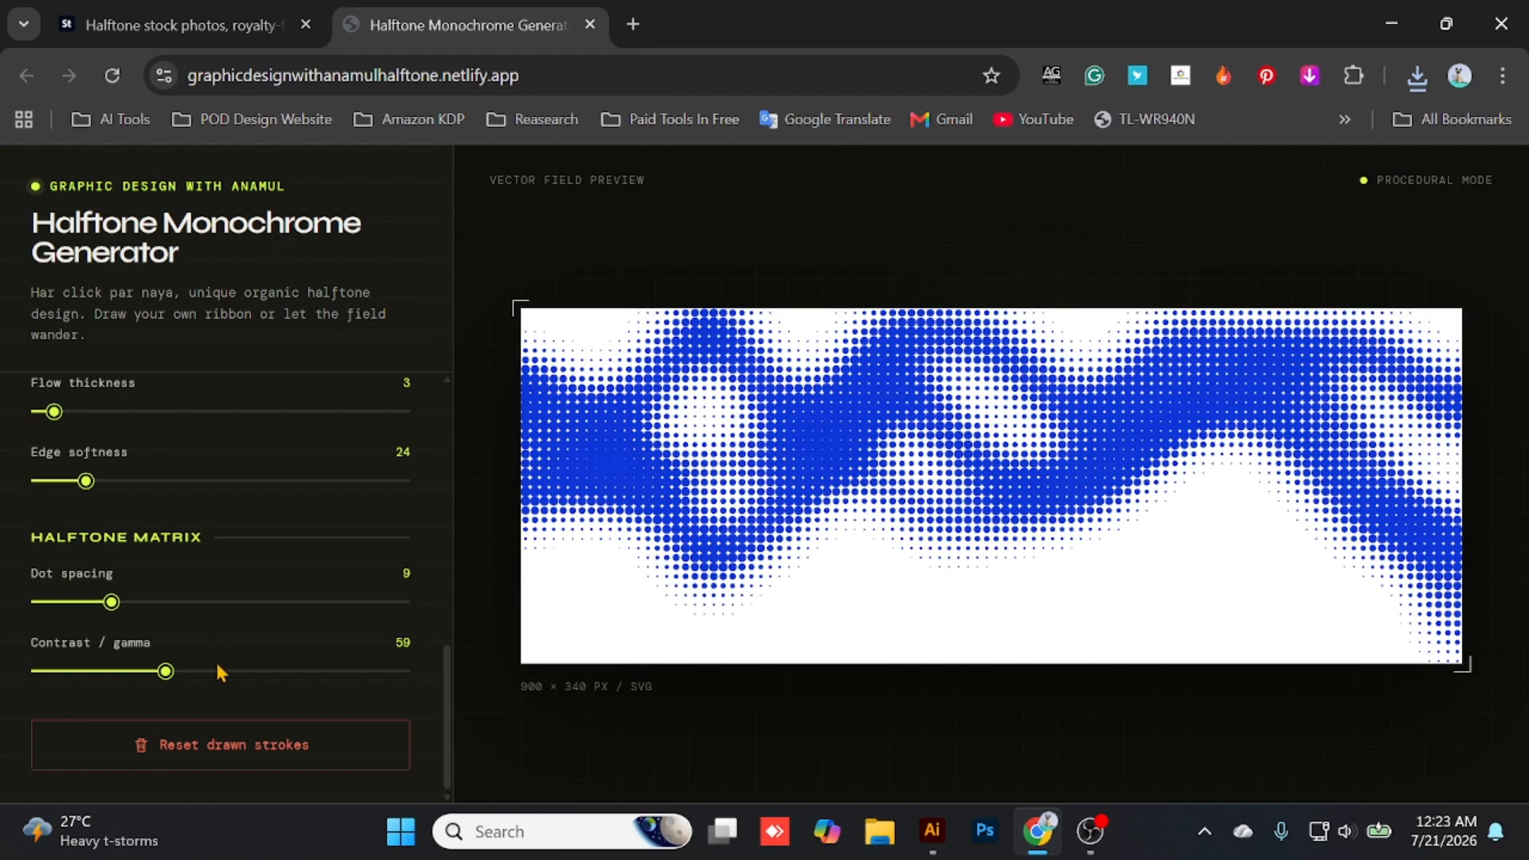
scroll(219, 673, up, 10)
click(211, 490)
scroll(239, 573, down, 4)
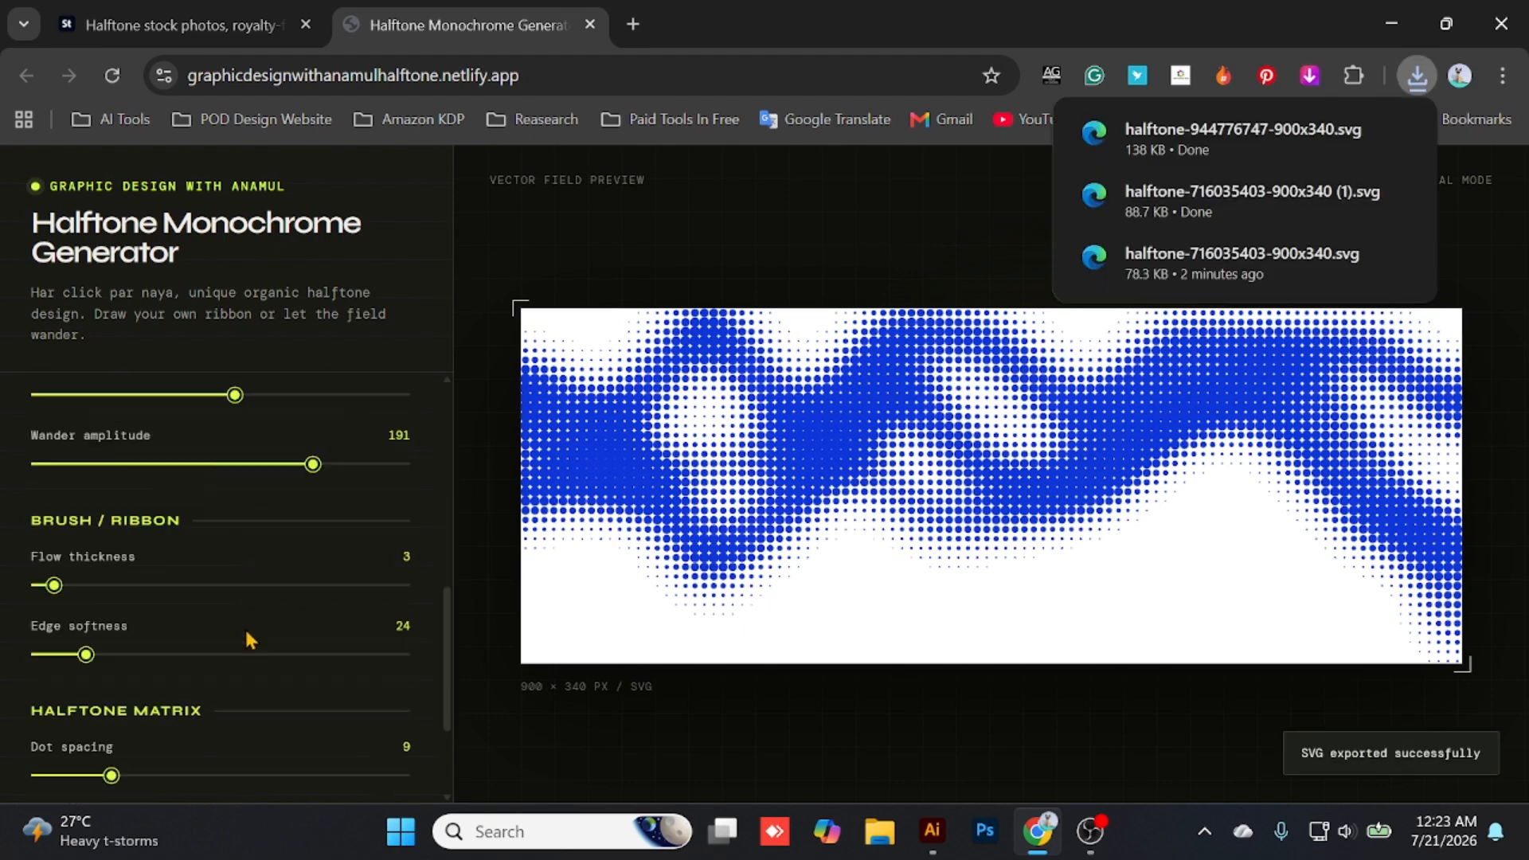
- Generate several more random flow variations with the same settings and export them as SVG files for Illustrator
scroll(199, 635, up, 5)
click(171, 422)
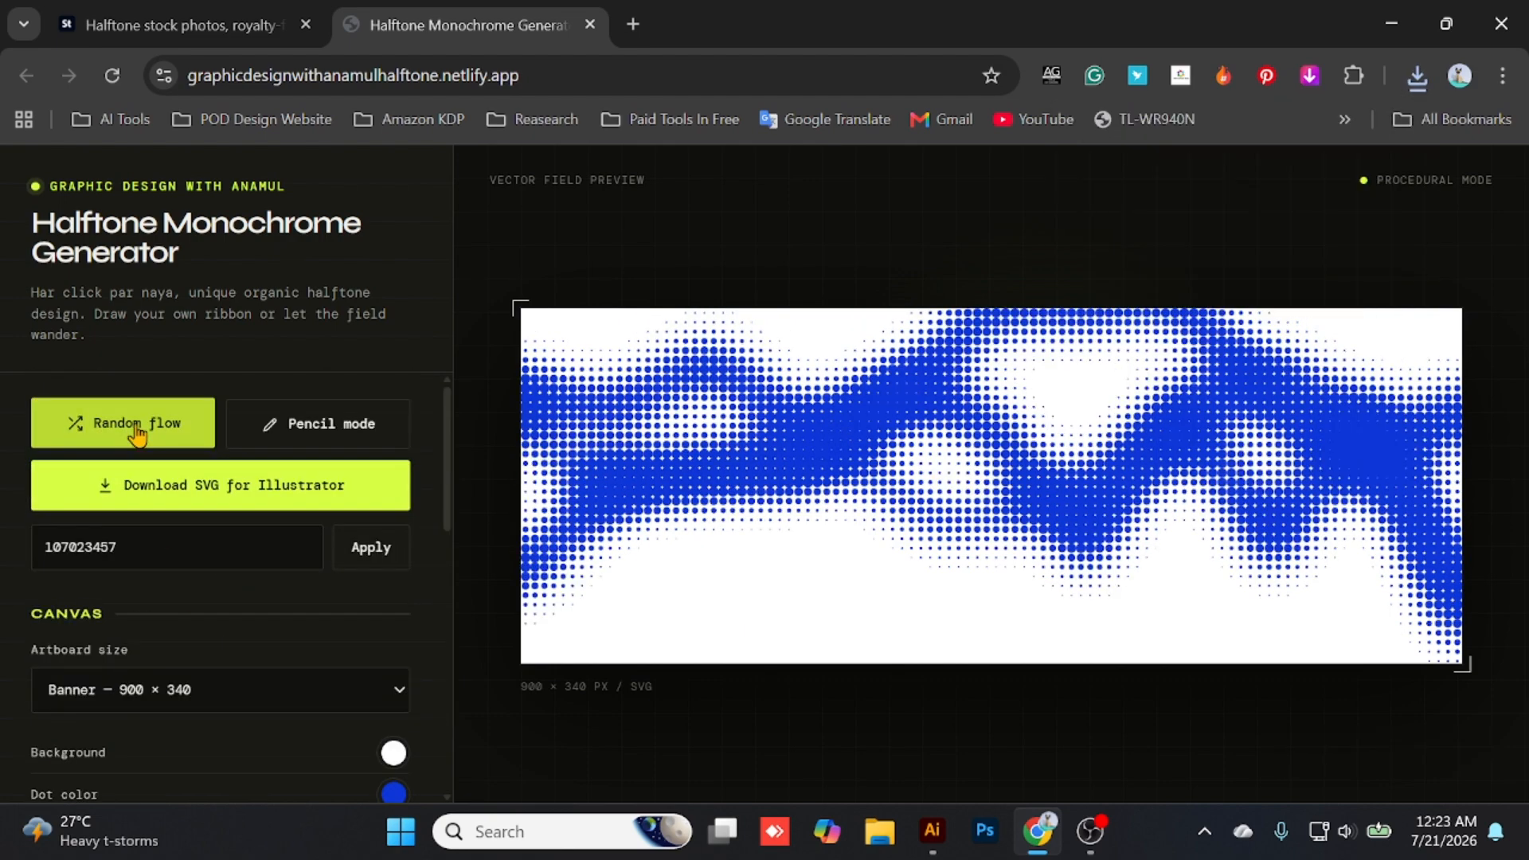
click(199, 485)
click(104, 422)
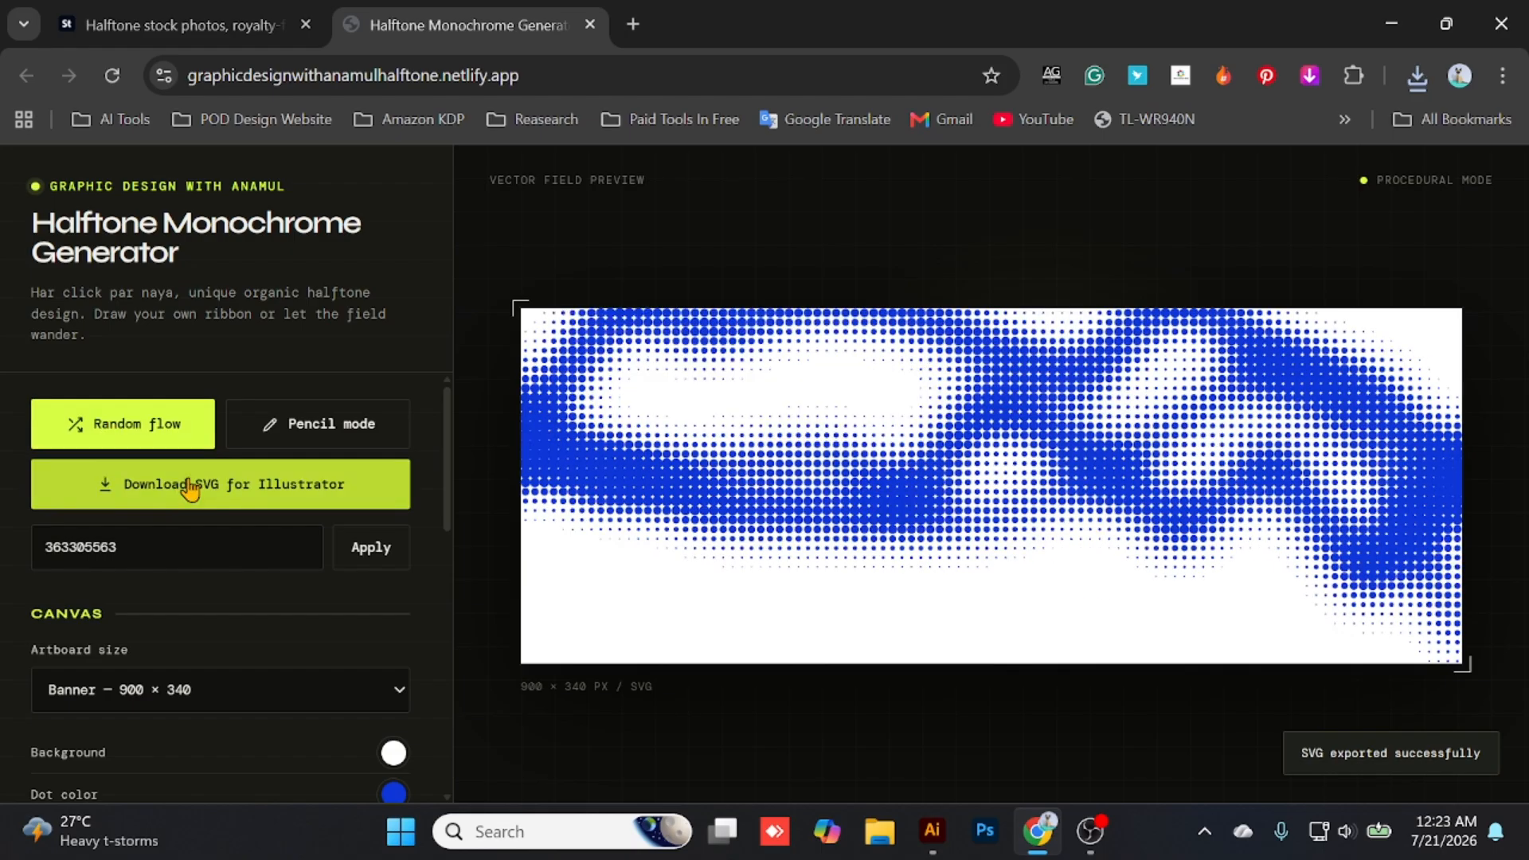
click(93, 422)
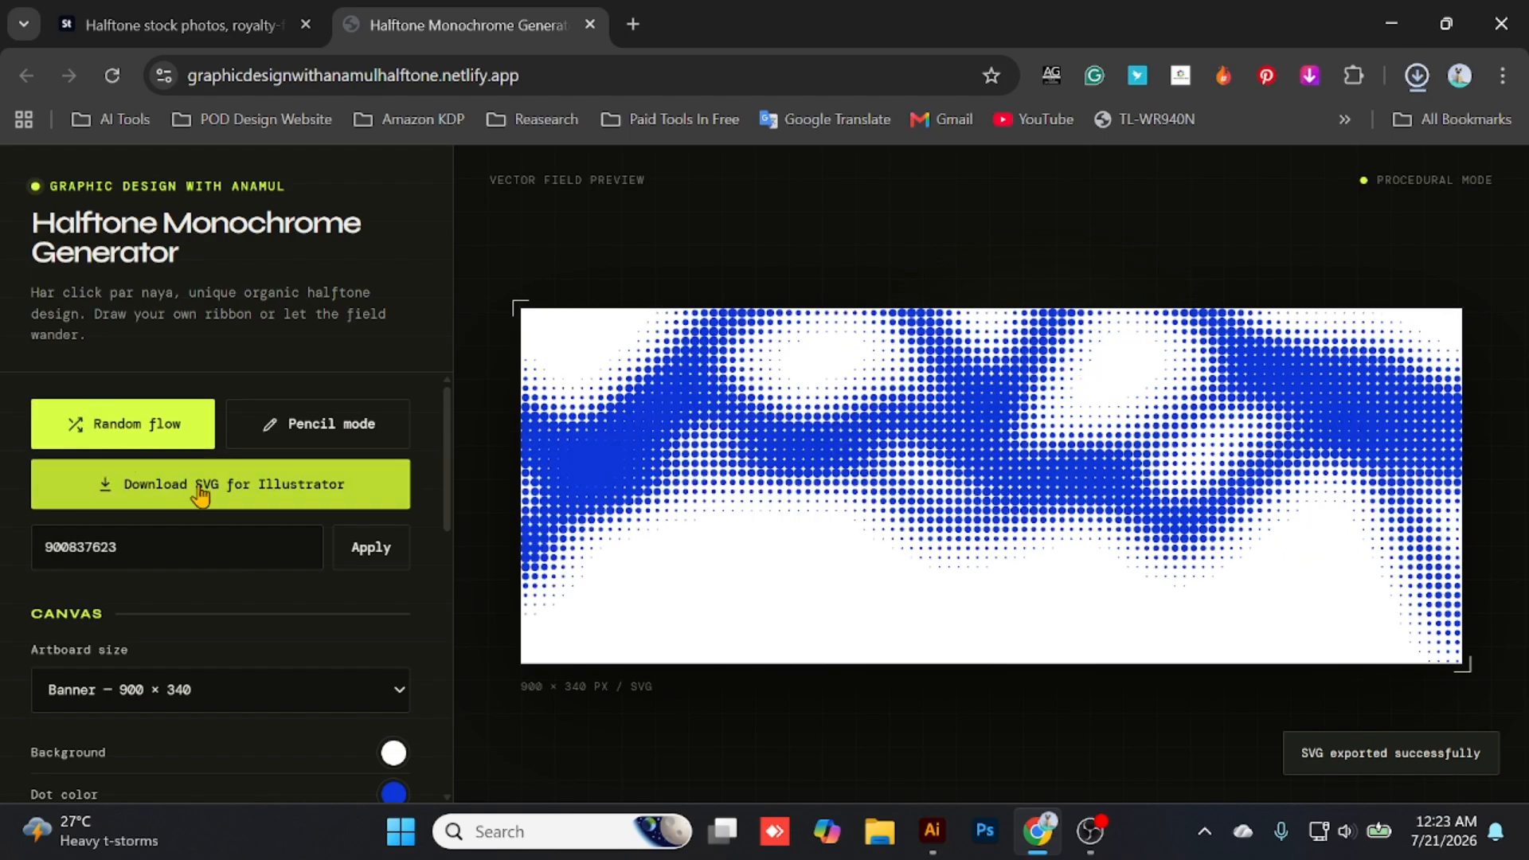
click(134, 420)
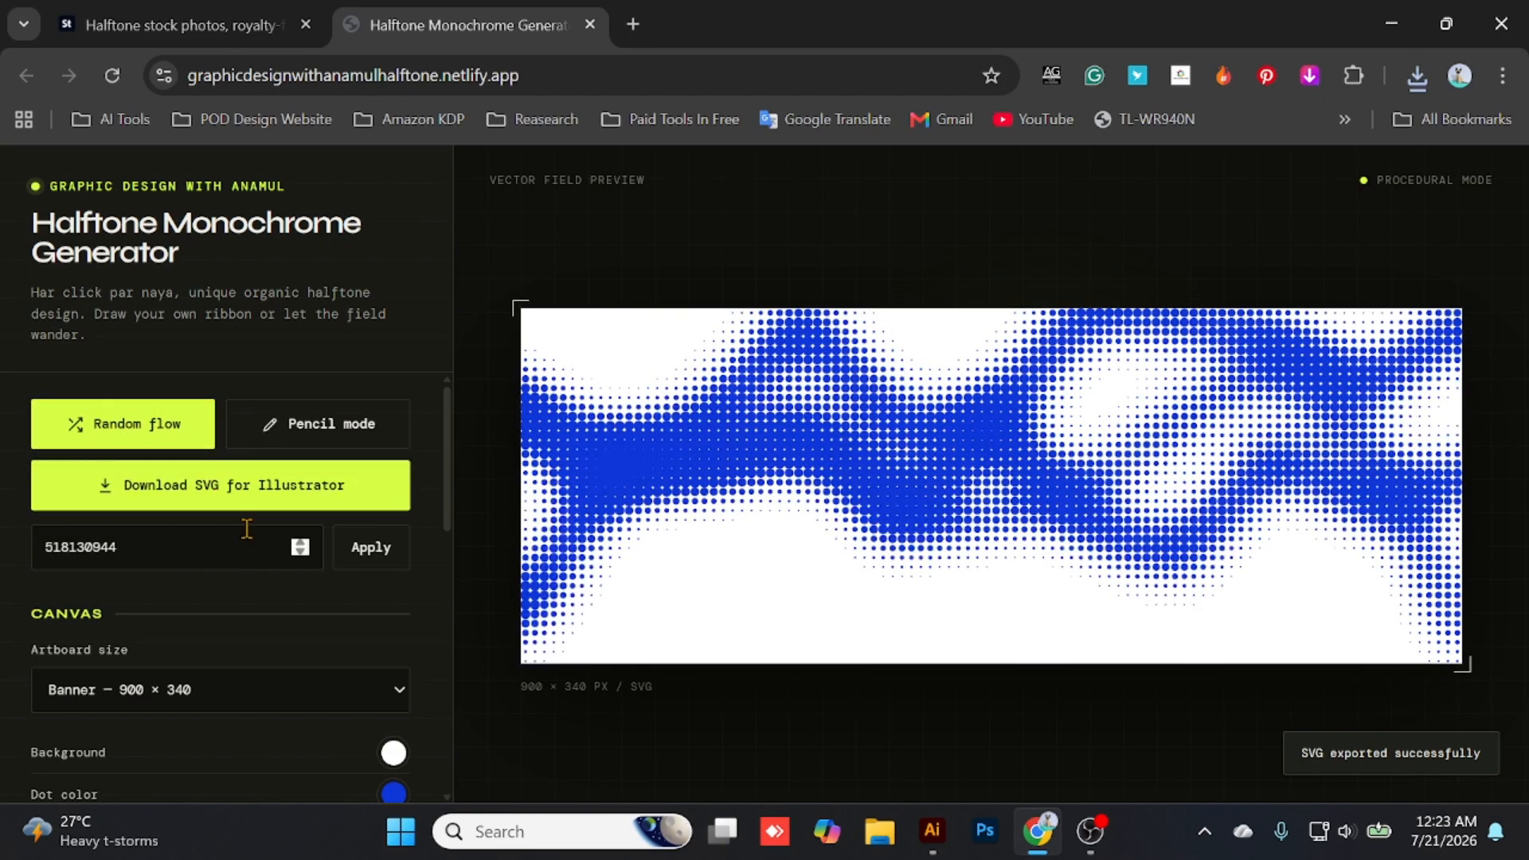
- Generate one more random flow variation, download it as an SVG for Illustrator, and check the file in its download folder
click(127, 438)
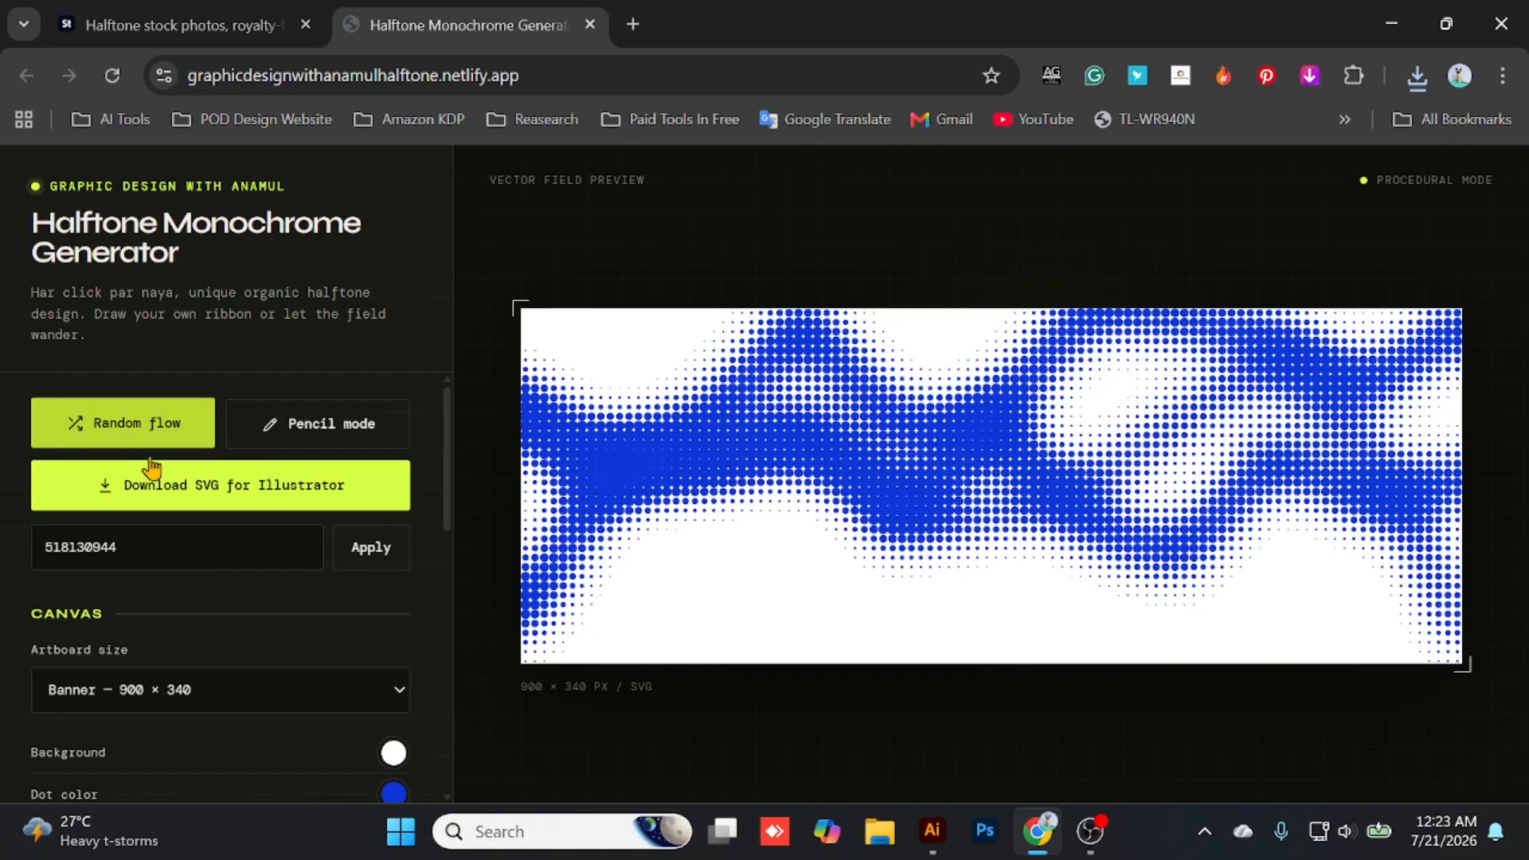
click(255, 502)
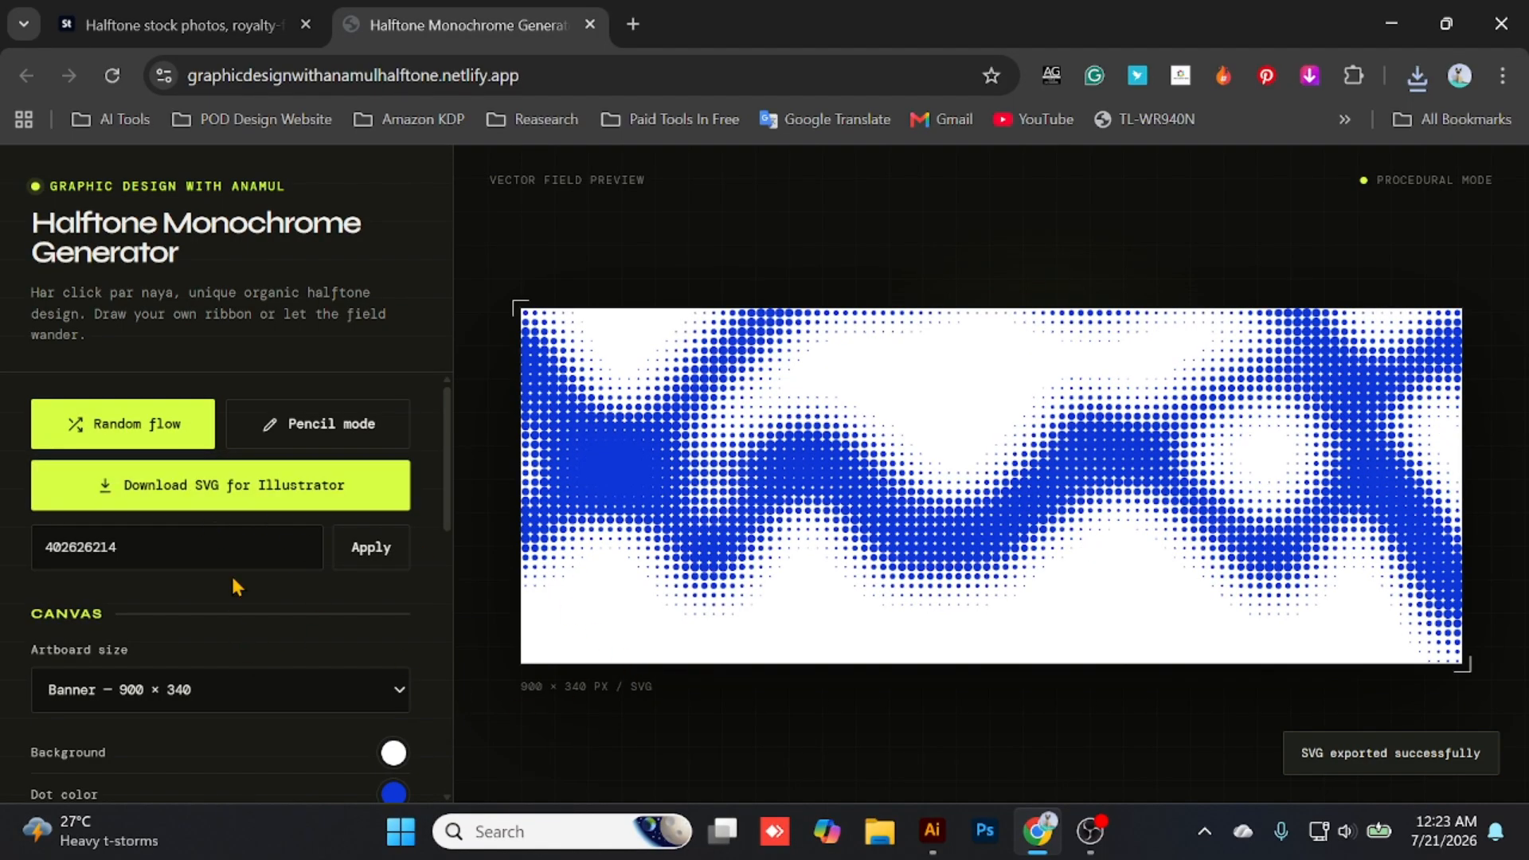
click(1415, 76)
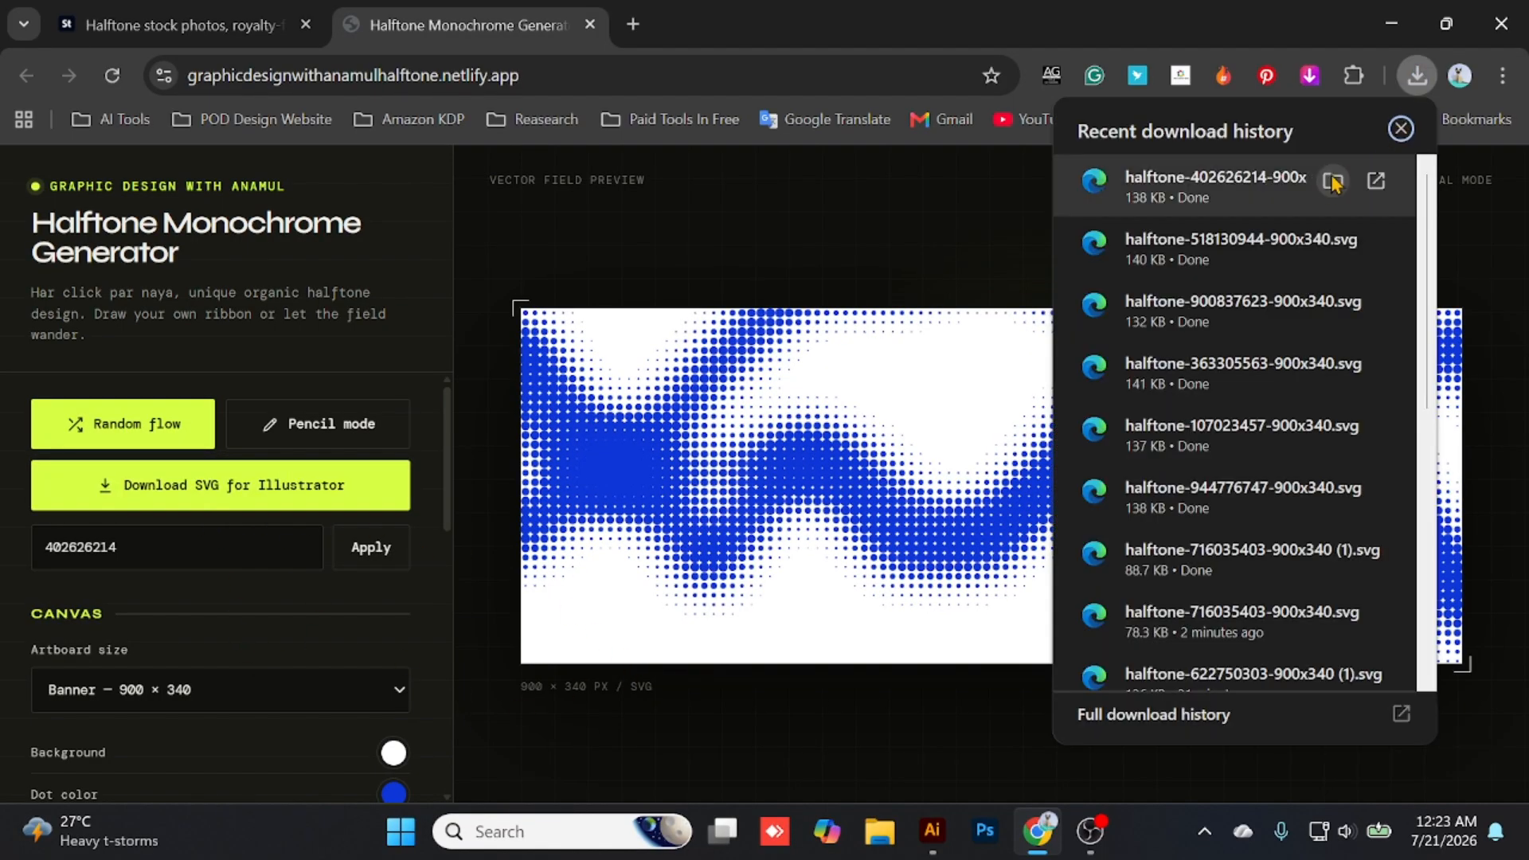
click(1346, 188)
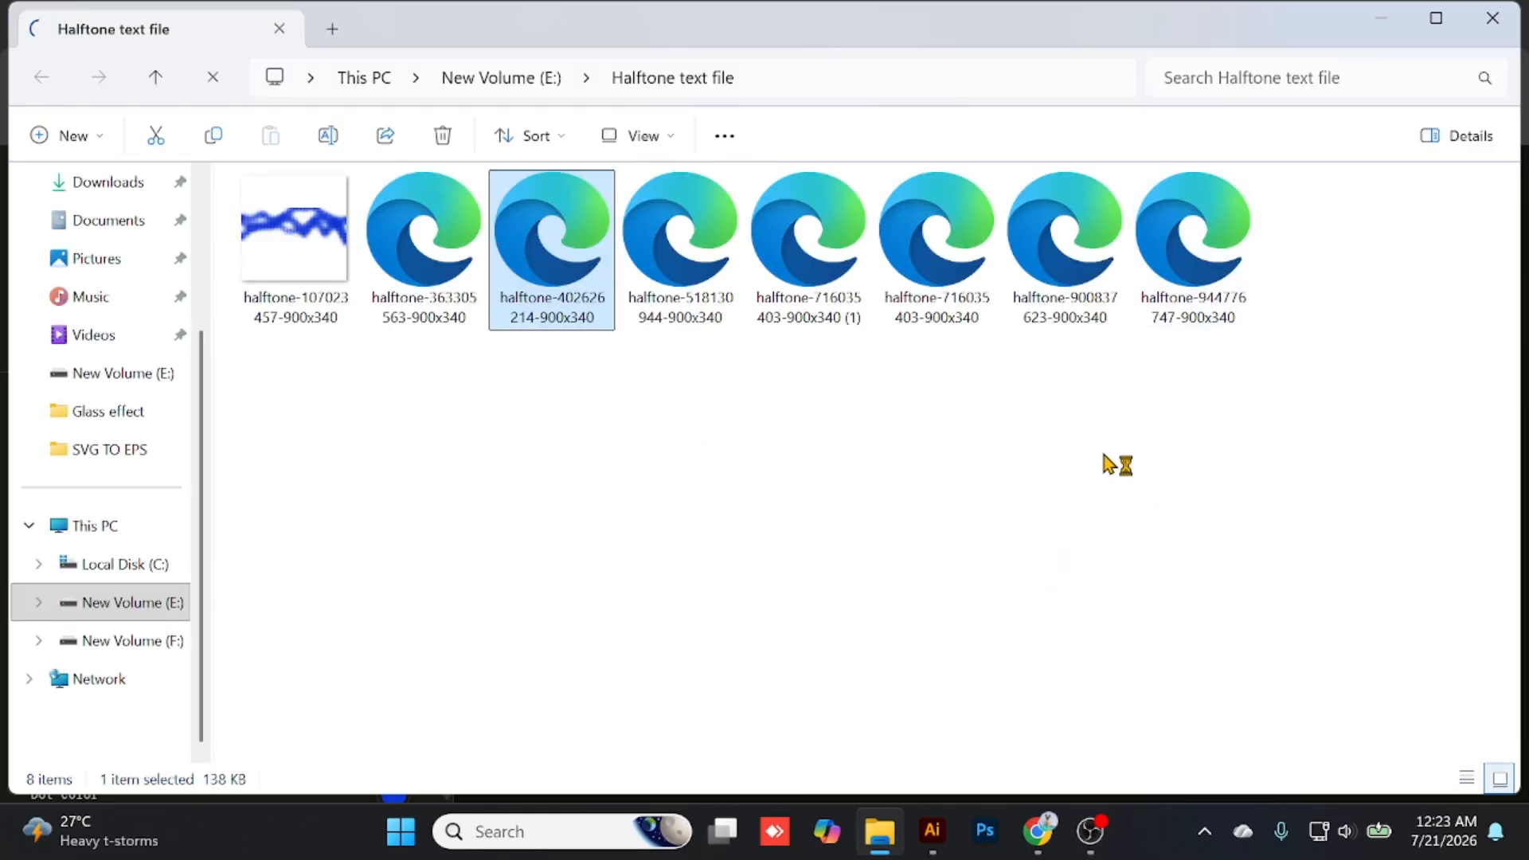
click(1487, 20)
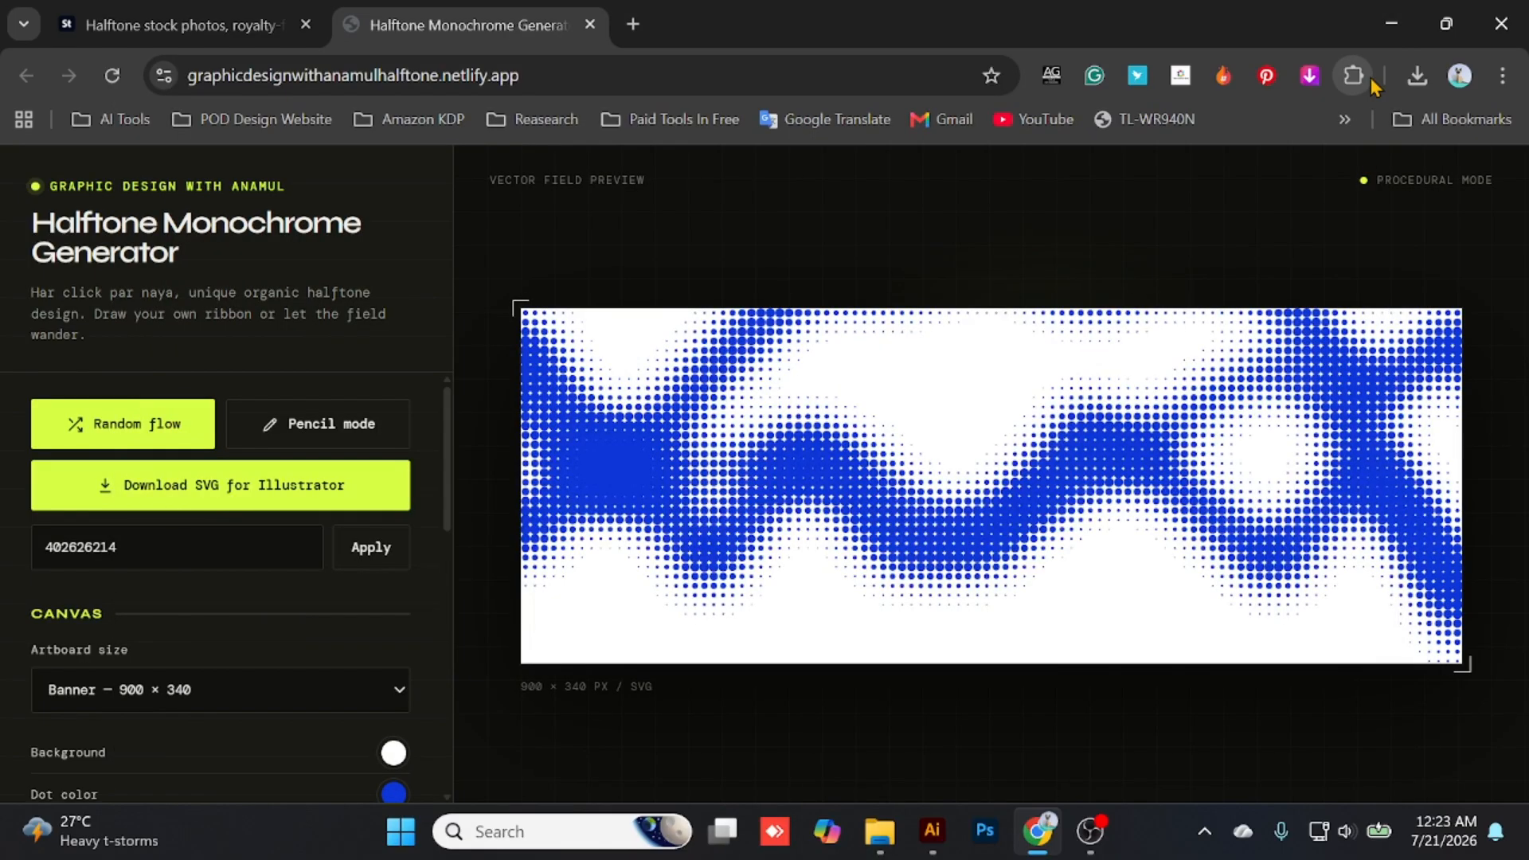
- Switch to Illustrator and run the "all file save batch" script stored on drive E:
click(1392, 15)
click(932, 831)
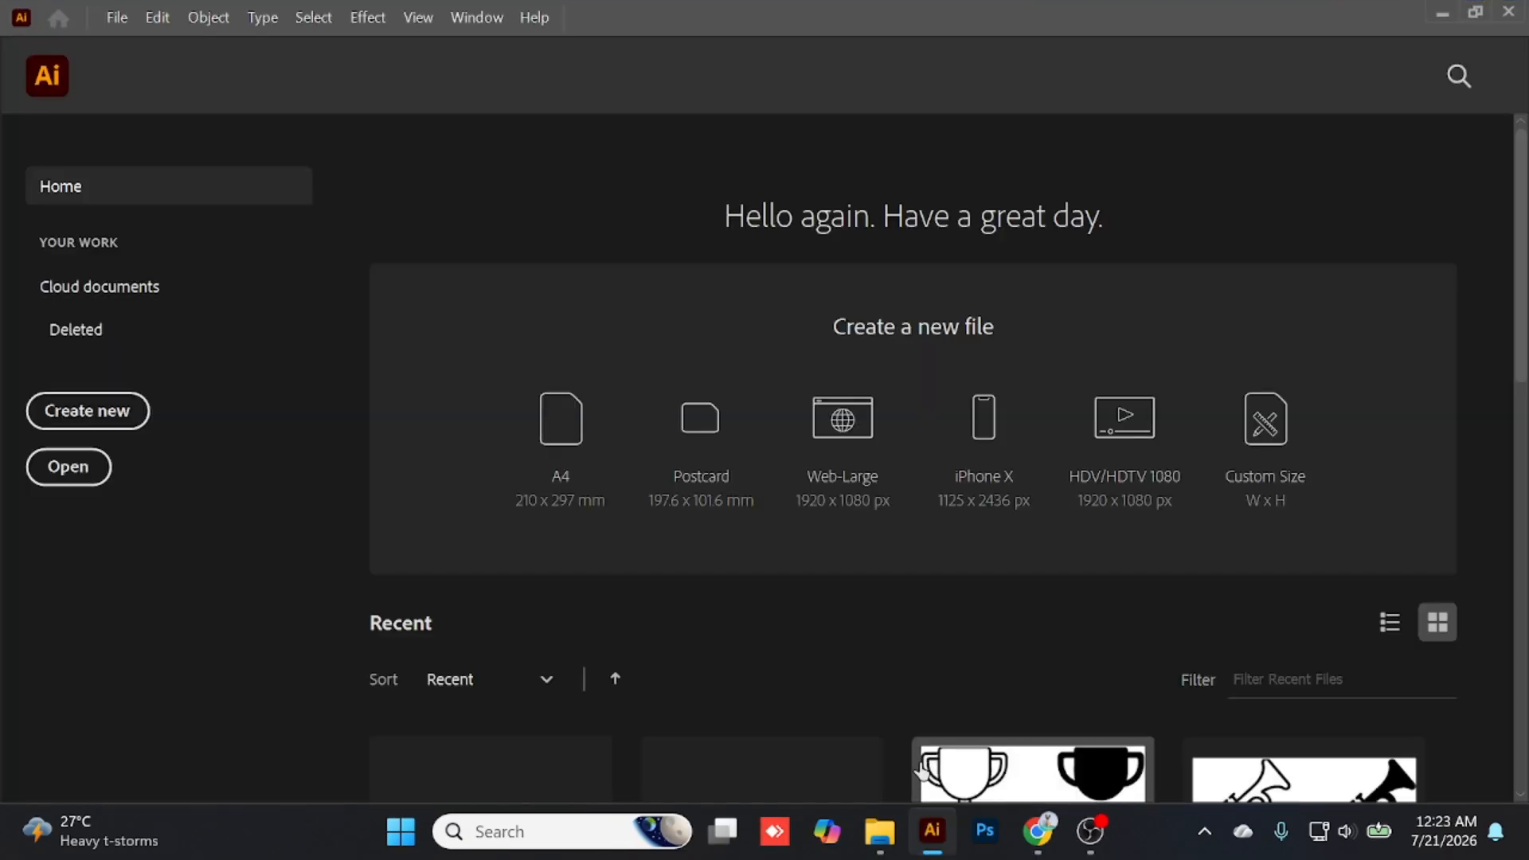
mouse_move(880, 831)
click(900, 728)
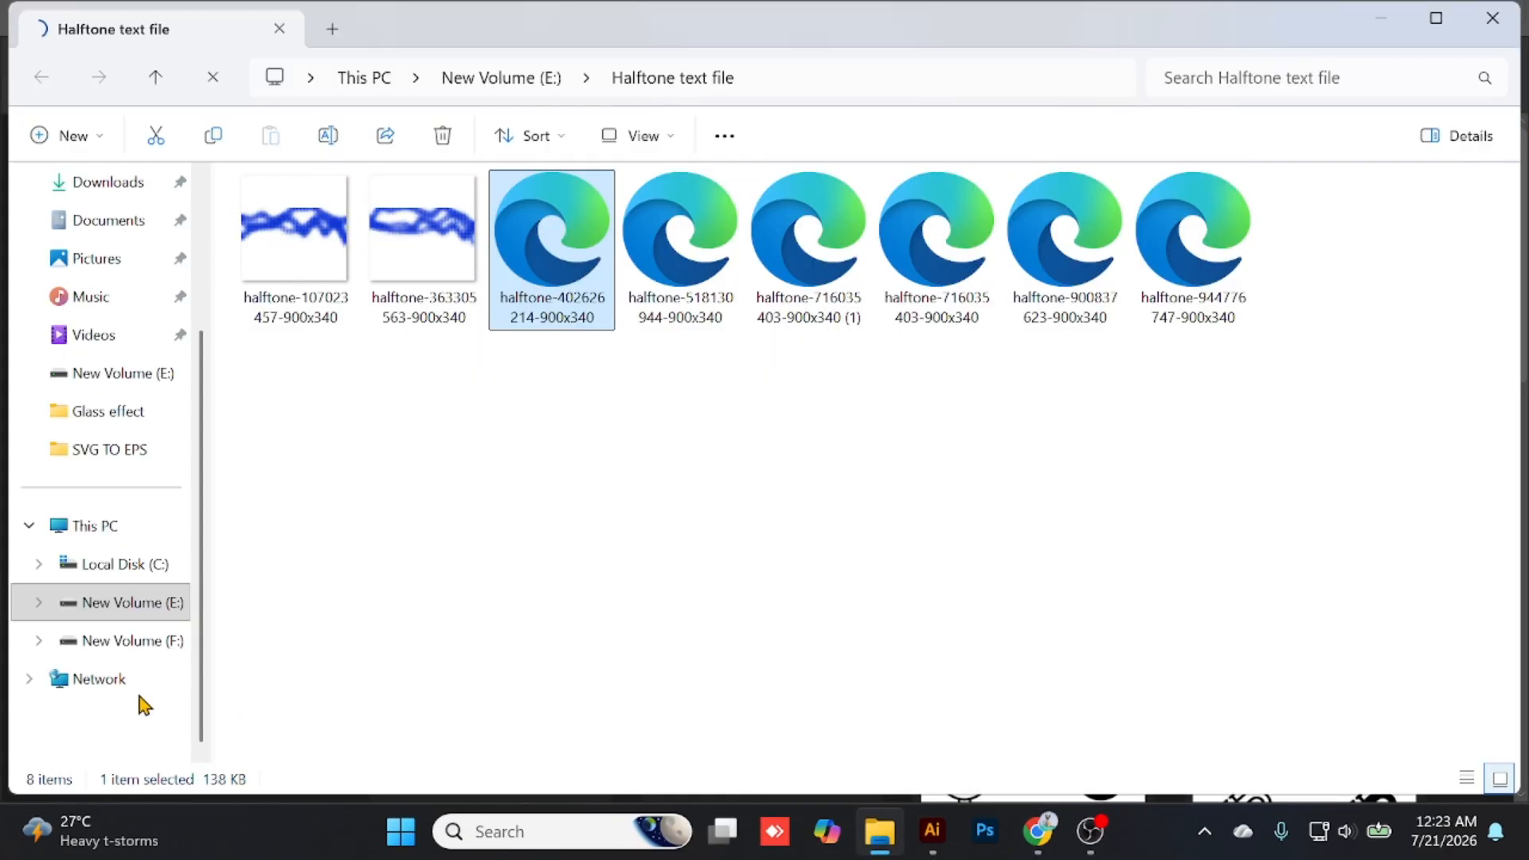
click(151, 611)
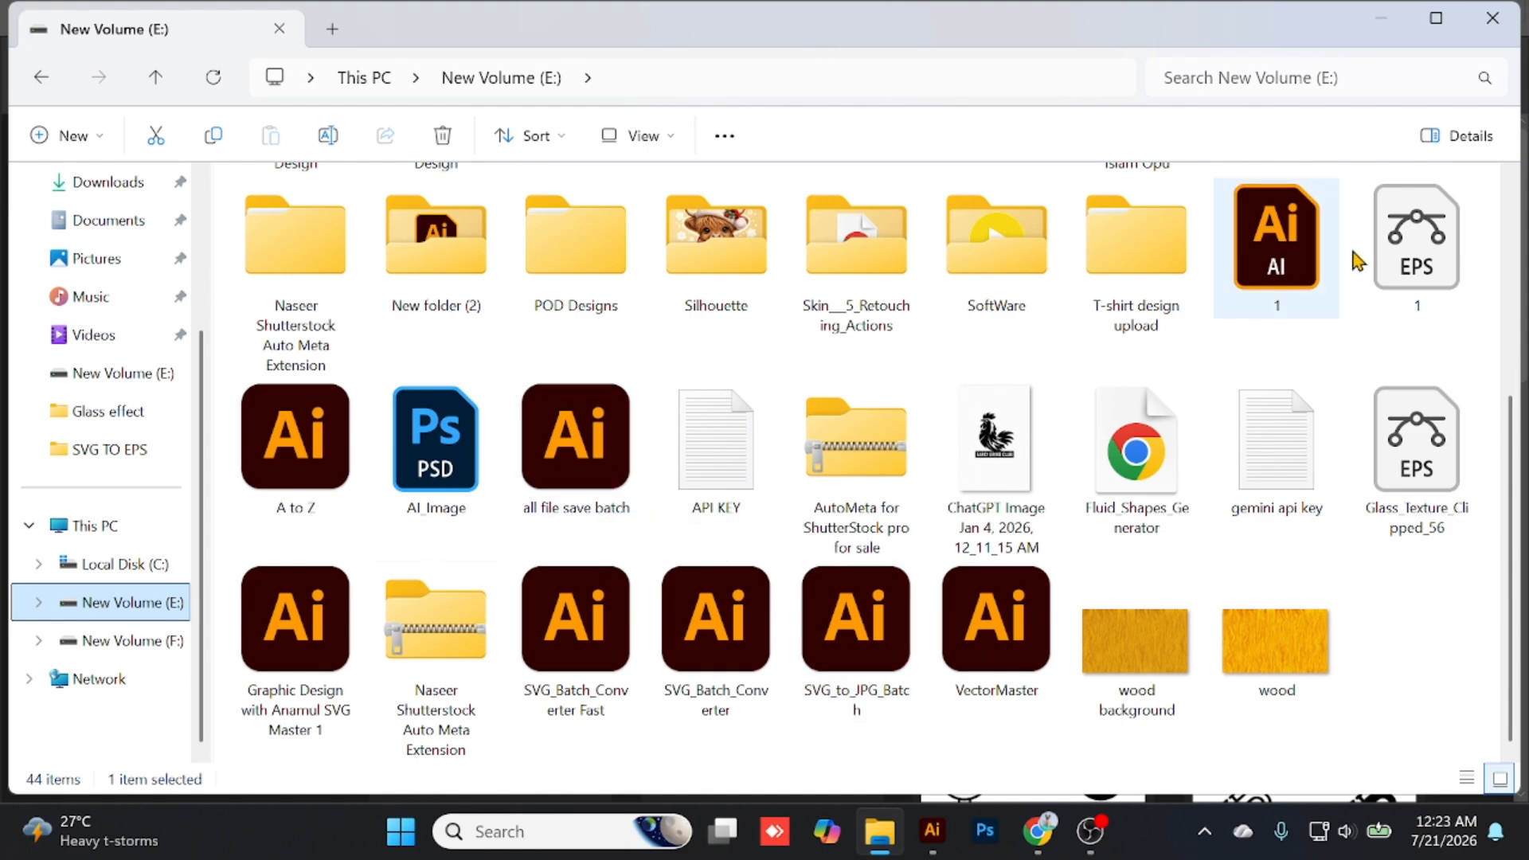
double_click(1276, 239)
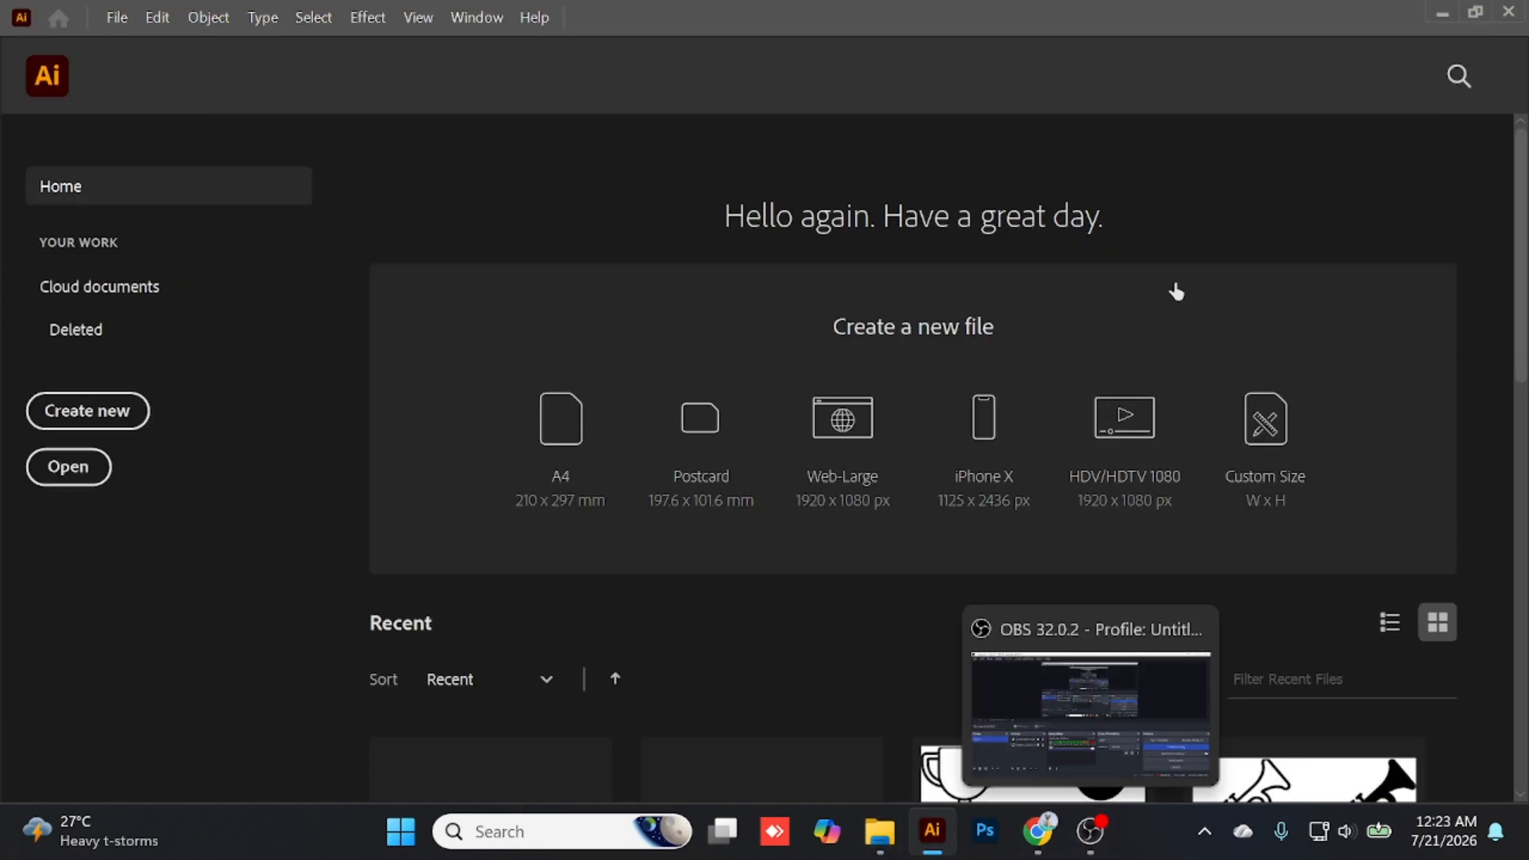
mouse_move(879, 850)
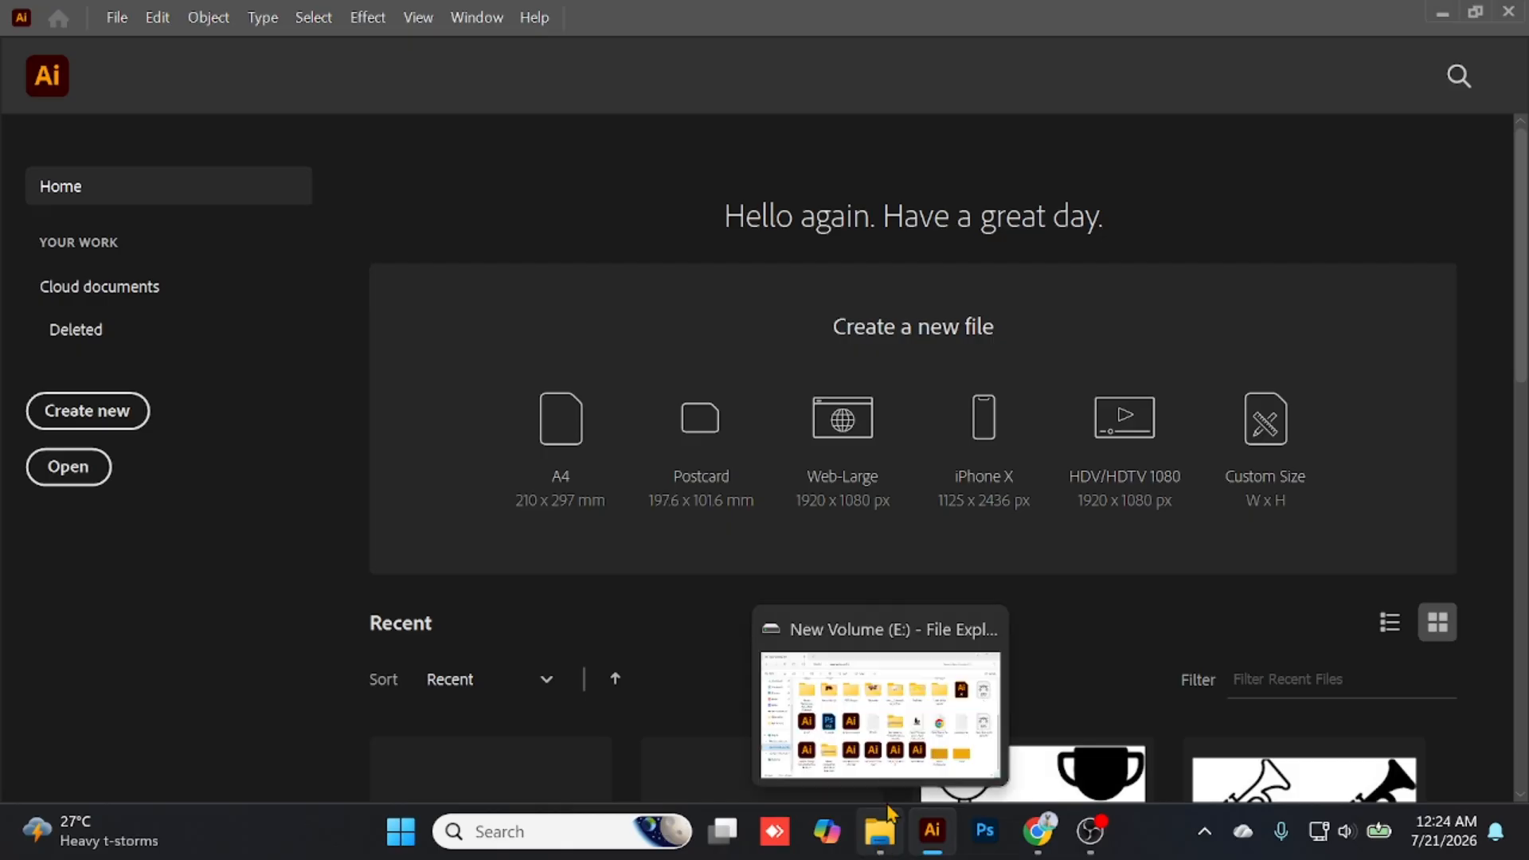
click(882, 717)
click(554, 459)
double_click(555, 465)
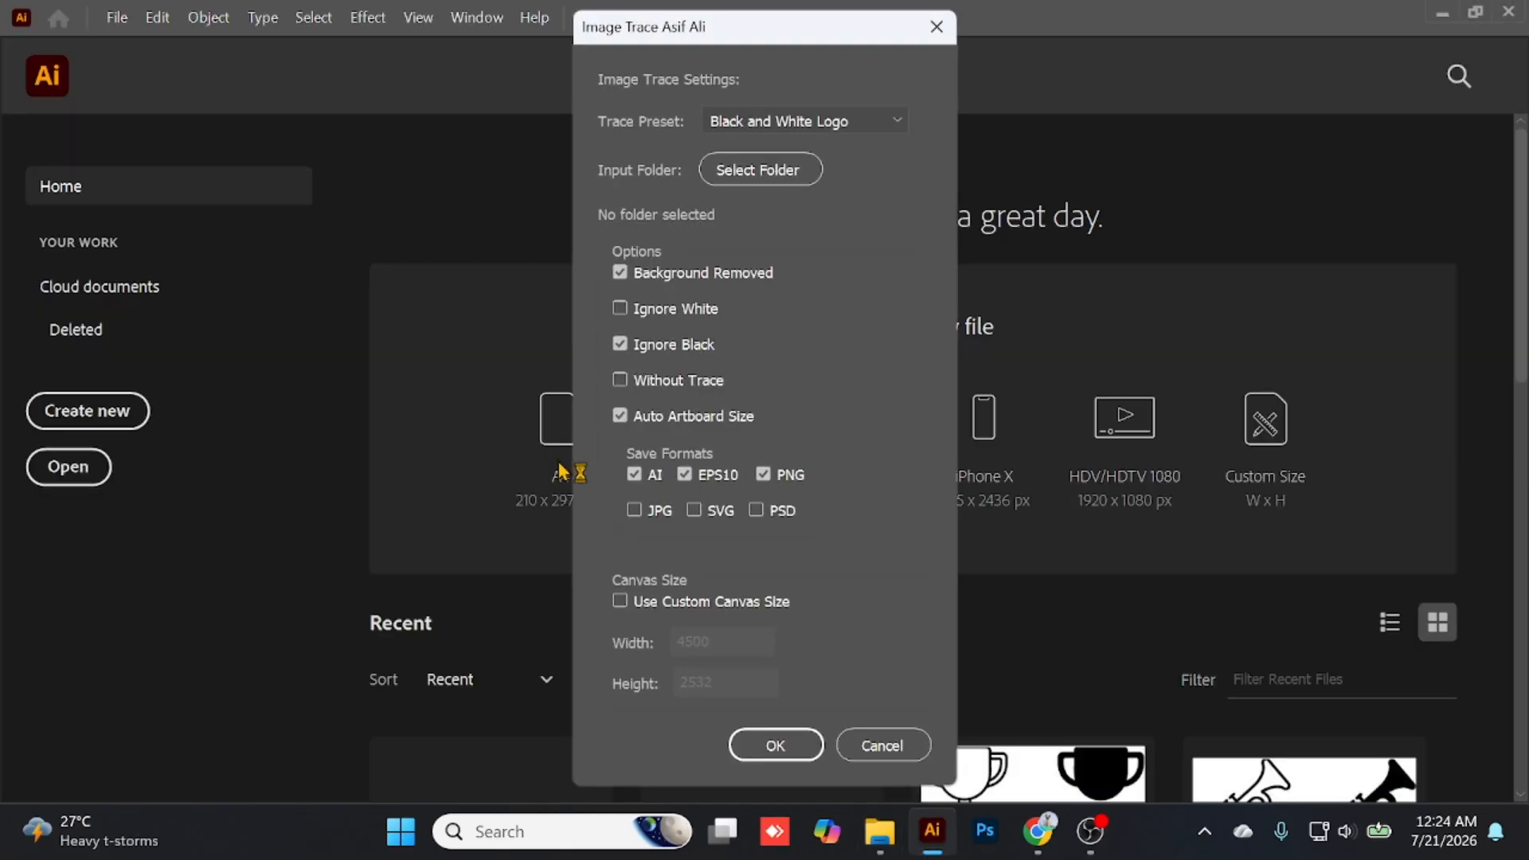
- Copy the path of the "Halftone text file" folder on drive E: and return to the script dialog
mouse_move(880, 836)
click(880, 709)
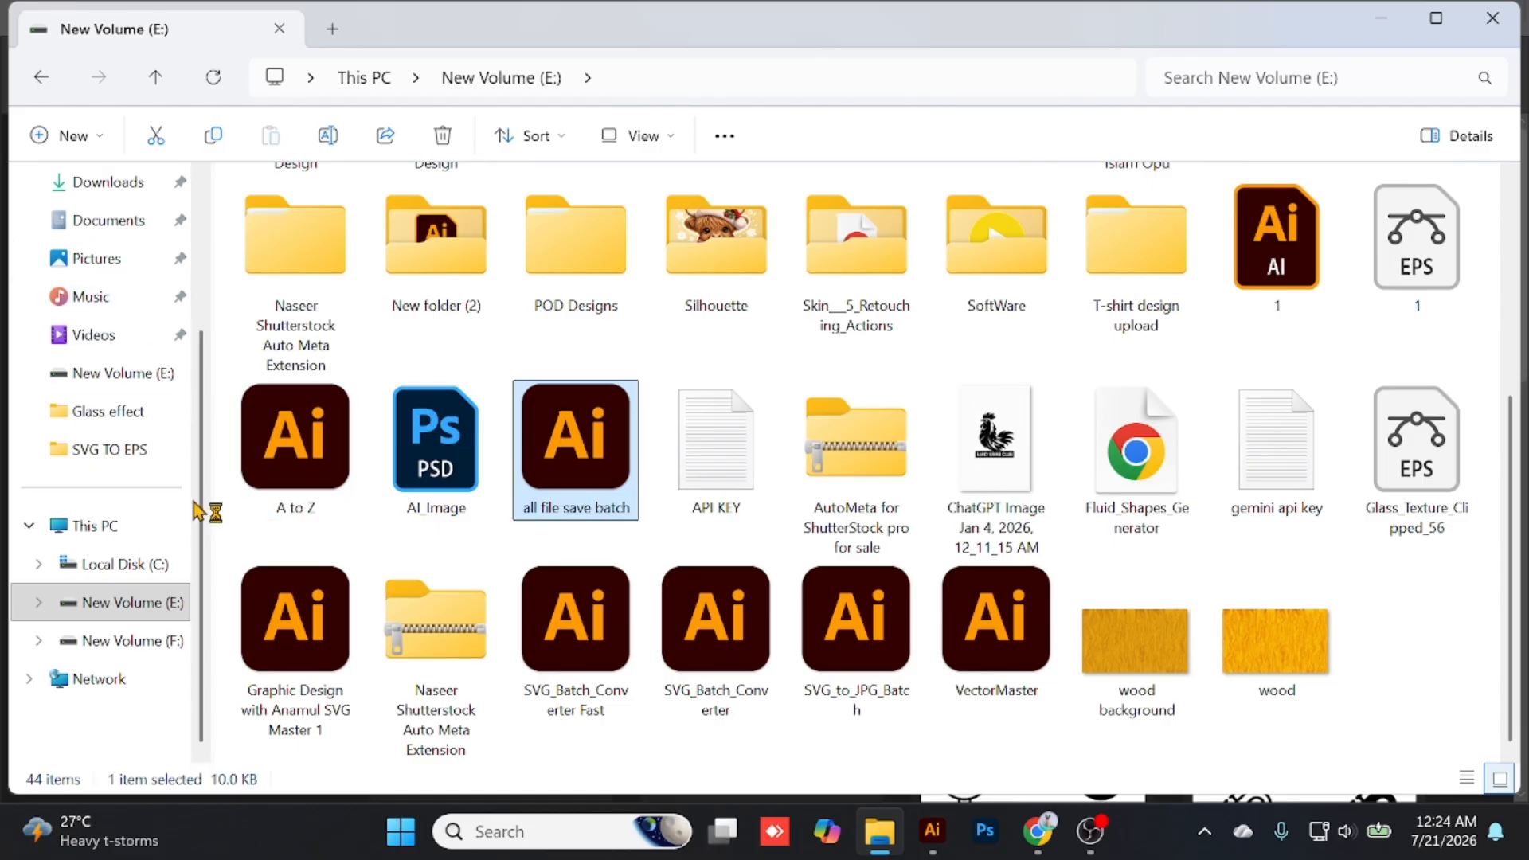
scroll(856, 445, up, 3)
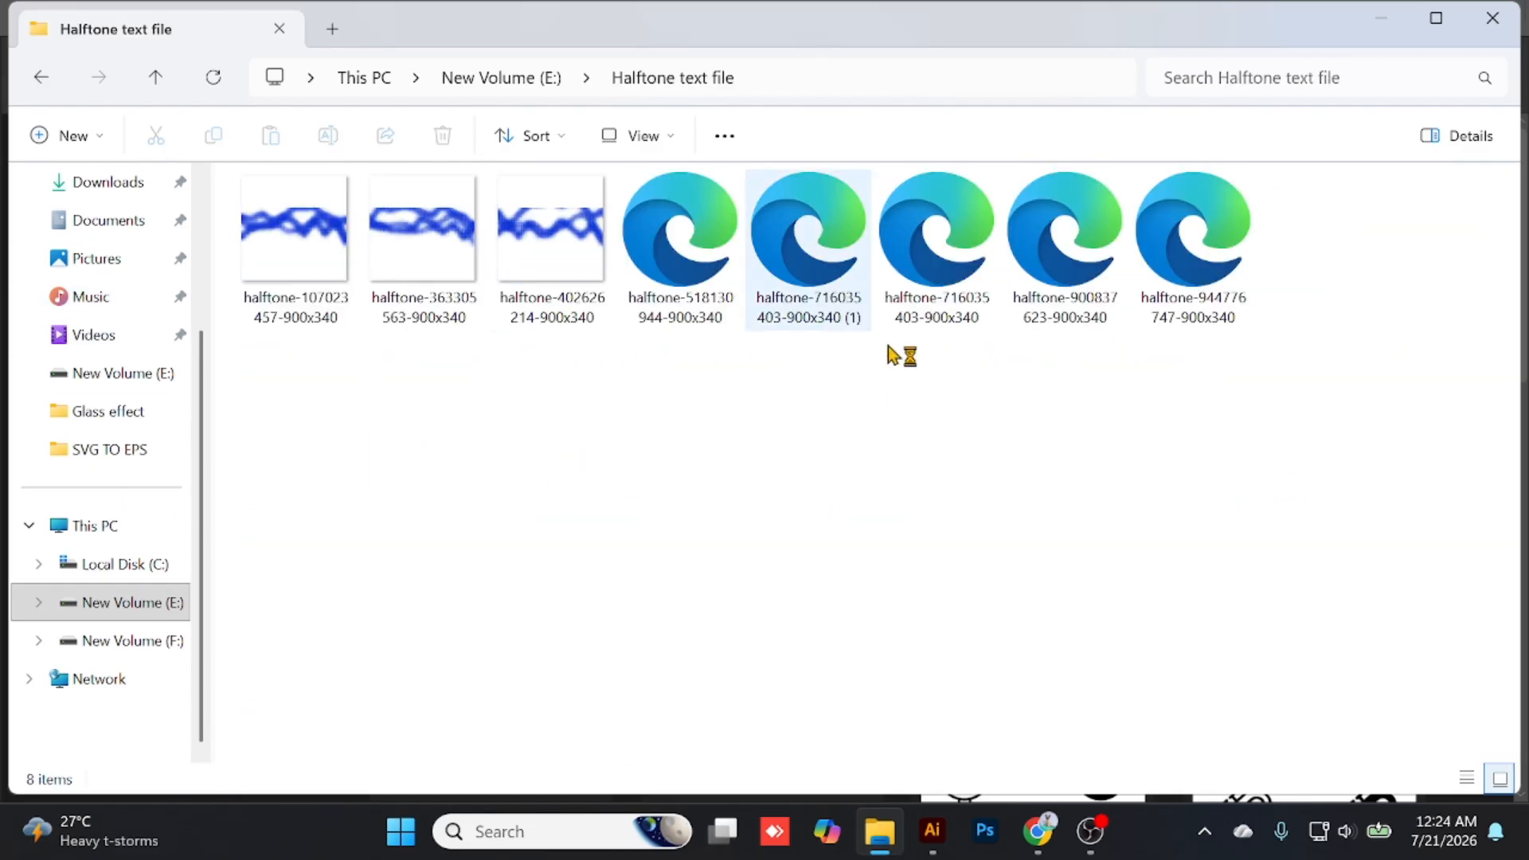
click(796, 73)
key(ctrl+c)
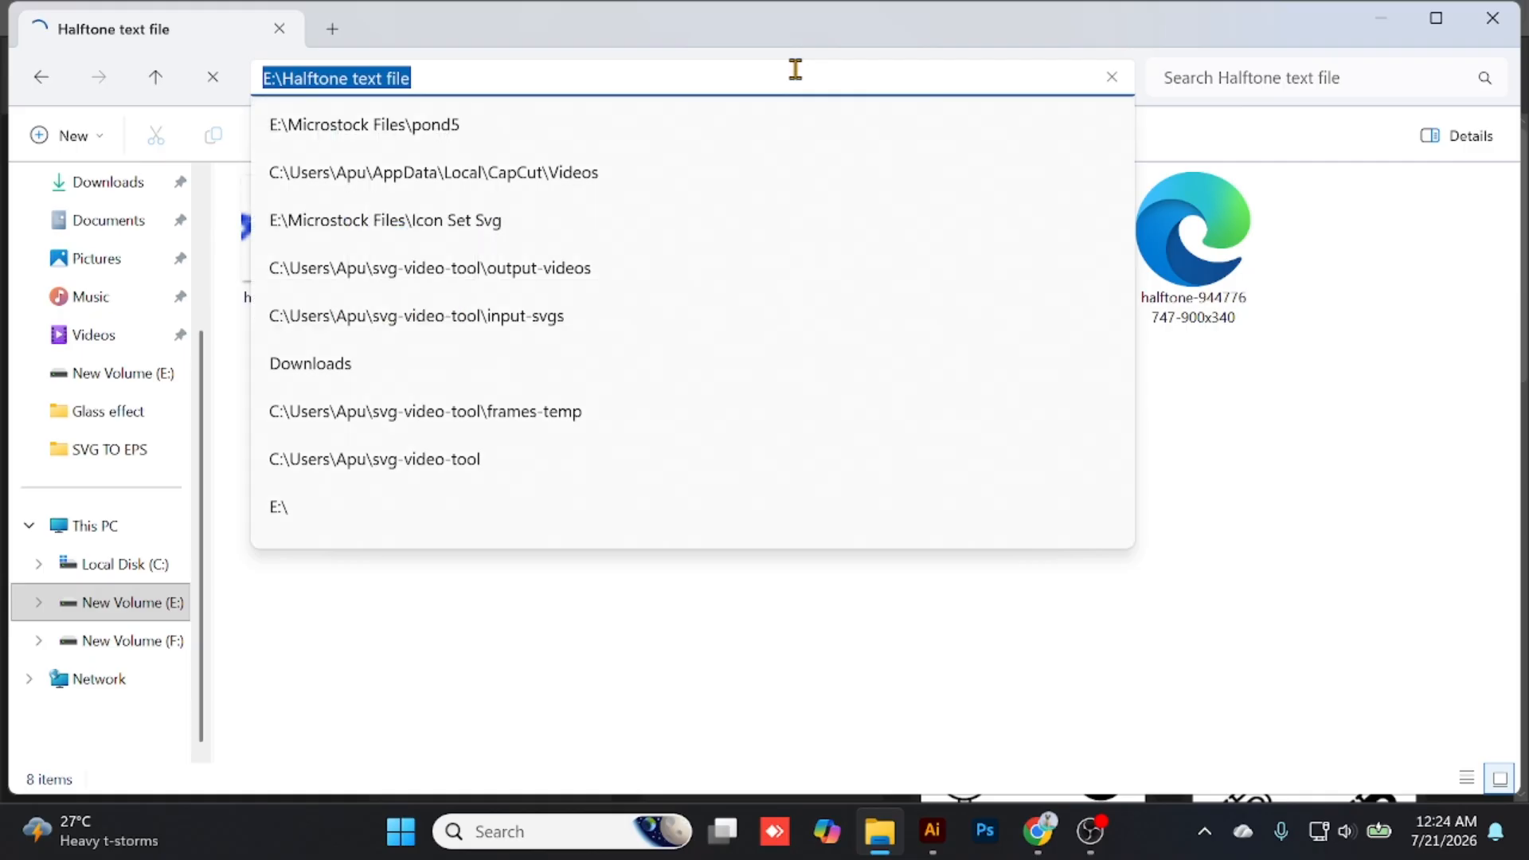
click(1385, 31)
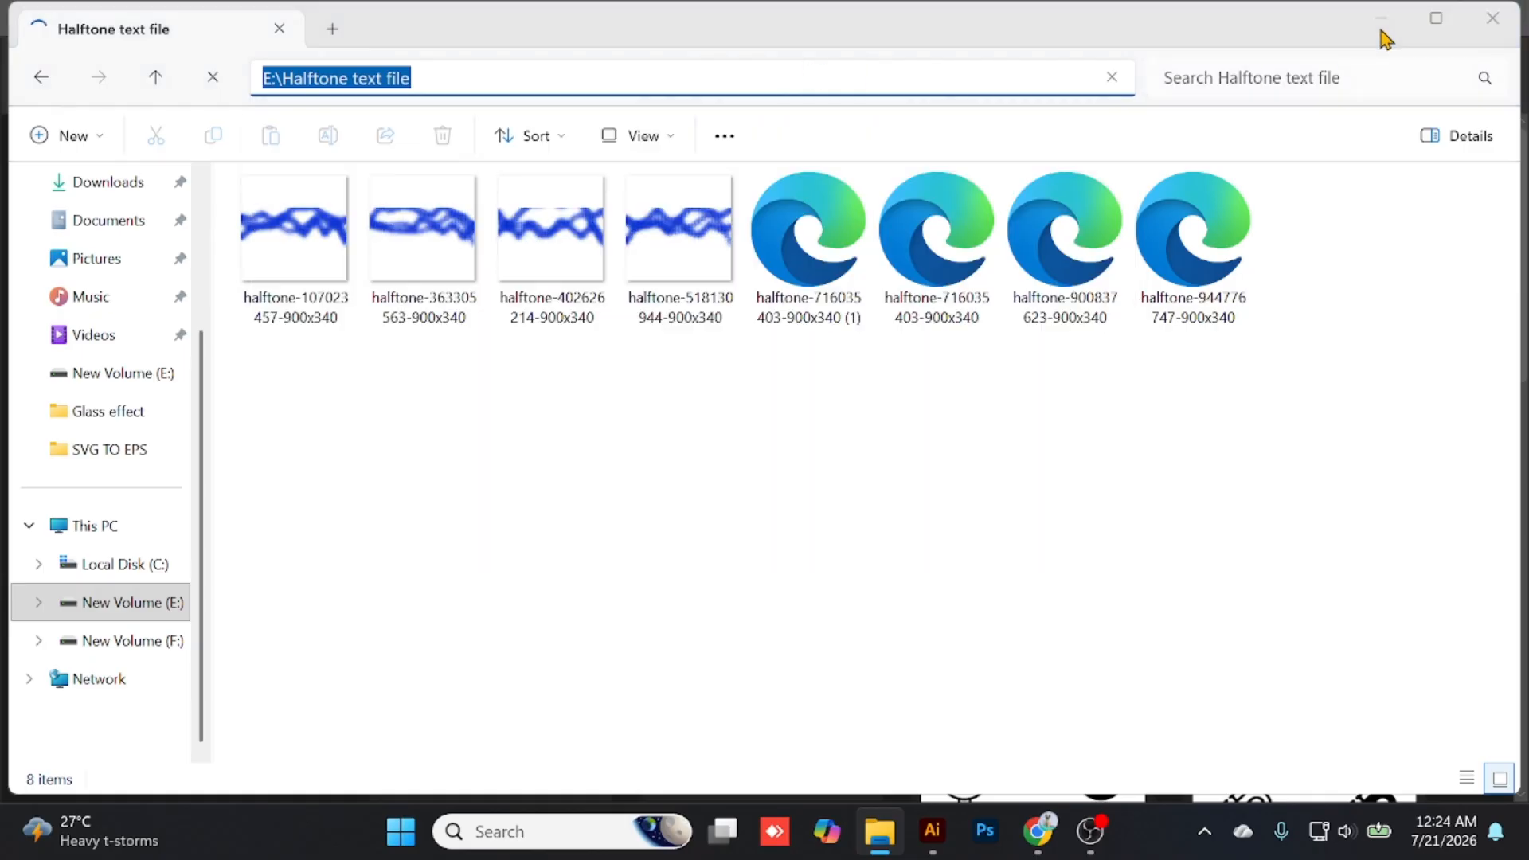
click(1384, 23)
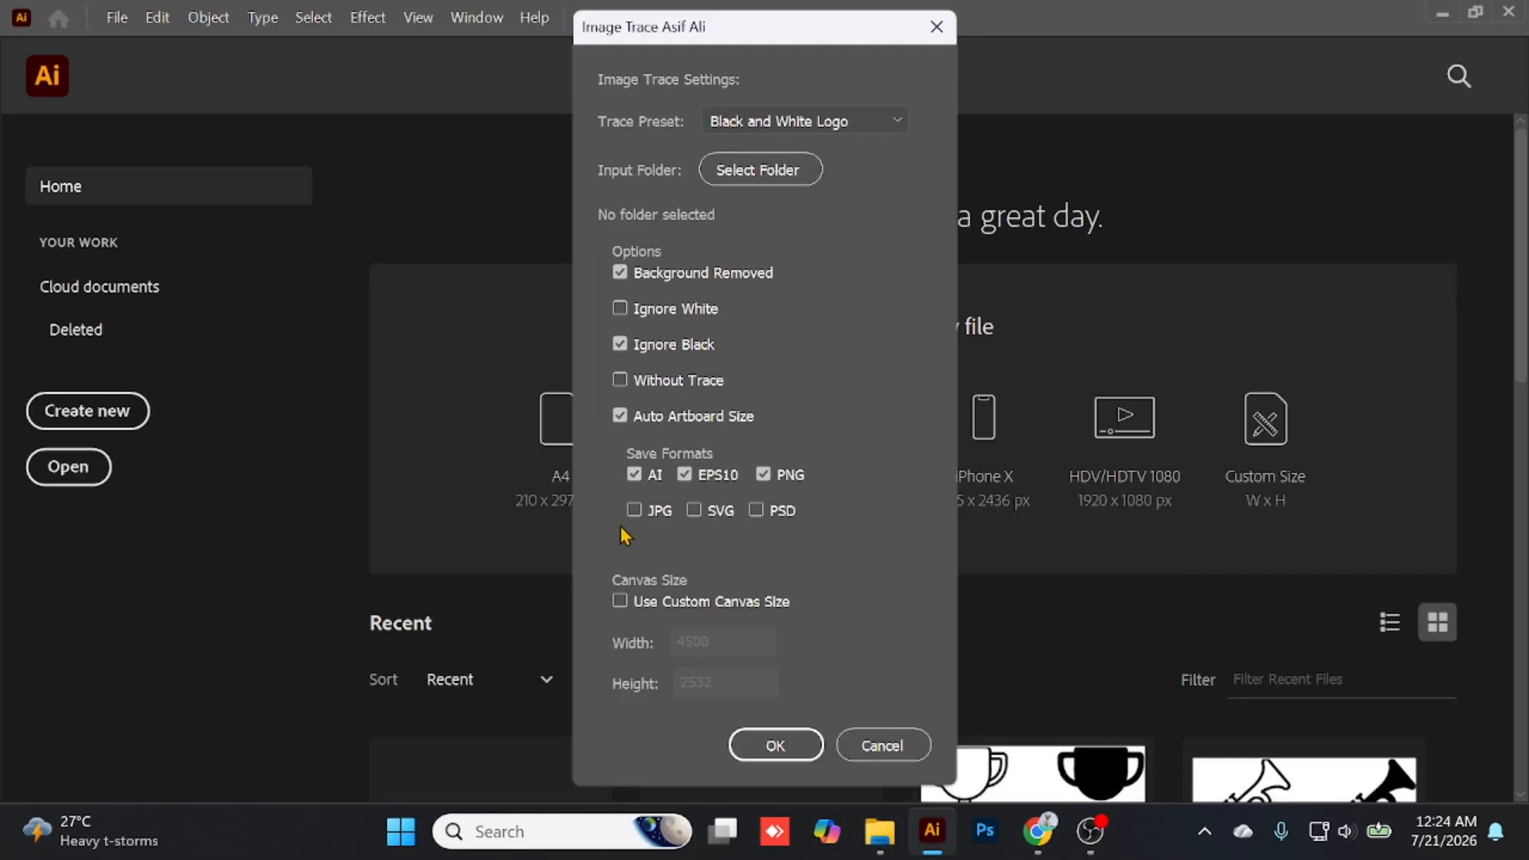
- Set the batch script's input folder to E:\Halftone text file
click(778, 174)
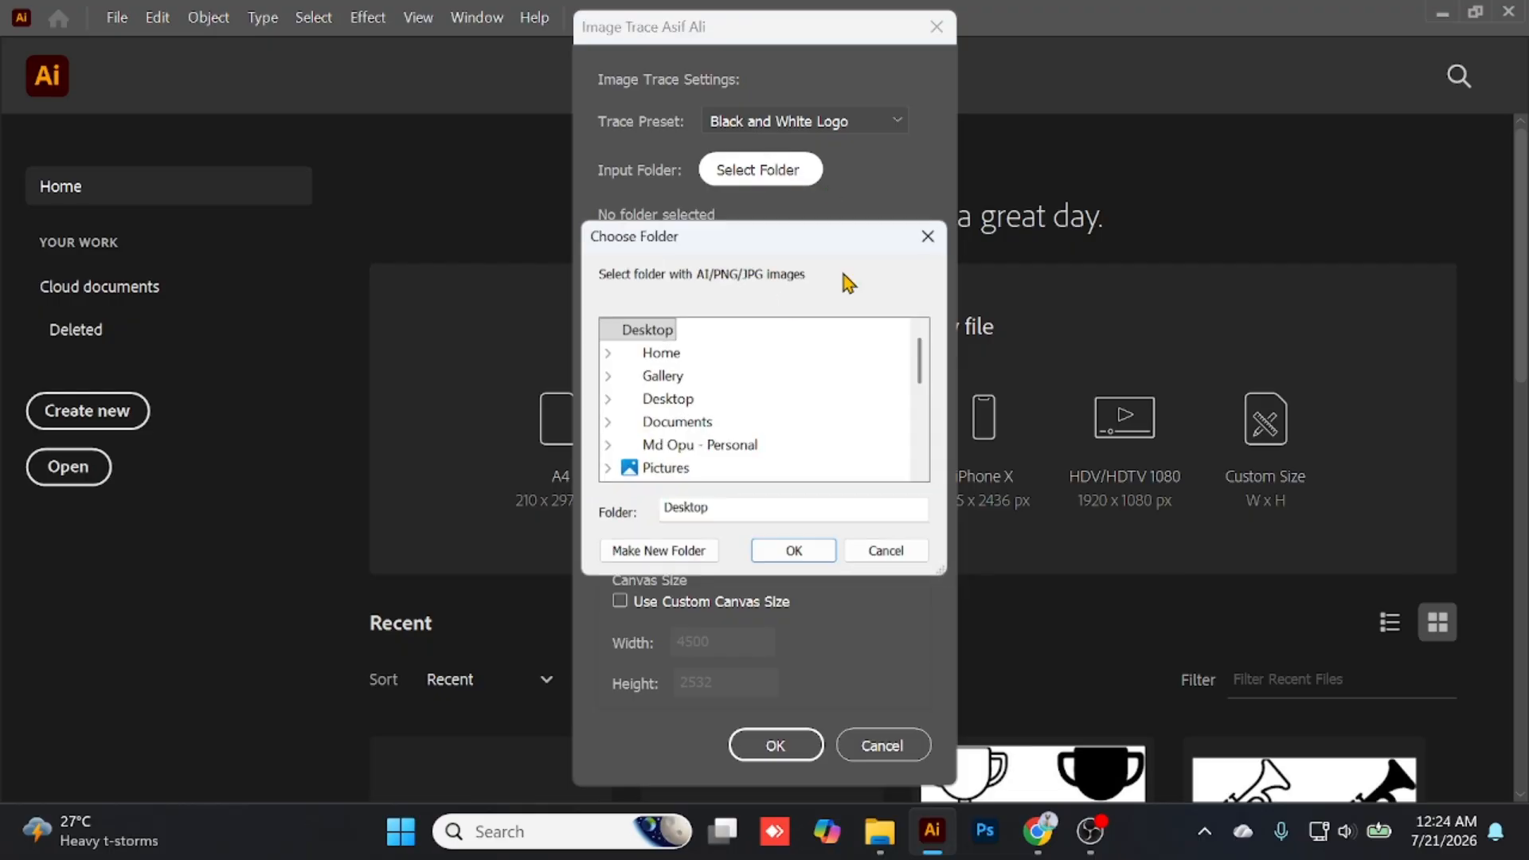
double_click(749, 516)
key(ctrl+v)
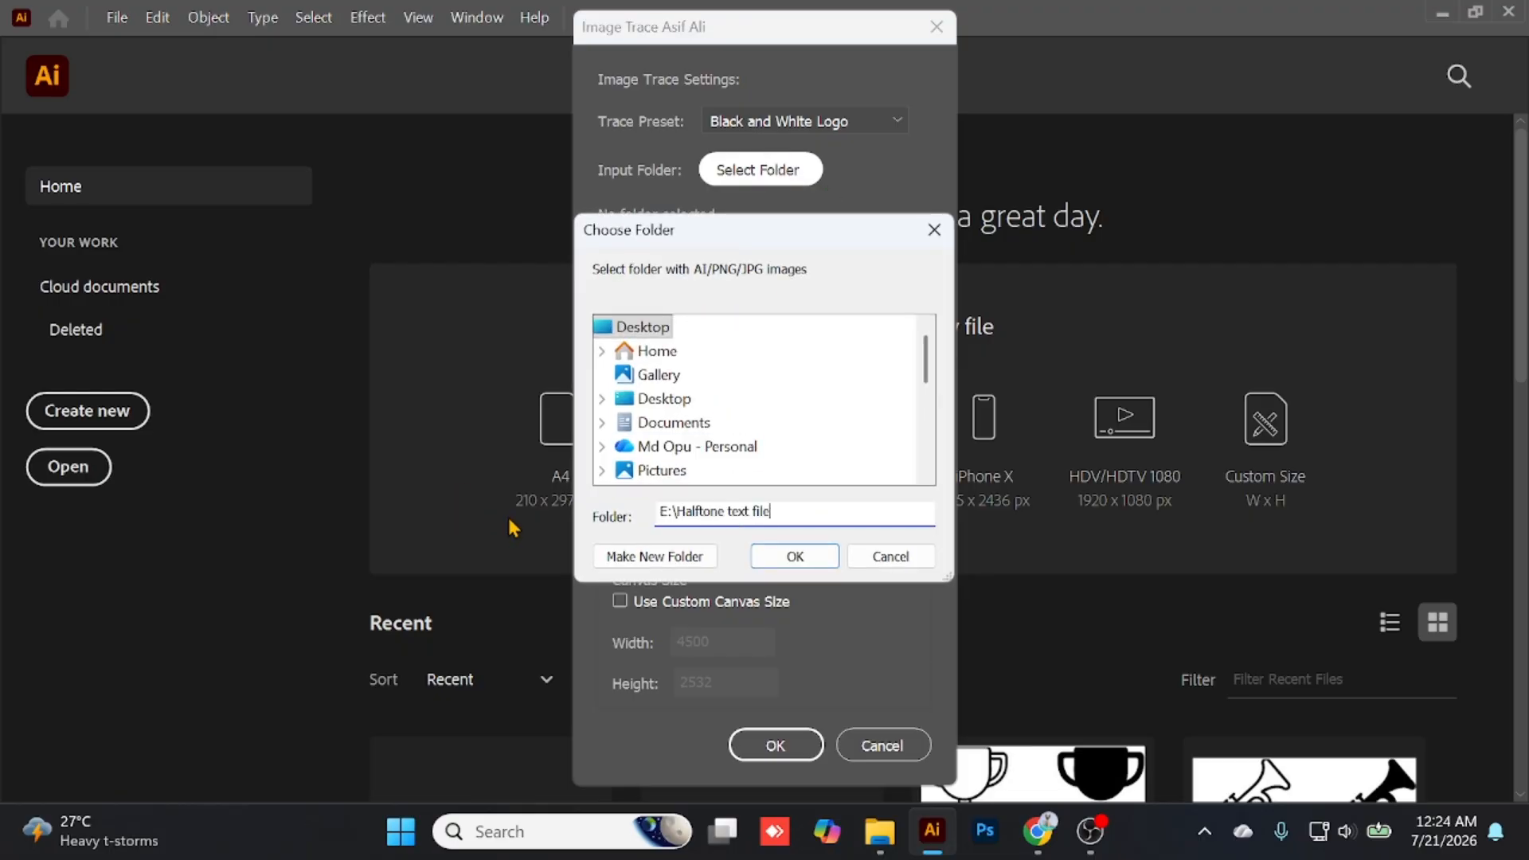
click(825, 563)
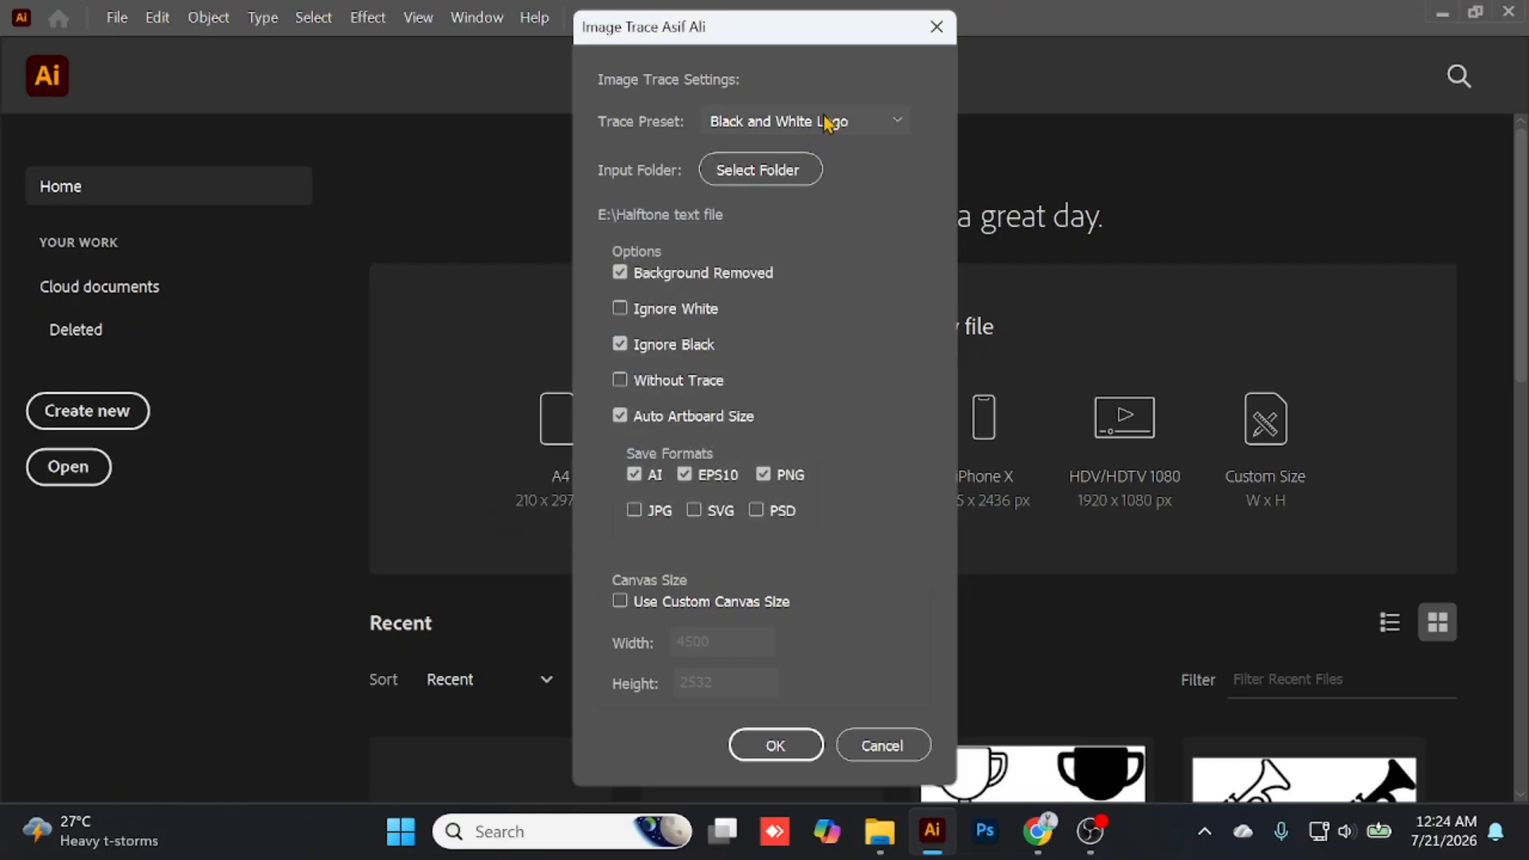
- Turn off Ignore Black and the AI save format, enable Without Trace, and run the batch export to EPS10 and PNG
click(743, 123)
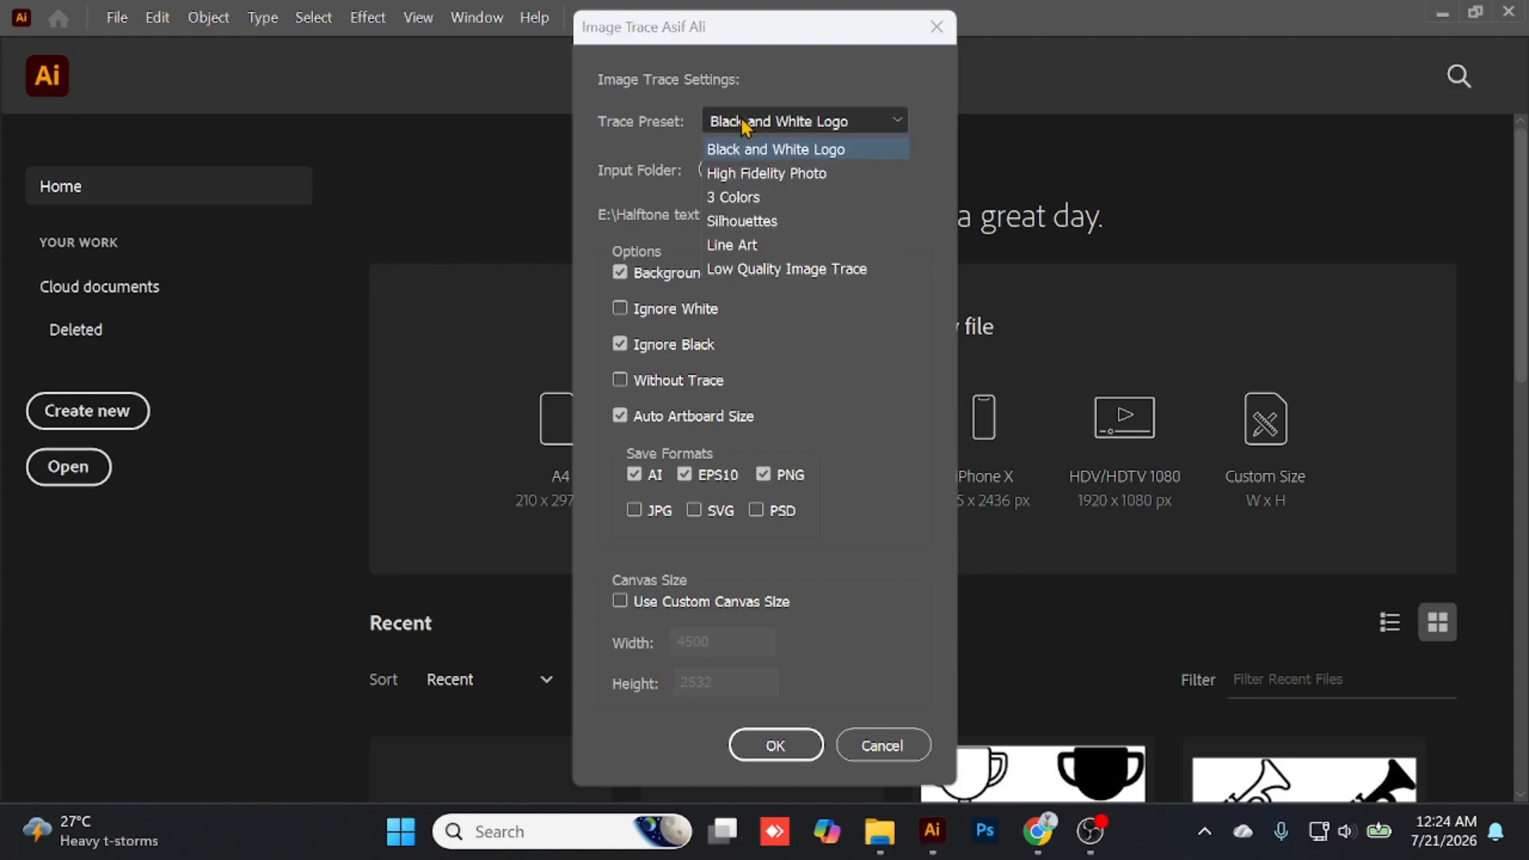
click(865, 102)
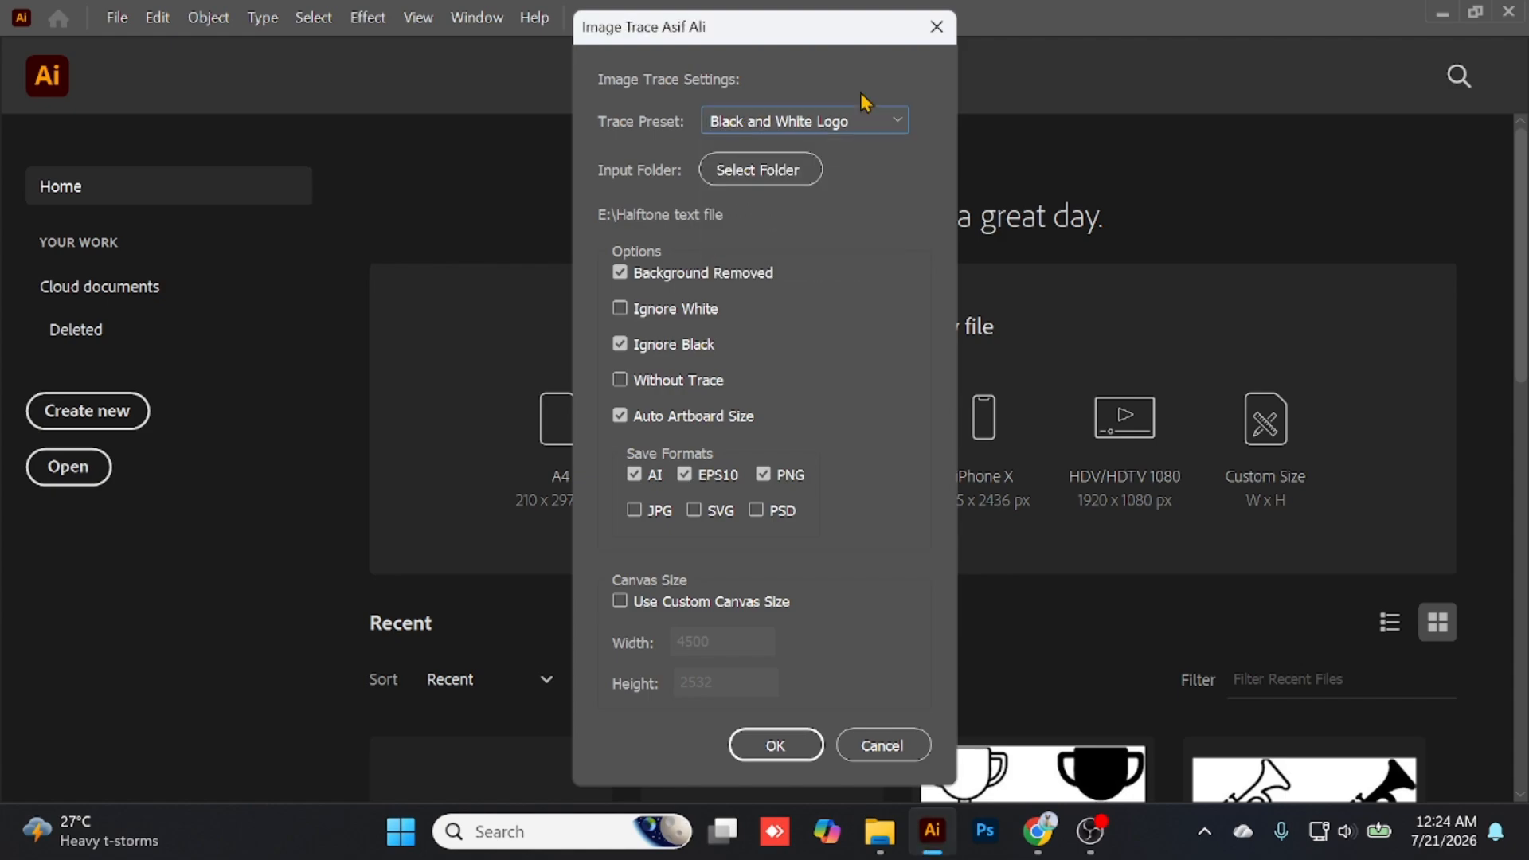
click(663, 351)
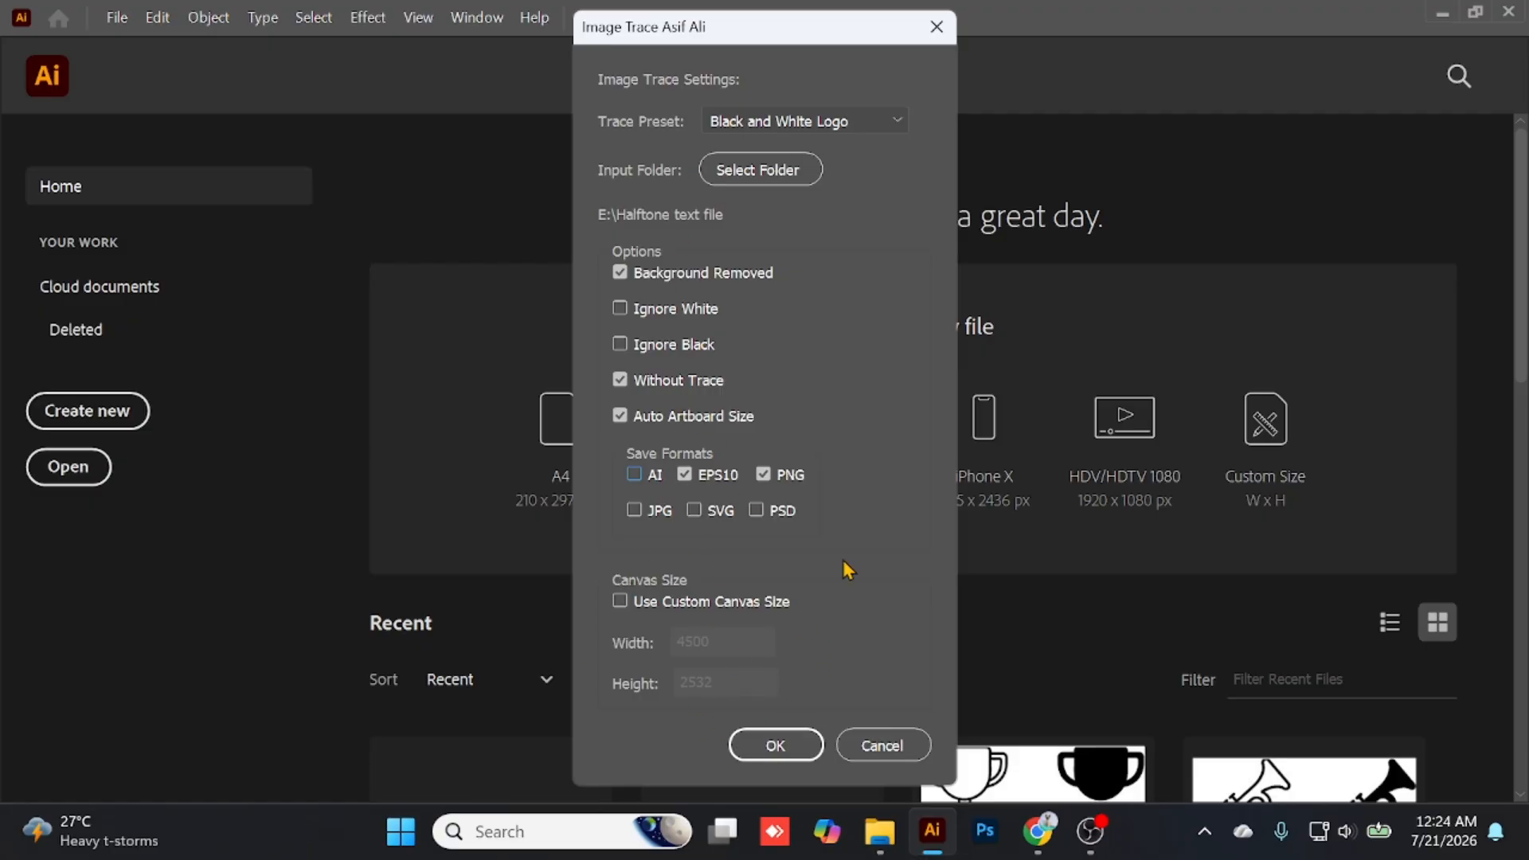
click(754, 748)
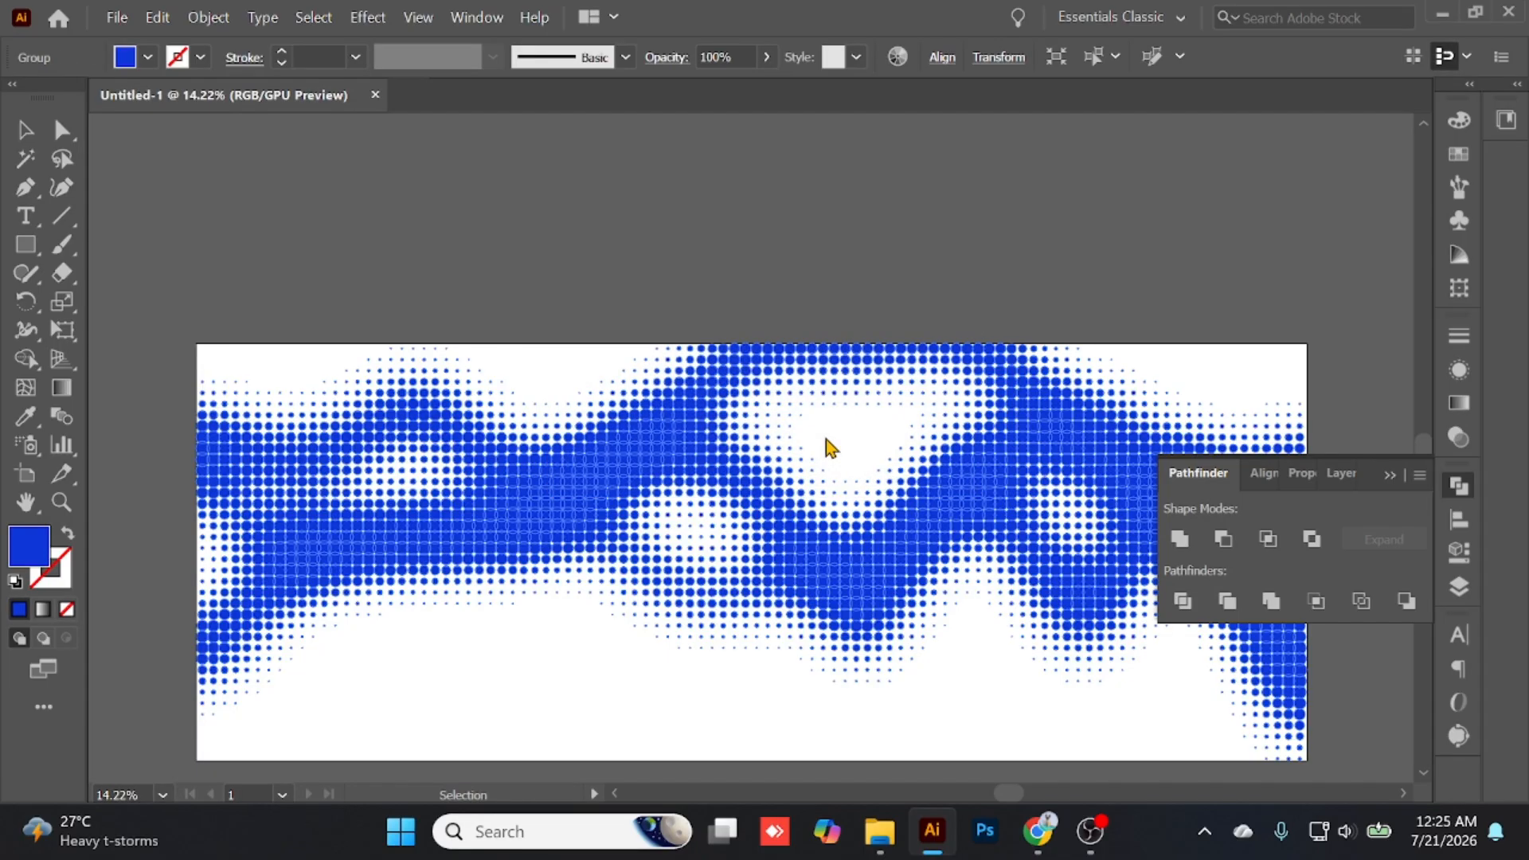
mouse_move(880, 832)
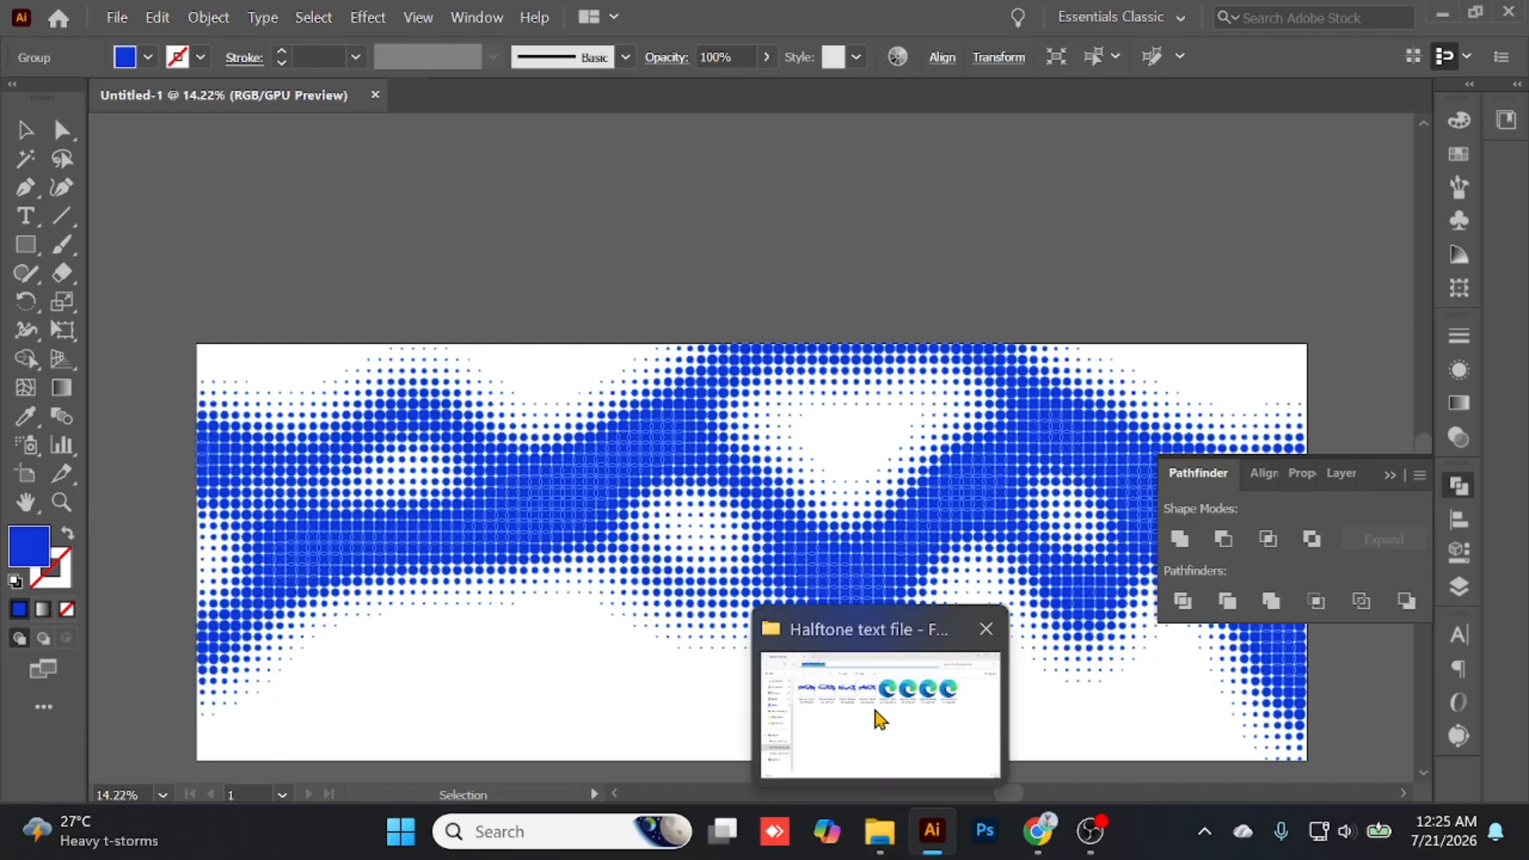
click(876, 714)
double_click(323, 256)
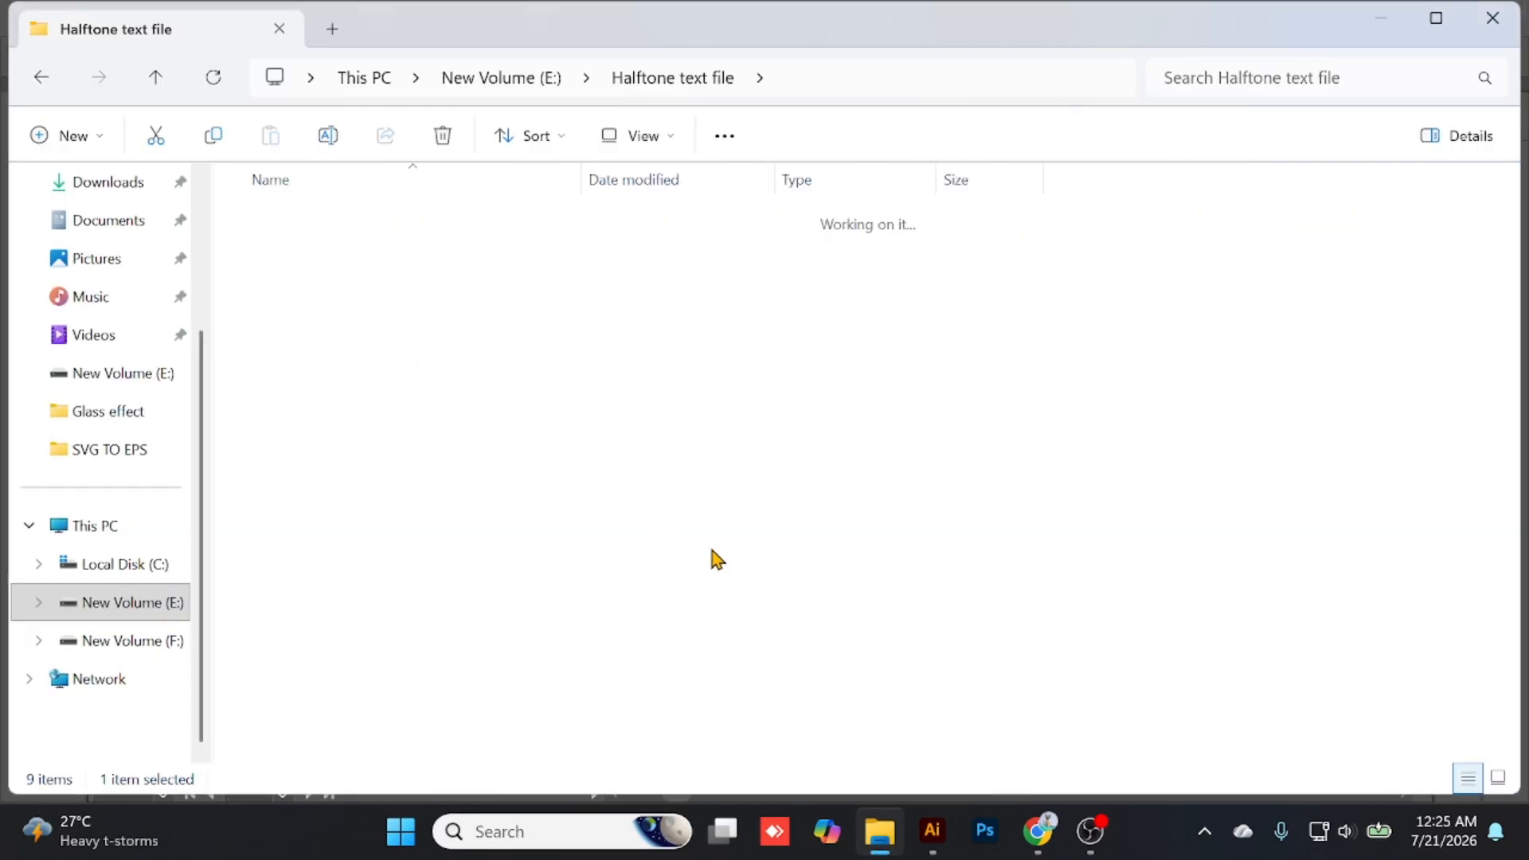
double_click(414, 283)
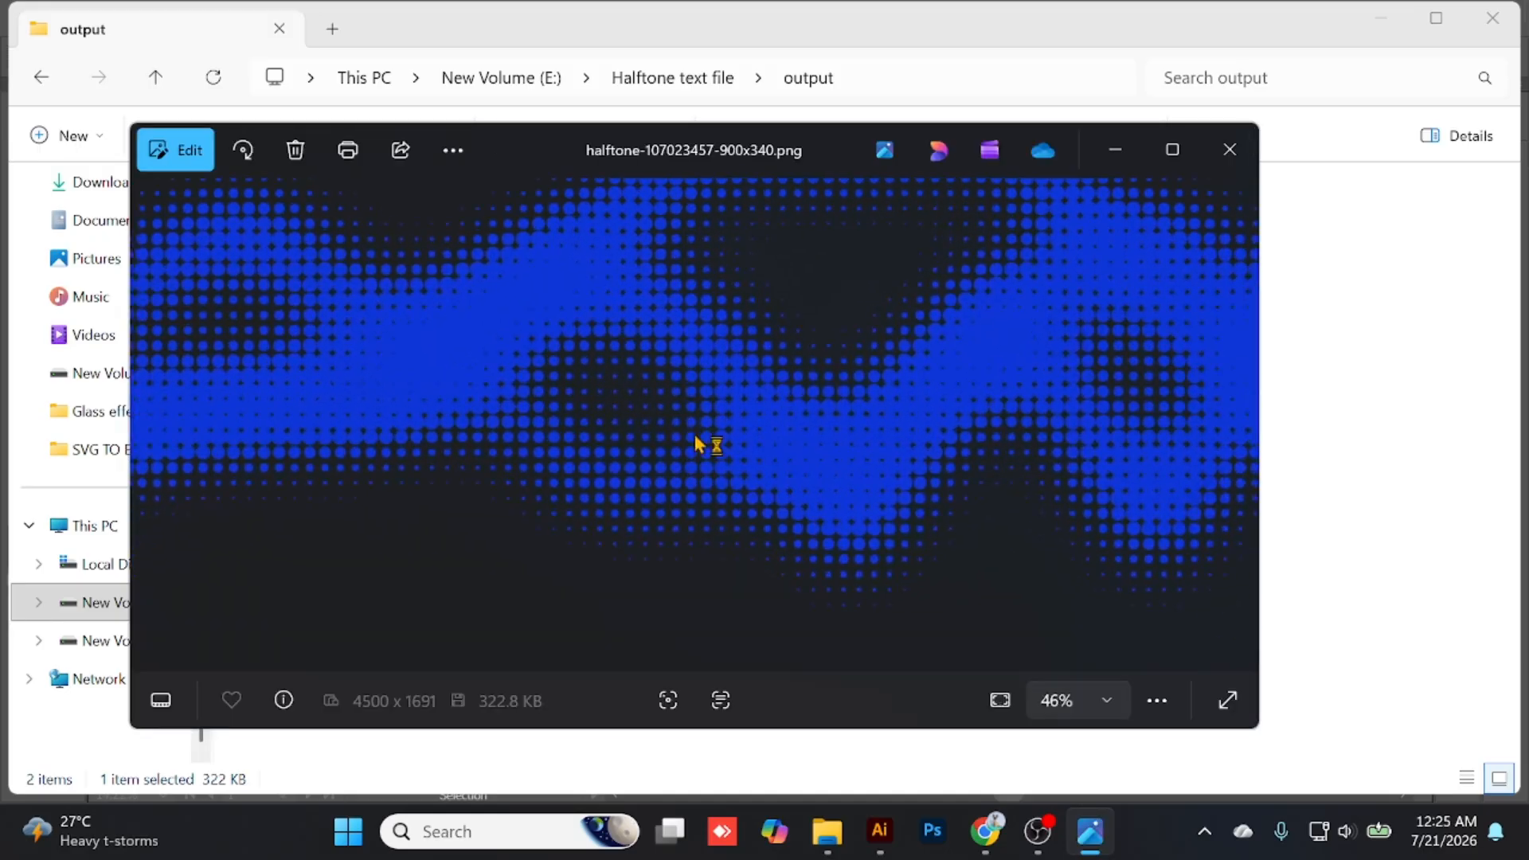
scroll(707, 444, up, 5)
scroll(755, 437, down, 5)
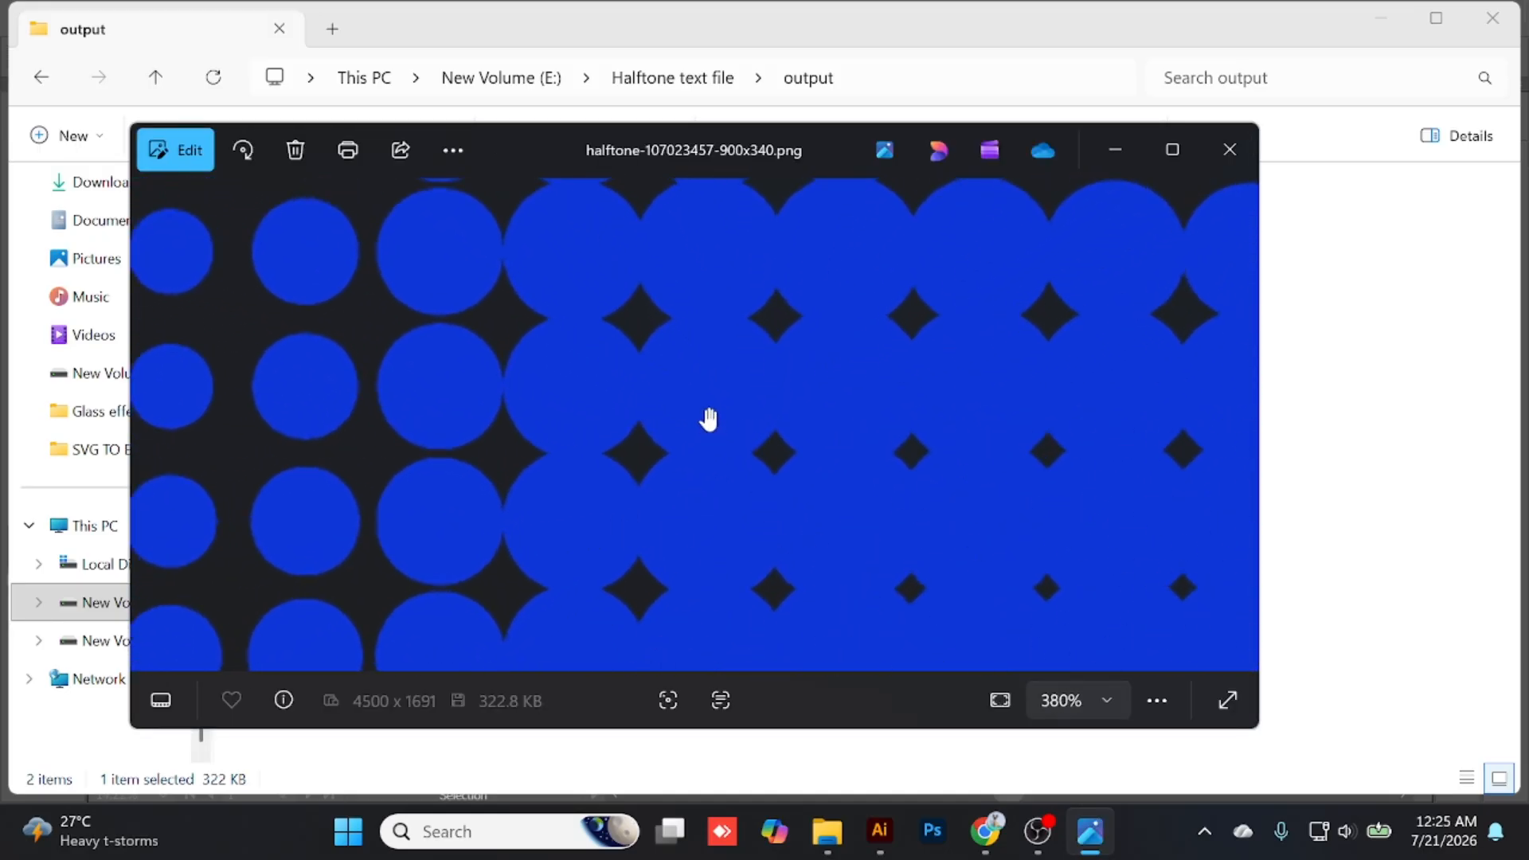
click(1229, 149)
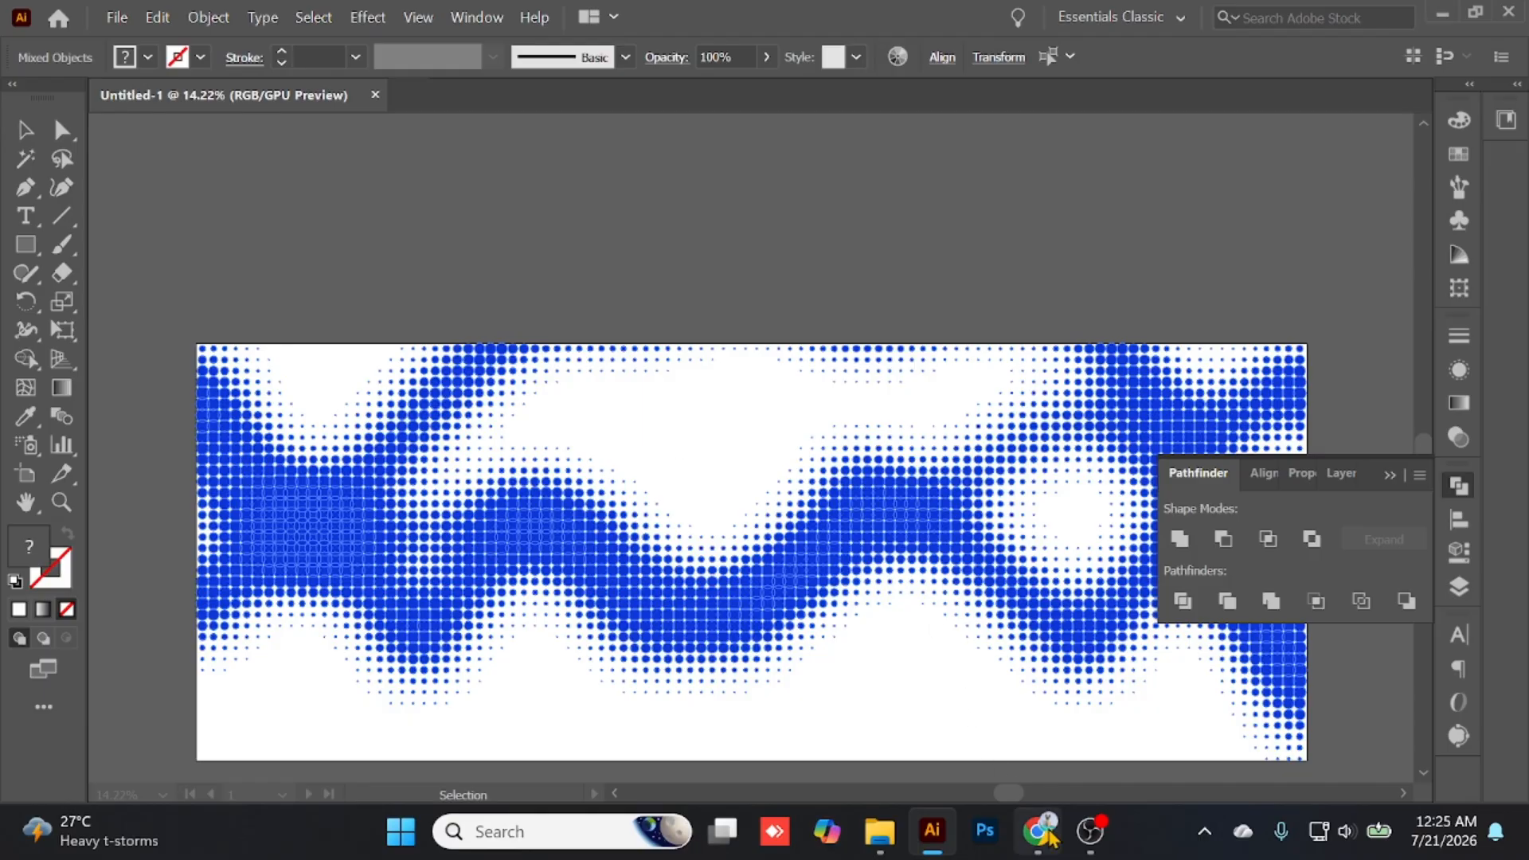
- Return to the Halftone Monochrome Generator in the browser, switch to Pencil mode, and clear the drawn strokes
mouse_move(1037, 831)
click(1007, 777)
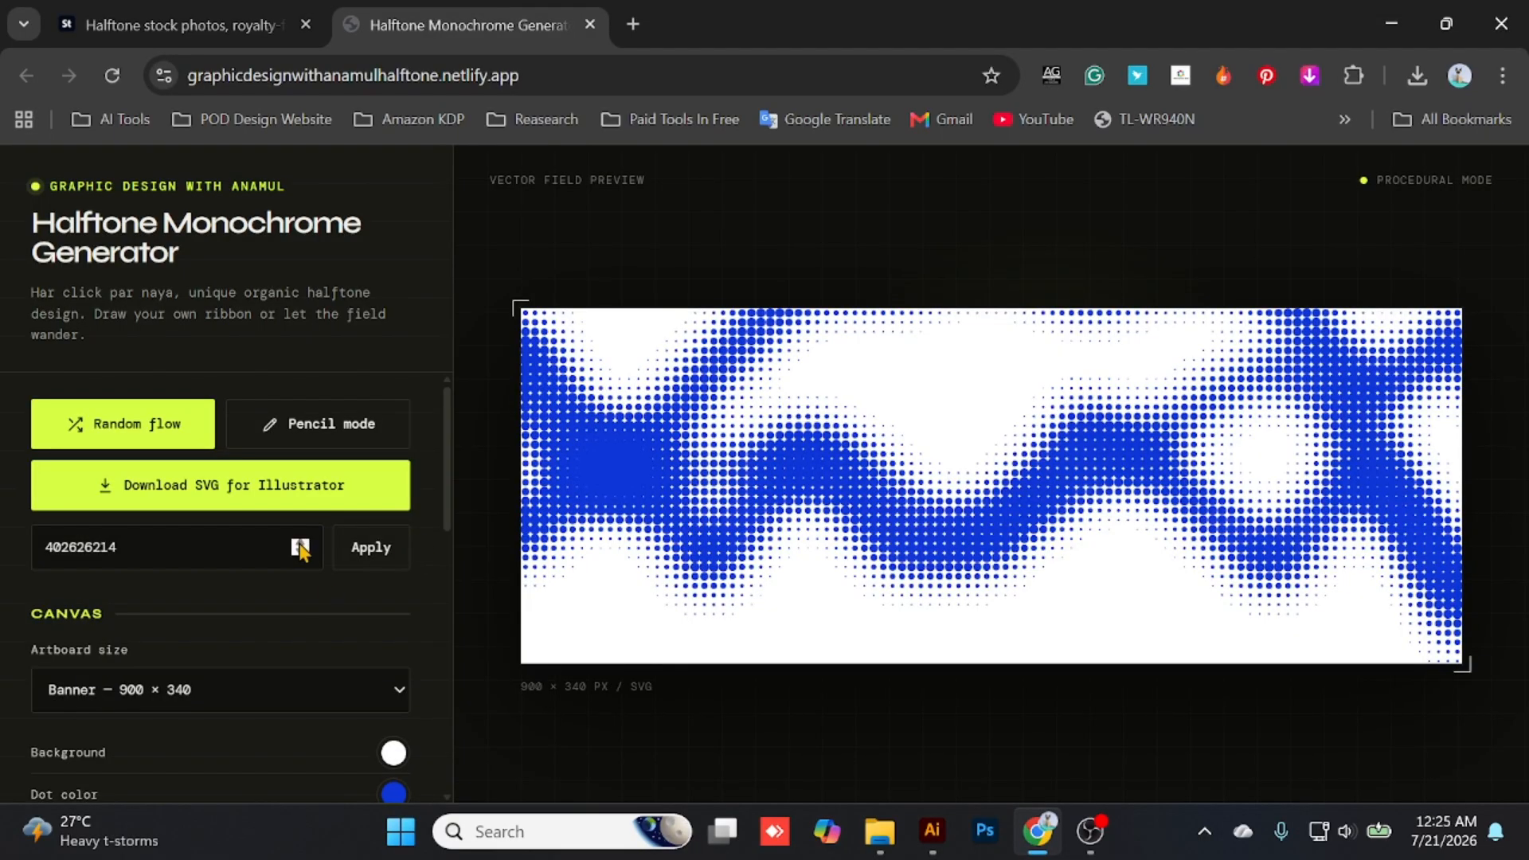
scroll(335, 558, down, 10)
scroll(289, 533, down, 2)
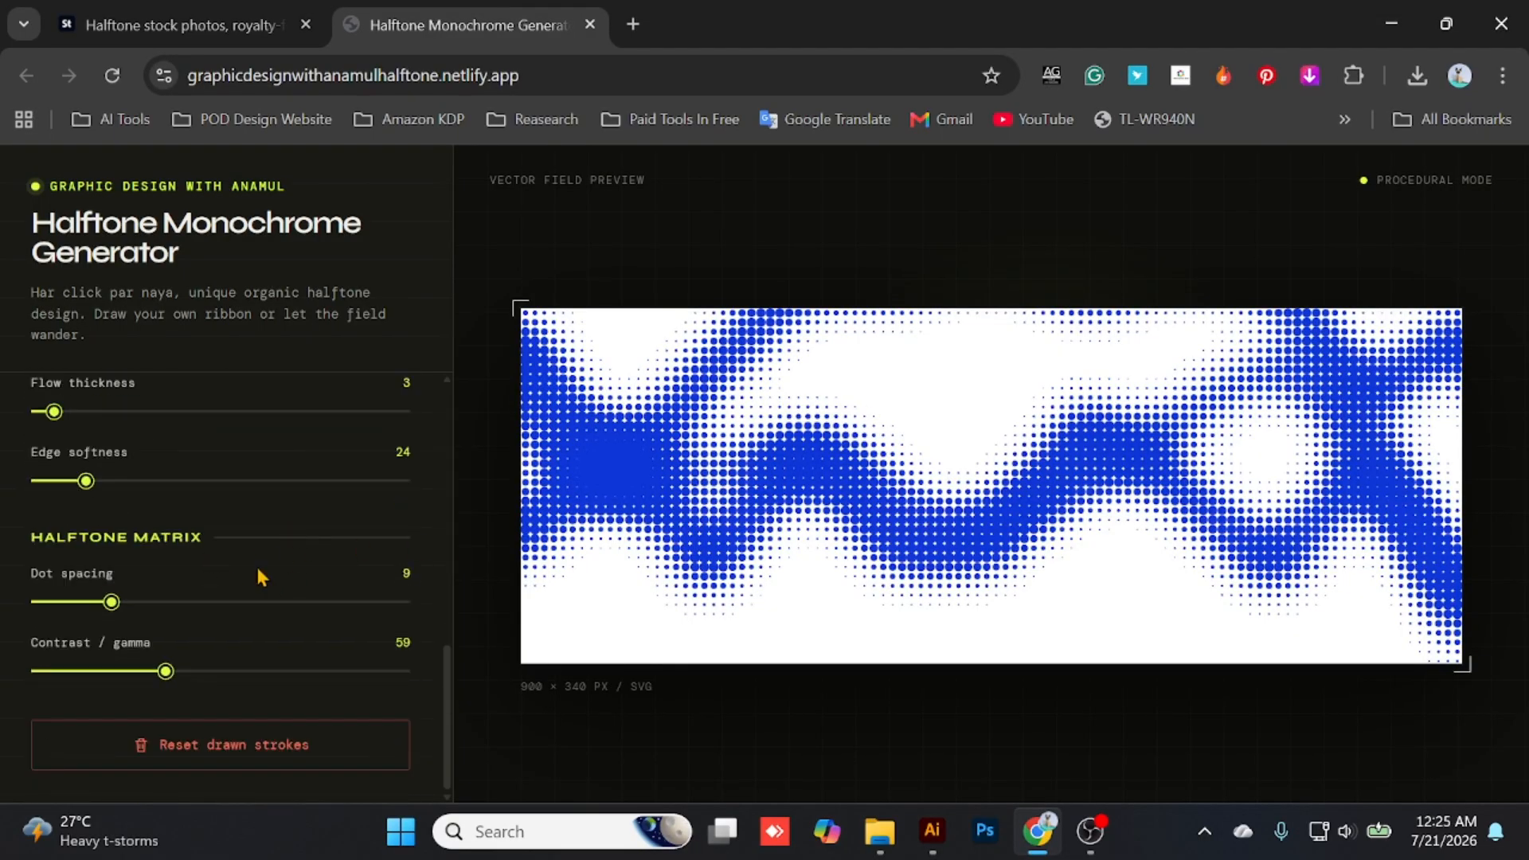
scroll(259, 578, up, 10)
click(321, 426)
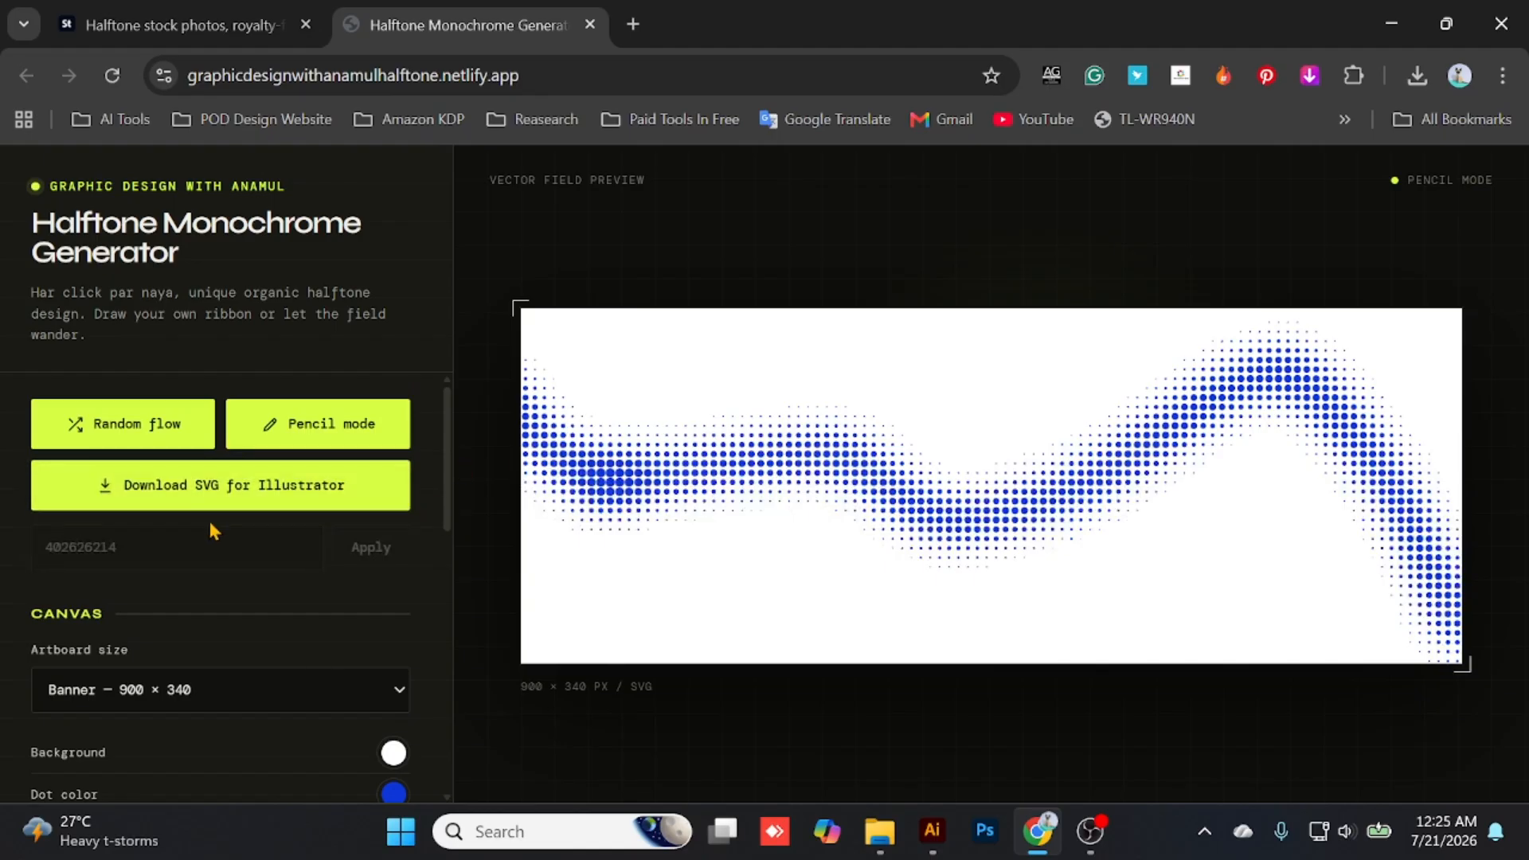
scroll(213, 531, down, 10)
click(185, 756)
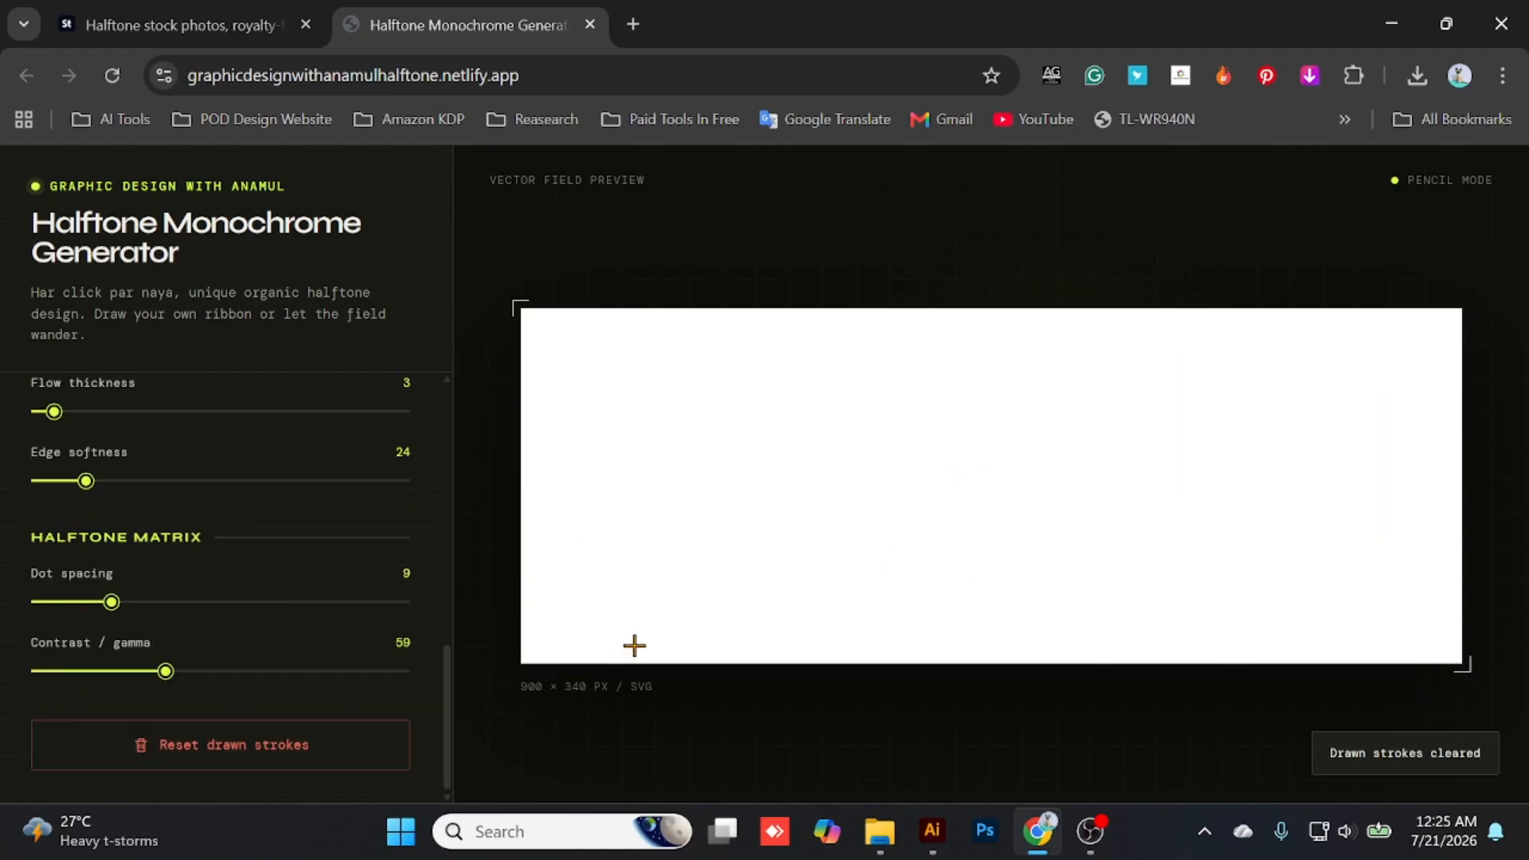
- Change the halftone dot color to bright green
scroll(143, 536, up, 10)
scroll(238, 550, down, 3)
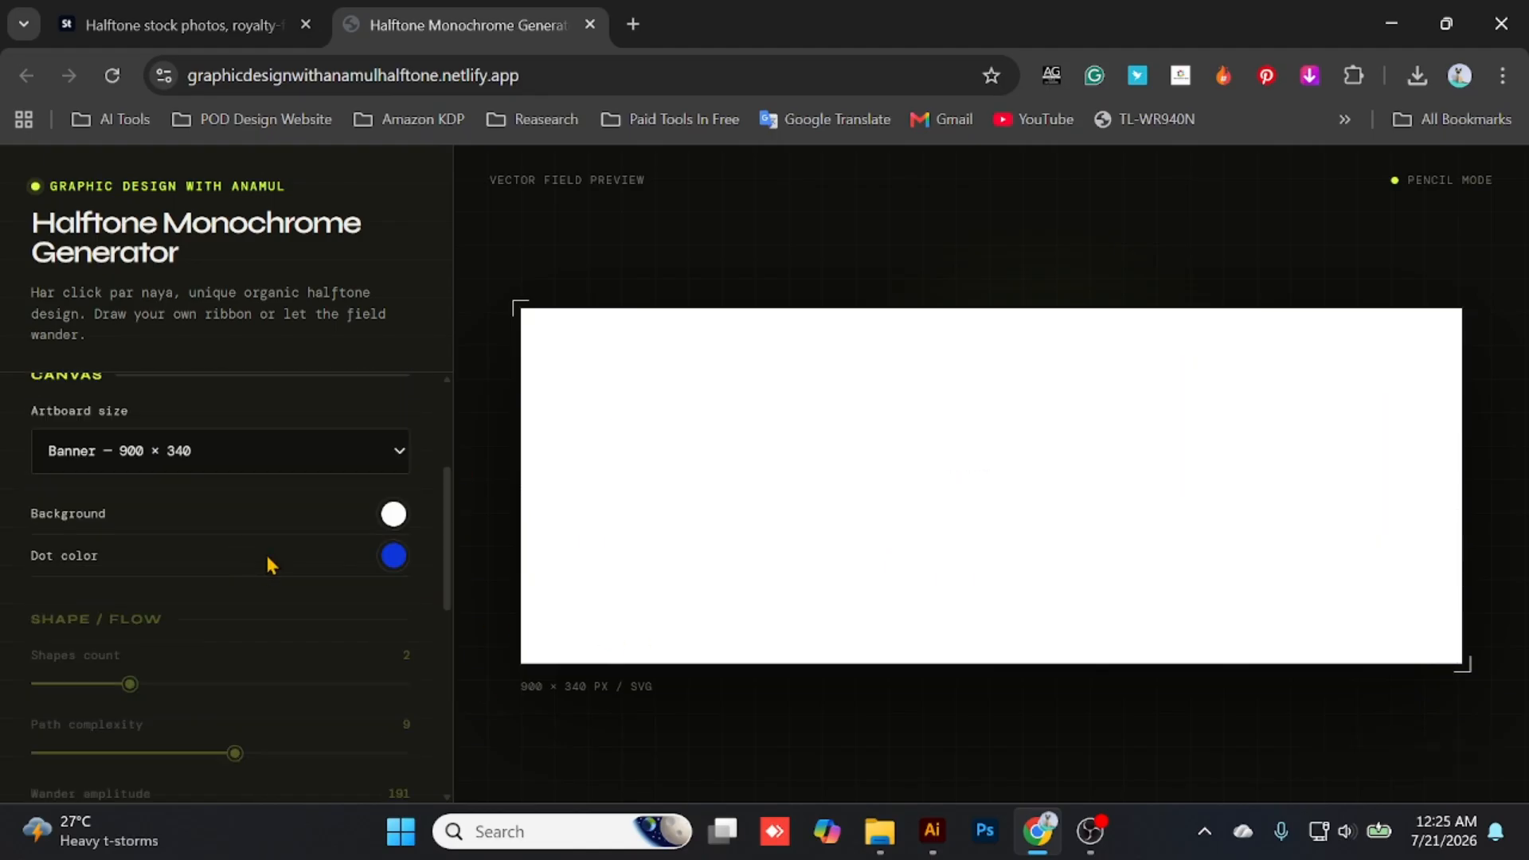
click(393, 557)
click(587, 432)
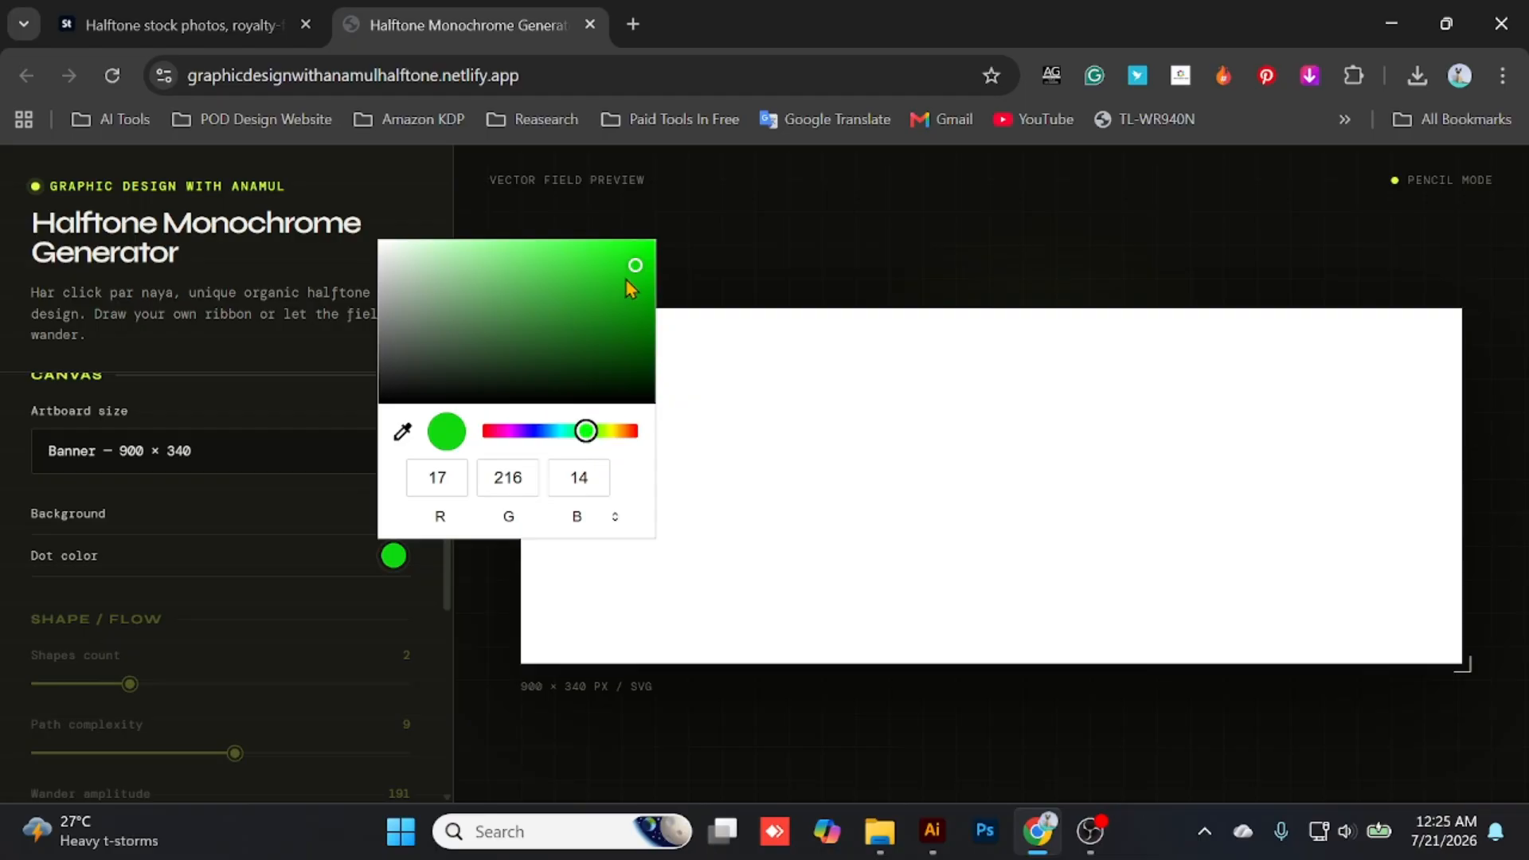
drag(626, 277, 630, 262)
click(157, 649)
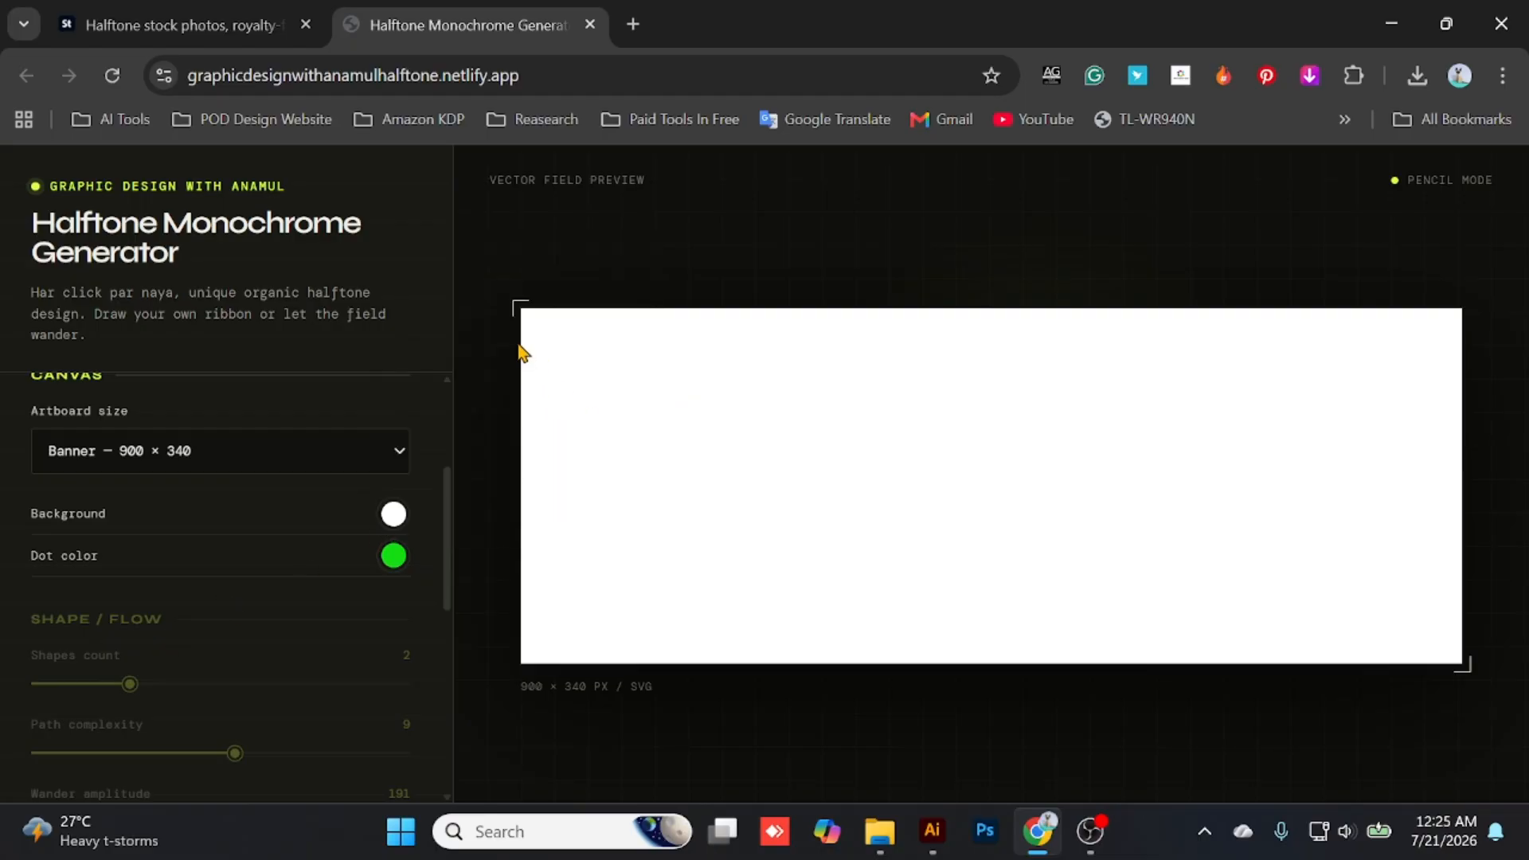
- Draw a wavy green halftone ribbon with the pencil across the full width of the 900 × 340 canvas
mouse_move(533, 355)
mouse_down()
mouse_move(661, 472)
mouse_move(830, 449)
mouse_move(939, 539)
mouse_move(1165, 543)
mouse_move(1259, 433)
mouse_move(1394, 447)
mouse_move(1460, 404)
mouse_move(1522, 292)
mouse_up()
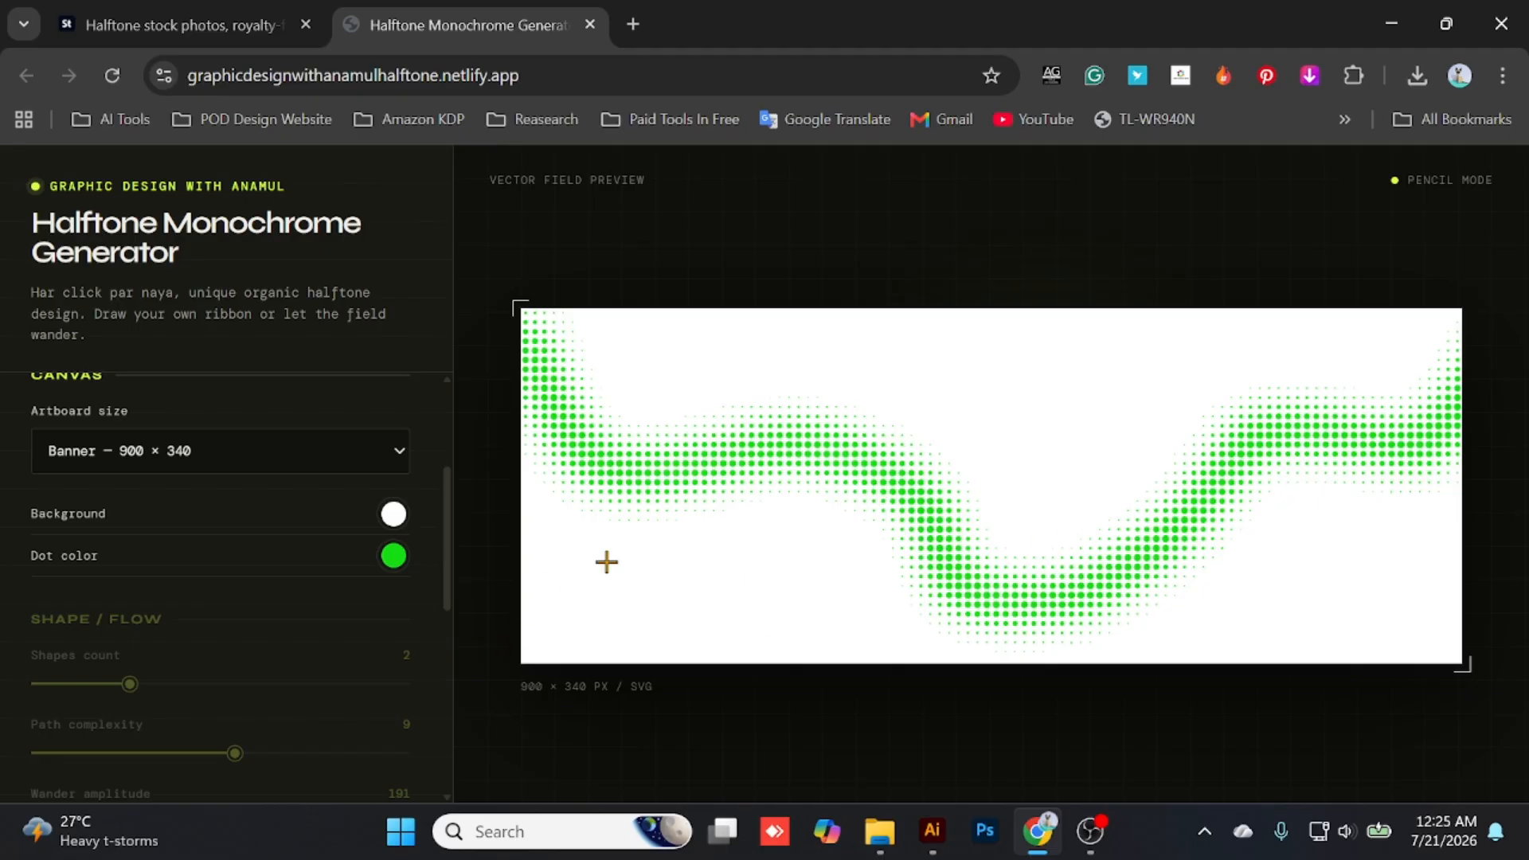
scroll(117, 468, up, 3)
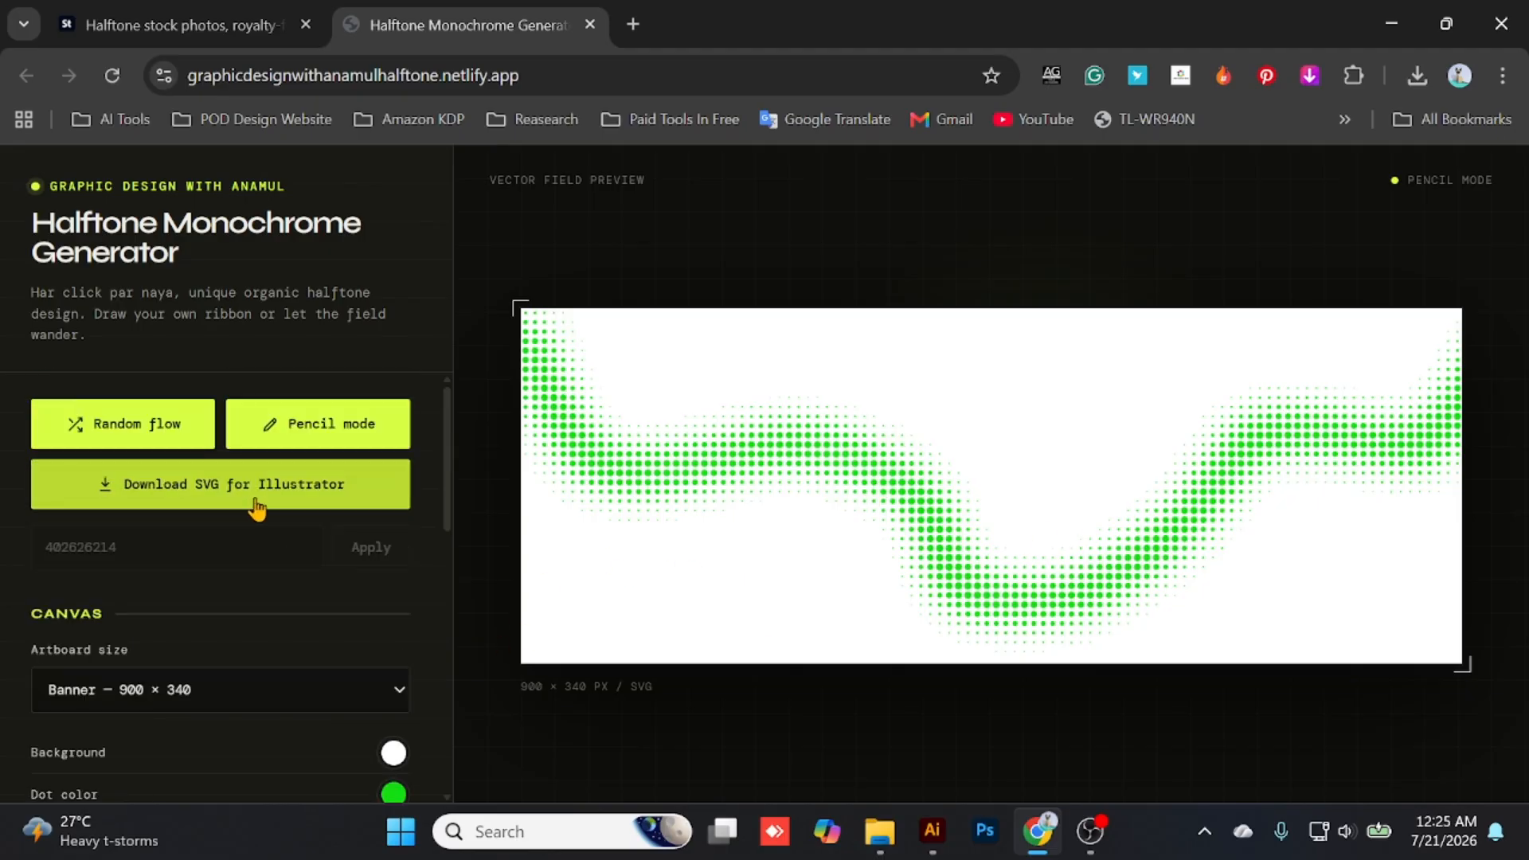
scroll(250, 546, down, 7)
scroll(270, 573, up, 7)
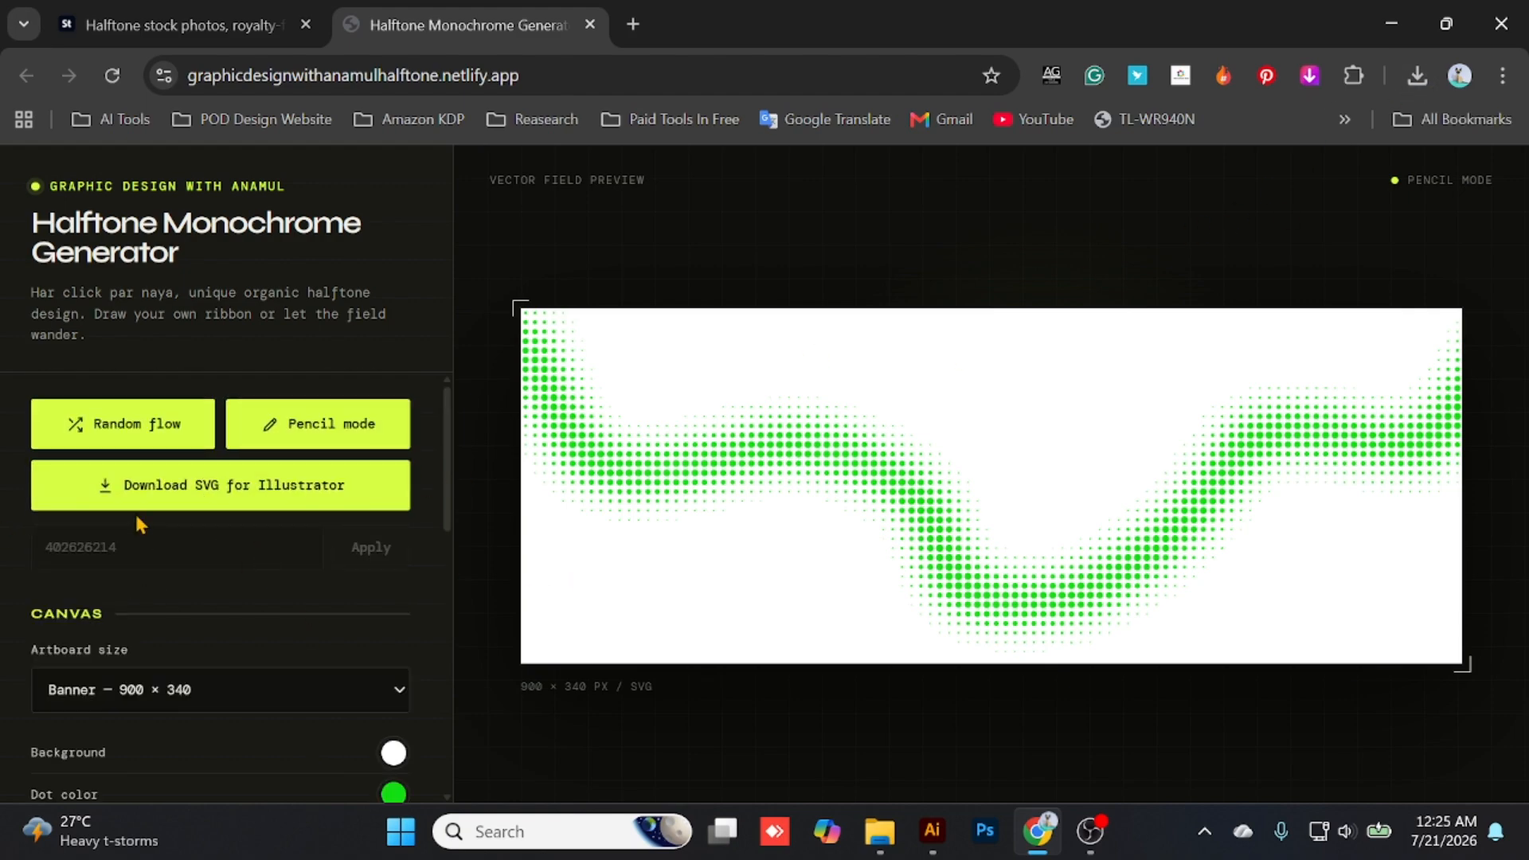
scroll(243, 598, down, 3)
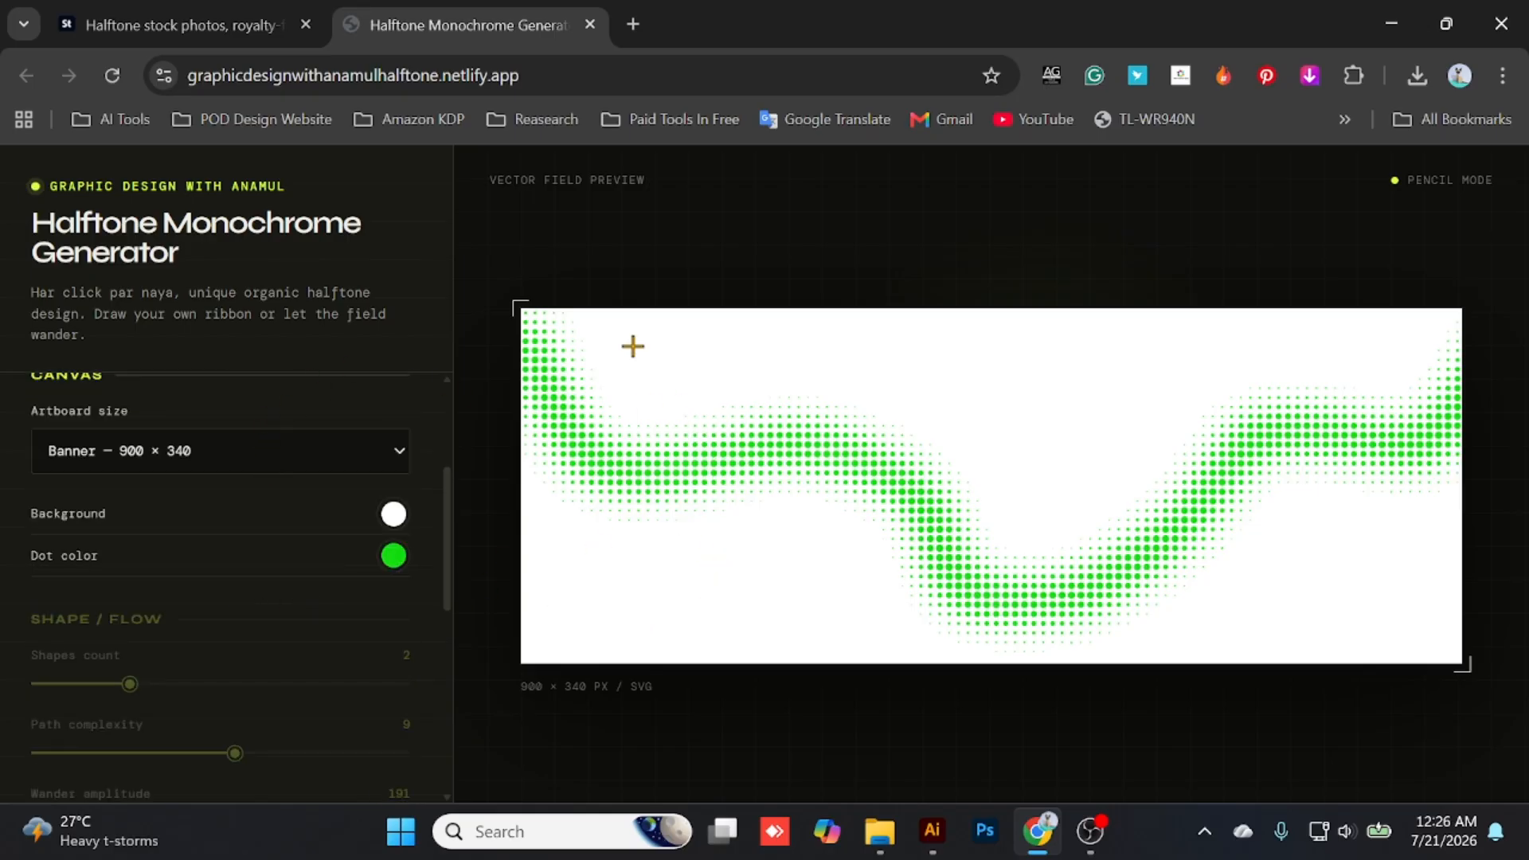
- Browse the halftone search results on Adobe Stock for reference designs
click(184, 25)
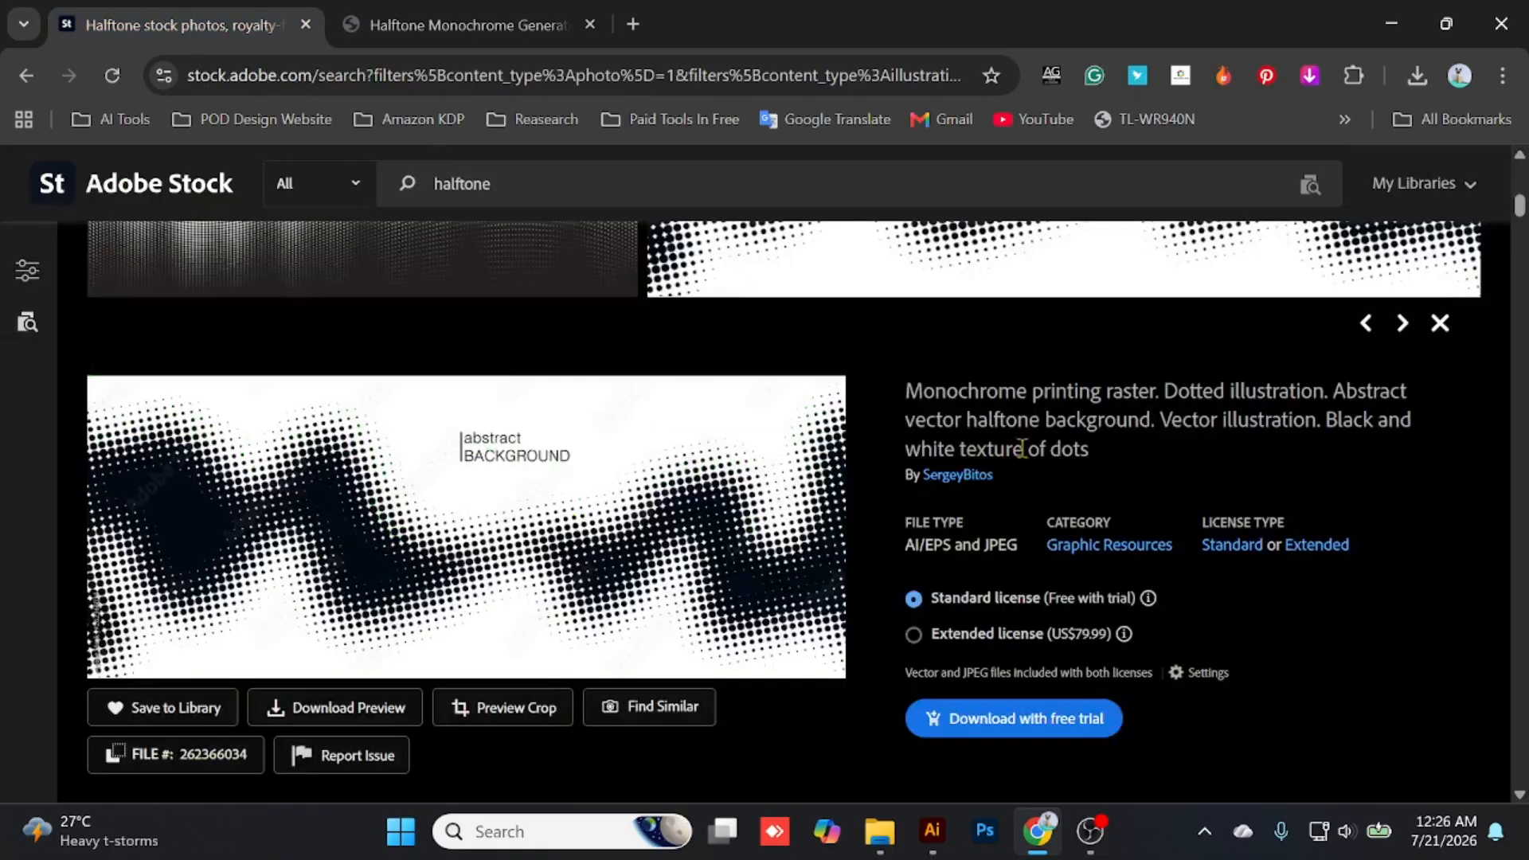
scroll(757, 701, down, 10)
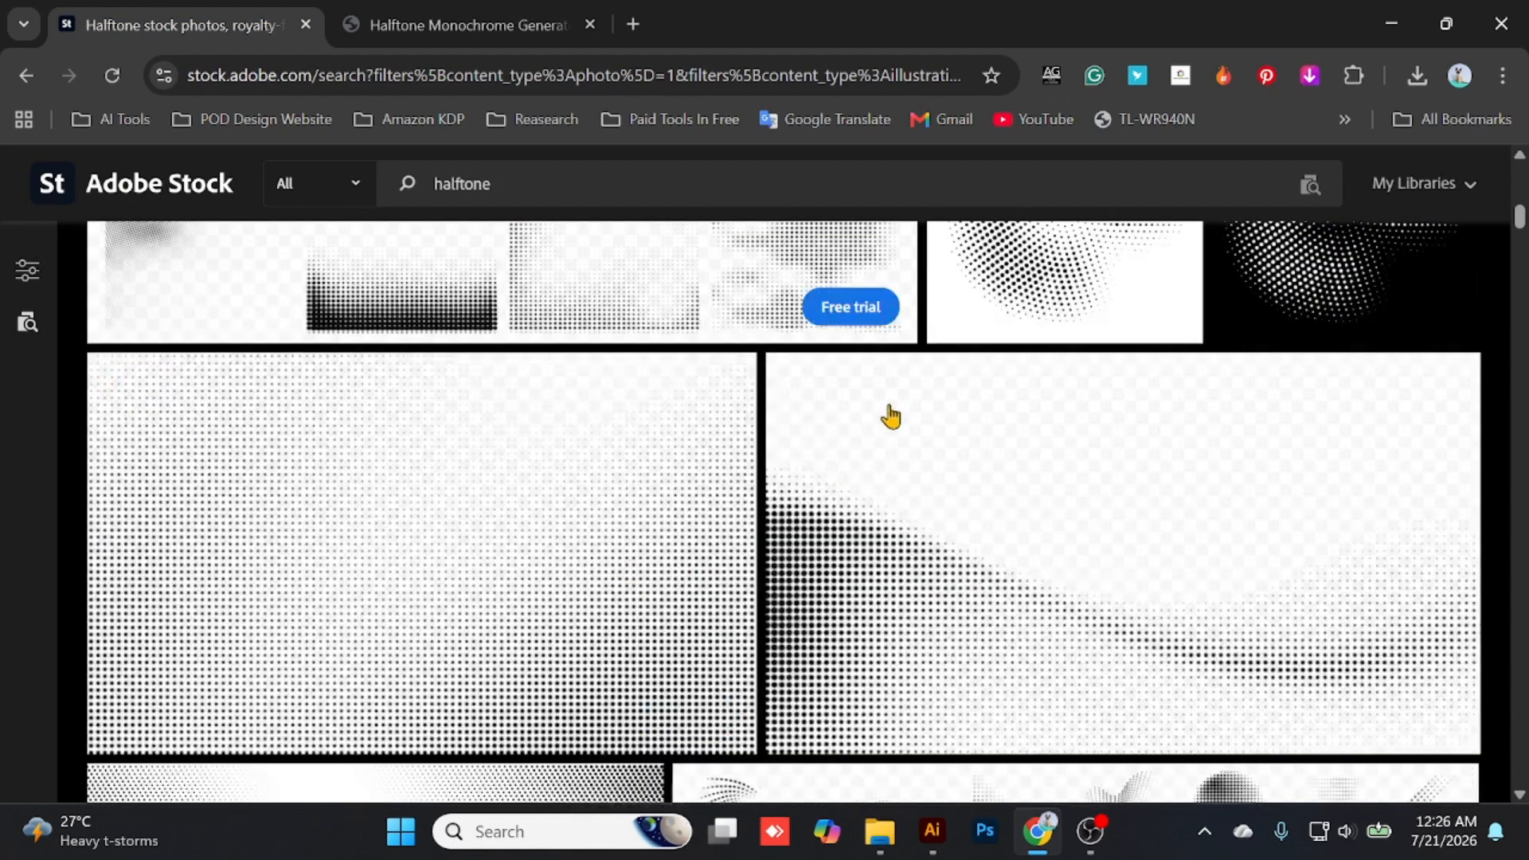
scroll(655, 451, down, 10)
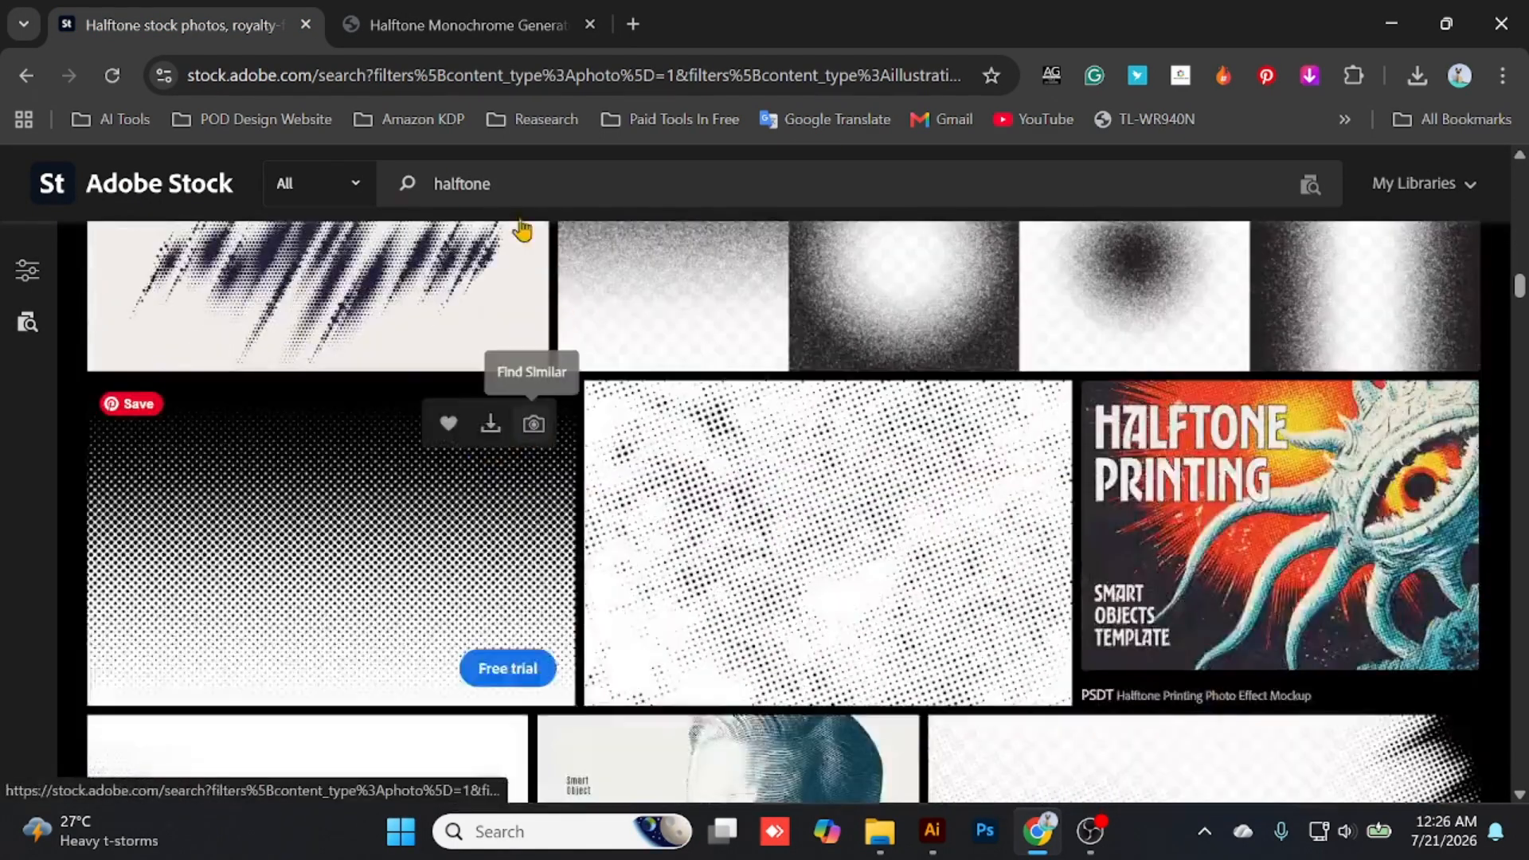
- Return to the Halftone Monochrome Generator and review the available artboard sizes
click(460, 24)
scroll(148, 549, up, 3)
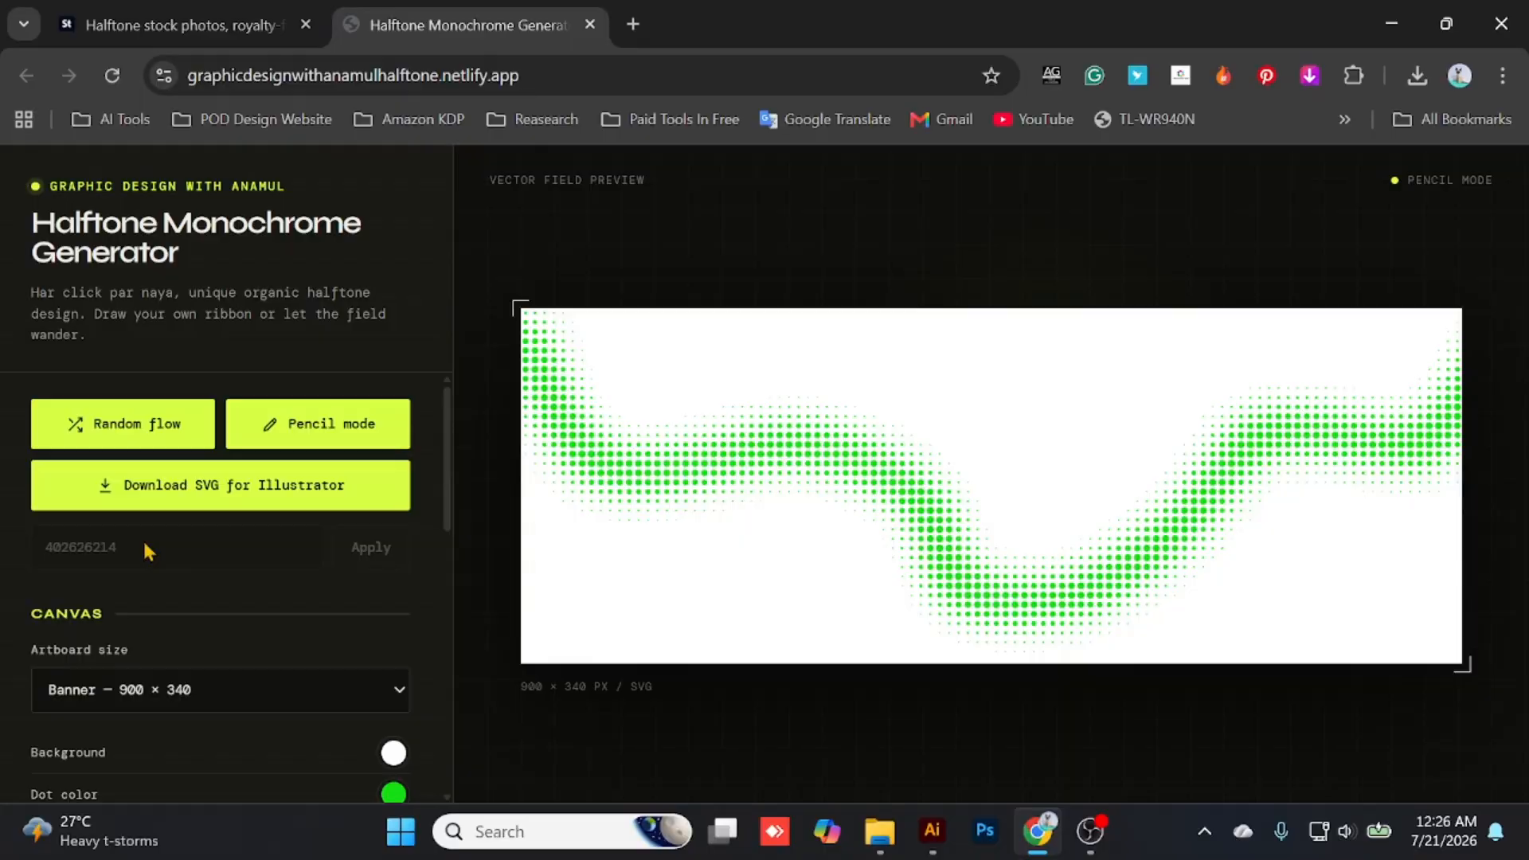
click(221, 690)
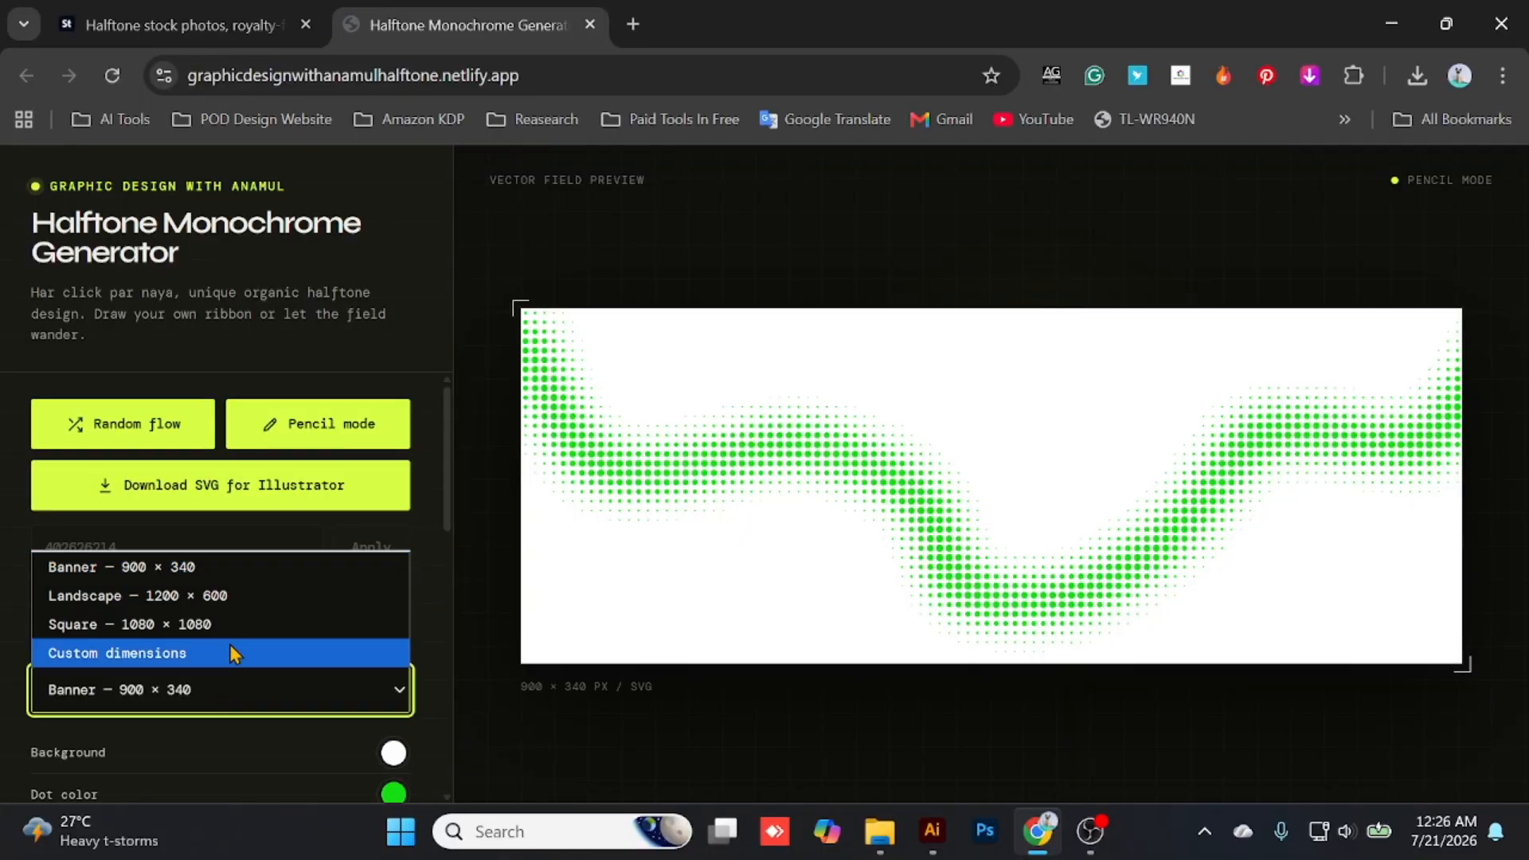
click(111, 734)
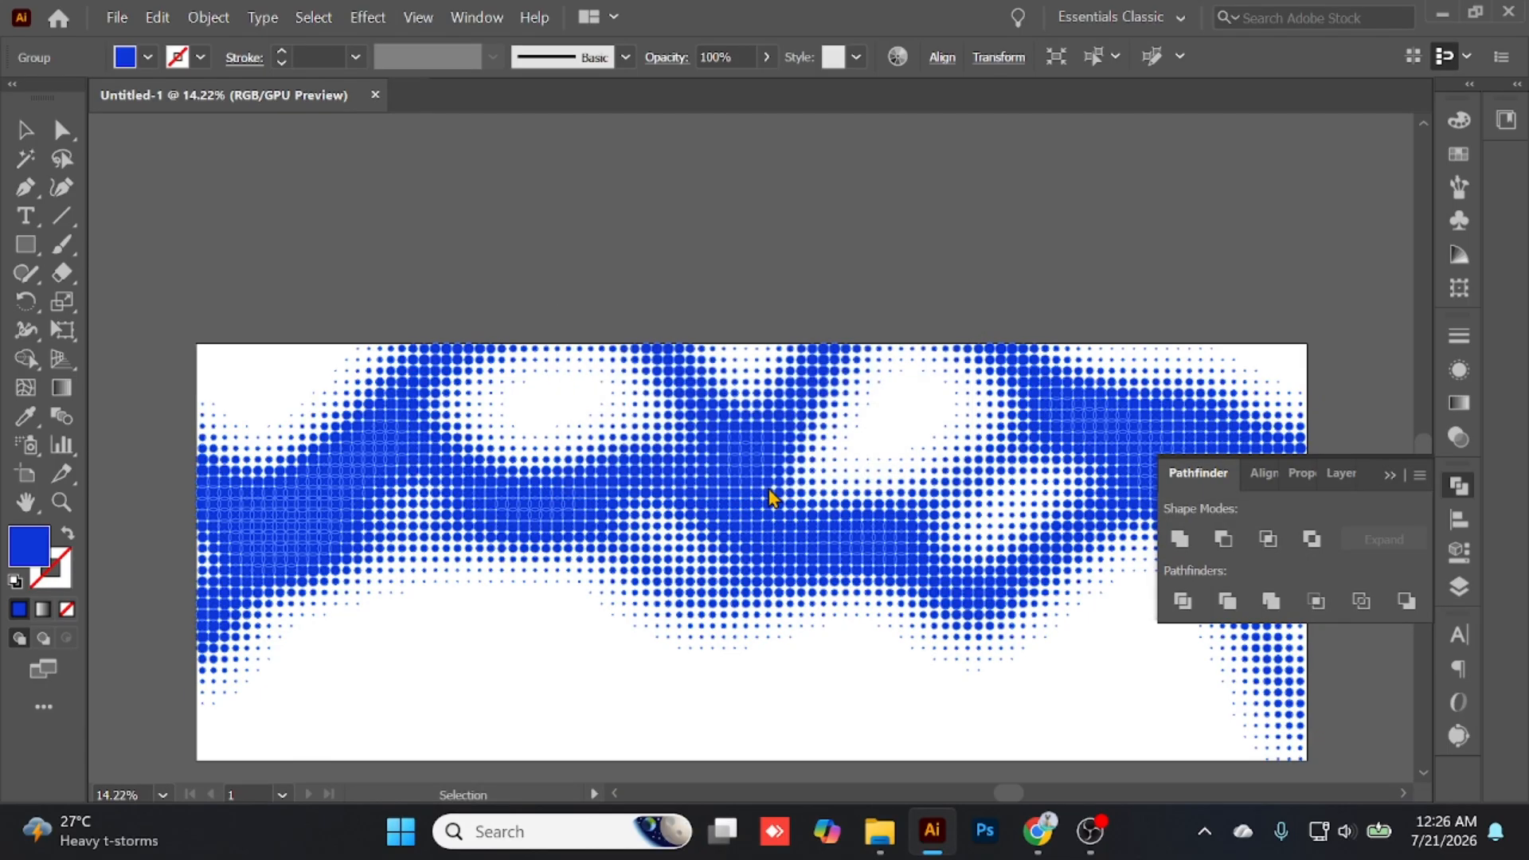
- Switch to Illustrator and close the Untitled-1 document with the blue halftone
click(880, 831)
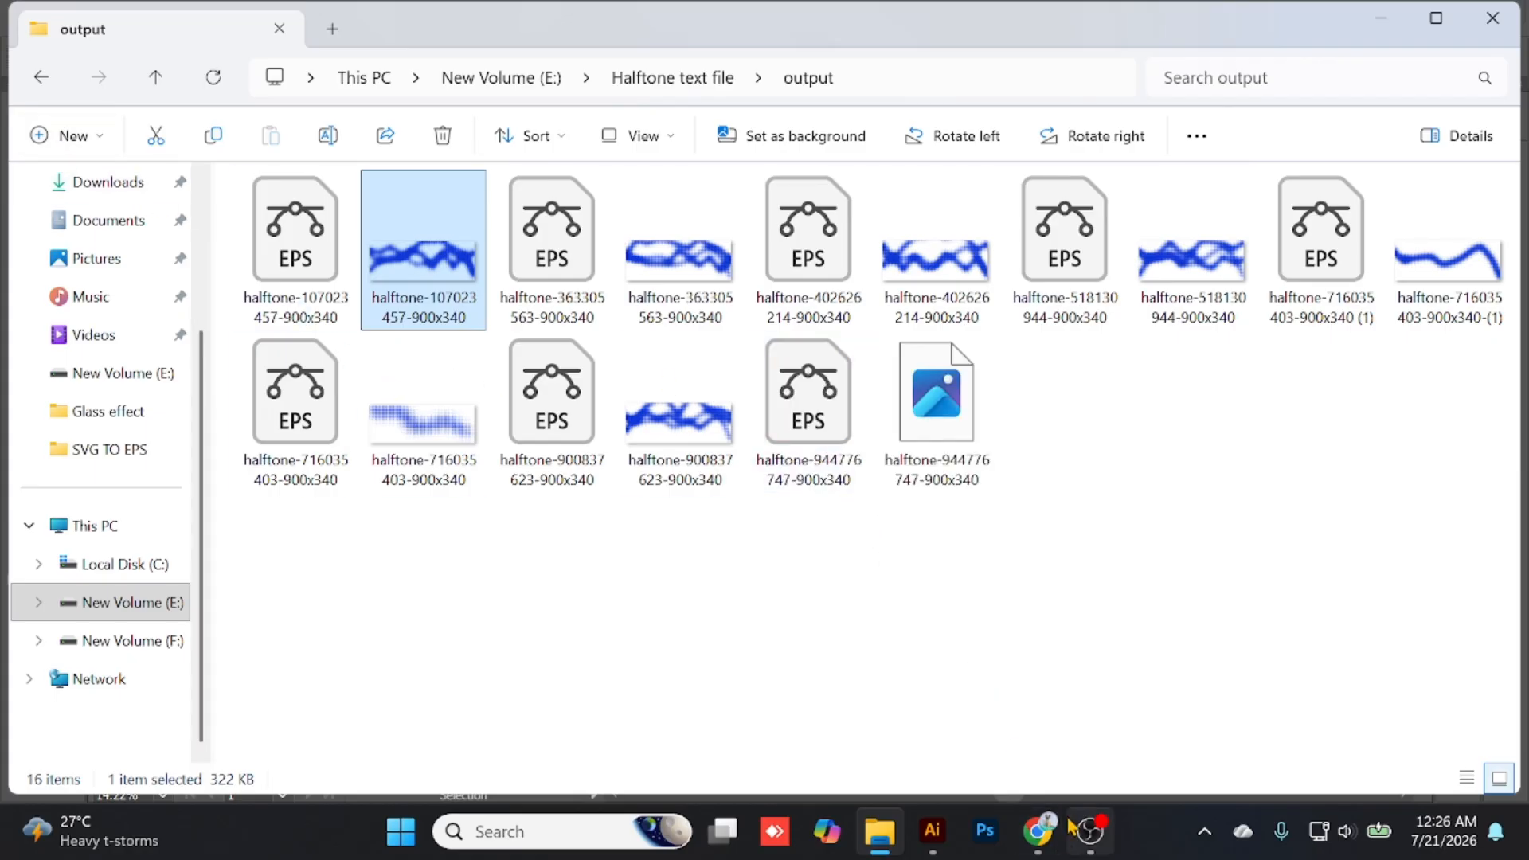
mouse_move(1037, 831)
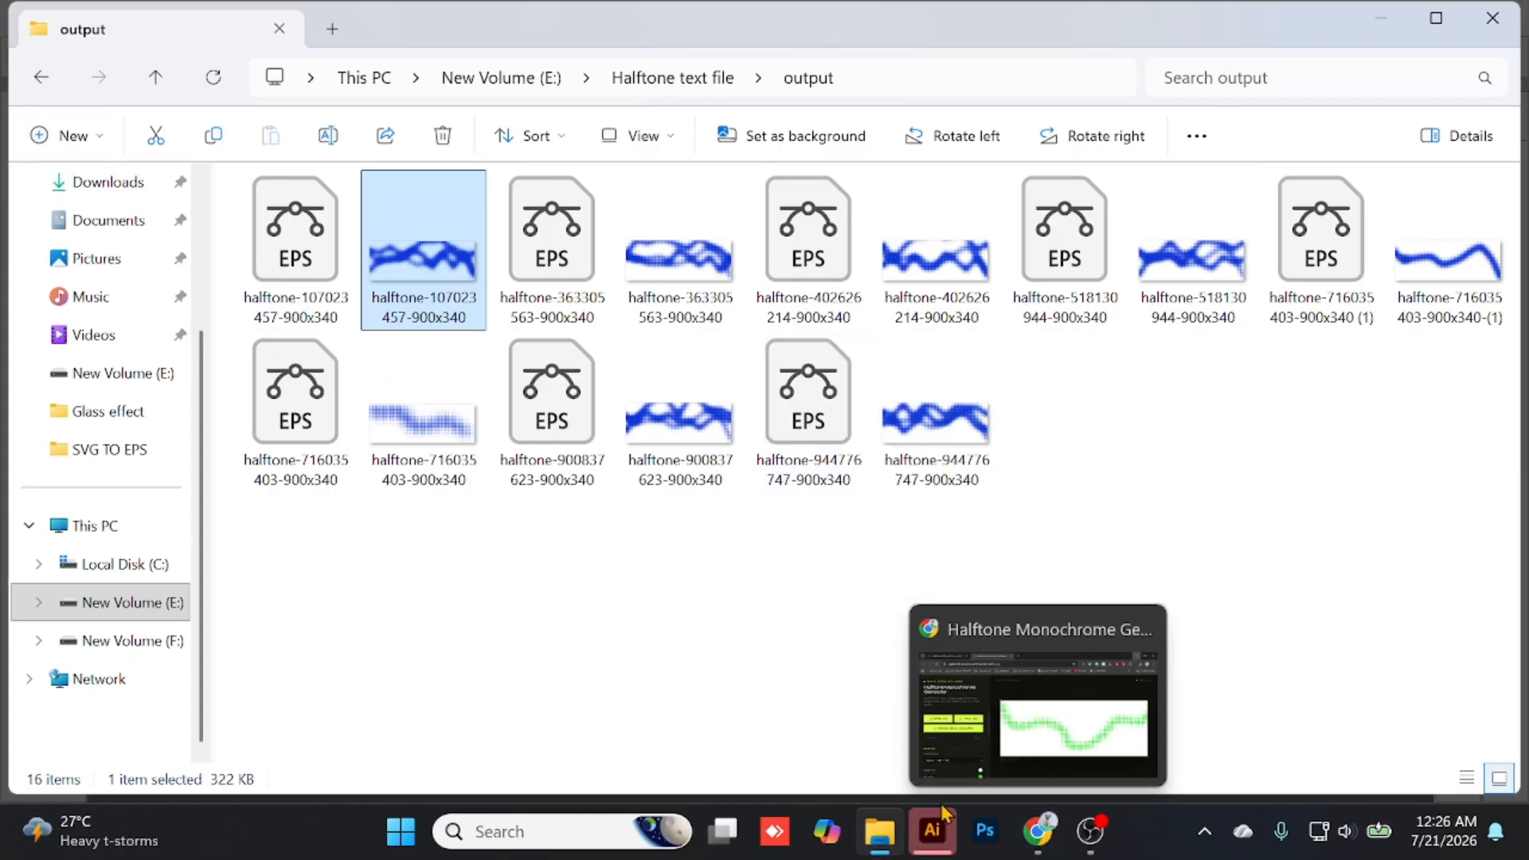
click(933, 831)
click(840, 501)
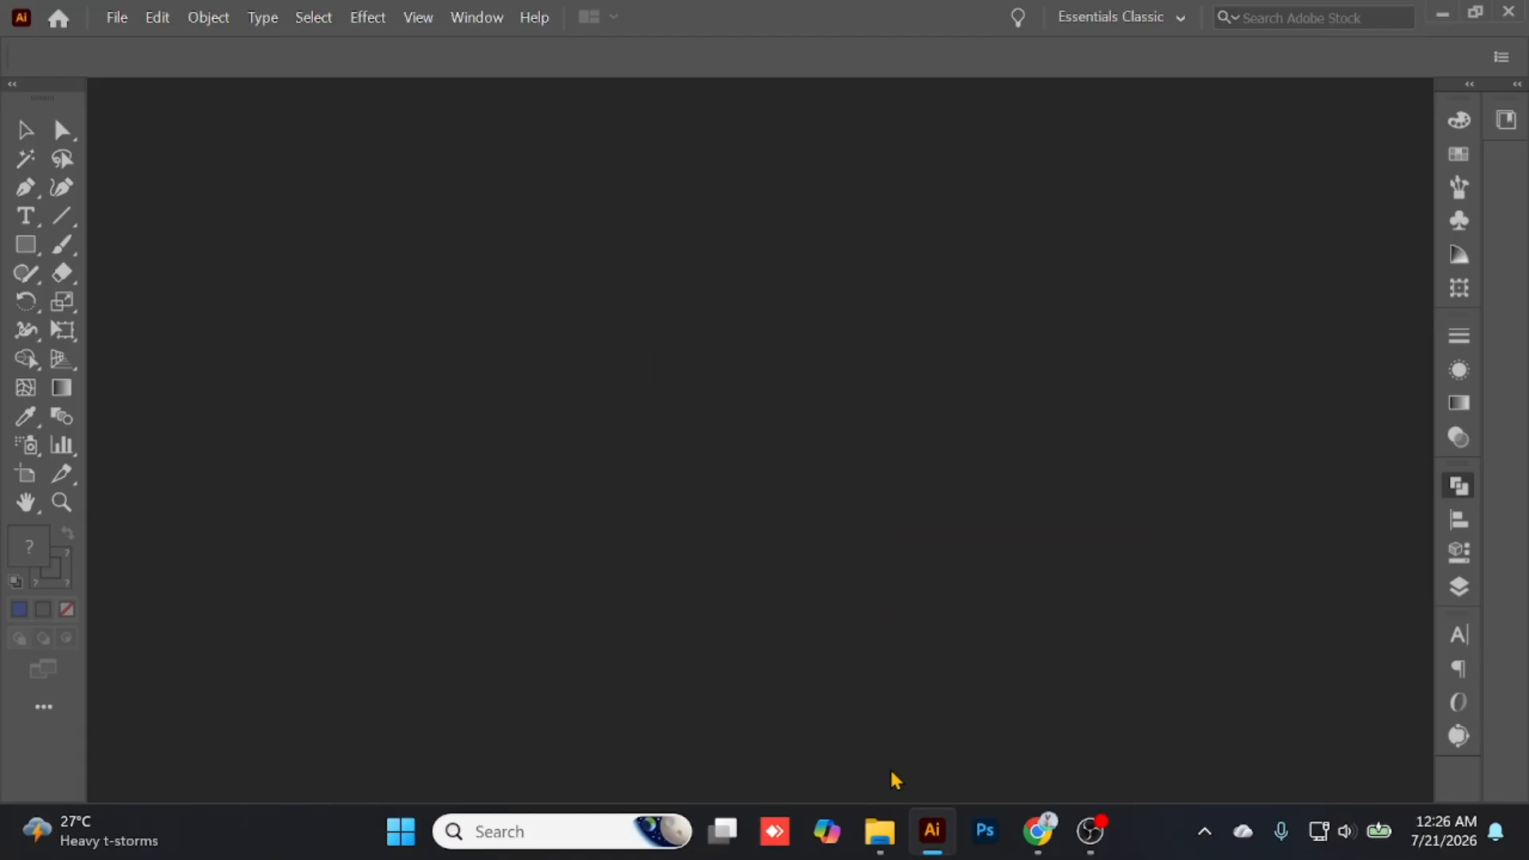
mouse_move(879, 824)
click(880, 717)
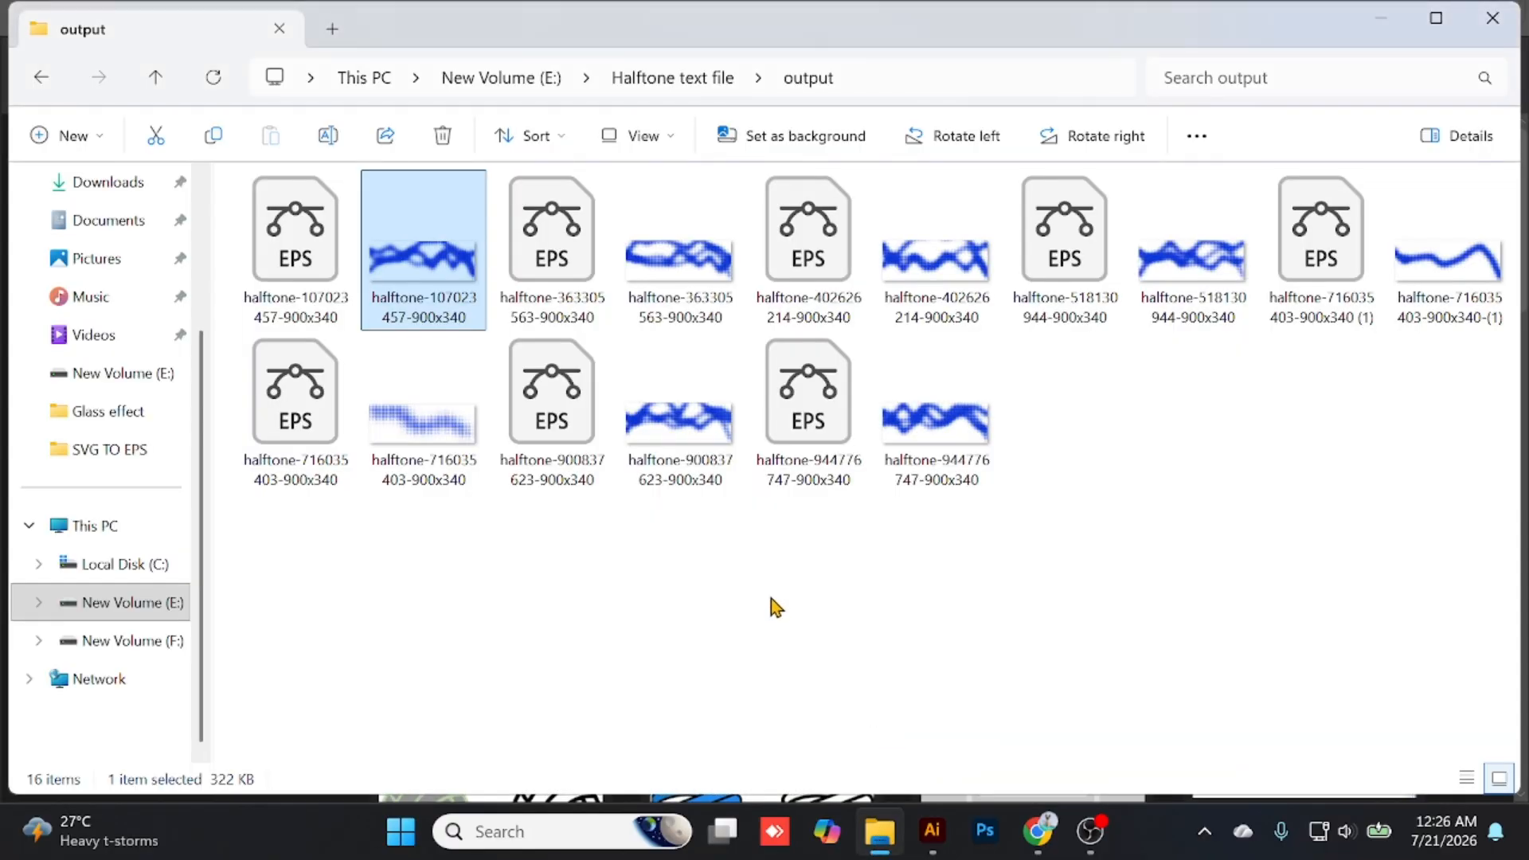
drag(422, 275, 880, 609)
drag(368, 410, 681, 371)
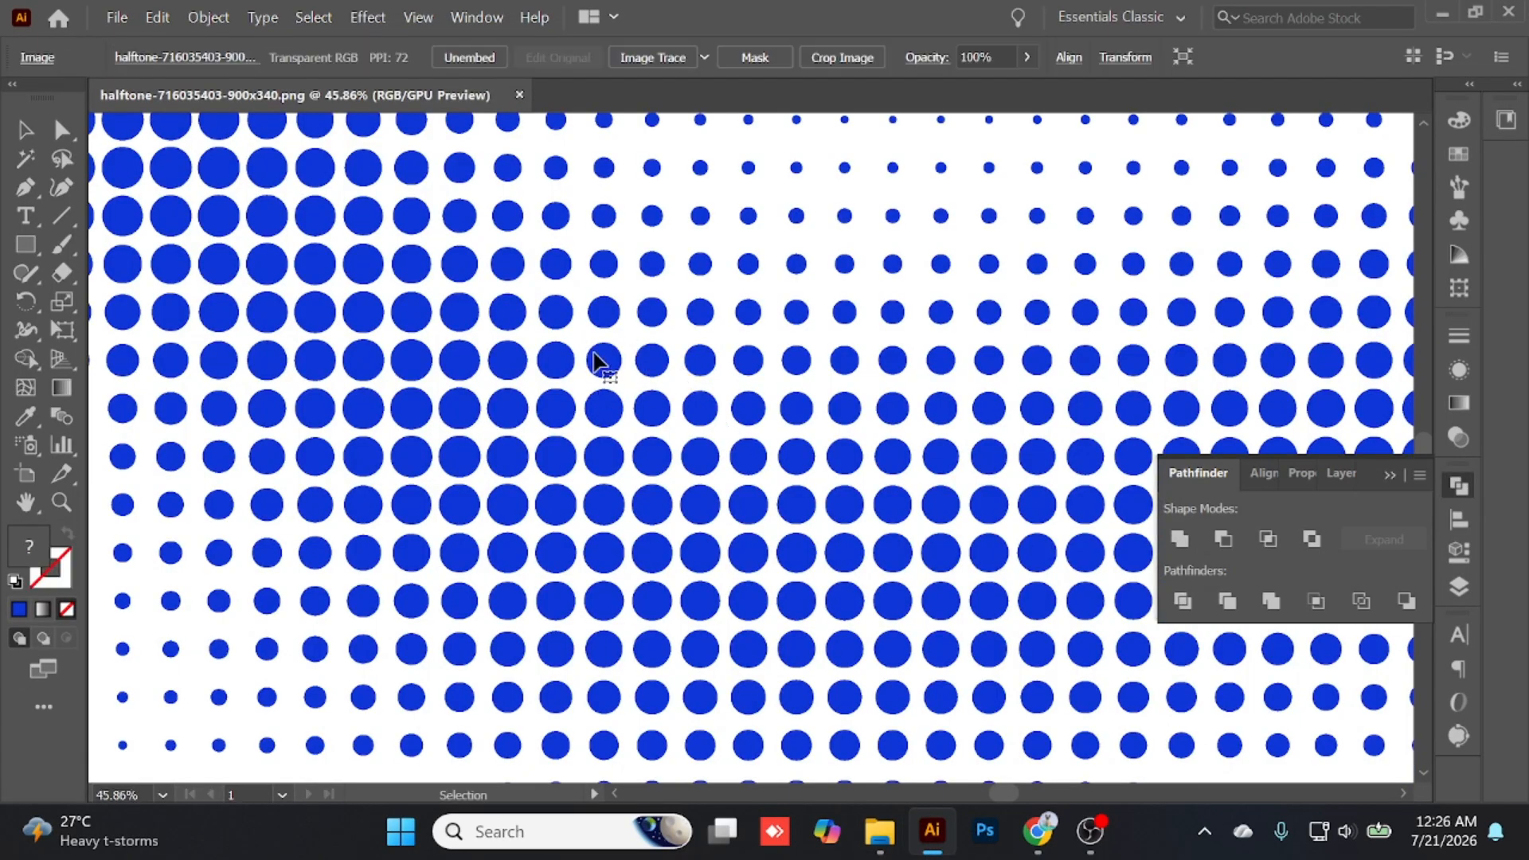
- Check the artboard's width and height in Artboard Options, leaving the settings as they are
scroll(597, 359, down, 5)
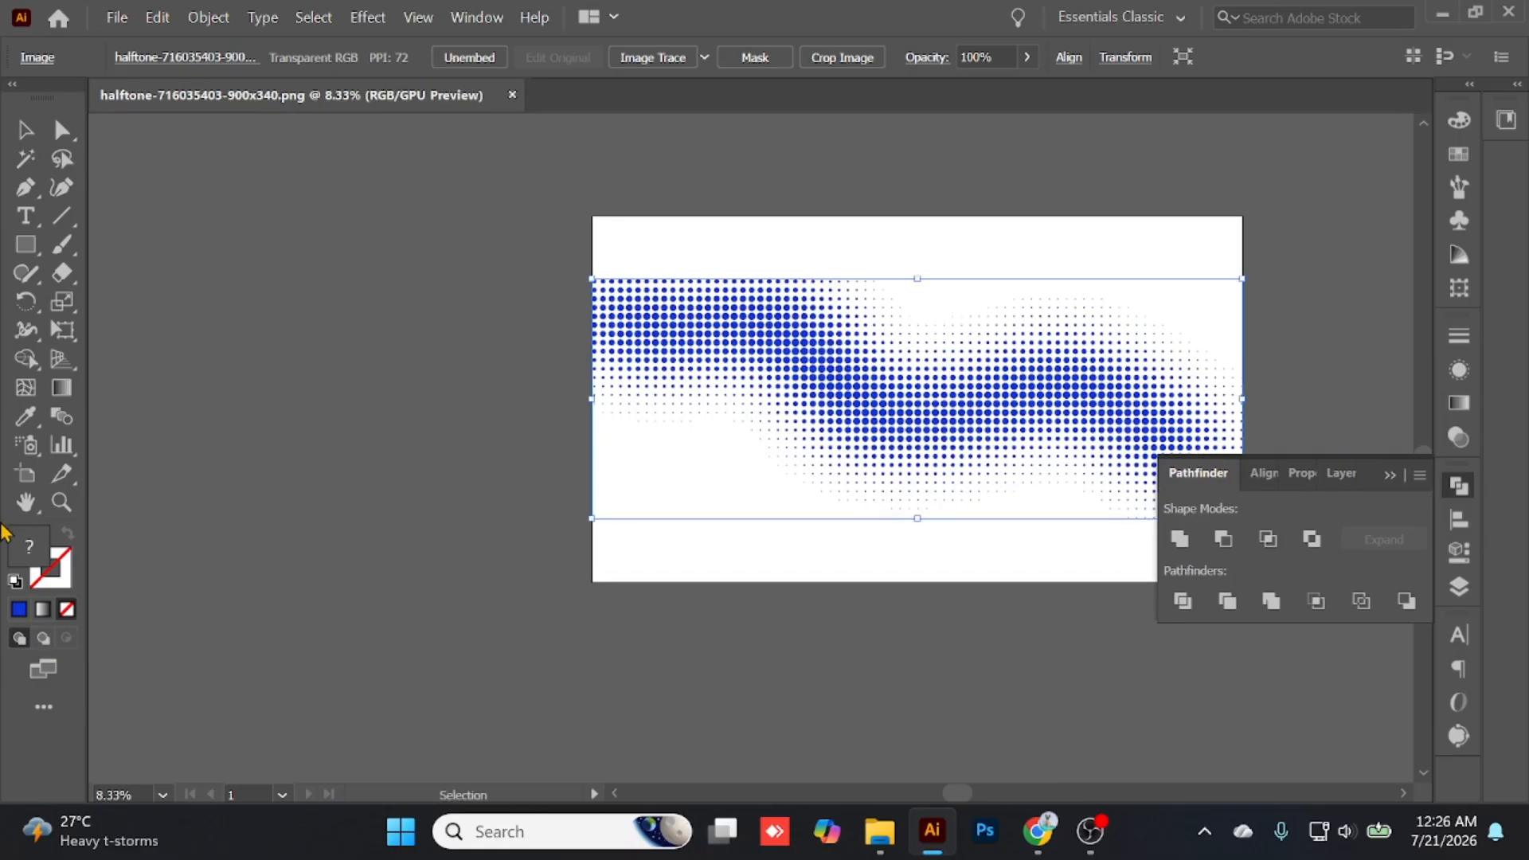
double_click(26, 475)
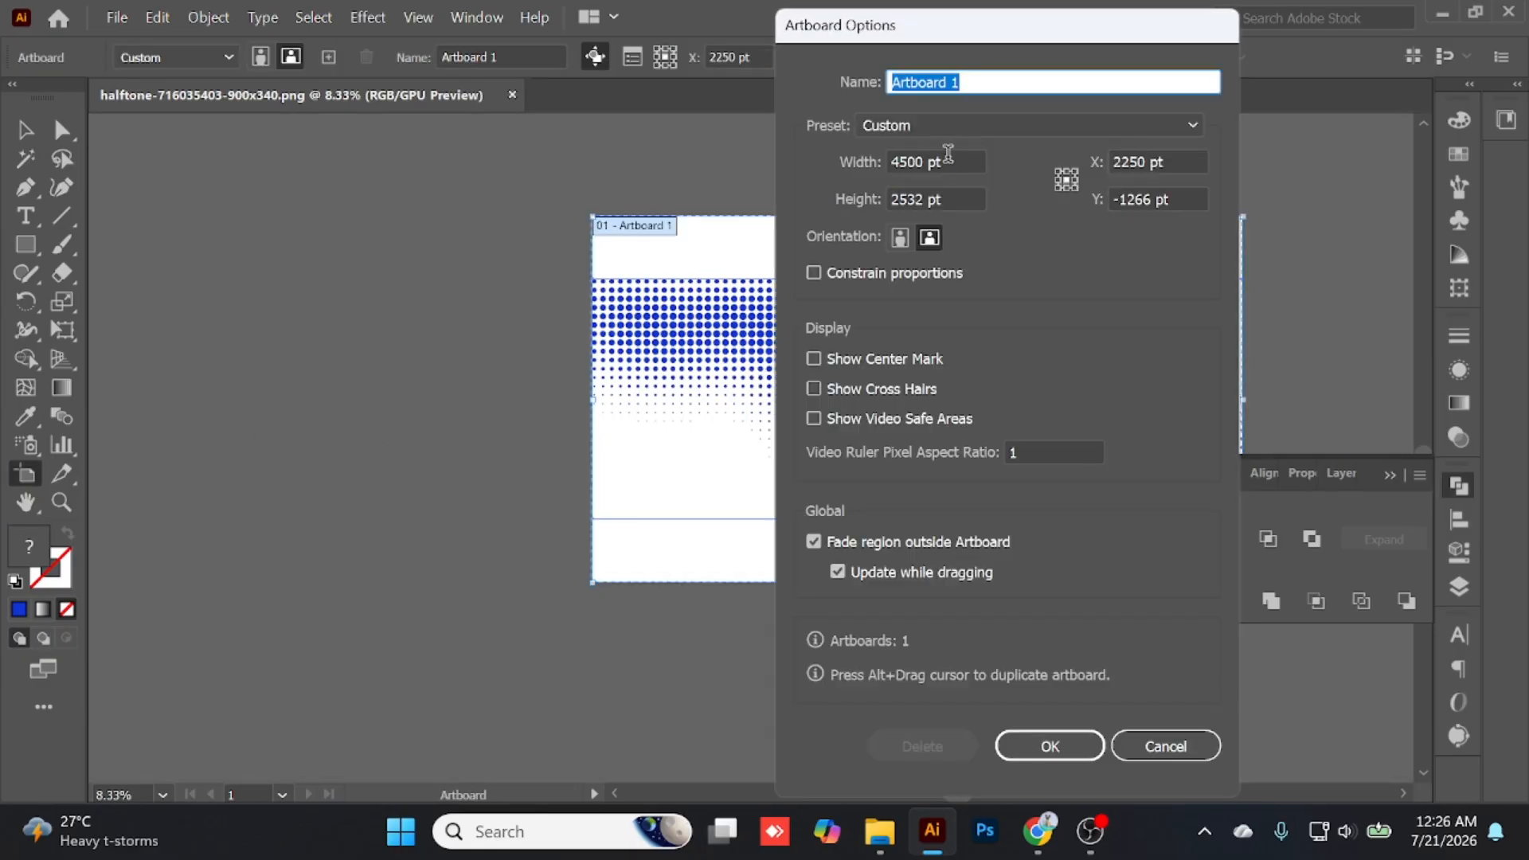
click(949, 163)
drag(945, 200, 814, 188)
click(1158, 735)
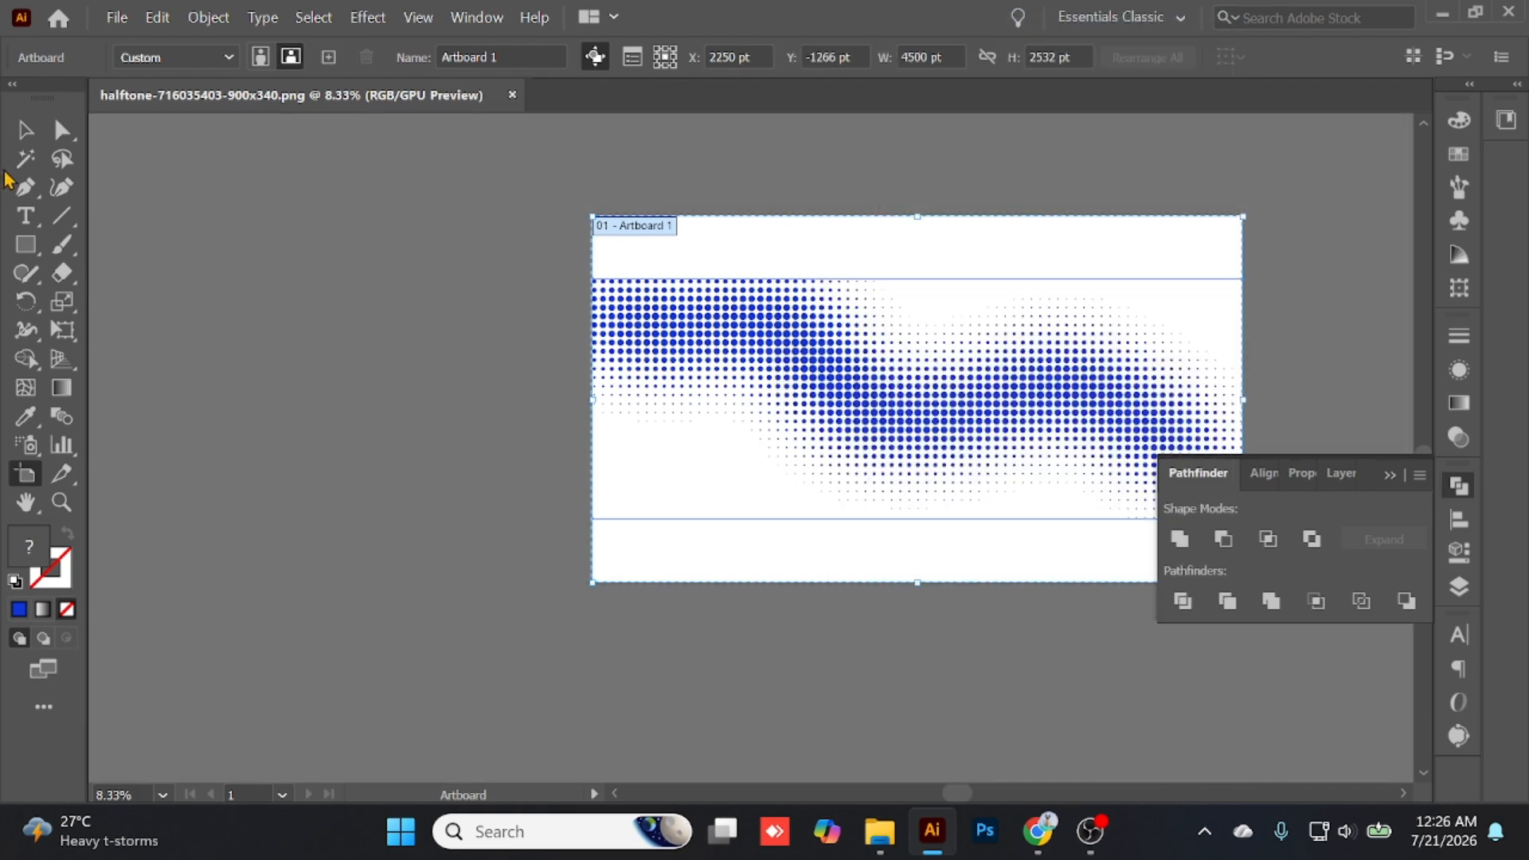
- Move the blue halftone image off the artboard onto the empty canvas to its left
click(26, 130)
key(space)
drag(436, 376, 680, 384)
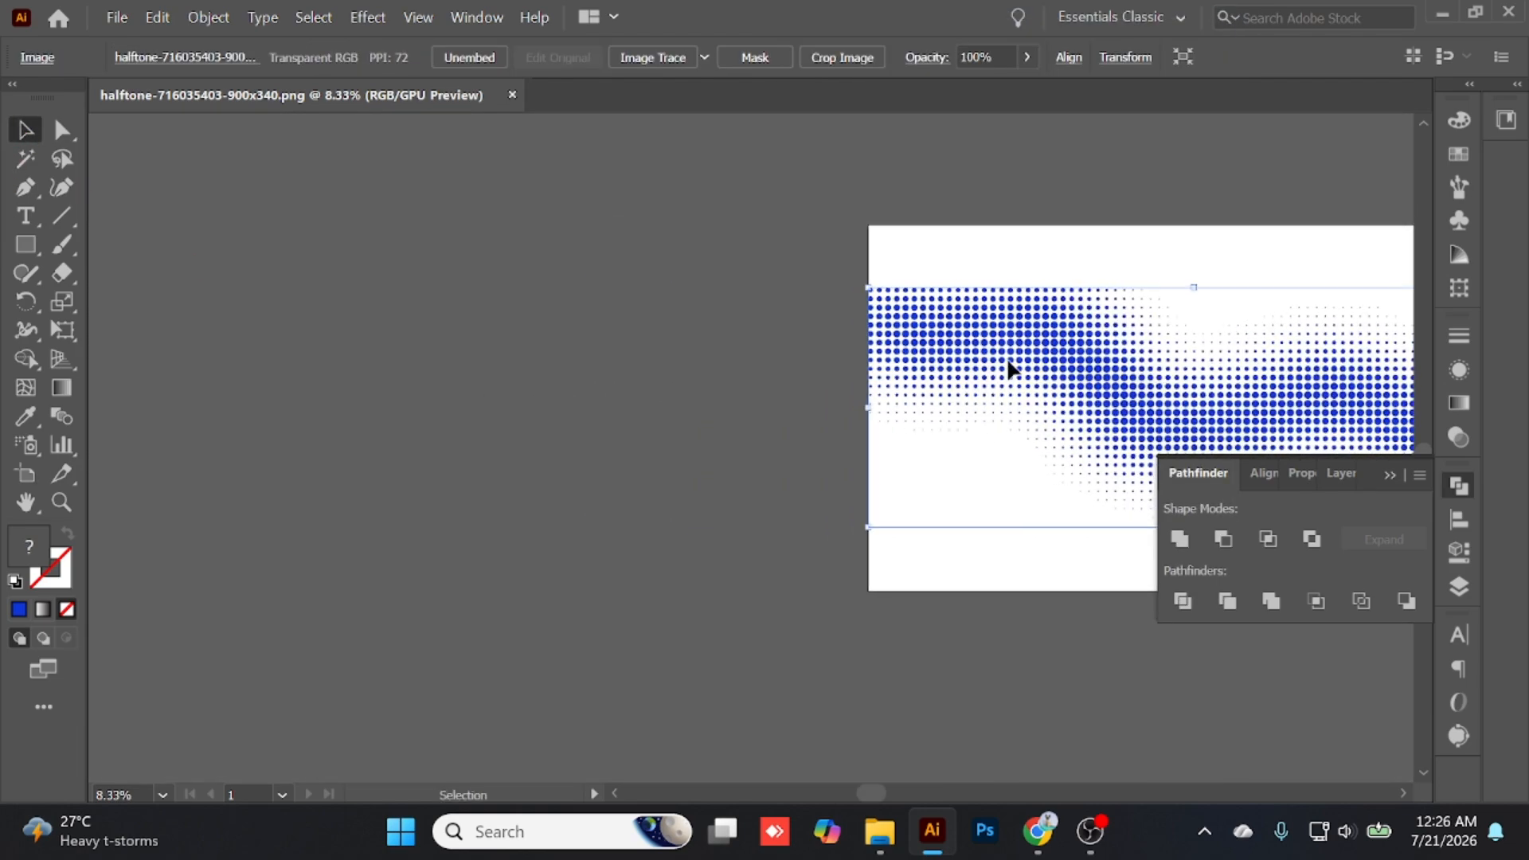
drag(1010, 366, 539, 347)
key(space)
- Run Image Trace on the halftone image with the Default preset and expand the result into paths
click(707, 65)
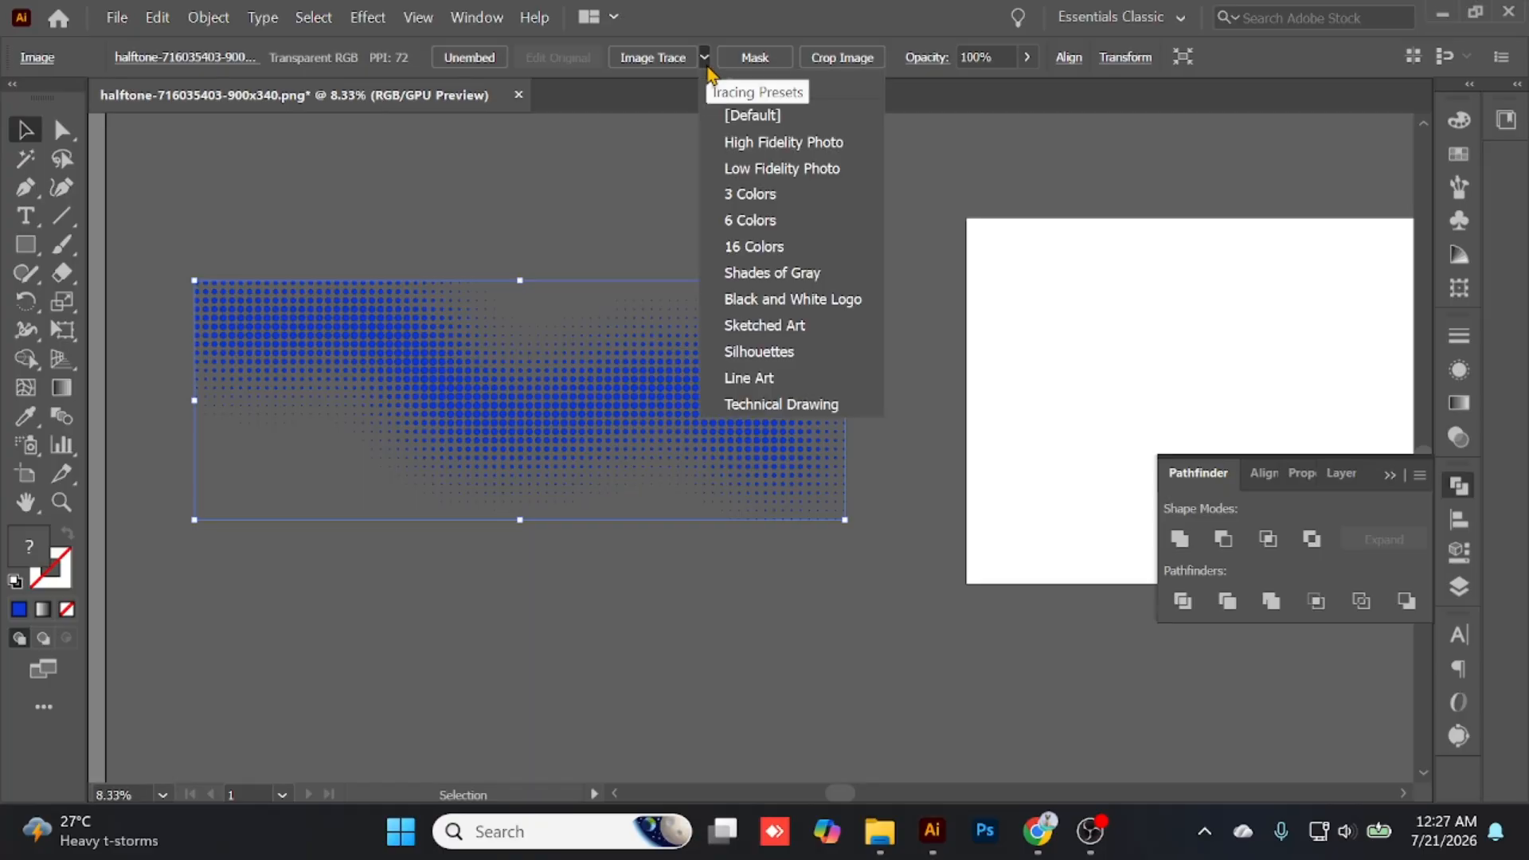
click(686, 58)
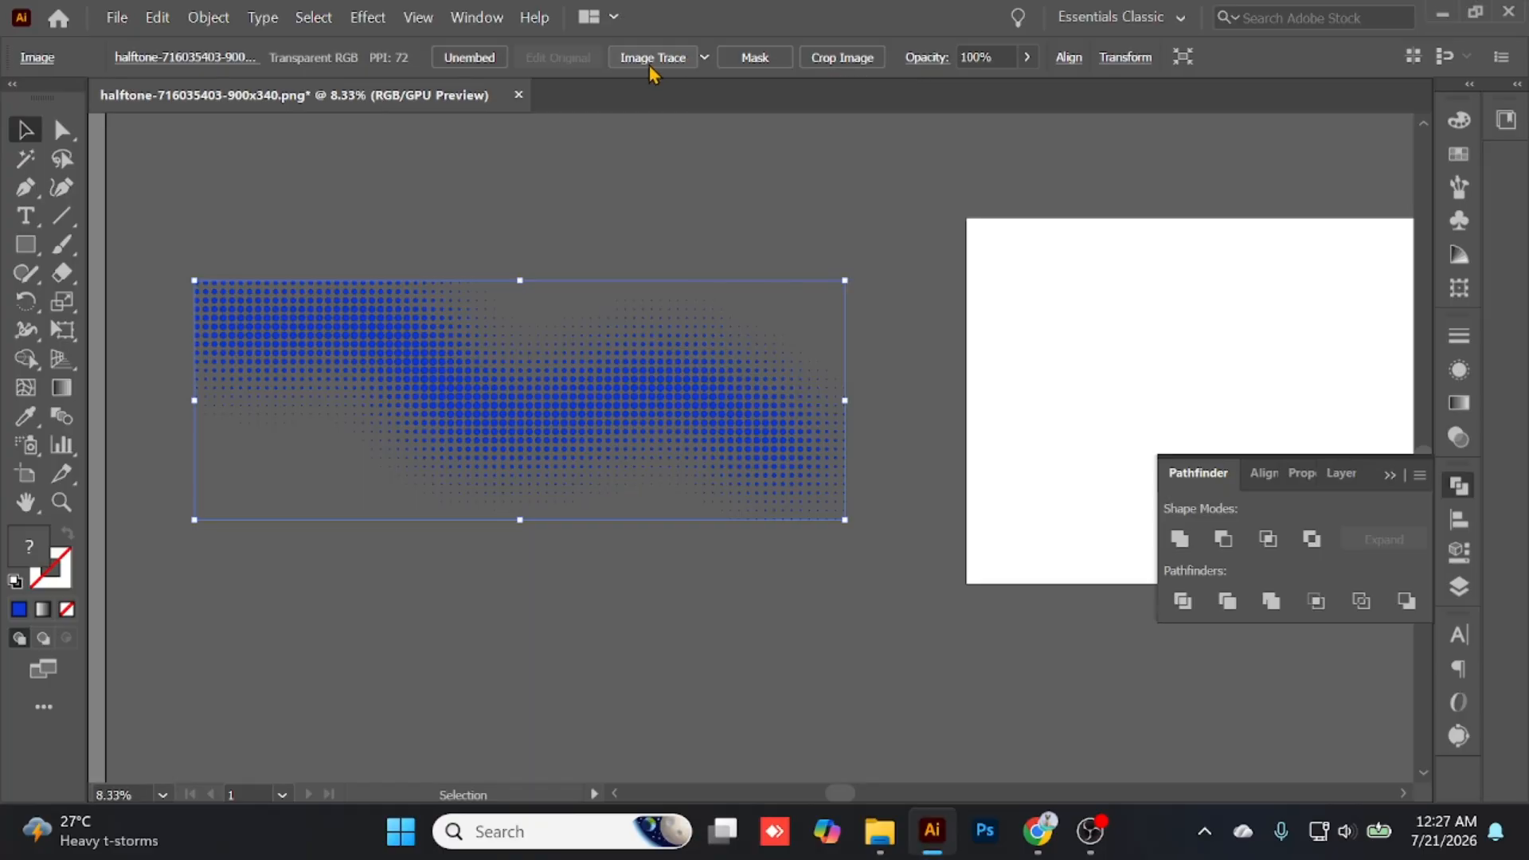
click(651, 69)
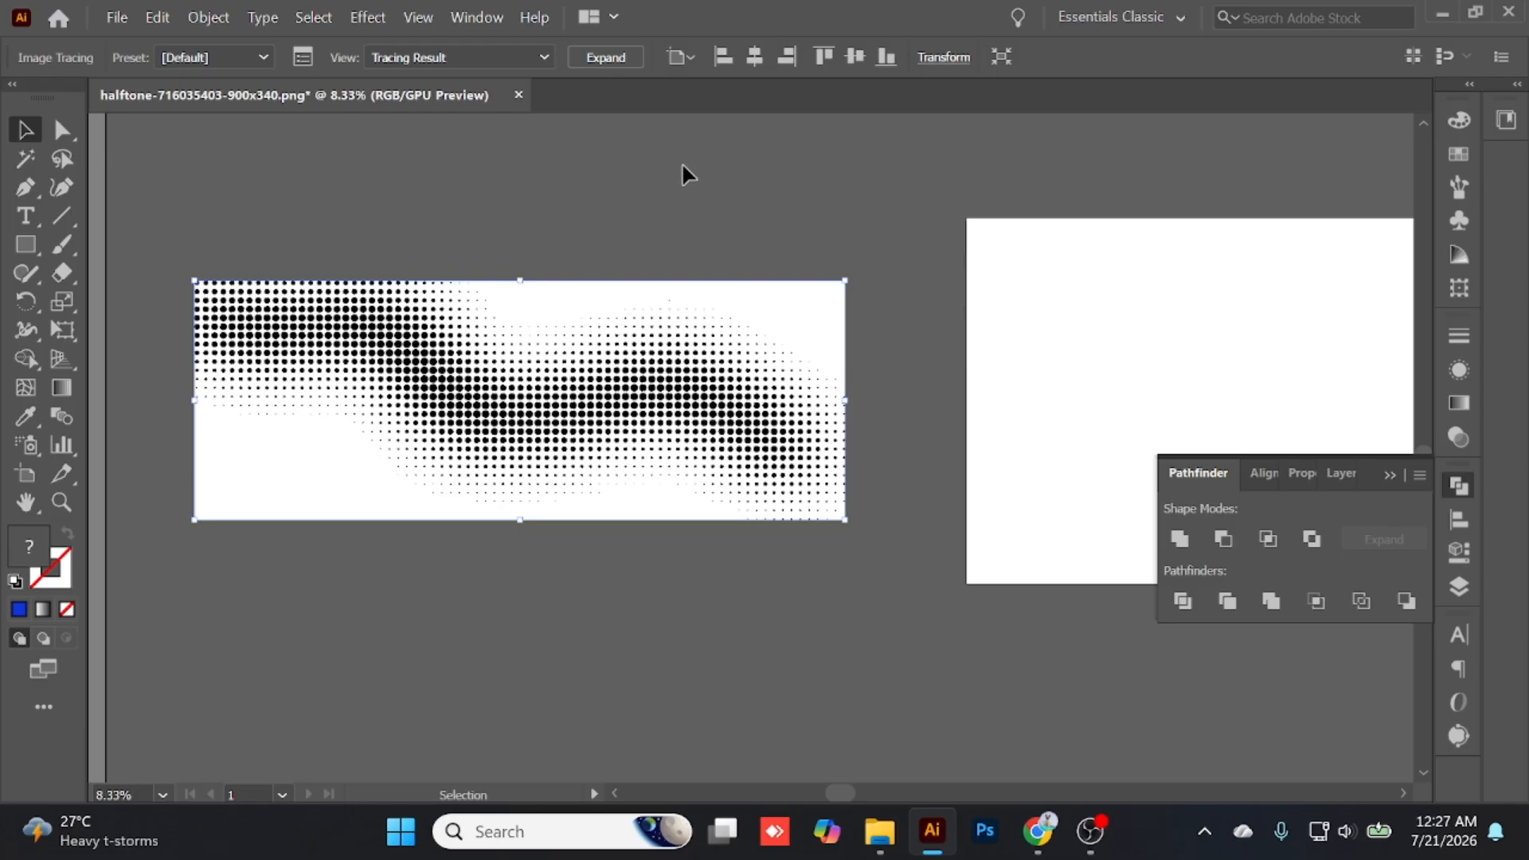
click(618, 61)
click(321, 248)
- Select the traced image's white areas with the Magic Wand and delete them
click(63, 160)
click(26, 159)
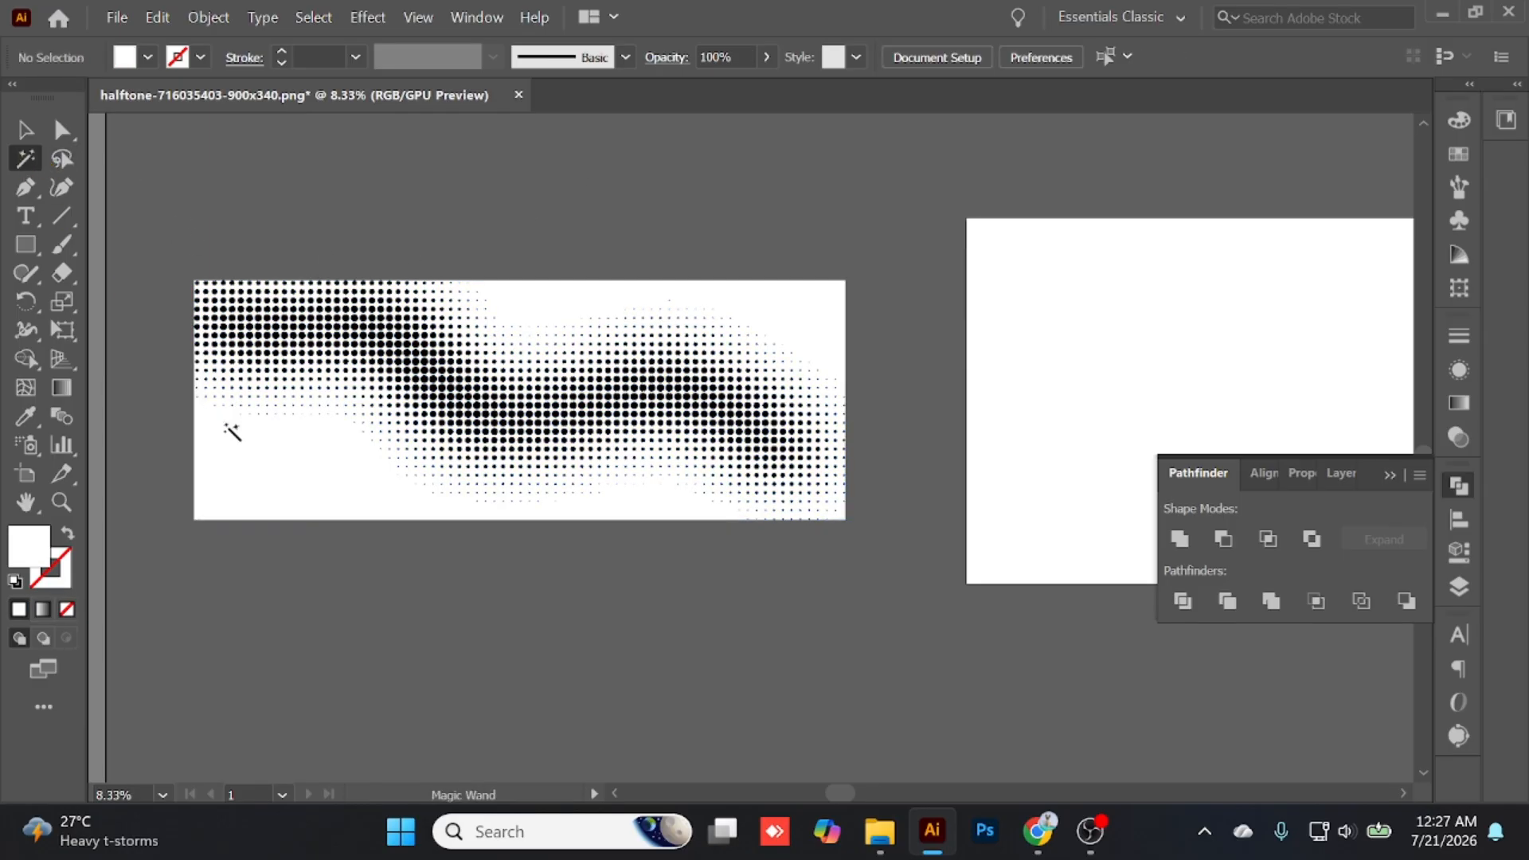
click(289, 454)
key(Delete)
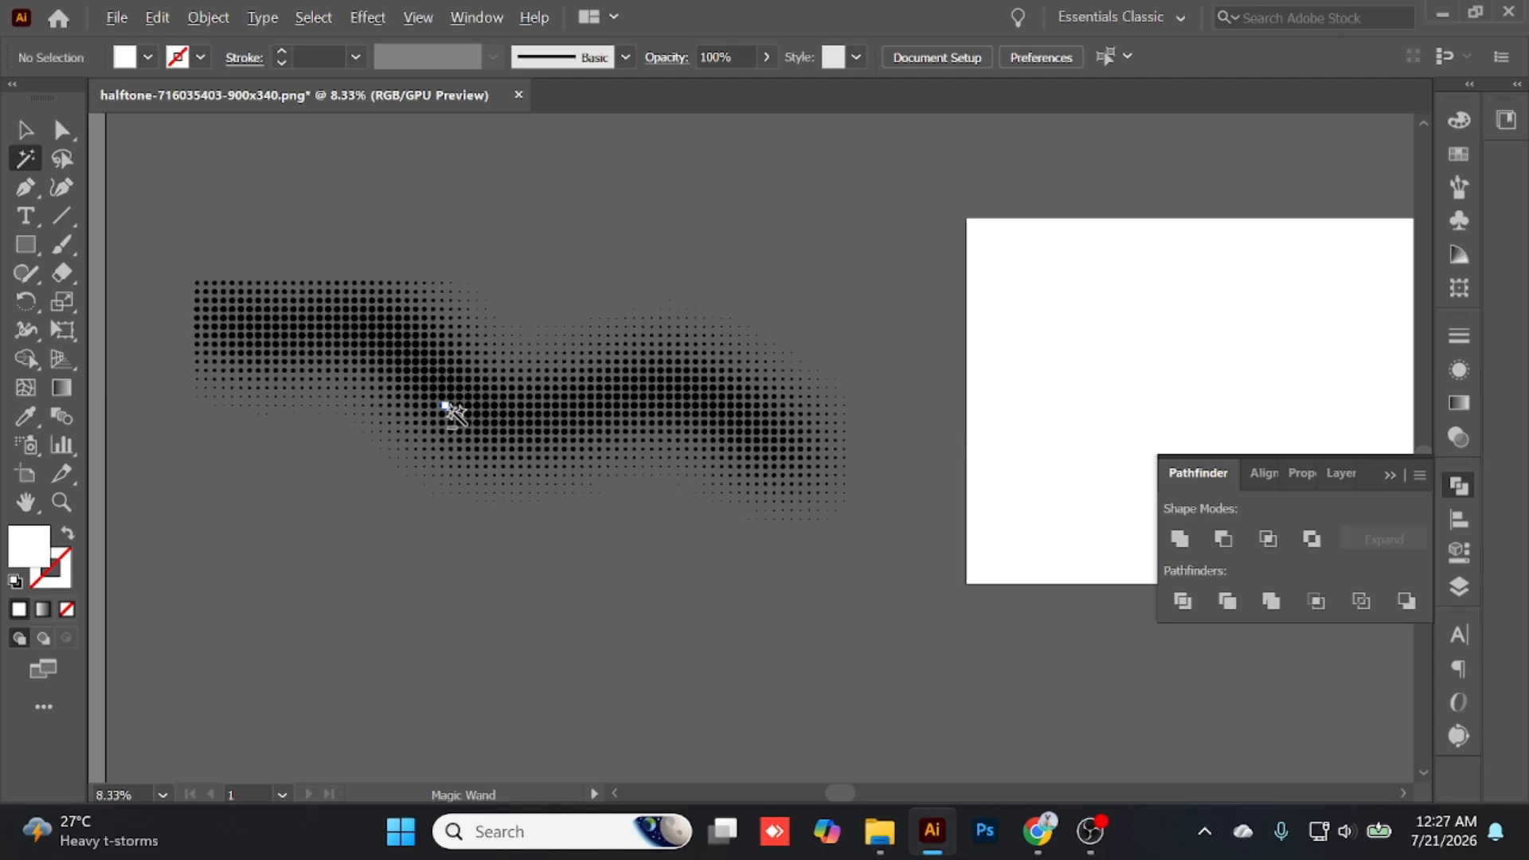
- Examine the traced dots up close by selecting individual ones with Direct Selection
scroll(546, 437, up, 8)
click(60, 134)
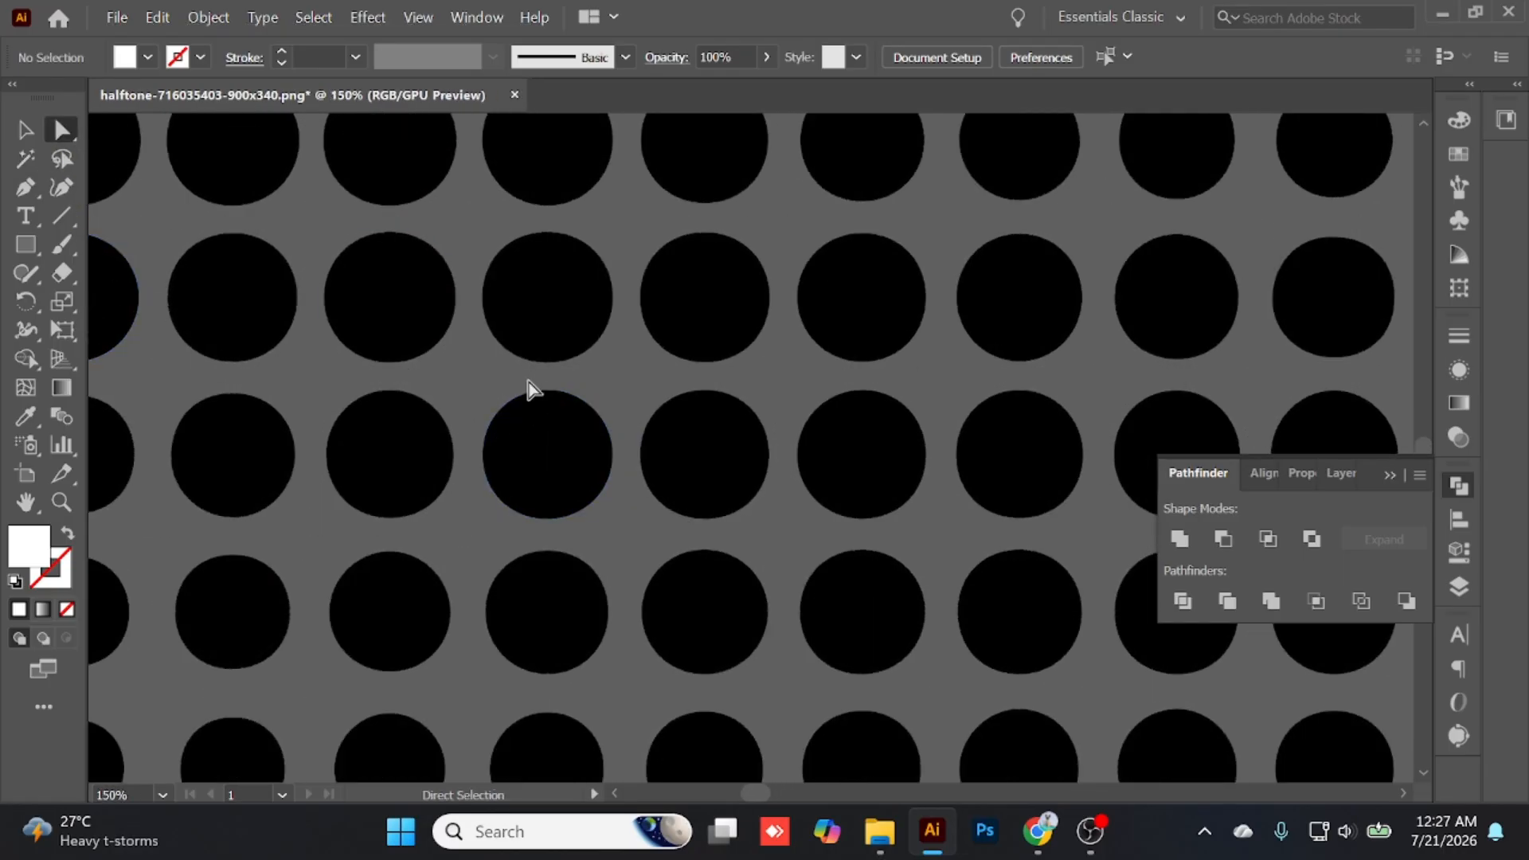
click(528, 314)
scroll(565, 381, down, 4)
scroll(560, 437, down, 2)
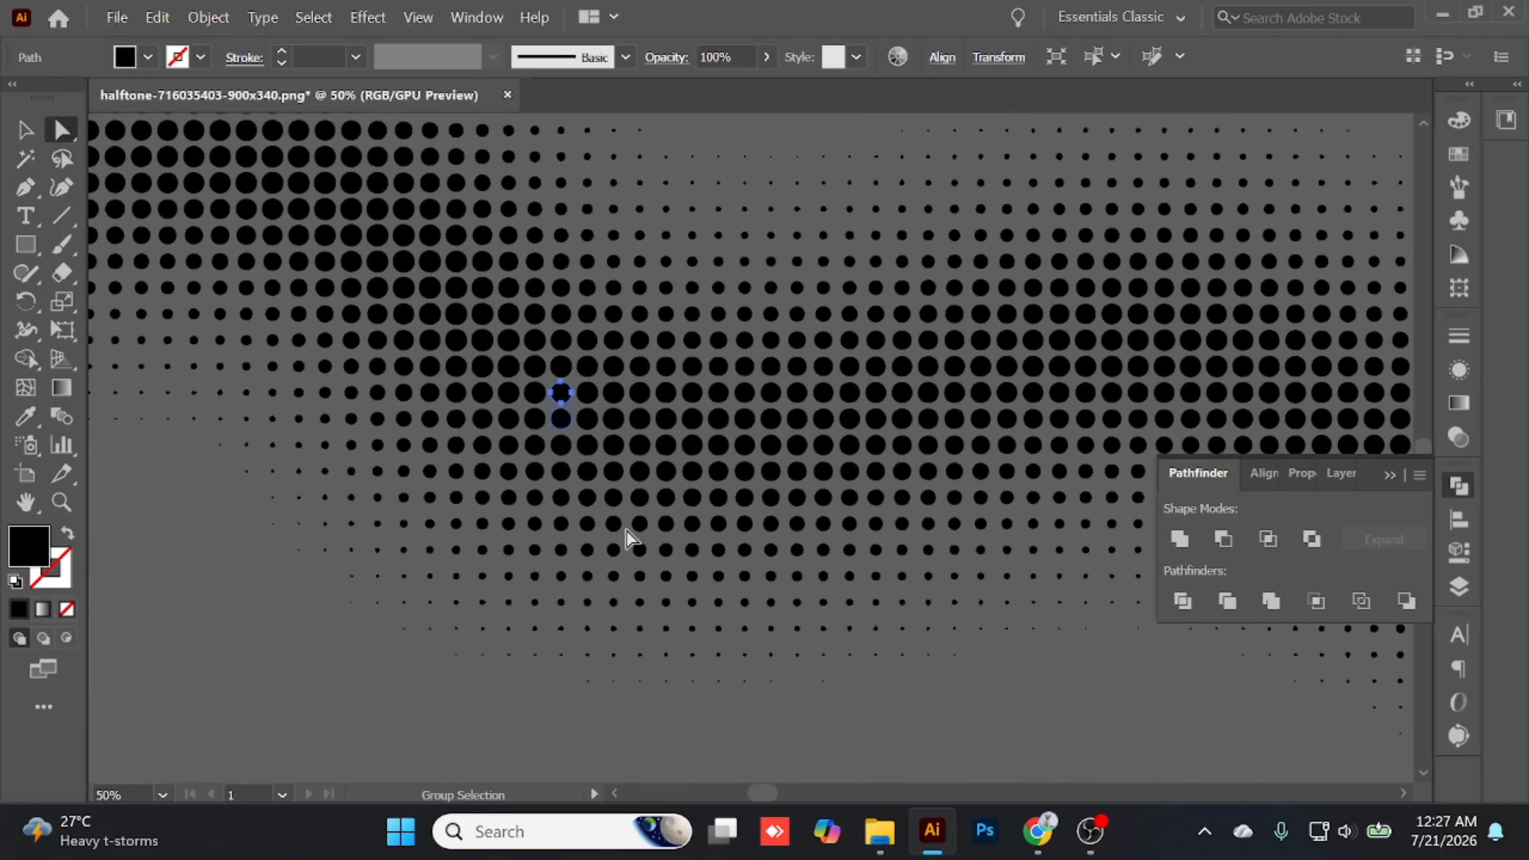
click(558, 548)
click(586, 492)
click(619, 464)
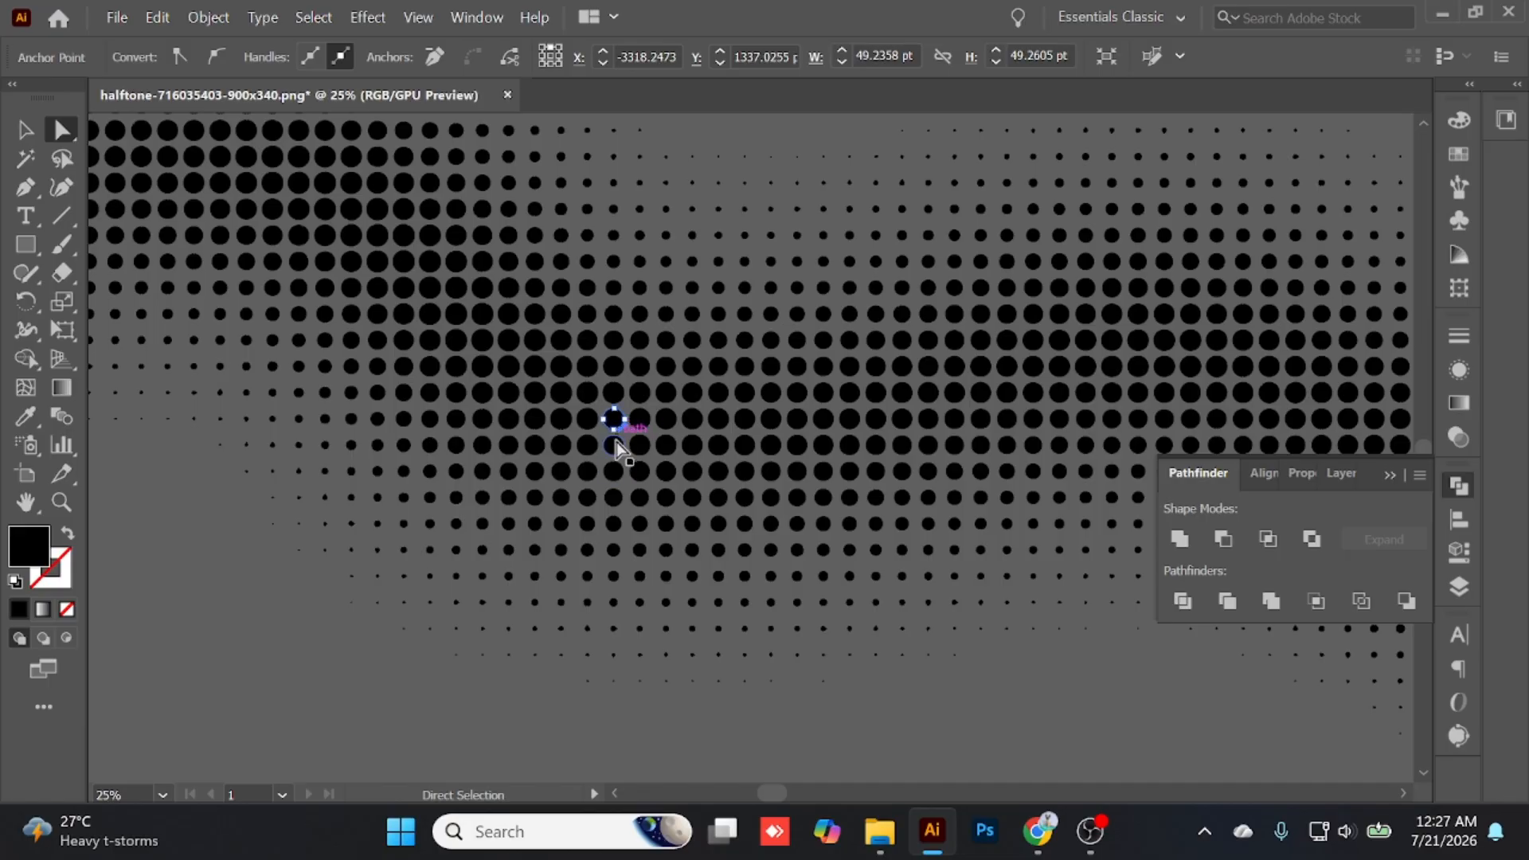
- Try moving a single traced dot downward and undo the move
drag(615, 439, 620, 561)
key(ctrl+z)
scroll(749, 498, down, 2)
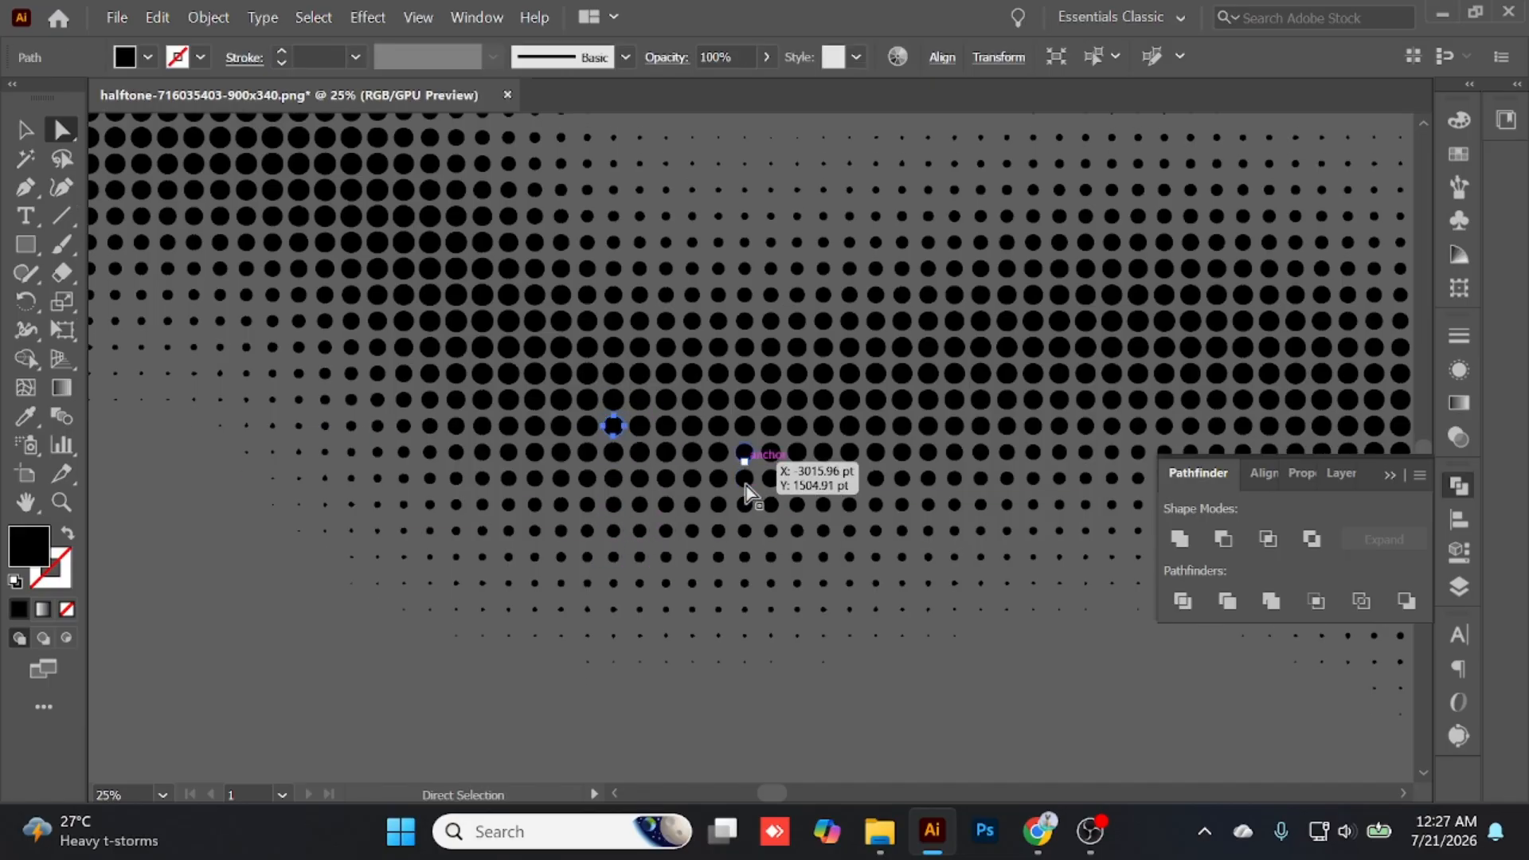
click(658, 601)
scroll(647, 599, down, 2)
key(super)
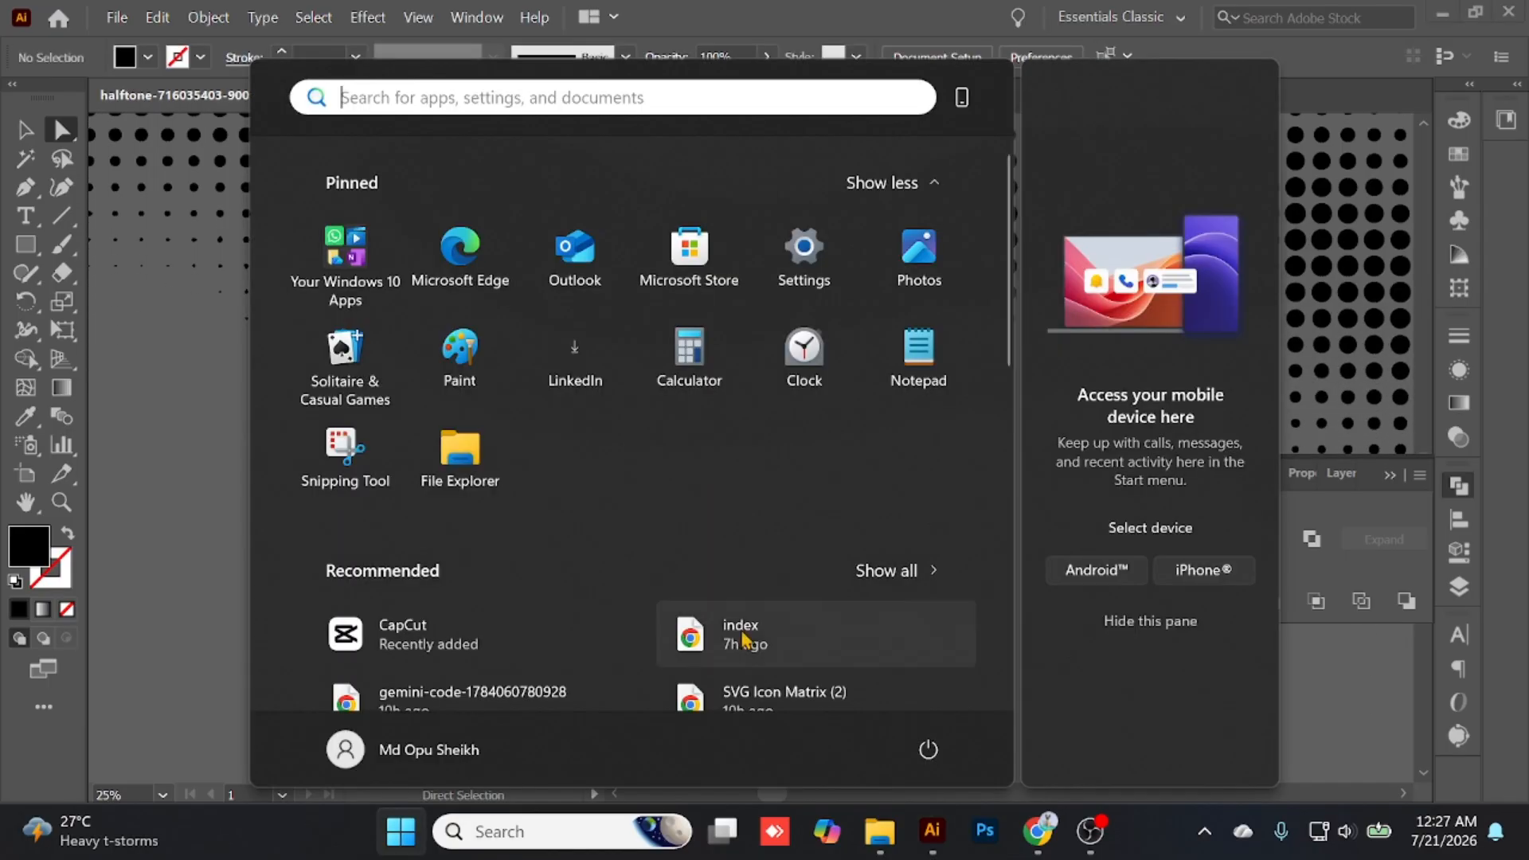
click(192, 481)
key(alt)
scroll(342, 487, down, 3)
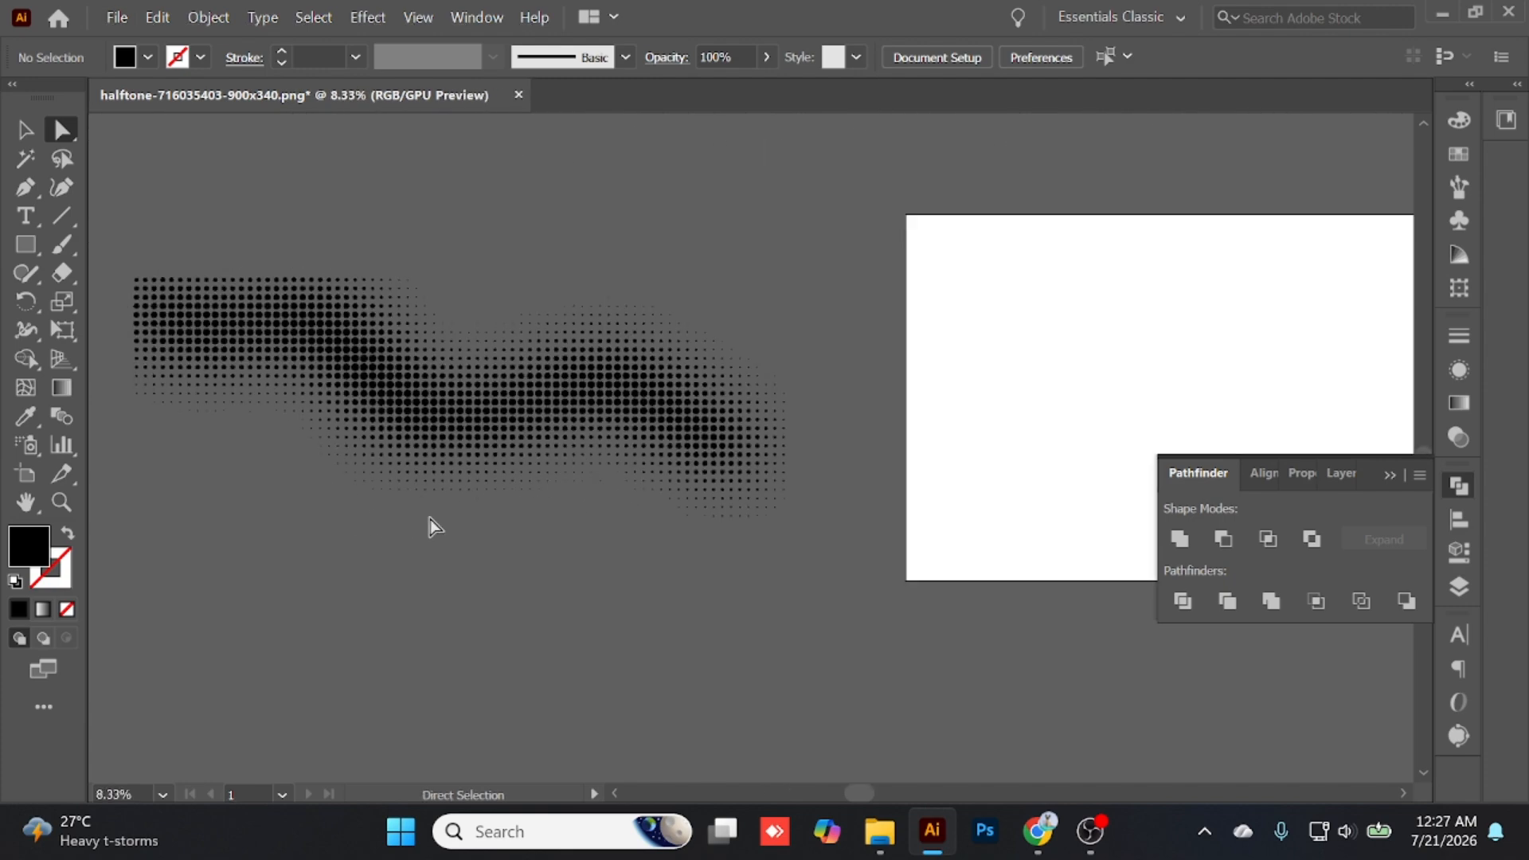
- Check how the traced halftone is grouped by selecting one dot and the whole group, leaving nothing selected
click(430, 519)
click(427, 537)
click(642, 411)
click(27, 133)
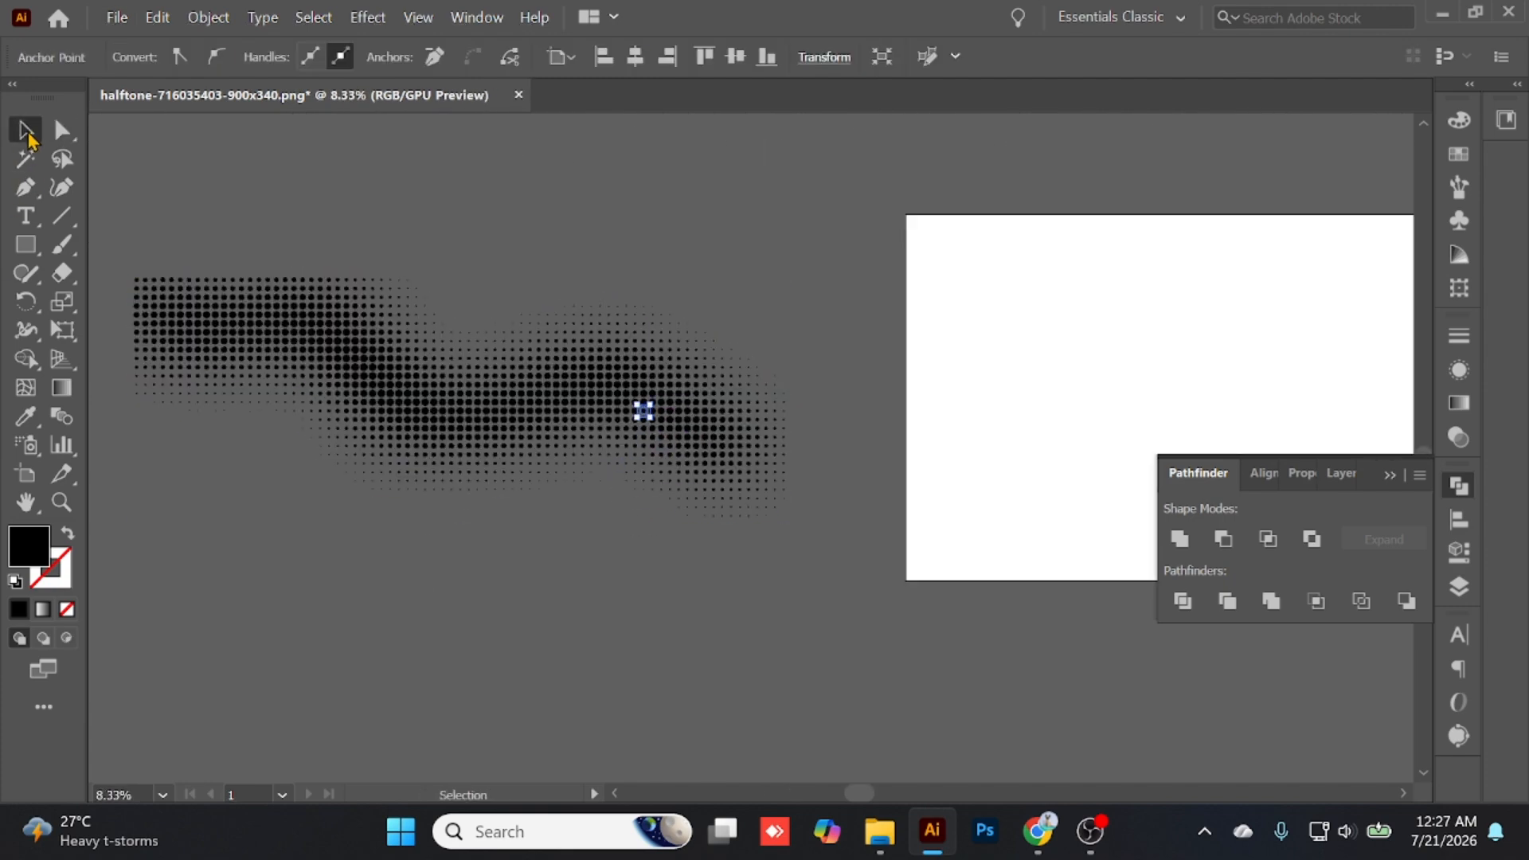
click(538, 186)
click(478, 372)
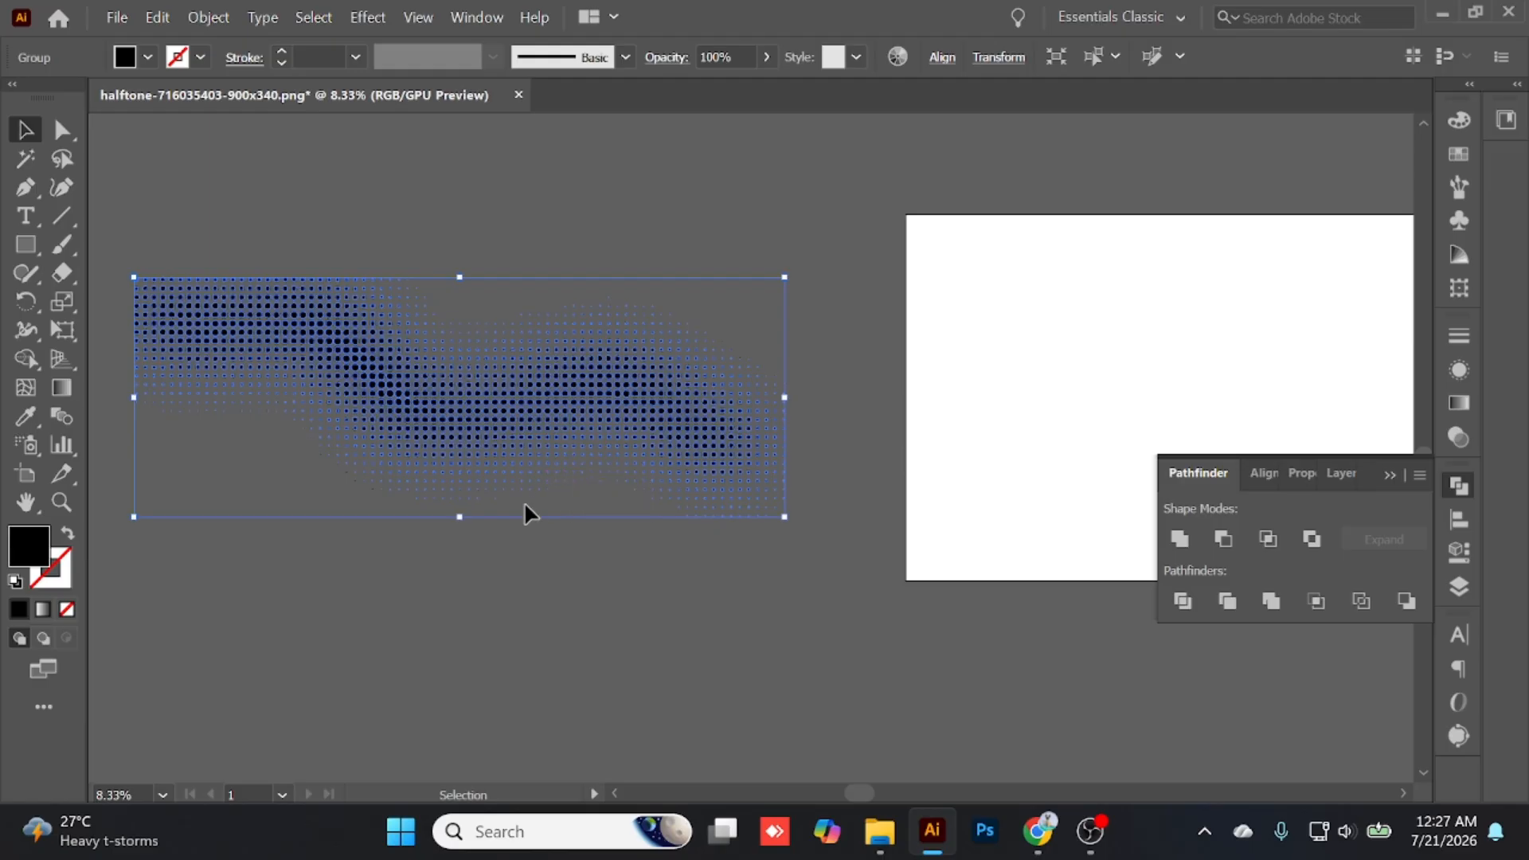
click(471, 515)
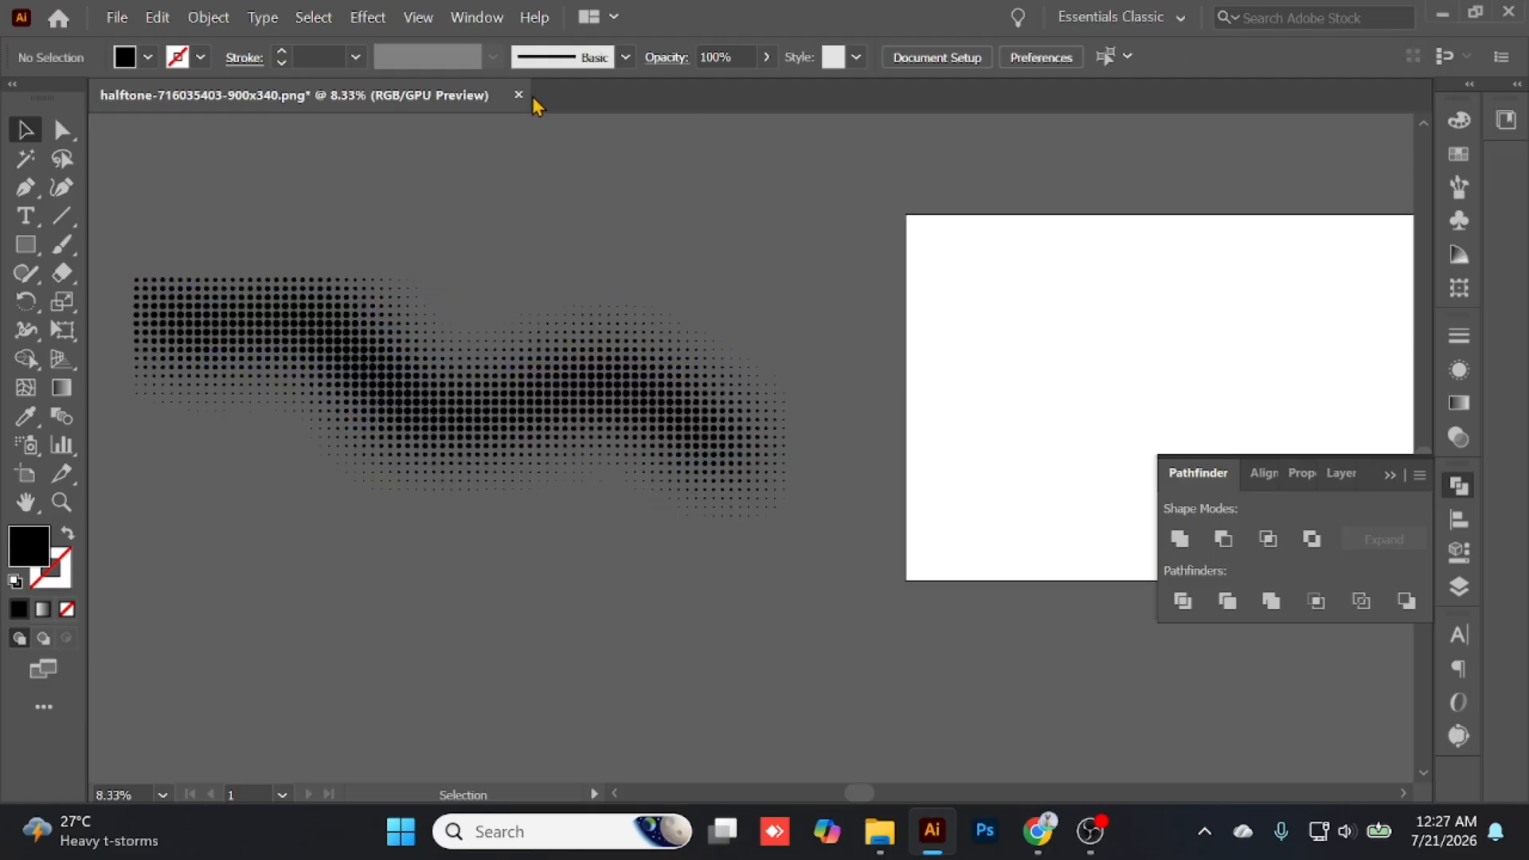
- Close the traced halftone document and minimize Illustrator and the output folder window
click(1507, 13)
click(885, 444)
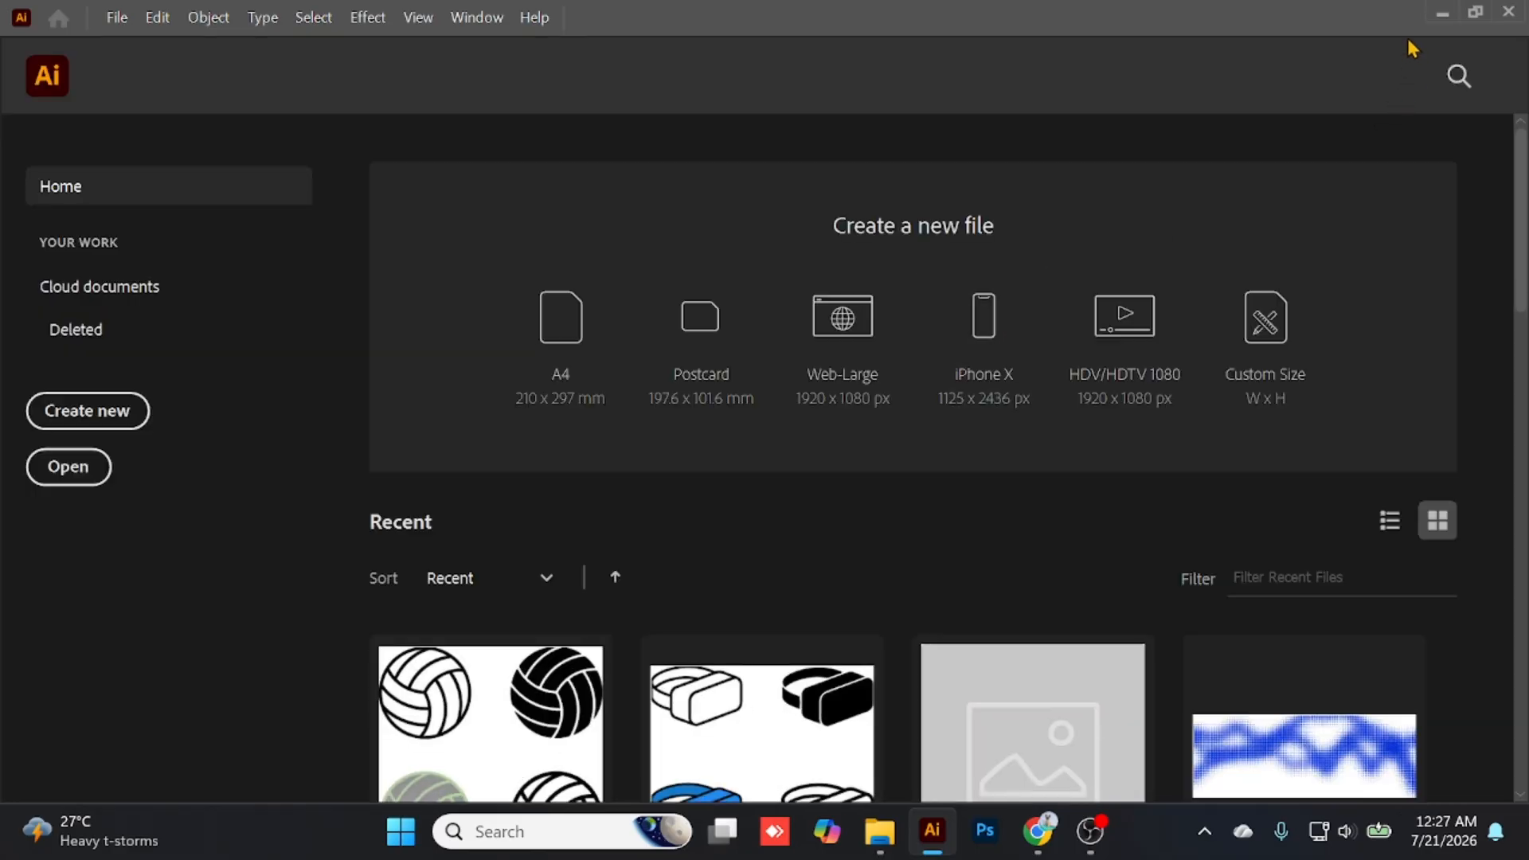
click(1442, 15)
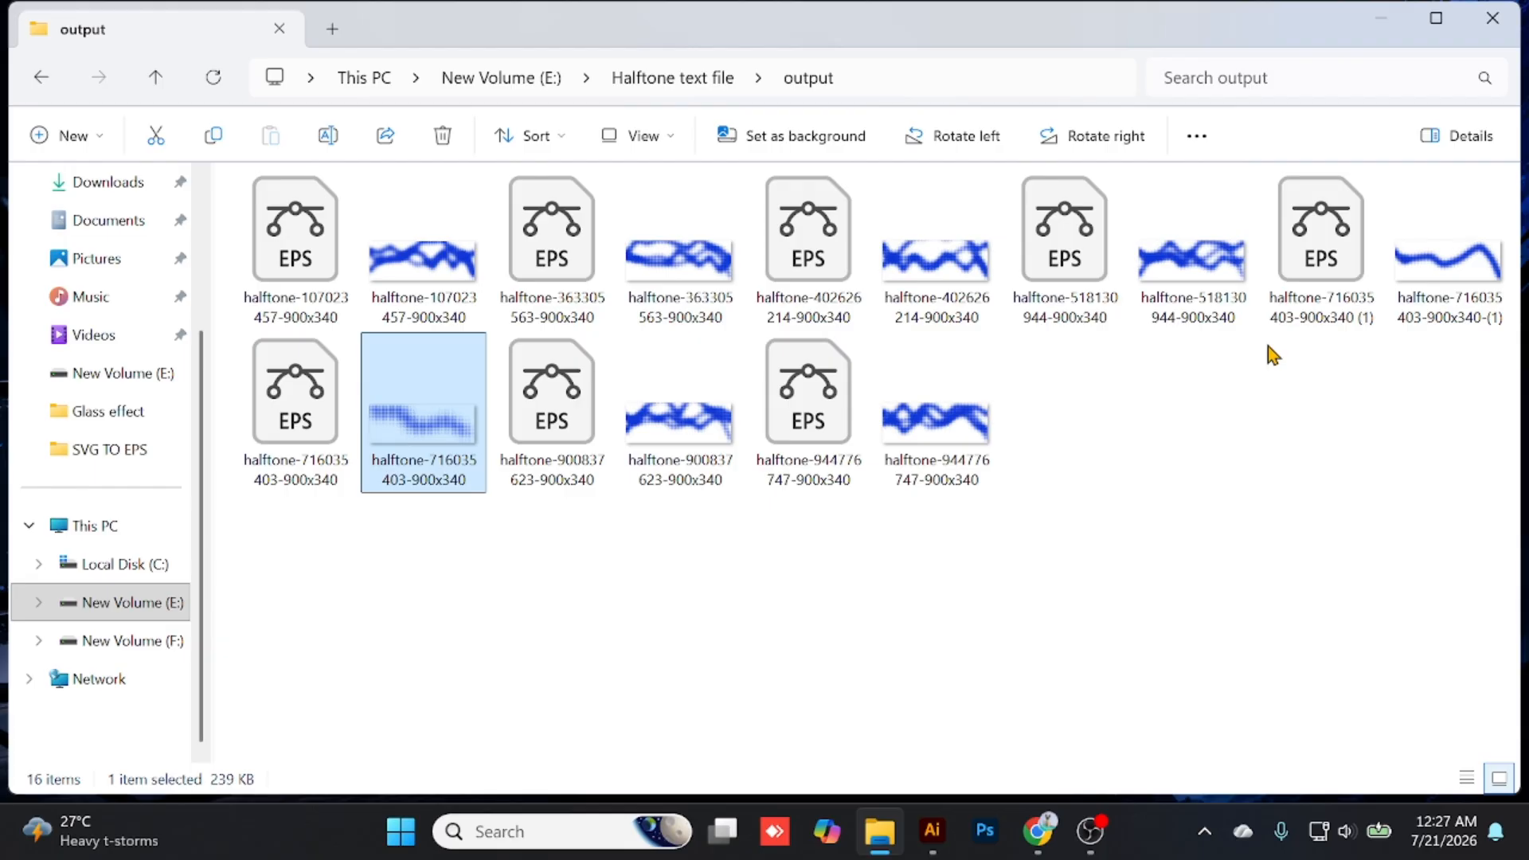
click(1386, 19)
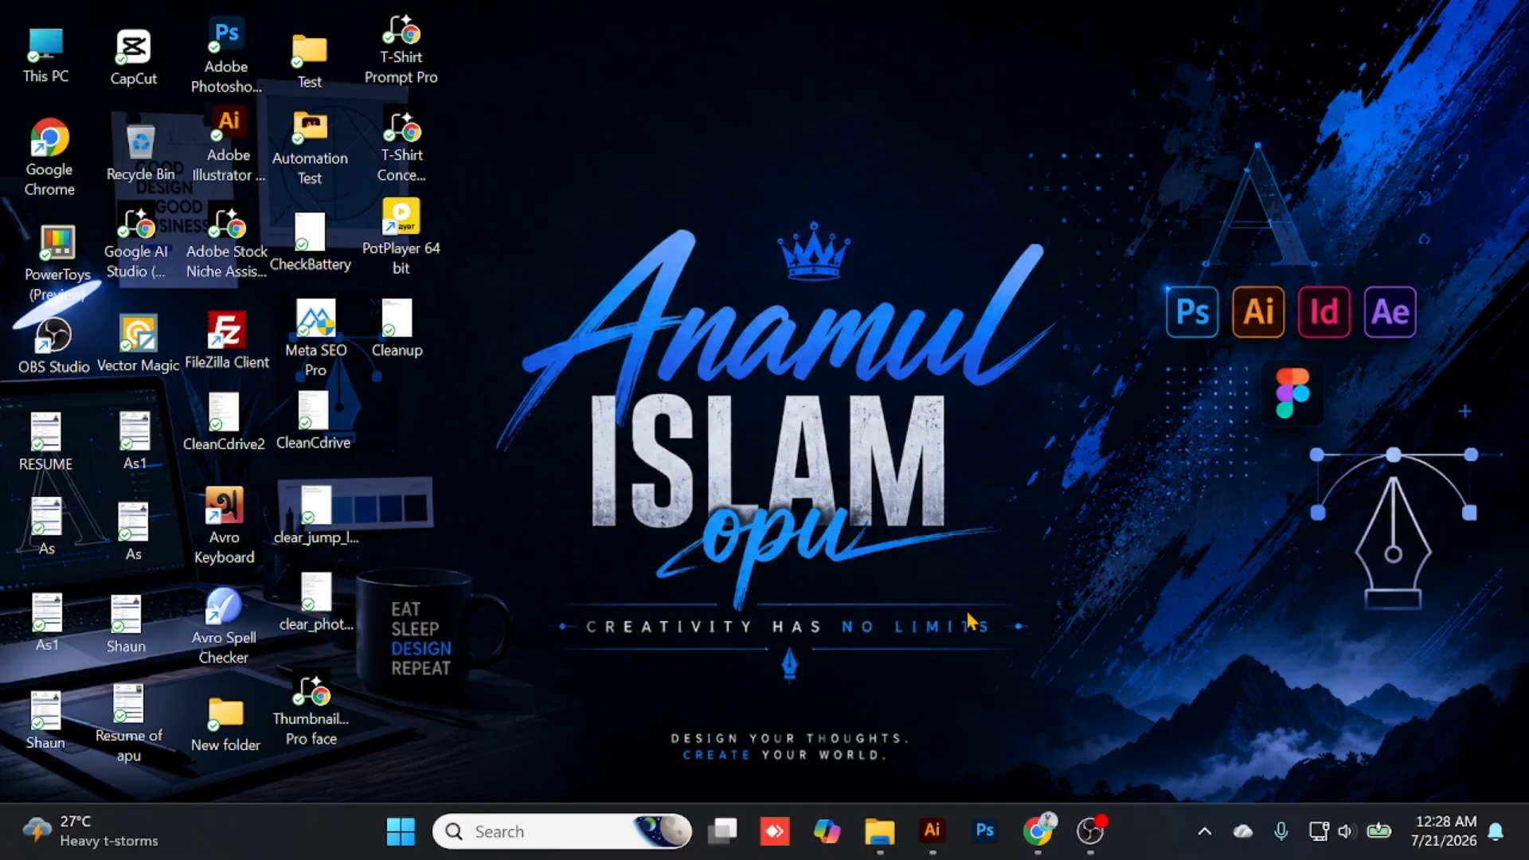
click(1091, 831)
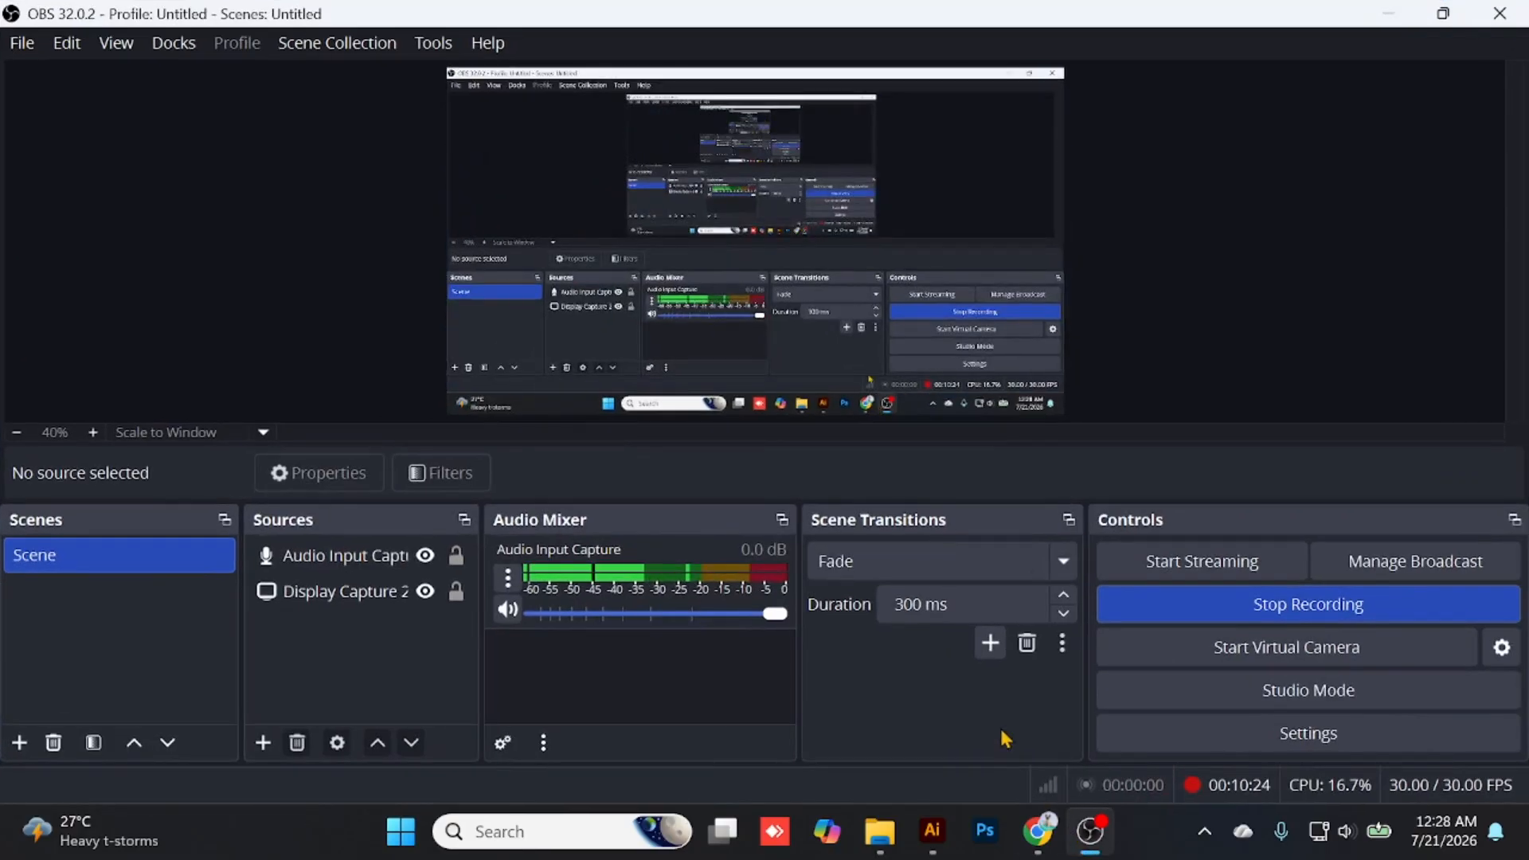